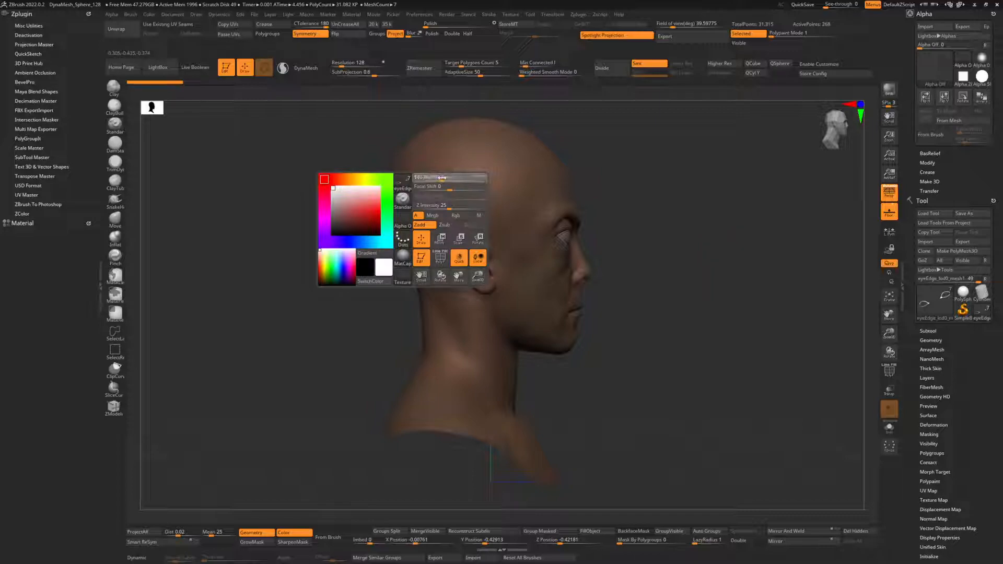
Adjust the eye edge mesh with the Move brush so it follows the upper eyelid toward the eye corner.
right_drag(439, 240, 570, 240)
right_click(443, 222)
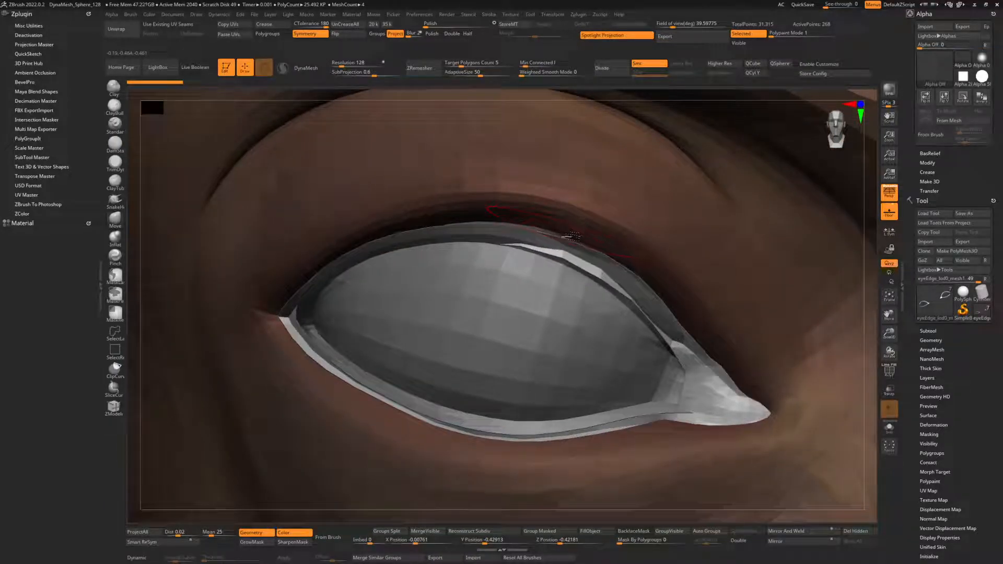
right_drag(572, 230, 528, 235)
right_click(527, 235)
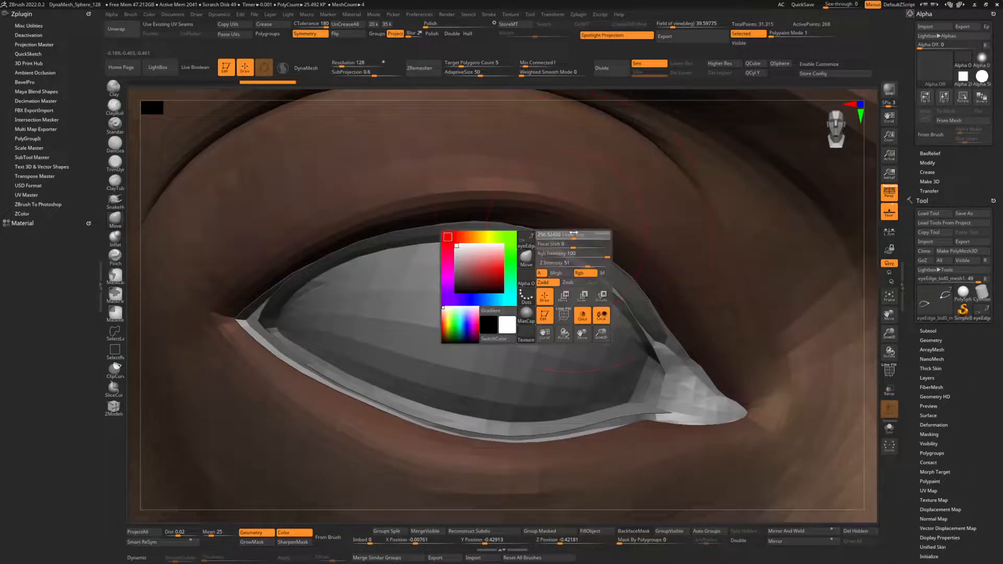
drag(466, 220, 465, 224)
drag(345, 251, 339, 243)
drag(248, 319, 240, 307)
Switch to the AlienHead subtool and refine the head and neck silhouette with a large Move brush.
ctrl+right_drag(392, 274, 697, 234)
mouse_move(747, 196)
right_down()
mouse_move(687, 305)
mouse_move(684, 261)
mouse_move(709, 251)
mouse_move(695, 261)
mouse_move(688, 205)
mouse_move(499, 289)
mouse_move(453, 243)
mouse_move(596, 214)
mouse_move(578, 213)
mouse_move(574, 235)
mouse_move(557, 242)
mouse_move(561, 198)
right_up()
key(space)
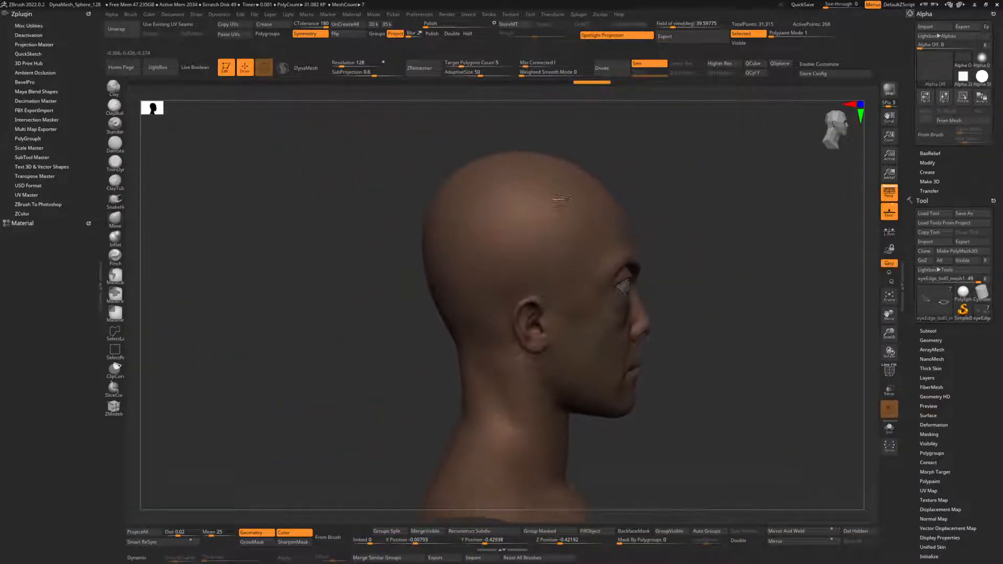
alt+click(564, 182)
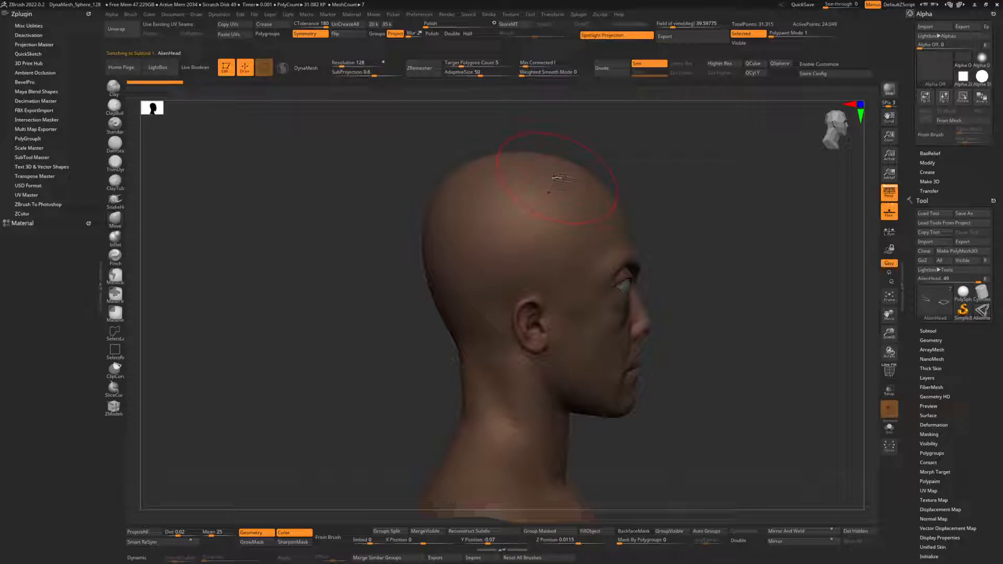
key(space)
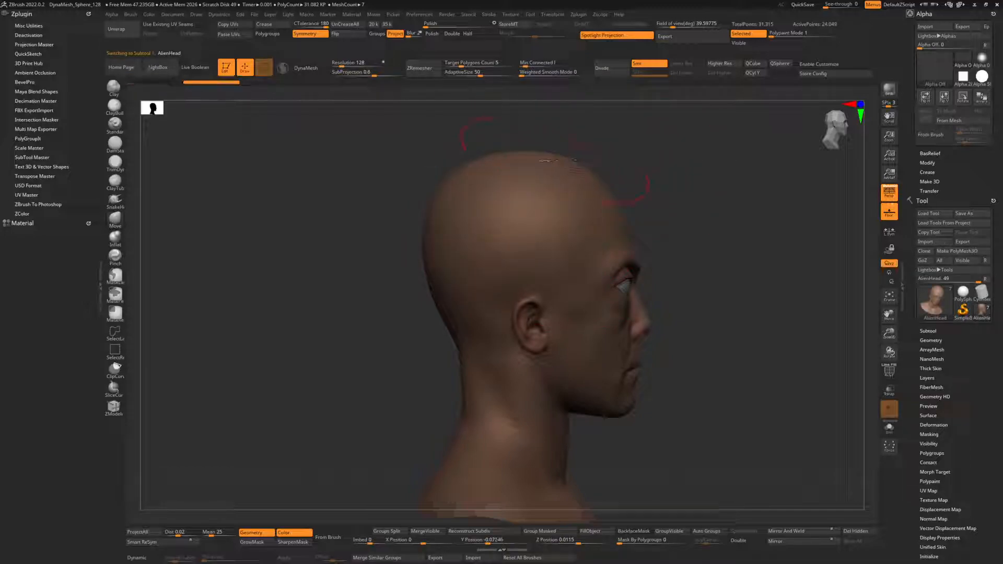
mouse_move(460, 207)
right_down()
mouse_move(433, 329)
mouse_move(385, 346)
mouse_move(495, 346)
right_up()
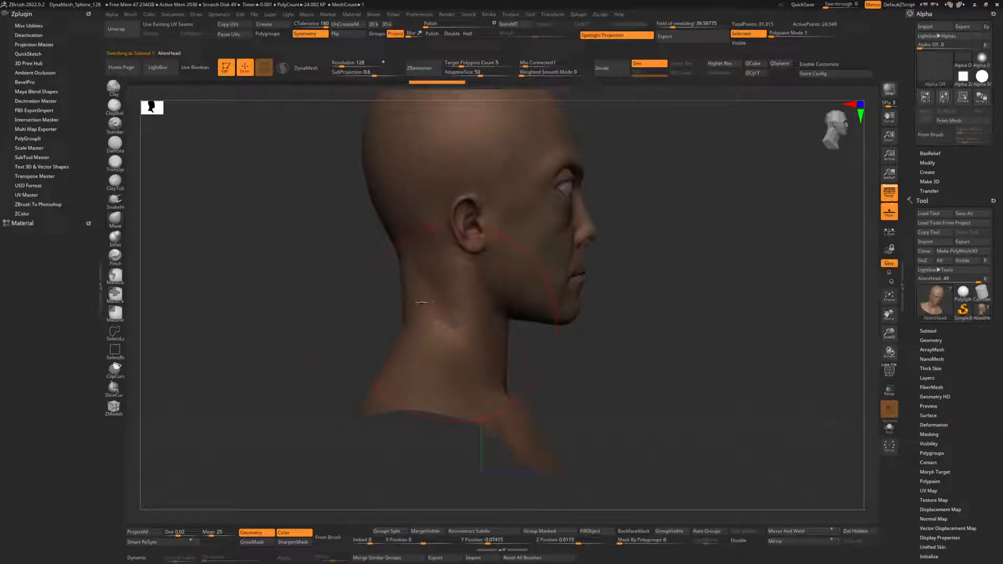
mouse_move(403, 319)
right_down()
mouse_move(420, 328)
mouse_move(394, 312)
mouse_move(397, 286)
right_up()
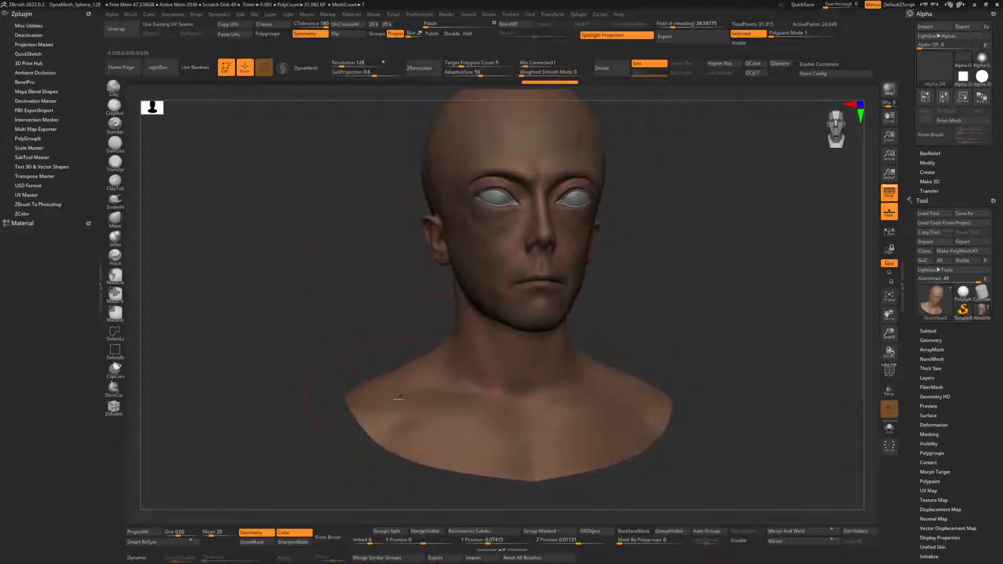
Isolate the AlienHead subtool, check its topology in wireframe, and divide the mesh to subdivision level 2.
key(shift+f)
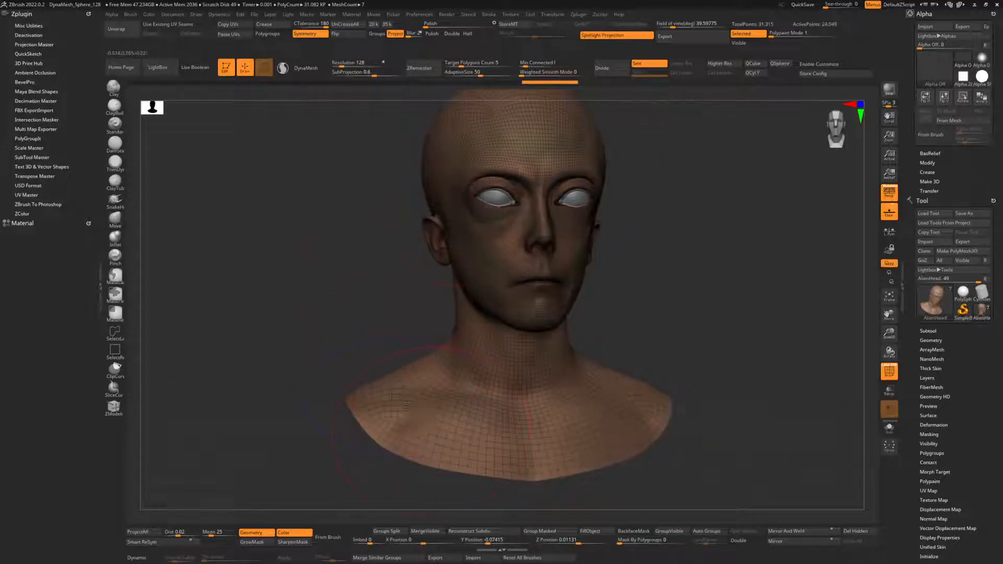
click(274, 27)
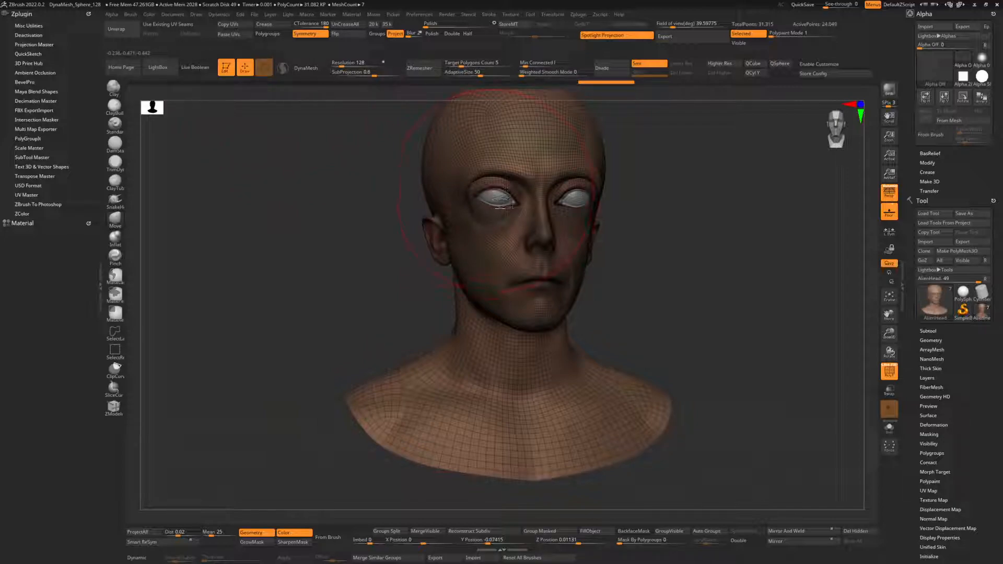
key(alt+s)
mouse_move(524, 244)
right_down()
mouse_move(544, 280)
mouse_move(723, 153)
mouse_move(546, 253)
mouse_move(559, 261)
mouse_move(471, 325)
mouse_move(605, 108)
right_up()
mouse_move(430, 394)
right_down()
mouse_move(478, 357)
mouse_move(450, 385)
mouse_move(436, 200)
right_up()
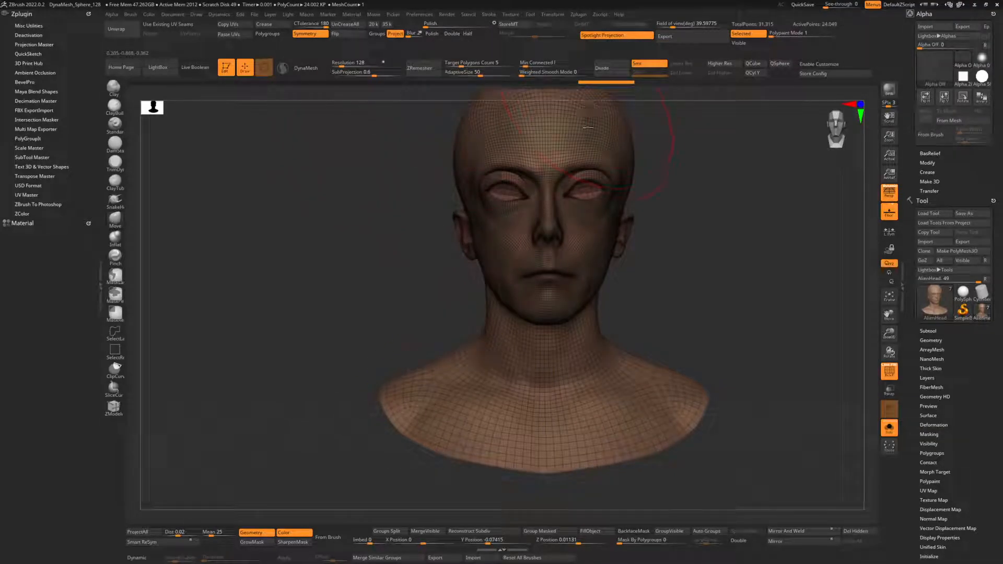
right_drag(399, 390, 438, 433)
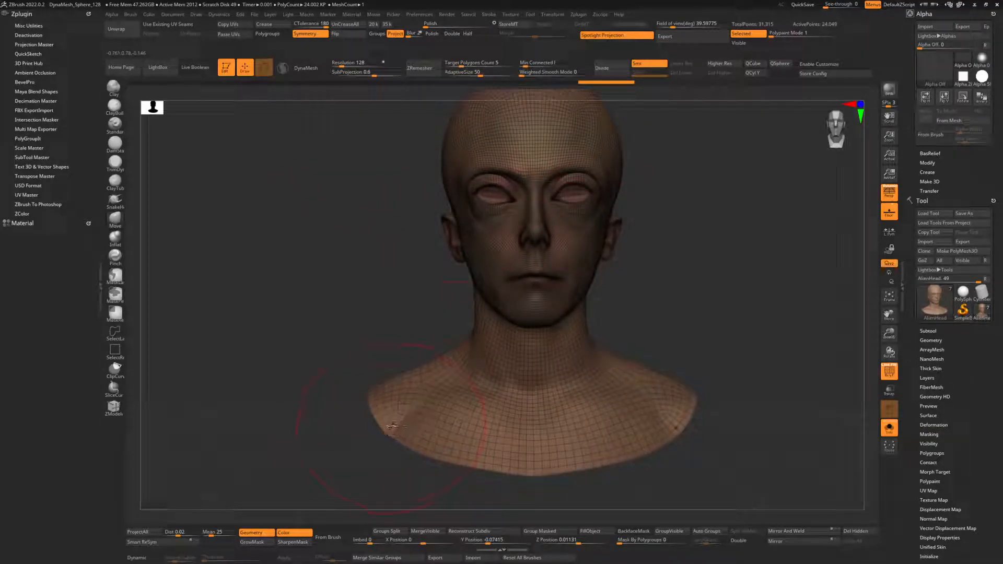
right_drag(432, 253, 357, 204)
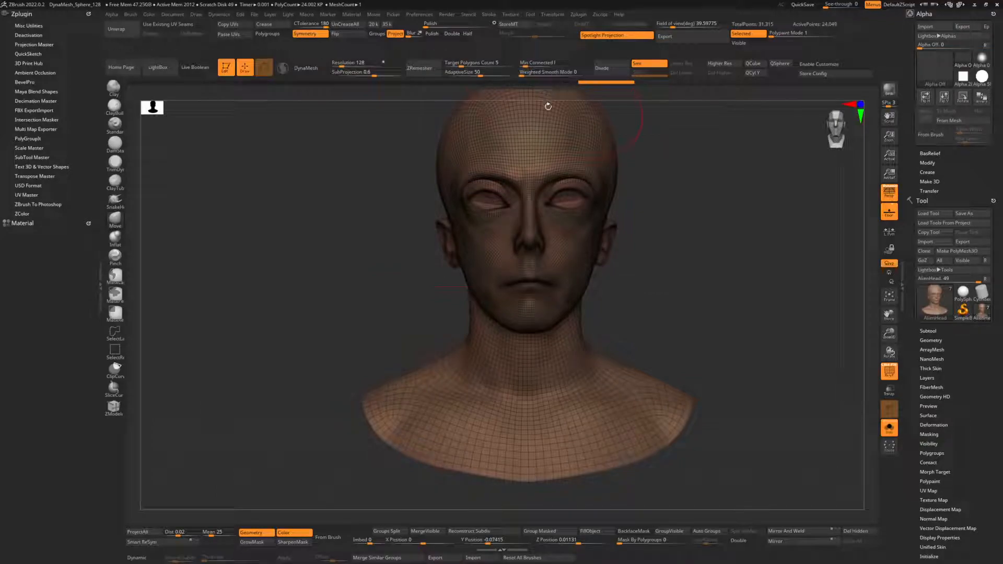
right_drag(451, 380, 407, 458)
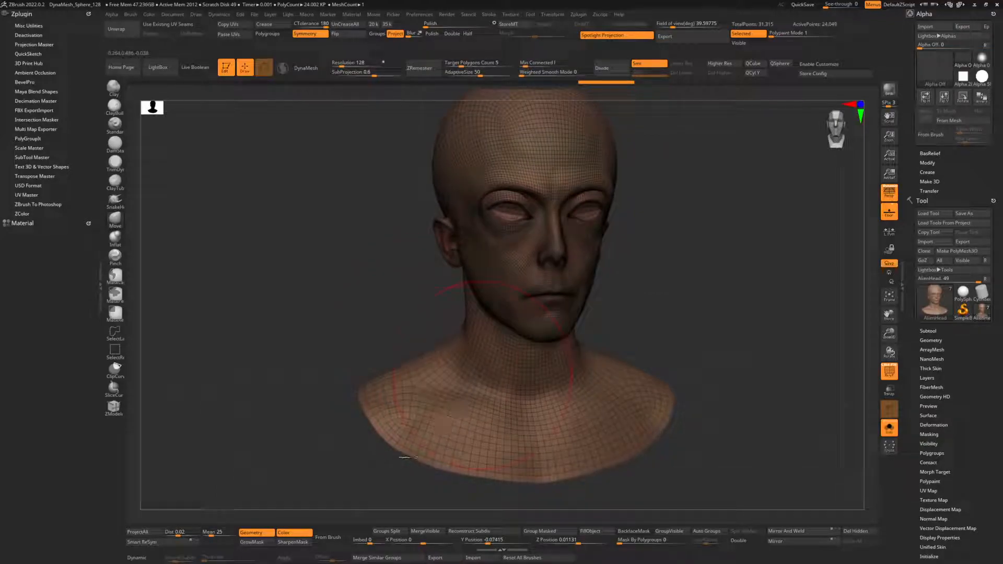
right_drag(557, 302, 616, 125)
right_drag(590, 199, 607, 192)
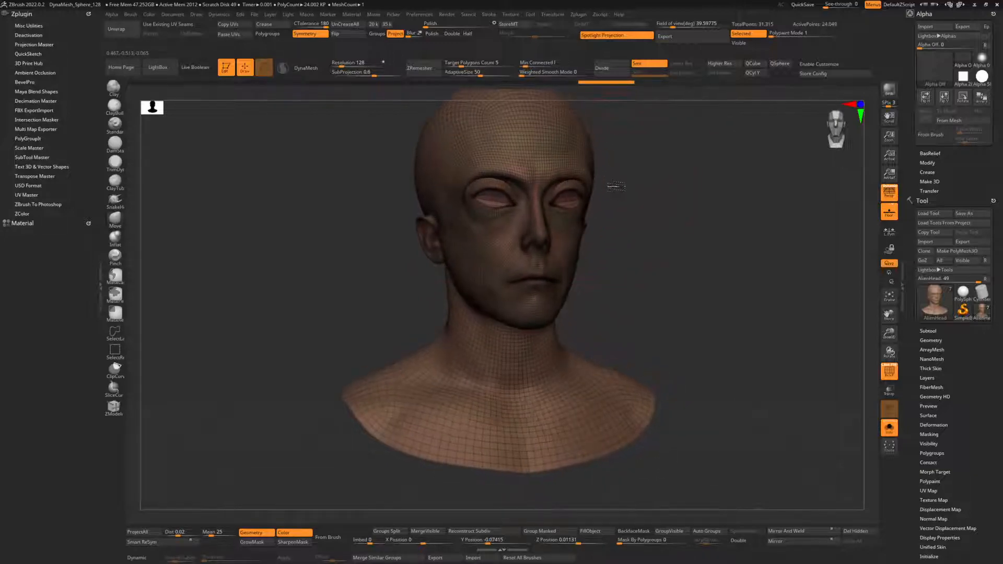
click(609, 75)
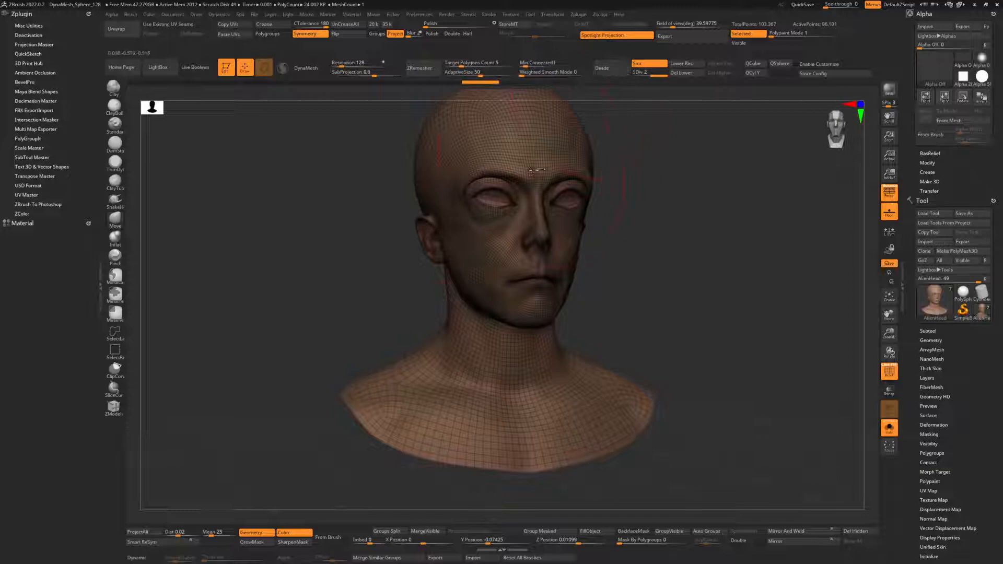
key(shift+f)
Carve the curved creases of the bags under the eyes.
right_drag(543, 181, 546, 235)
key(space)
mouse_move(459, 235)
right_down()
mouse_move(496, 249)
mouse_move(460, 236)
right_up()
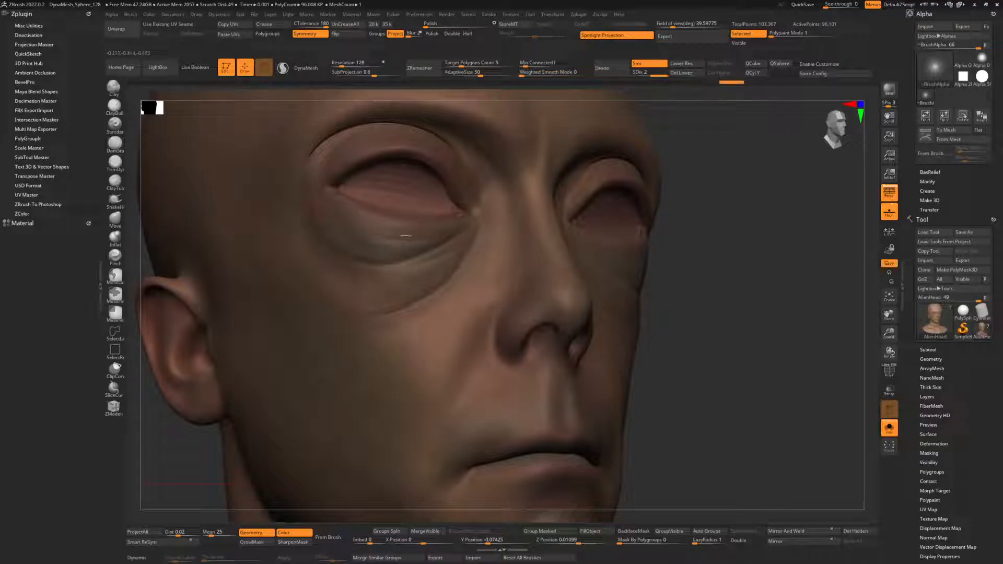
Carve the nasolabial fold from the nostril wing down past the corner of the mouth.
alt+right_drag(517, 237, 525, 297)
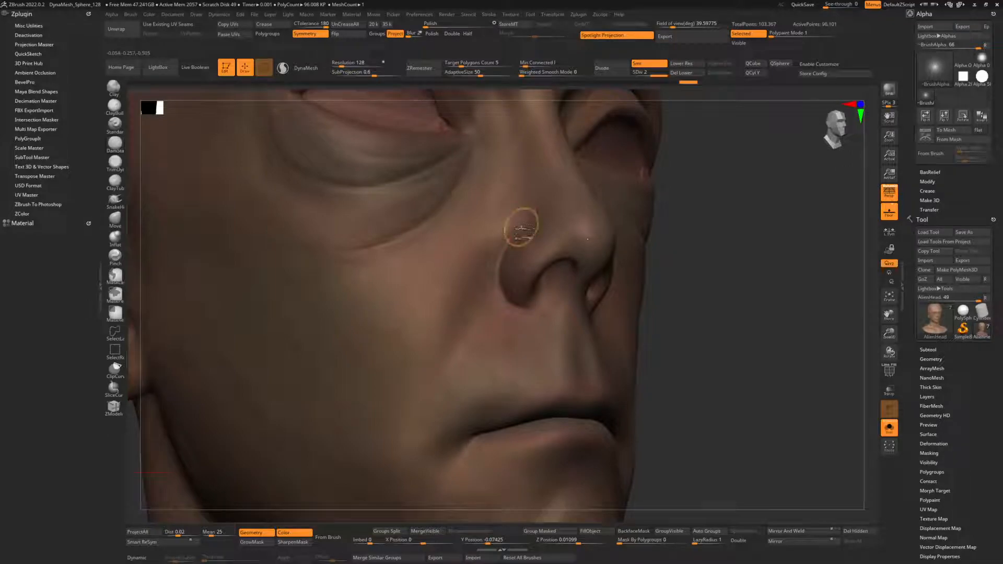
right_drag(522, 224, 490, 274)
drag(483, 275, 439, 357)
mouse_move(464, 301)
mouse_down()
mouse_move(434, 359)
mouse_move(431, 448)
mouse_up()
key(shift)
Tighten the nasolabial fold with the Pinch brush and smooth its lower end beside the mouth.
key(space)
drag(462, 292, 438, 343)
key(space)
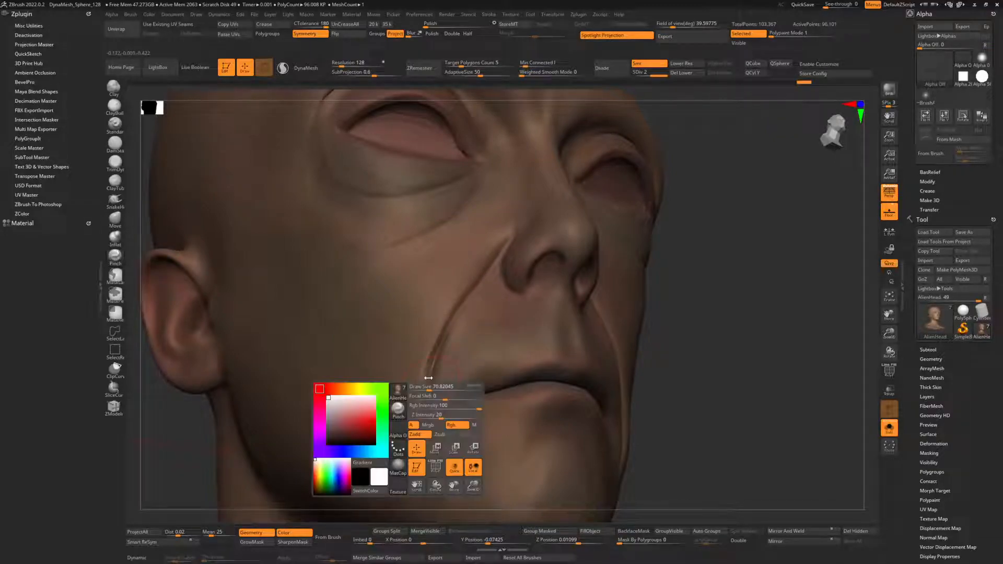
mouse_move(440, 344)
shift+mouse_down()
mouse_move(433, 407)
mouse_move(441, 470)
shift+mouse_up()
right_drag(442, 328, 440, 224)
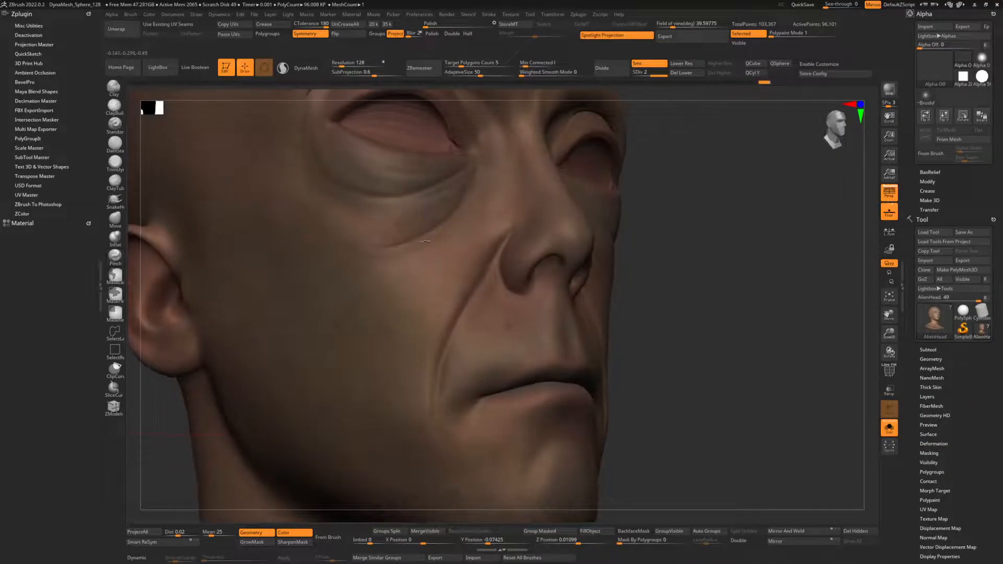
Build up the outer part of the under-eye bag with the ClayBuildup brush.
mouse_move(428, 231)
ctrl+right_down()
mouse_move(432, 268)
mouse_move(472, 266)
mouse_move(464, 253)
ctrl+right_up()
key(space)
drag(412, 240, 420, 225)
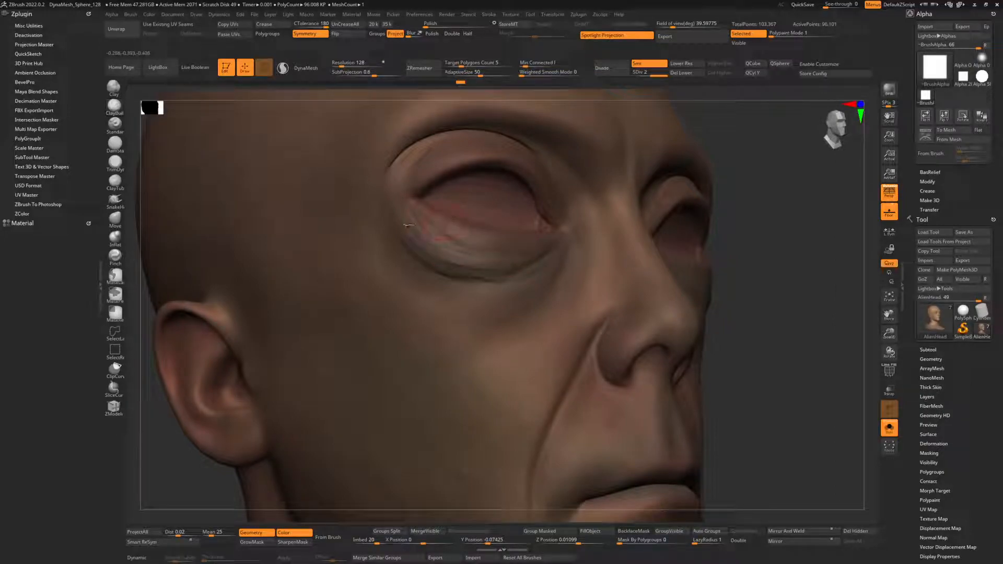
key(ctrl)
ctrl+right_drag(509, 267, 360, 270)
mouse_move(543, 277)
ctrl+right_down()
mouse_move(548, 258)
mouse_move(594, 271)
mouse_move(550, 276)
ctrl+right_up()
key(ctrl)
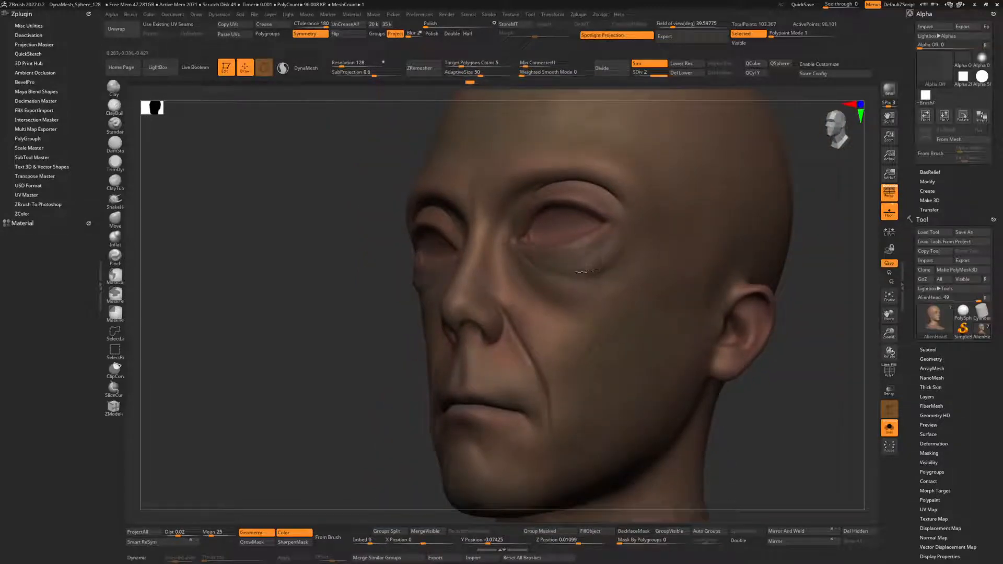
Carve a short crease around the eye and smooth the skin below it.
ctrl+right_drag(575, 253, 543, 253)
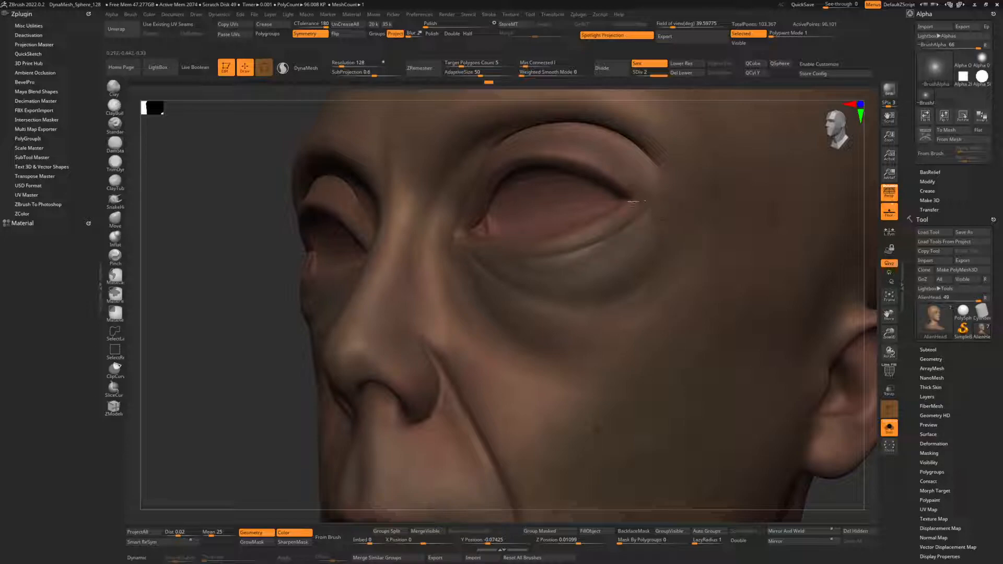
mouse_move(628, 197)
right_down()
mouse_move(550, 228)
mouse_move(445, 291)
mouse_move(440, 263)
mouse_move(459, 195)
right_up()
drag(456, 199, 454, 204)
key(shift)
mouse_move(450, 294)
shift+mouse_down()
mouse_move(451, 230)
mouse_move(466, 271)
shift+mouse_up()
Carve a vertical frown line from between the eyebrows onto the forehead and smooth its upper end.
key(f)
right_drag(493, 248, 459, 213)
drag(468, 215, 464, 256)
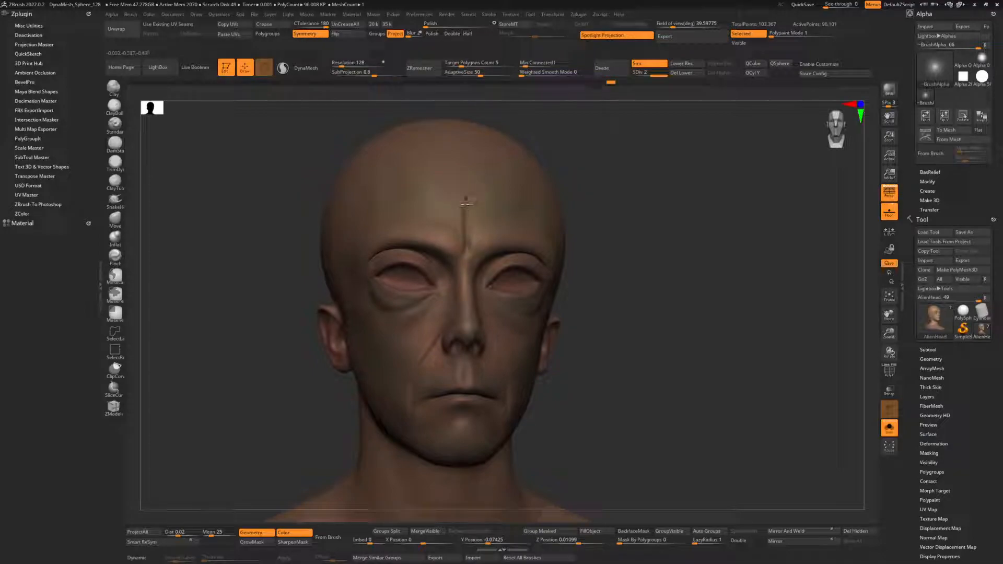
key(shift)
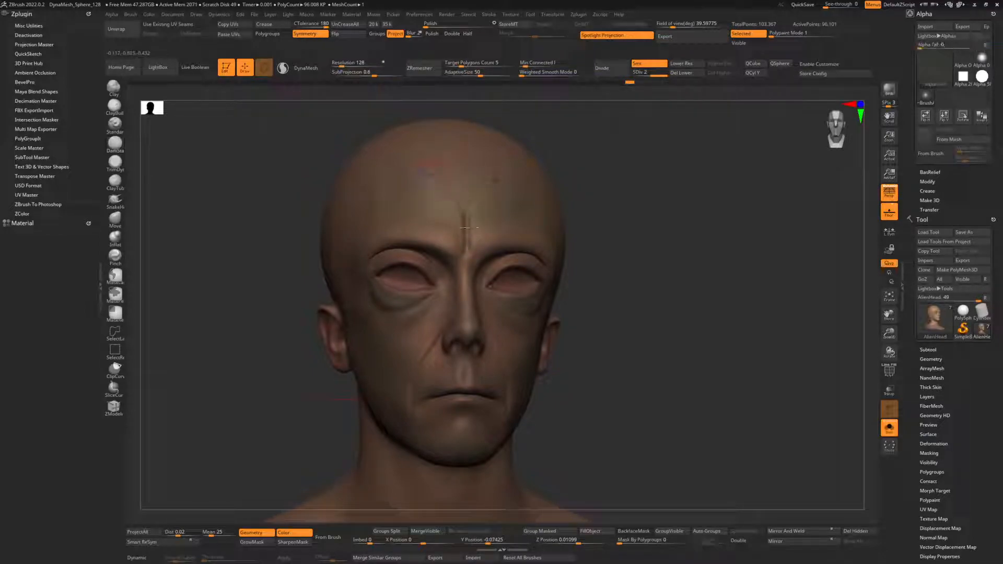
Build up the cheekbone with diagonal ClayBuildup strokes and smooth them into the cheek.
right_drag(463, 228, 514, 194)
right_drag(507, 281, 518, 291)
key(b)
key(c)
key(b)
key(space)
drag(504, 280, 510, 281)
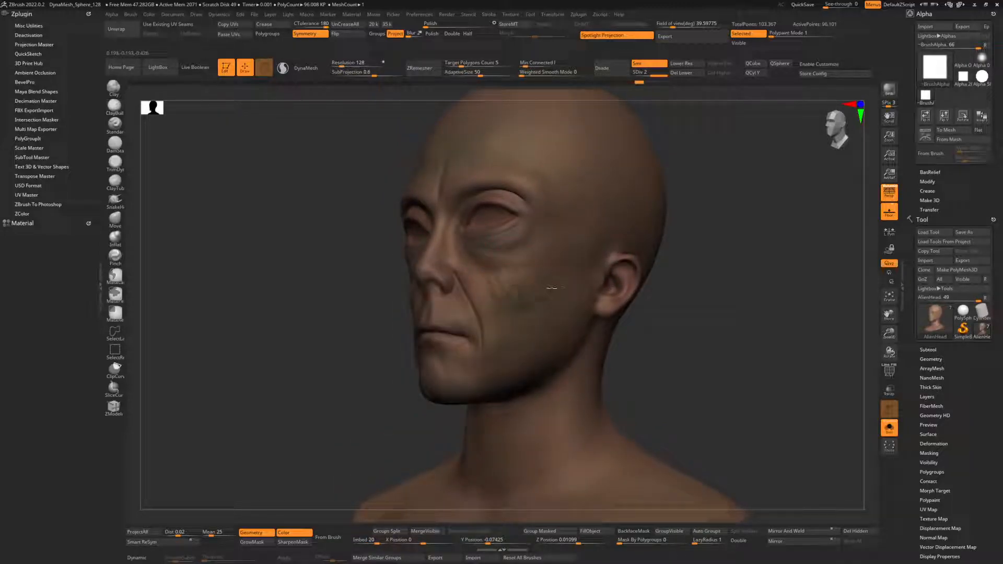
drag(564, 265, 547, 285)
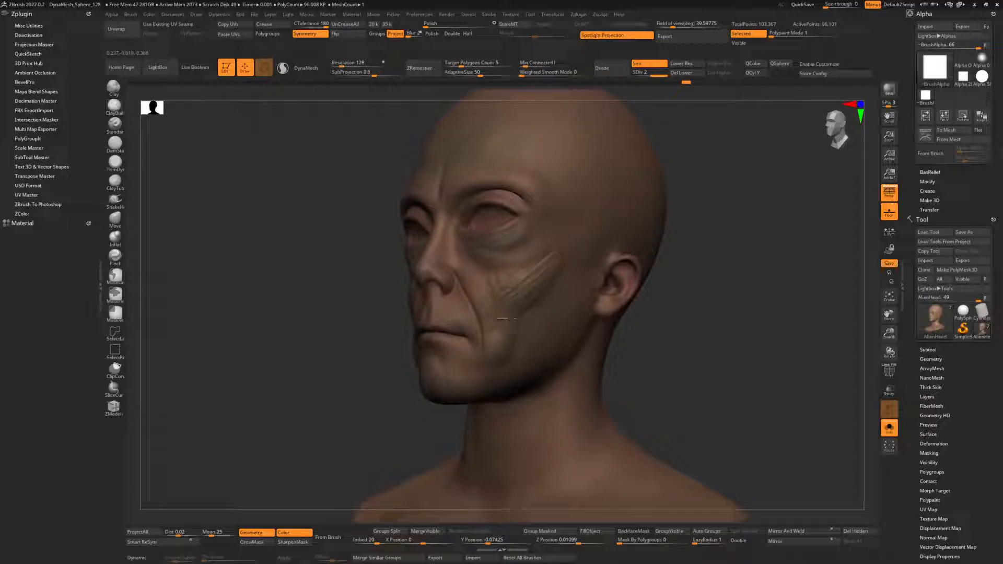
key(shift)
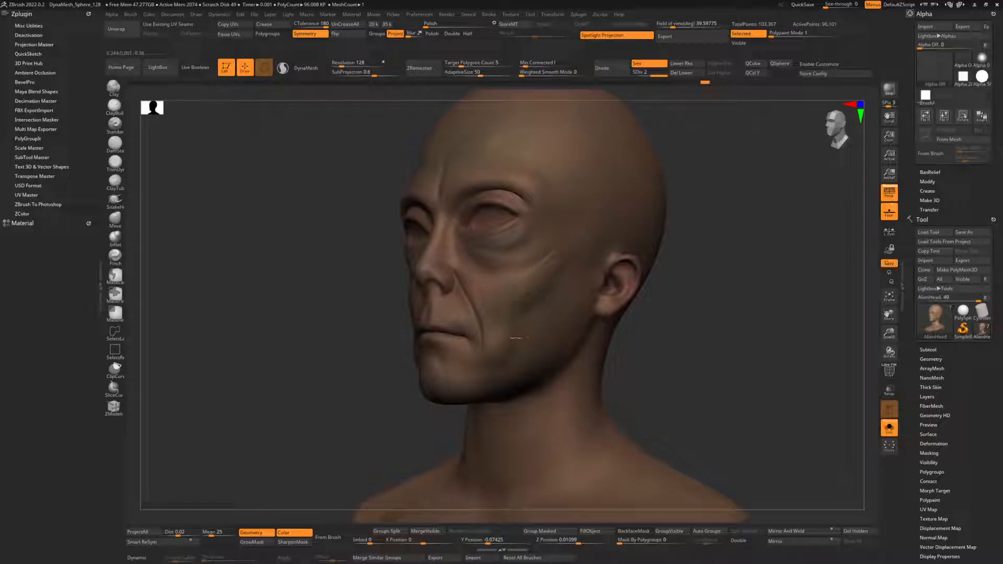
Smooth the front of the chin and hide the floor grid.
mouse_move(522, 295)
right_down()
mouse_move(544, 314)
mouse_move(578, 235)
mouse_move(540, 308)
right_up()
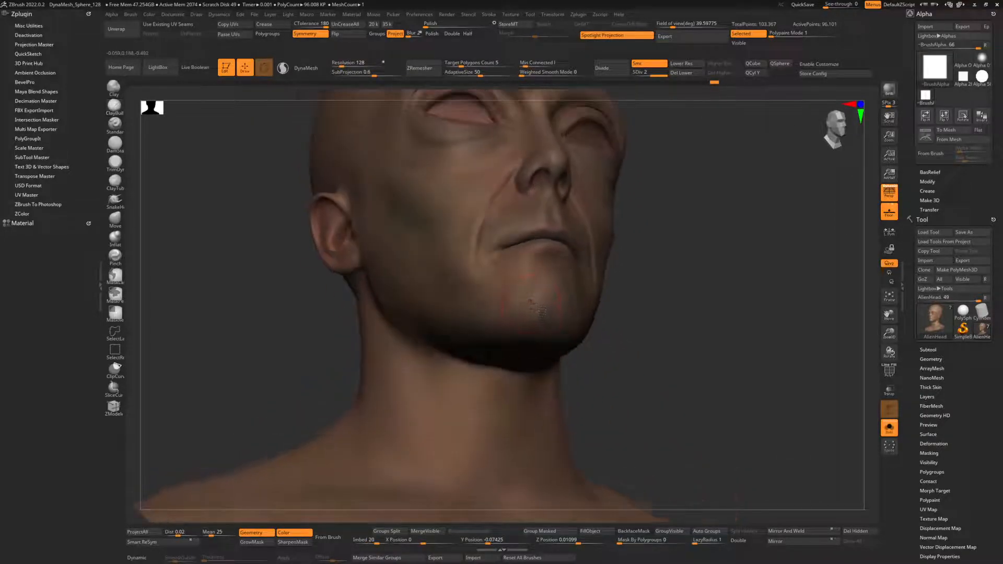
shift+drag(517, 322, 533, 314)
key(shift+p)
shift+right_drag(501, 312, 525, 334)
ctrl+right_drag(525, 292, 601, 454)
Reshape the proportions of the skull and face with the Move brush, working from several angles.
ctrl+right_drag(483, 195, 548, 205)
mouse_move(491, 225)
right_down()
mouse_move(533, 230)
mouse_move(515, 241)
mouse_move(574, 282)
mouse_move(554, 241)
right_up()
key(b)
key(m)
key(v)
key(space)
mouse_move(435, 241)
mouse_down()
mouse_move(424, 267)
mouse_move(455, 292)
mouse_up()
key(f)
shift+right_drag(398, 235, 335, 236)
alt+right_drag(546, 180, 506, 236)
key(space)
mouse_move(498, 230)
mouse_down()
mouse_move(455, 242)
mouse_move(490, 224)
mouse_move(463, 221)
mouse_up()
Build up bulges across the forehead above the eyebrows with the ClayBuildup brush and smooth them.
key(b)
key(c)
key(b)
key(space)
key(space)
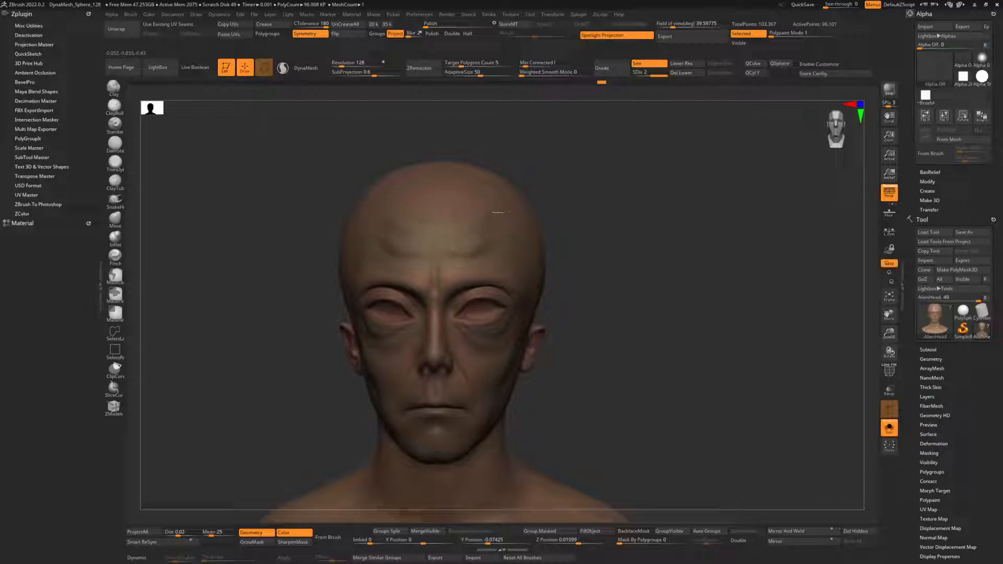
Smooth the cheek area between the nasolabial fold and the ear.
right_drag(481, 250, 510, 213)
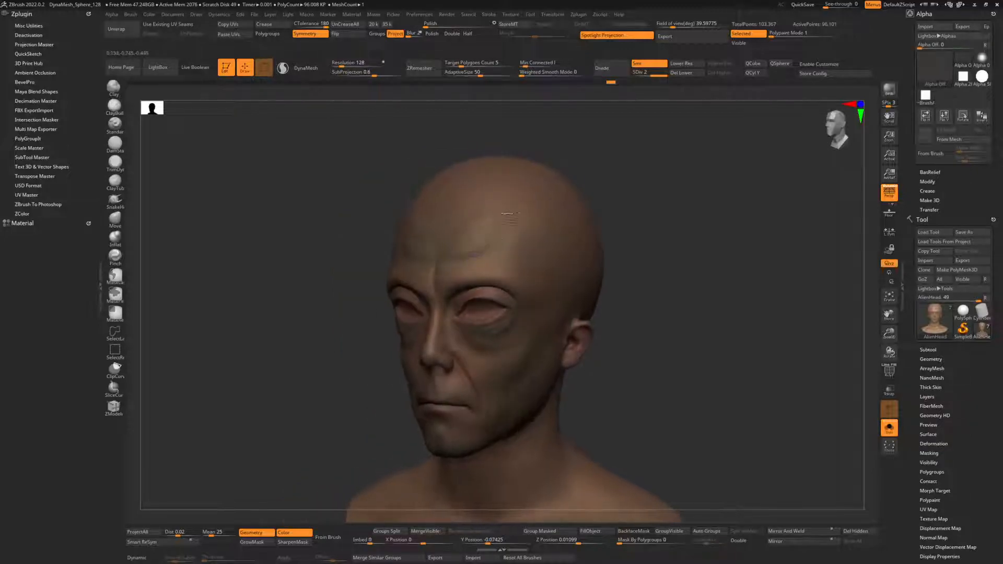
mouse_move(486, 288)
right_down()
mouse_move(475, 224)
mouse_move(501, 249)
mouse_move(517, 224)
right_up()
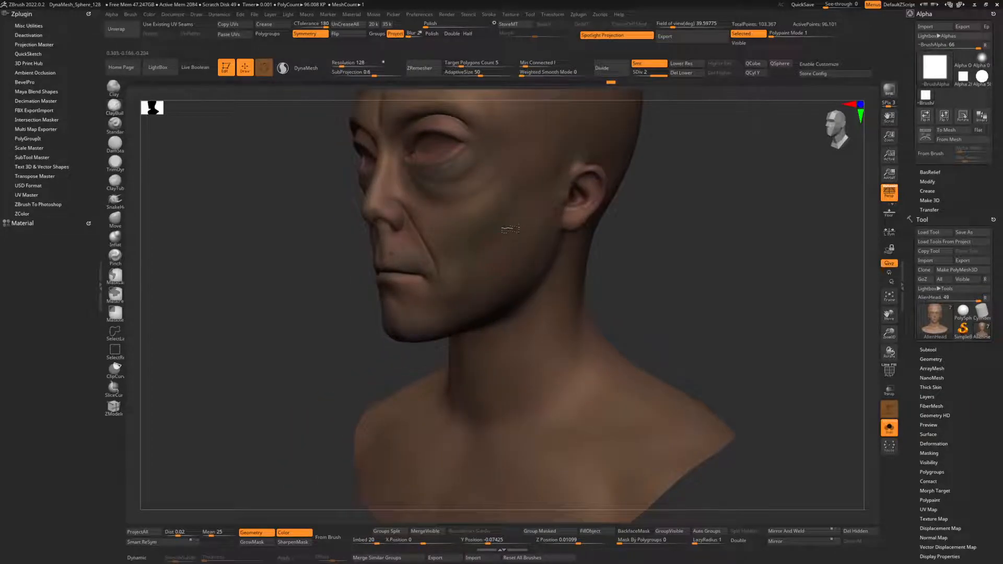
shift+drag(495, 254, 503, 229)
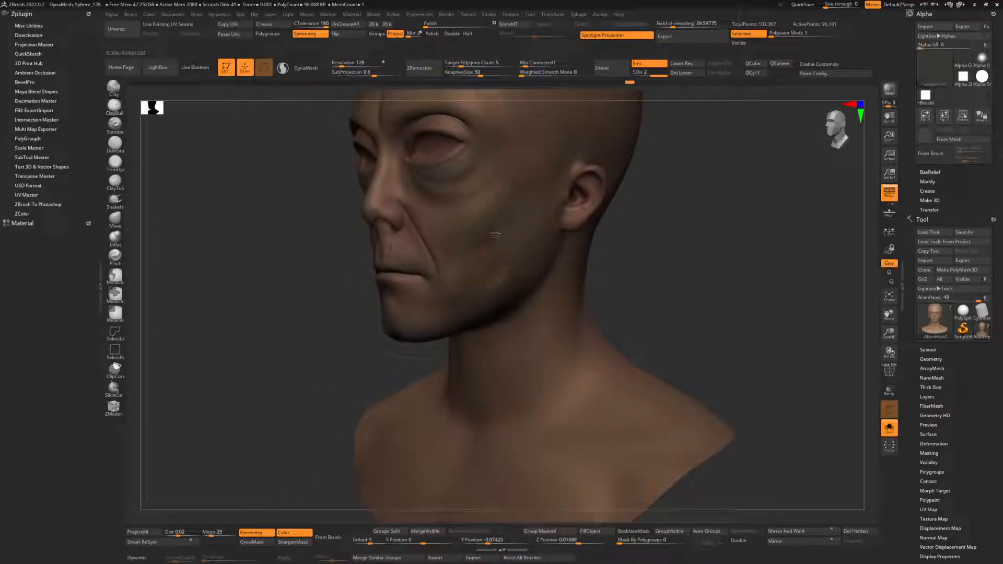
Raise the head mesh to subdivision level 3 and sculpt a winding vein on the temple, softening its edges.
right_drag(512, 264, 600, 143)
key(d)
mouse_move(478, 228)
right_down()
mouse_move(533, 220)
mouse_move(548, 203)
mouse_move(564, 255)
mouse_move(542, 260)
right_up()
mouse_move(527, 262)
mouse_down()
mouse_move(537, 226)
mouse_move(504, 208)
mouse_move(512, 170)
mouse_move(540, 137)
mouse_move(616, 129)
mouse_up()
right_drag(585, 173, 548, 243)
mouse_move(547, 242)
shift+mouse_down()
mouse_move(515, 203)
mouse_move(517, 172)
mouse_move(546, 138)
mouse_move(598, 130)
shift+mouse_up()
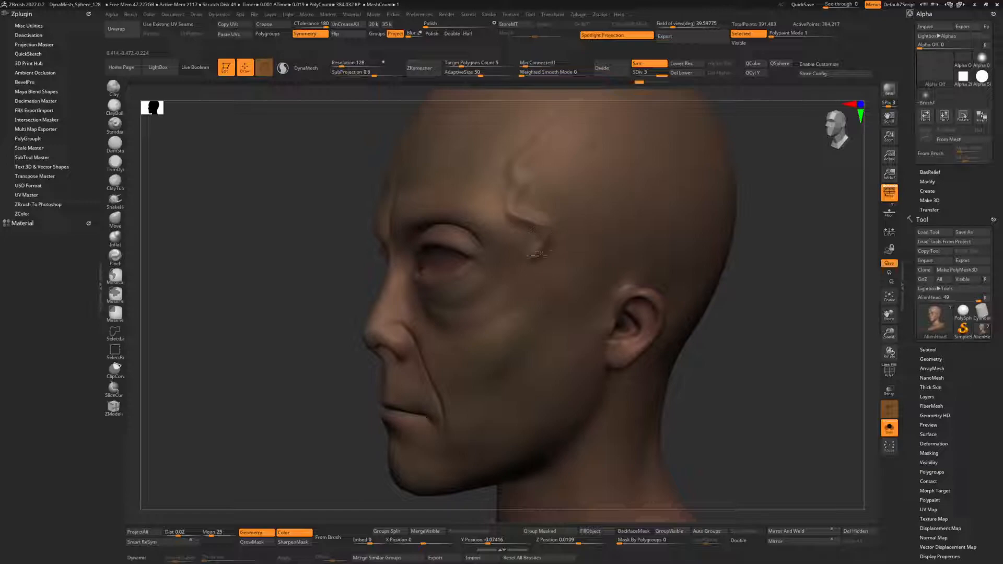
Extend the temple vein up the side of the forehead and smooth its lower part beside the eye.
right_drag(541, 227, 320, 265)
mouse_move(349, 265)
mouse_down()
mouse_move(324, 220)
mouse_move(334, 143)
mouse_move(298, 110)
mouse_move(276, 112)
mouse_move(314, 133)
mouse_move(314, 185)
mouse_up()
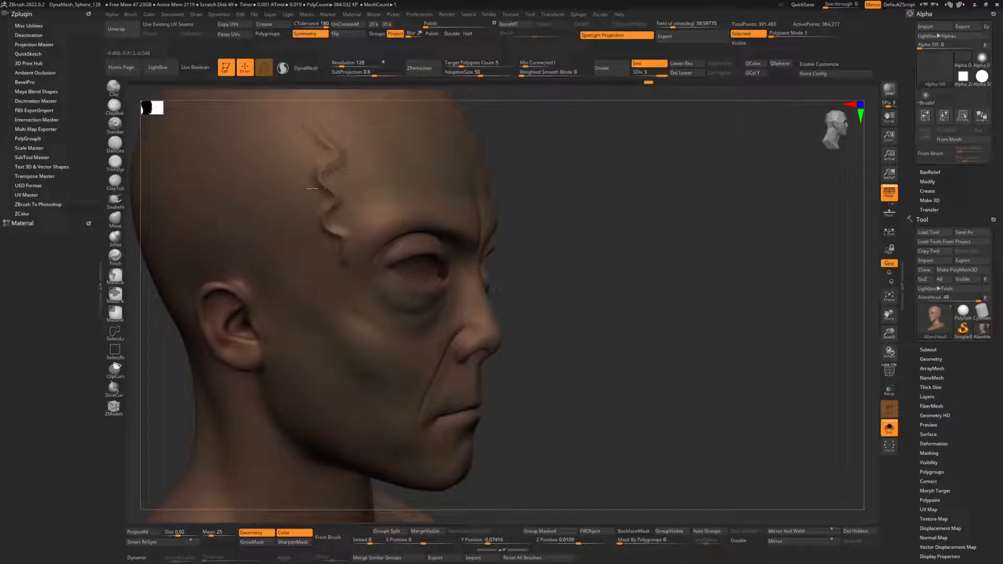
shift+drag(339, 218, 341, 252)
Carve fine wrinkles below the inner eye corner beside the nose bridge and lightly smooth them.
right_drag(335, 128, 246, 237)
ctrl+right_drag(320, 226, 495, 227)
right_drag(496, 228, 496, 223)
mouse_move(488, 235)
mouse_down()
mouse_move(459, 252)
mouse_move(493, 244)
mouse_up()
right_drag(488, 231, 474, 233)
shift+drag(486, 238, 486, 227)
right_drag(486, 226, 497, 227)
mouse_move(478, 226)
mouse_down()
mouse_move(460, 242)
mouse_move(490, 234)
mouse_up()
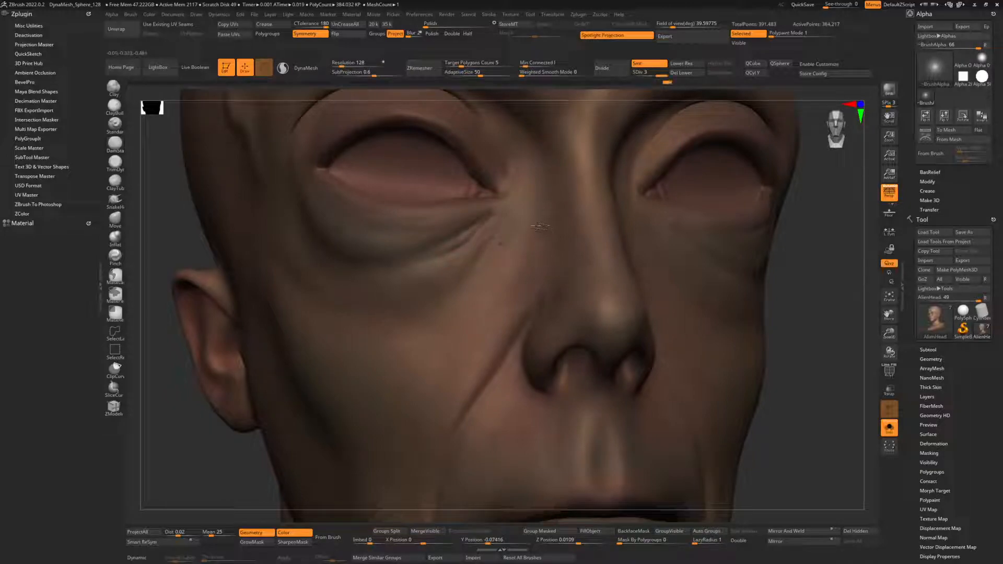
Add fine wrinkles under the inner corner of the eye along the upper edge of the eye bag.
right_drag(473, 243, 577, 224)
drag(580, 234, 627, 263)
key(space)
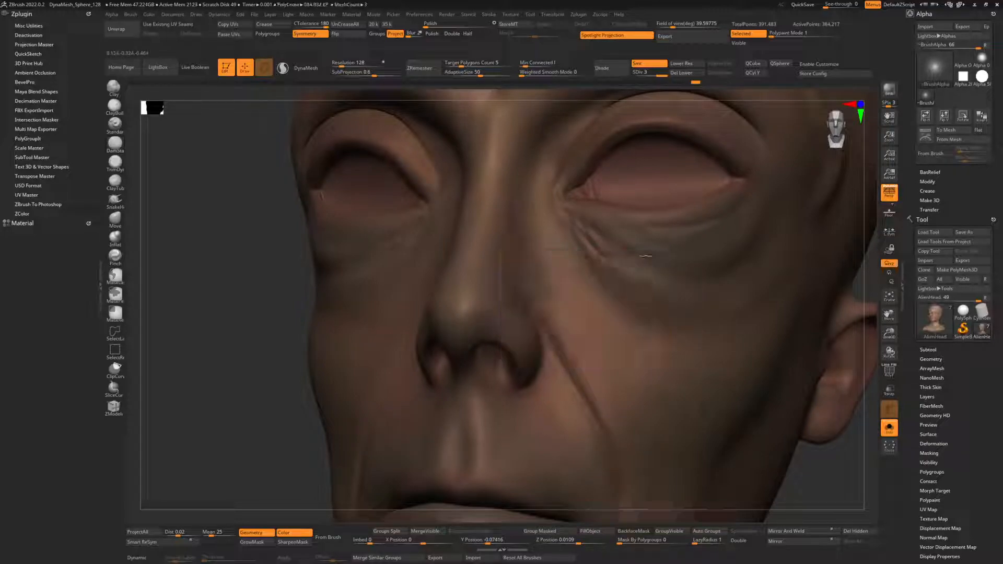
Deepen the crease behind the nostril wing where it meets the nasolabial fold.
mouse_move(656, 264)
right_down()
mouse_move(465, 301)
mouse_move(464, 280)
mouse_move(438, 278)
right_up()
key(space)
drag(441, 274, 440, 296)
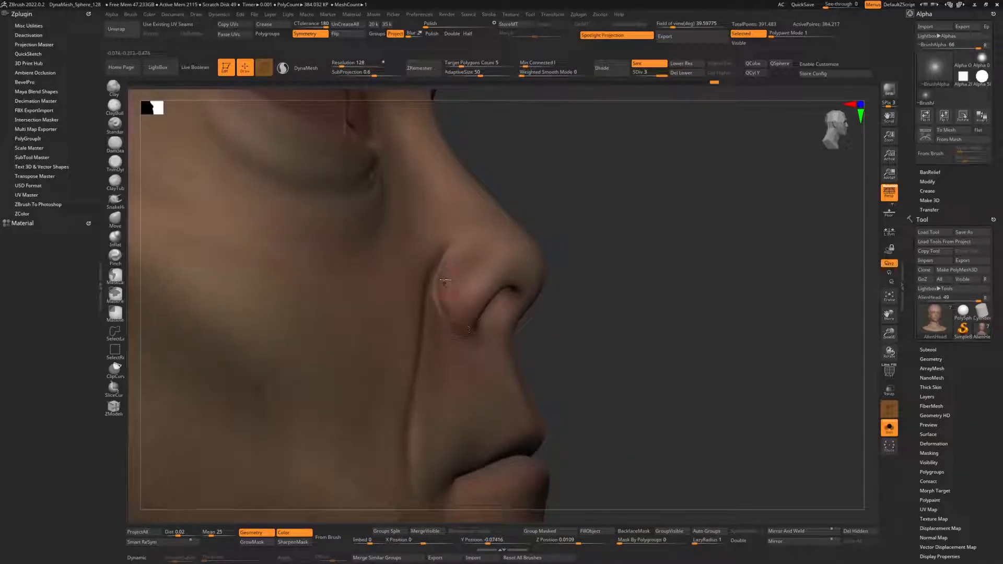
right_drag(445, 281, 455, 253)
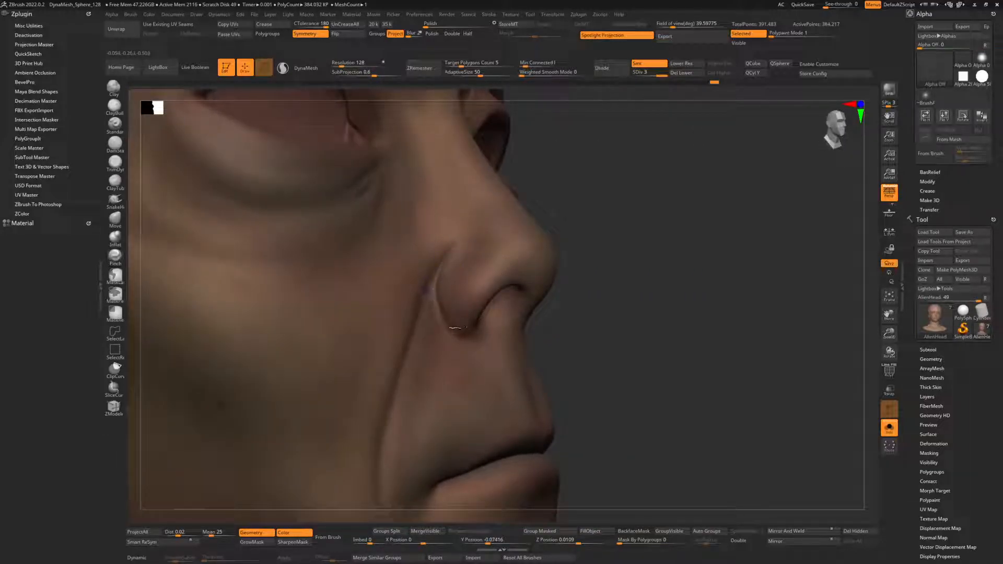
mouse_move(466, 265)
right_down()
mouse_move(525, 272)
mouse_move(477, 276)
right_up()
Smooth the tip of the nose and build up the philtrum above the upper lip.
key(2)
right_drag(478, 276, 490, 275)
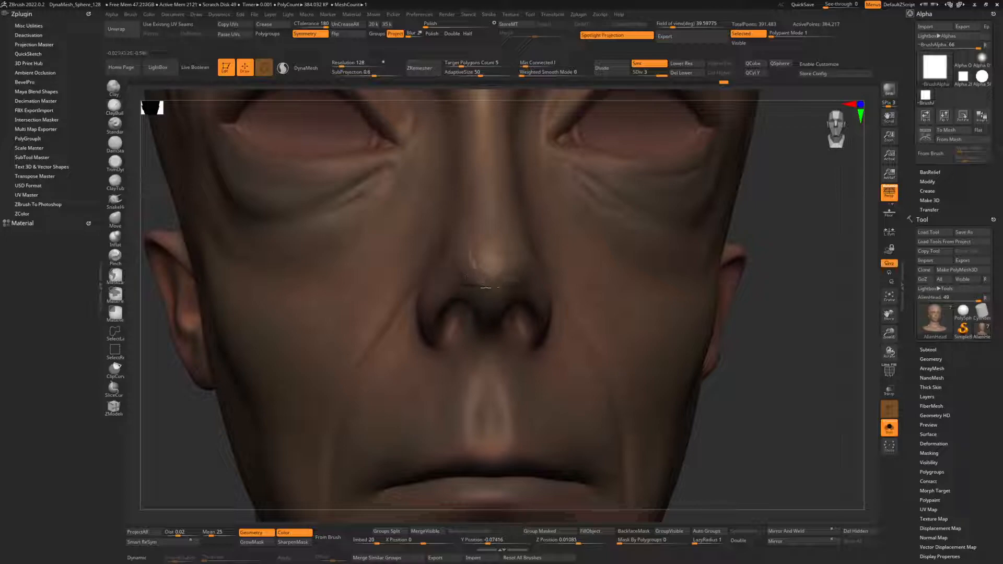
mouse_move(472, 251)
shift+mouse_down()
mouse_move(485, 268)
mouse_move(470, 261)
shift+mouse_up()
mouse_move(470, 261)
ctrl+right_down()
mouse_move(442, 236)
mouse_move(473, 289)
mouse_move(514, 296)
ctrl+right_up()
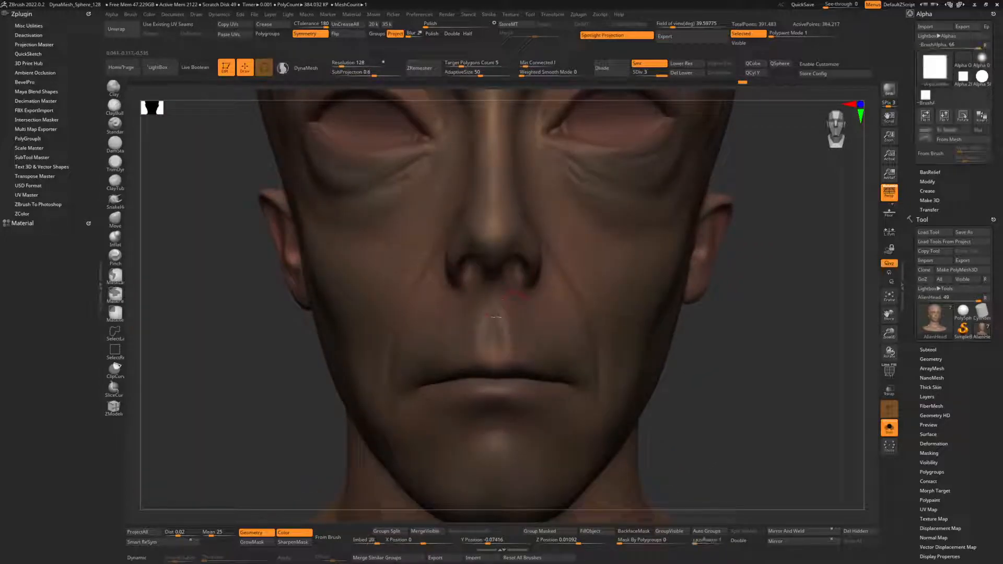
mouse_move(496, 308)
mouse_down()
mouse_move(492, 340)
mouse_move(493, 327)
mouse_up()
Smooth the centre of the chin below the lower lip and build up the nostril wing.
alt+right_drag(481, 340, 528, 209)
mouse_move(465, 261)
right_down()
mouse_move(527, 274)
mouse_move(515, 301)
mouse_move(522, 314)
right_up()
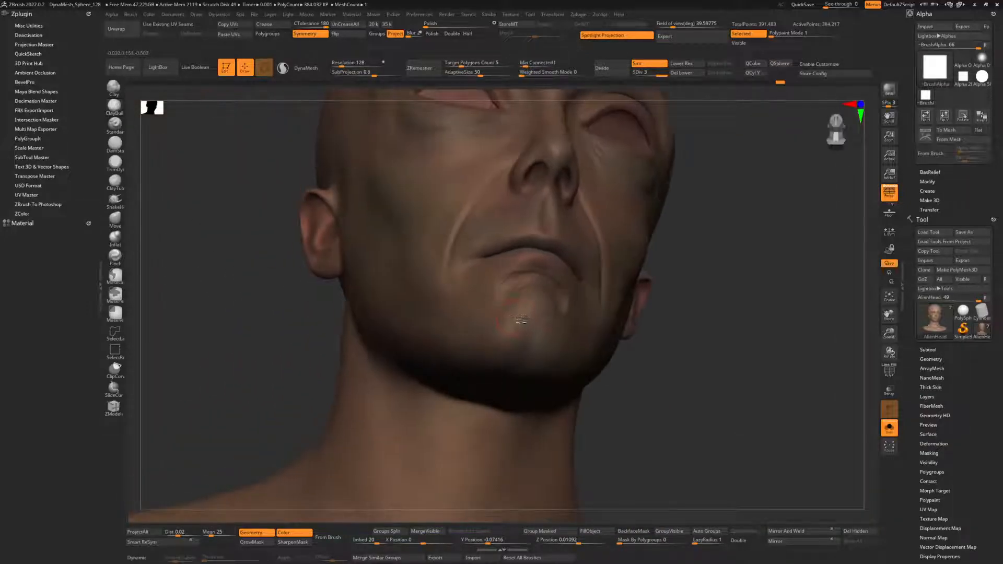
shift+drag(517, 327, 511, 358)
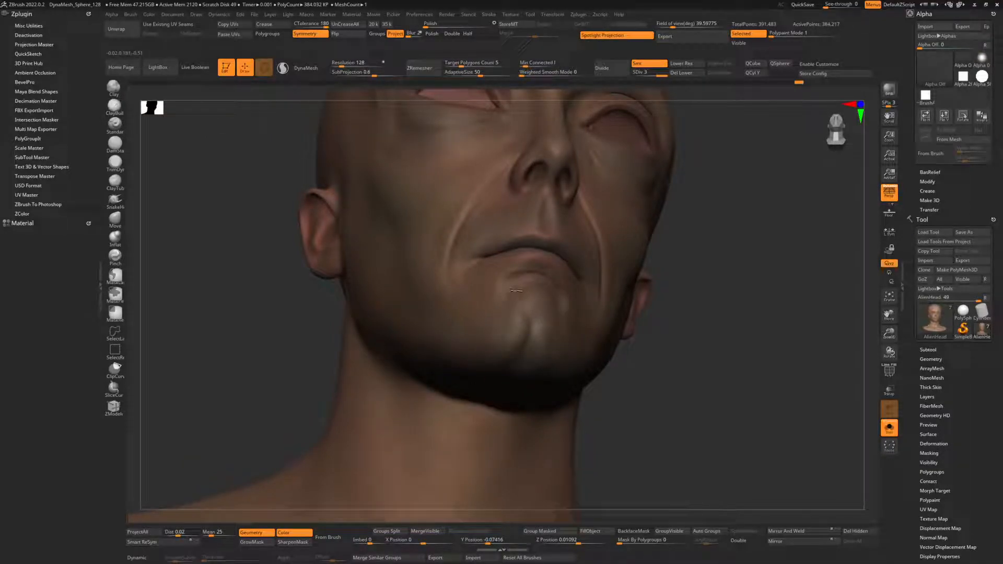
mouse_move(511, 365)
ctrl+right_down()
mouse_move(446, 331)
mouse_move(501, 251)
mouse_move(512, 319)
mouse_move(560, 310)
mouse_move(507, 395)
ctrl+right_up()
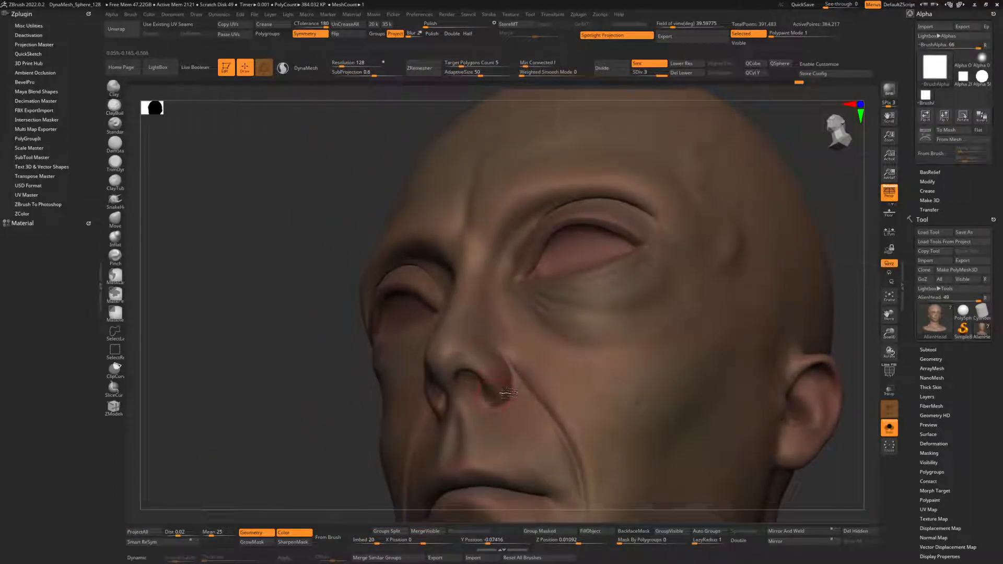
drag(502, 399, 502, 353)
Subdivide the head mesh to subdivision level 4.
mouse_move(550, 347)
ctrl+right_down()
mouse_move(544, 303)
mouse_move(570, 334)
mouse_move(538, 312)
mouse_move(655, 310)
ctrl+right_up()
ctrl+right_drag(456, 287, 489, 303)
alt+right_drag(488, 303, 439, 322)
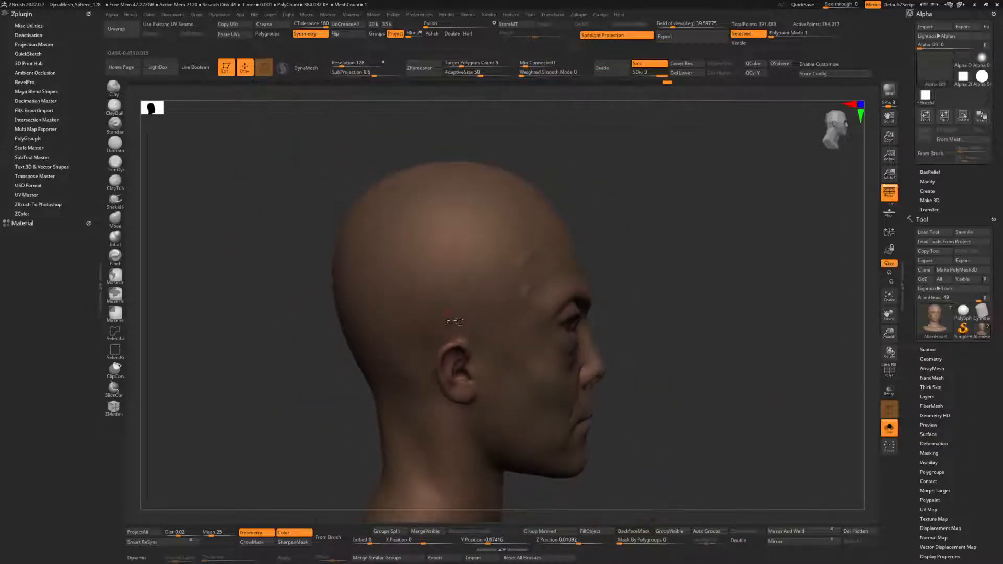
click(605, 68)
mouse_move(611, 112)
right_down()
mouse_move(459, 212)
mouse_move(532, 219)
mouse_move(518, 230)
right_up()
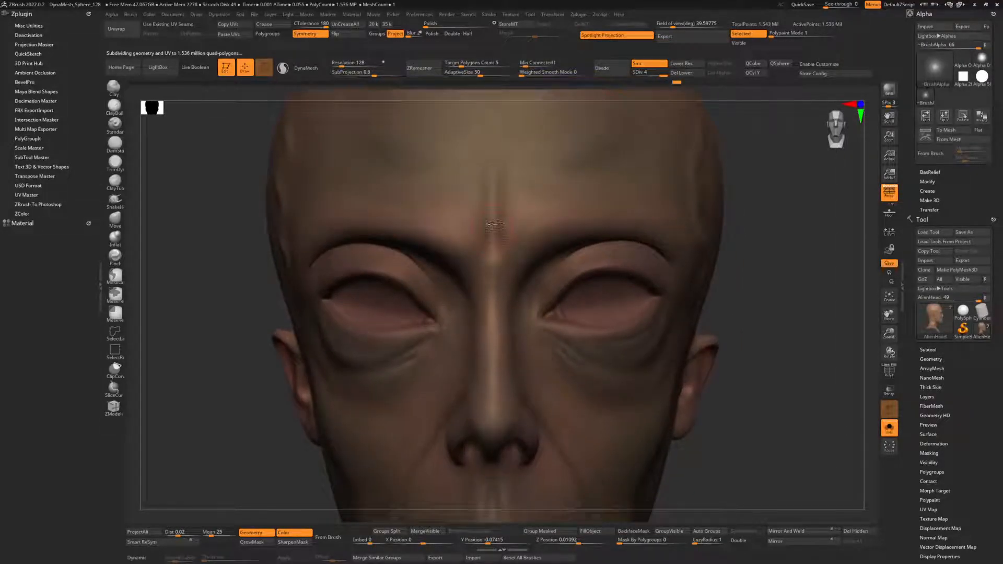
Assign Alpha 24 to the Standard brush and switch its stroke to a drag type for stamping skin texture.
key(space)
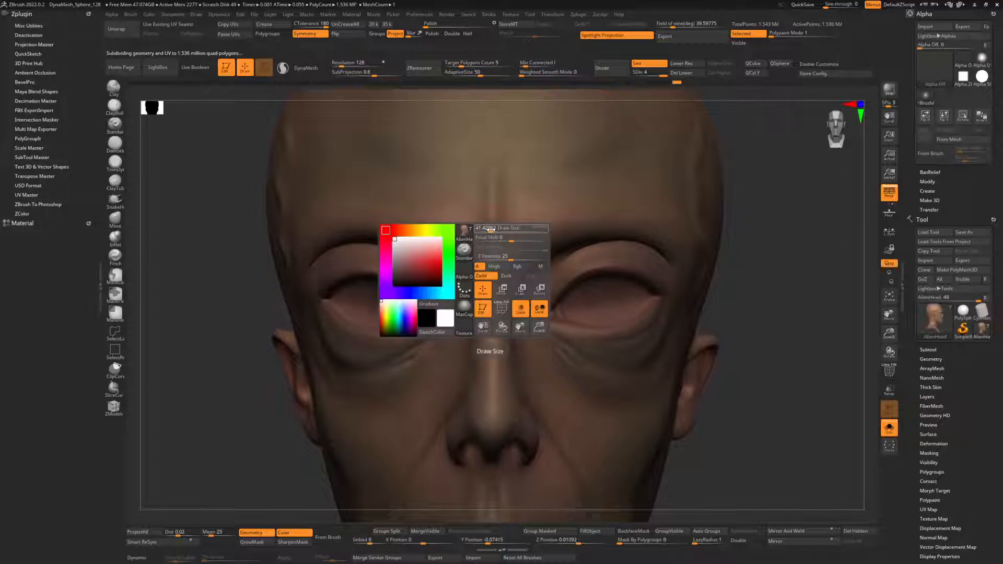
click(472, 280)
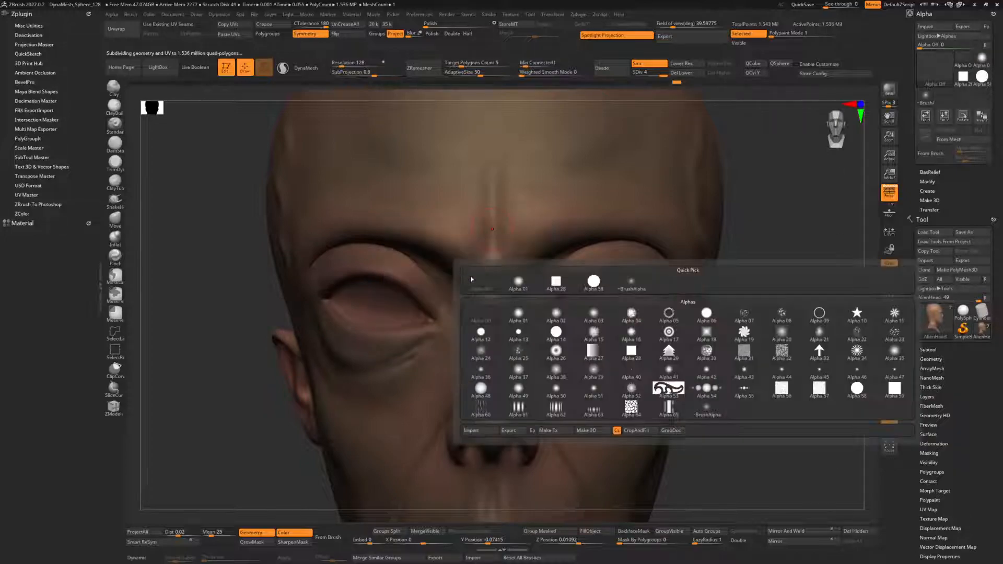
click(481, 351)
key(space)
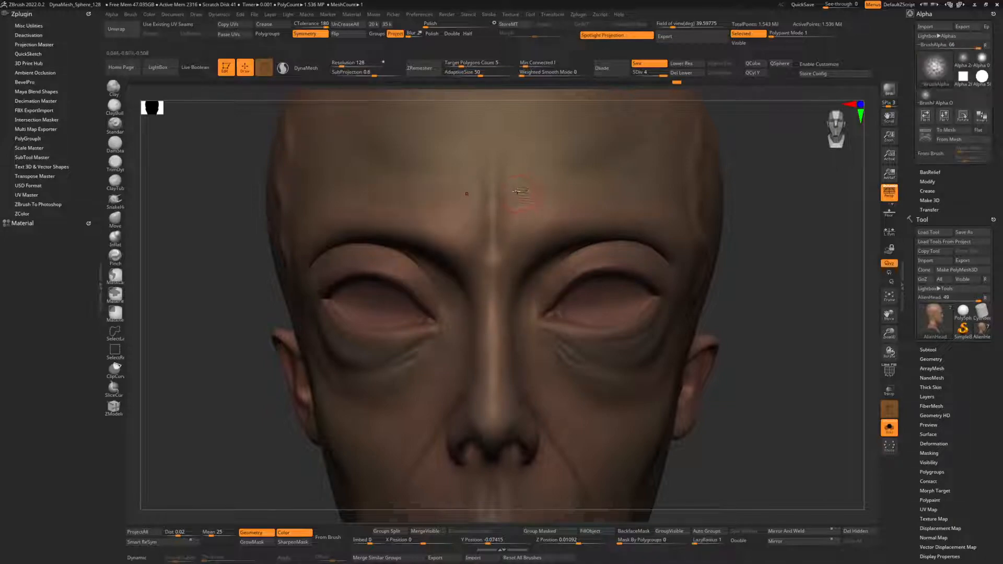
key(space)
click(470, 254)
click(523, 265)
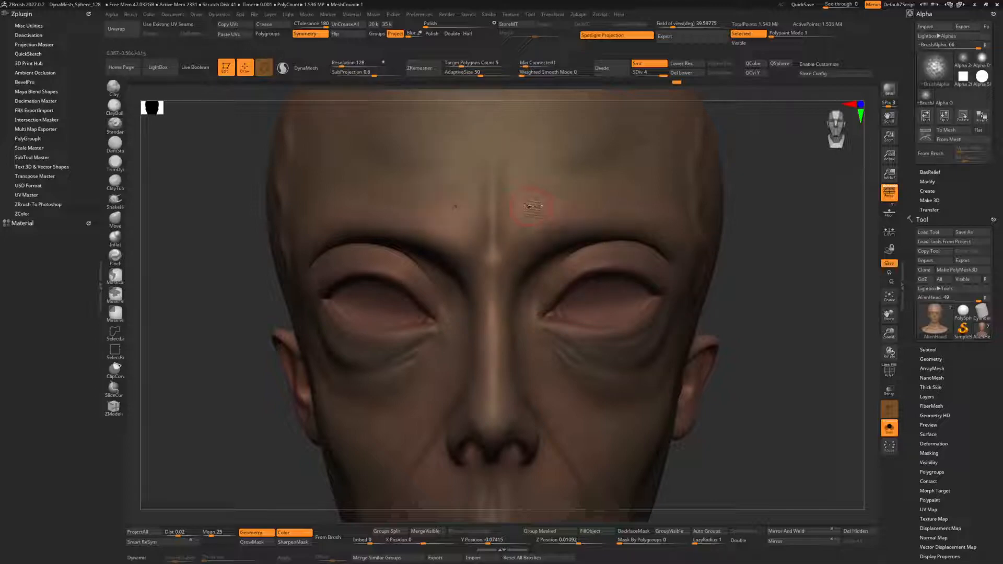
Show the alpha's modification settings and invert the selected alpha.
key(space)
click(111, 14)
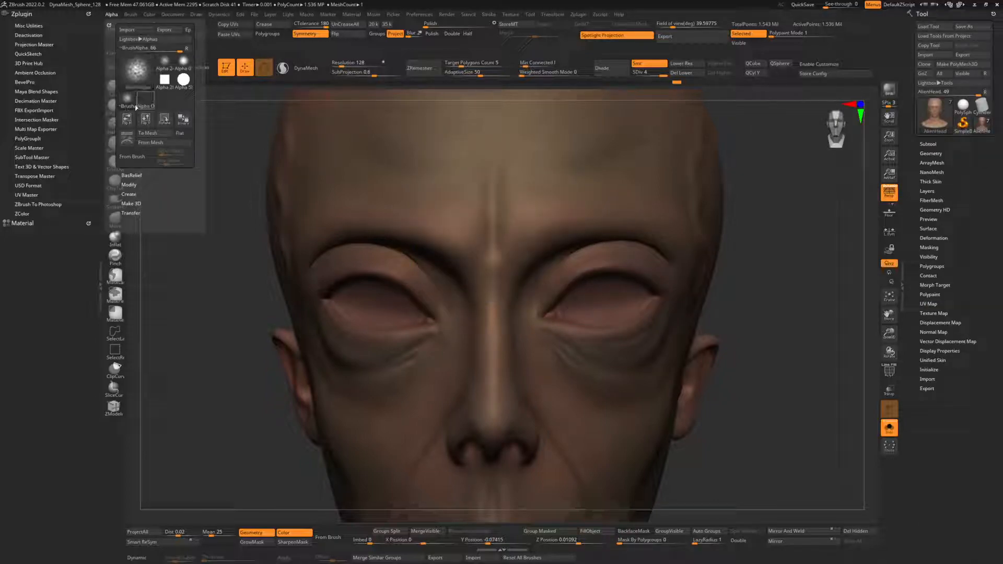
click(130, 184)
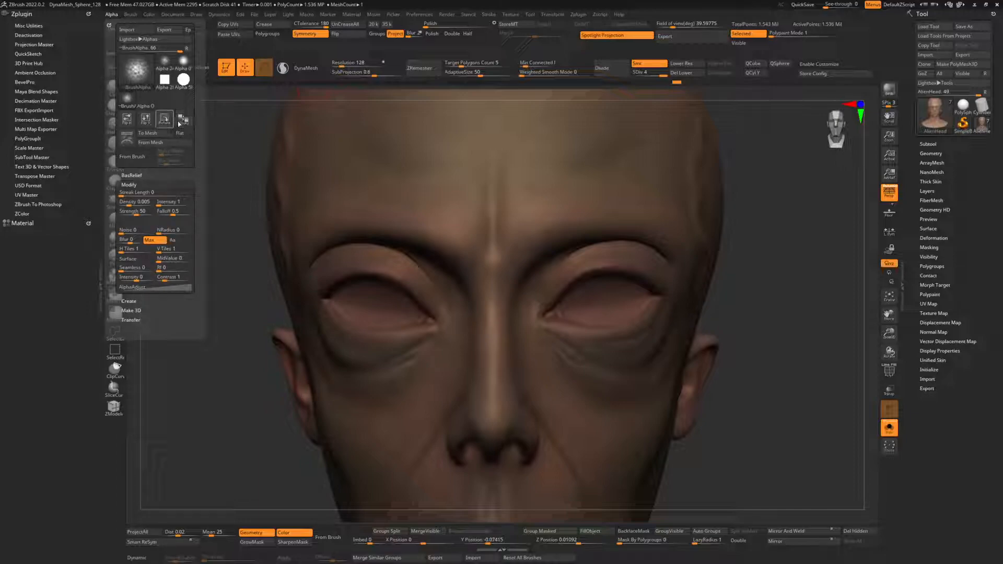
mouse_move(139, 66)
click(108, 25)
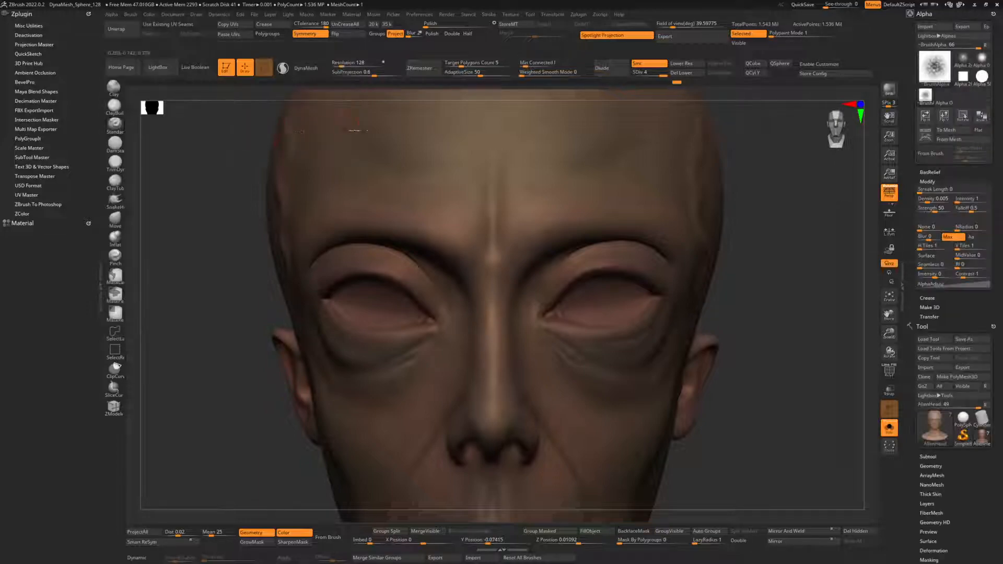
Test a stamp of the alpha on the forehead, undo it, and lower the brush's Z Intensity.
mouse_move(428, 171)
mouse_down()
mouse_move(462, 227)
mouse_move(465, 216)
mouse_up()
key(ctrl+z)
key(space)
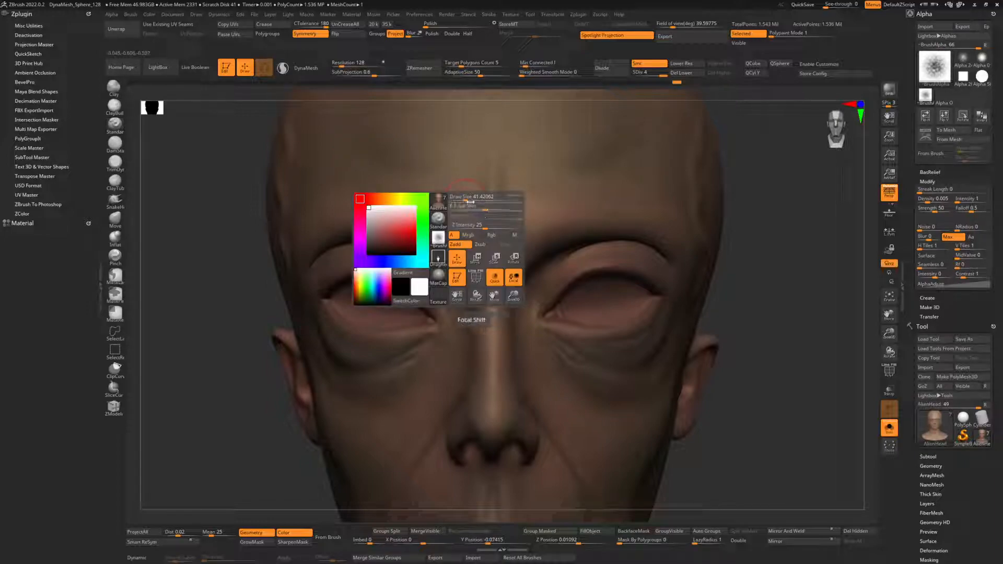
key(space)
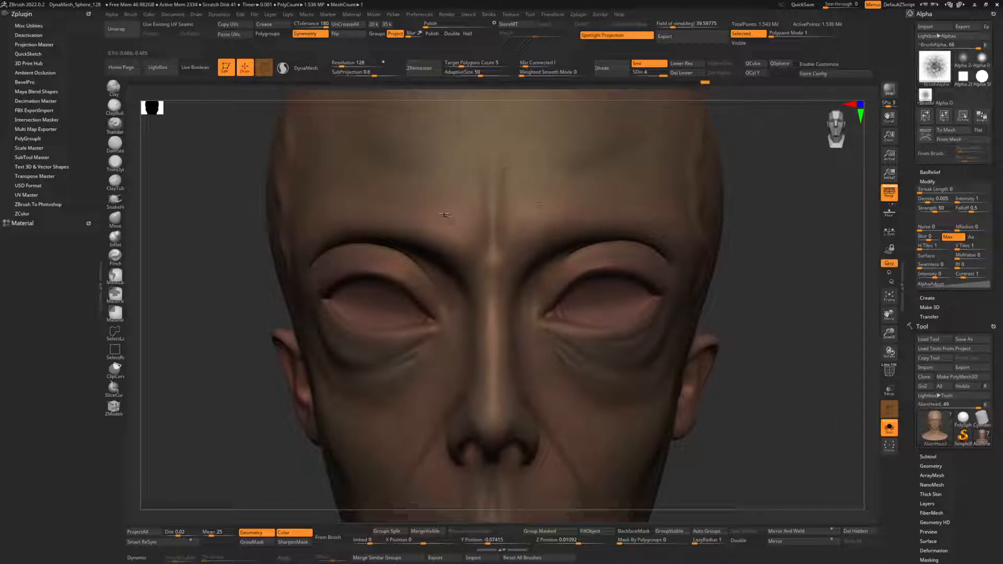
Stamp the inverted skin-texture alpha across both sides of the forehead above the brows.
drag(432, 186, 385, 177)
drag(474, 206, 547, 194)
drag(603, 164, 600, 178)
ctrl+right_drag(600, 178, 491, 216)
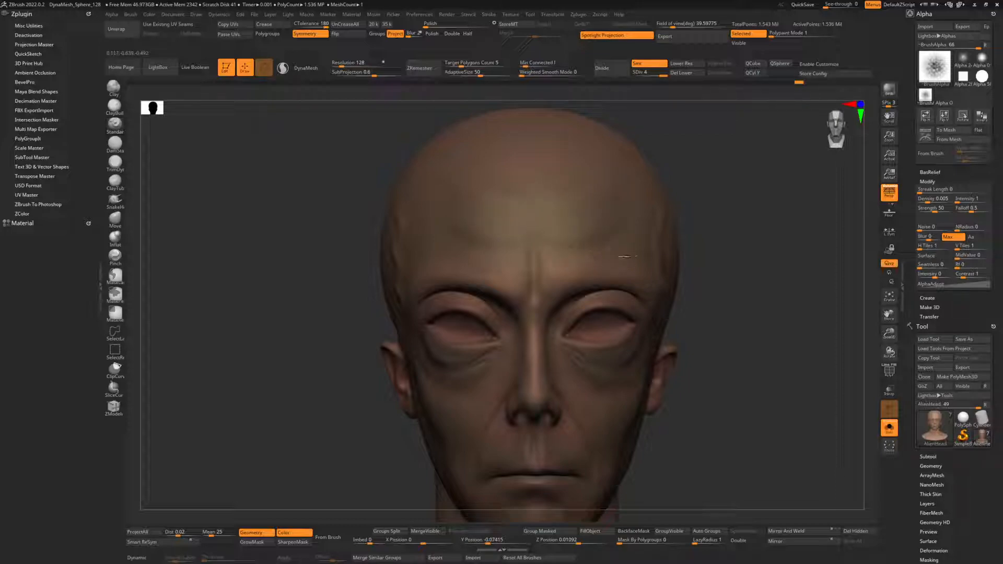
drag(439, 235, 451, 238)
Stamp subtle skin texture on the chin, the nose bridge and the area above the brows.
alt+right_drag(460, 360, 434, 131)
mouse_move(472, 331)
mouse_down()
mouse_move(514, 314)
mouse_move(496, 334)
mouse_move(523, 323)
mouse_up()
mouse_move(449, 185)
alt+right_down()
mouse_move(491, 287)
mouse_move(485, 301)
alt+right_up()
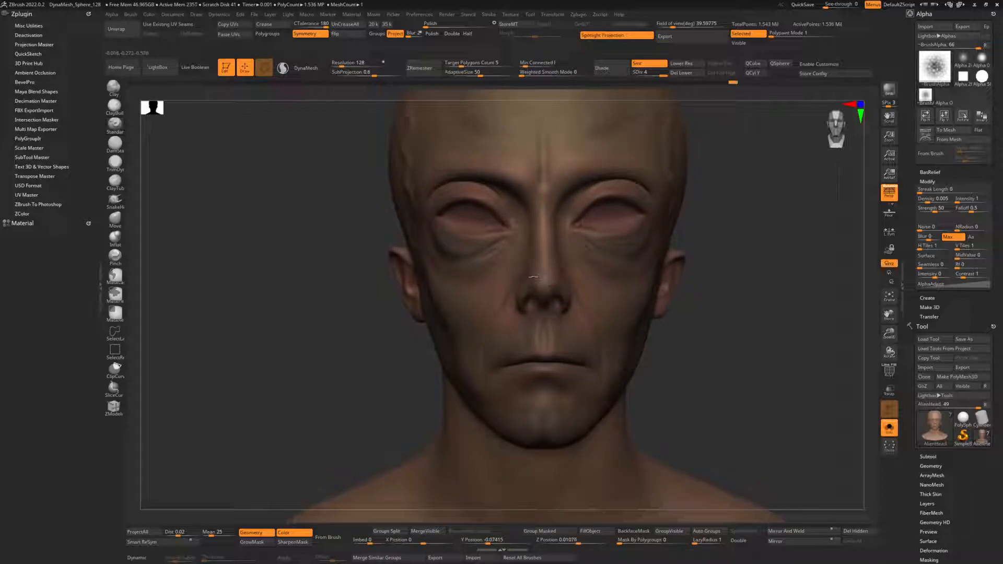
alt+right_drag(542, 222, 535, 299)
drag(500, 299, 466, 197)
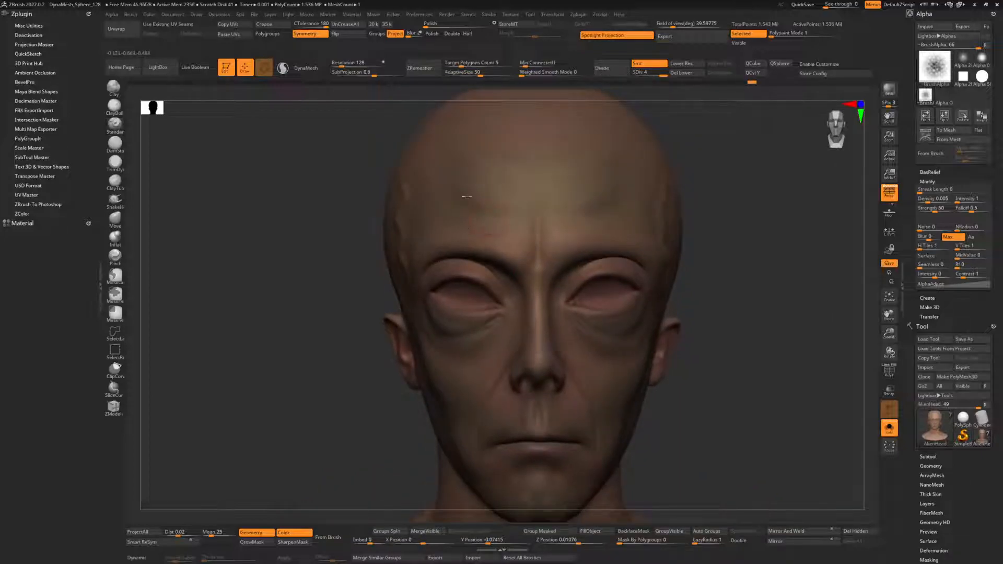
drag(538, 266, 552, 264)
drag(587, 235, 612, 229)
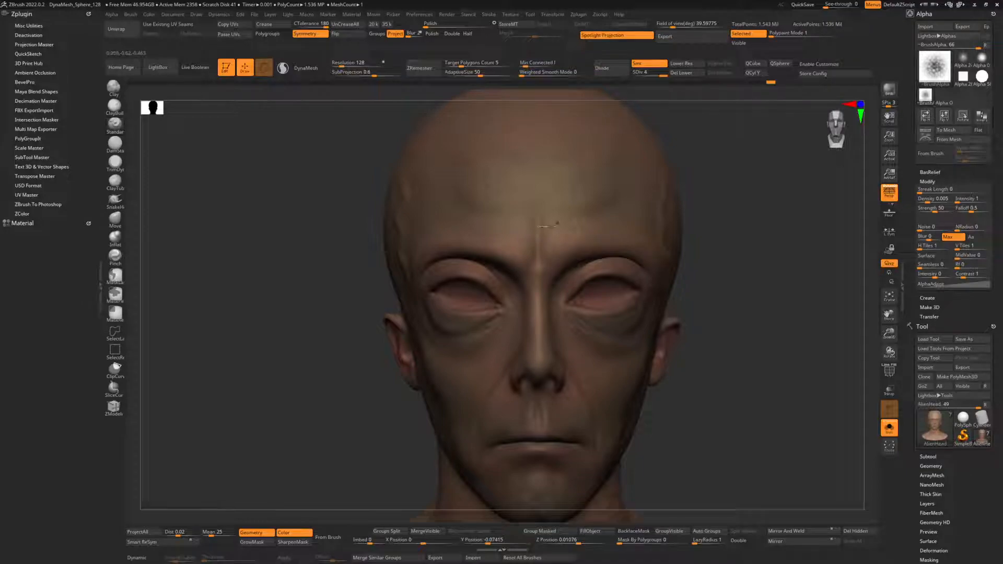
Subdivide the head mesh to subdivision level 5.
right_drag(442, 212, 485, 222)
right_drag(391, 341, 390, 319)
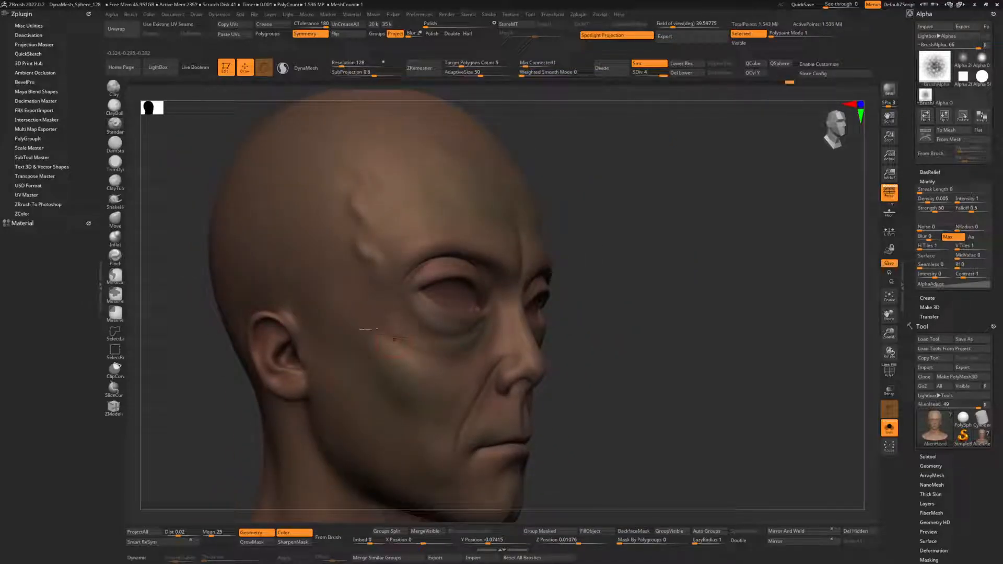
right_drag(483, 330, 381, 249)
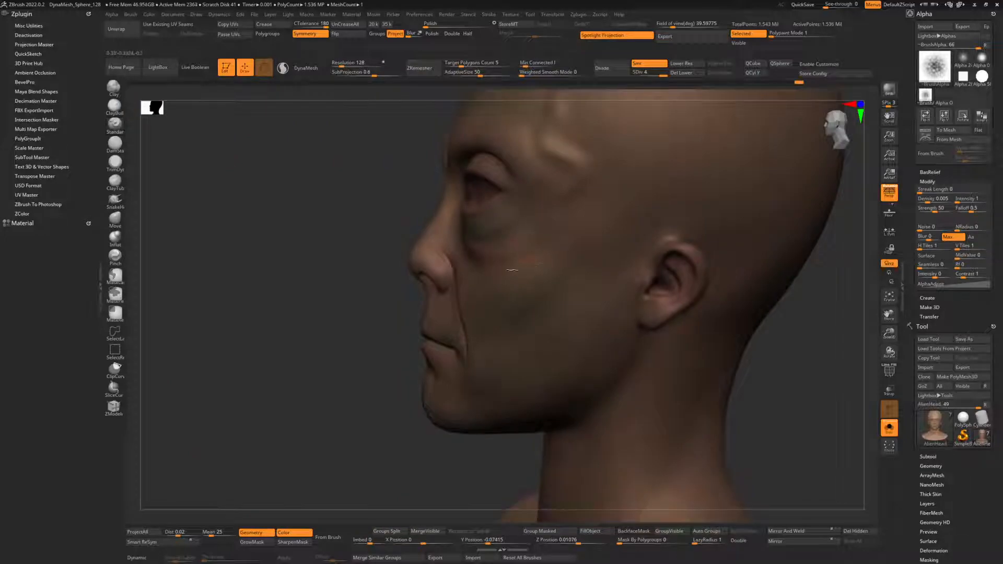
right_drag(536, 249, 491, 190)
key(space)
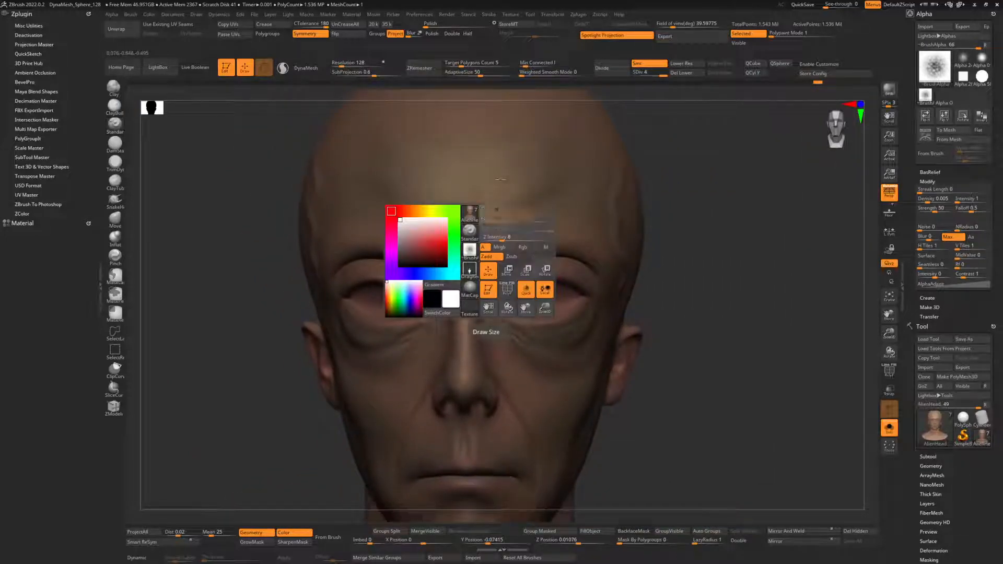
key(ctrl+d)
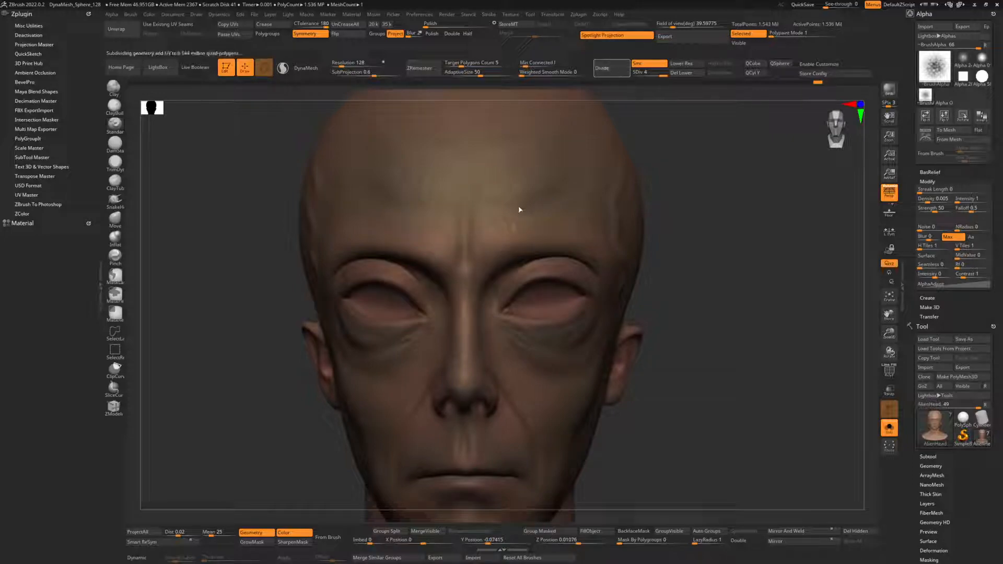
Raise the alpha's Contrast to about 1.92.
click(114, 16)
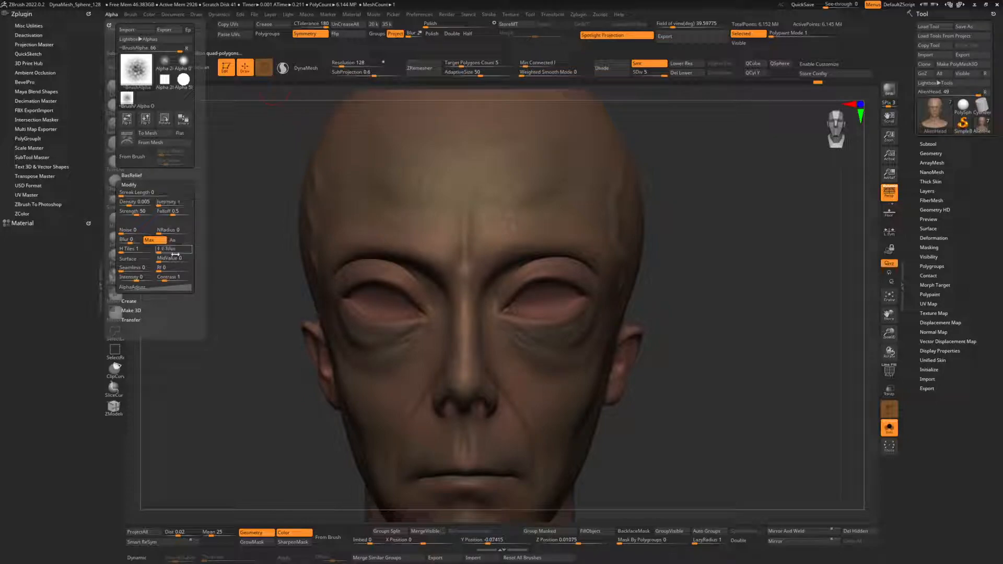
drag(163, 277, 169, 278)
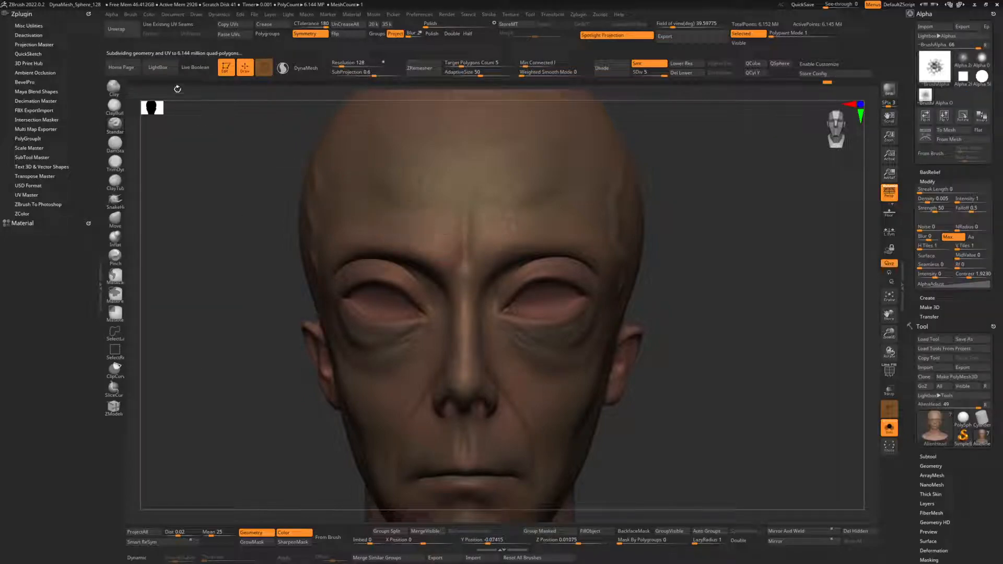
key(space)
Stamp sharper pore texture above the brows, between them and around the upper nose bridge.
mouse_move(435, 252)
mouse_down()
mouse_move(454, 253)
mouse_move(409, 252)
mouse_up()
drag(409, 210, 442, 226)
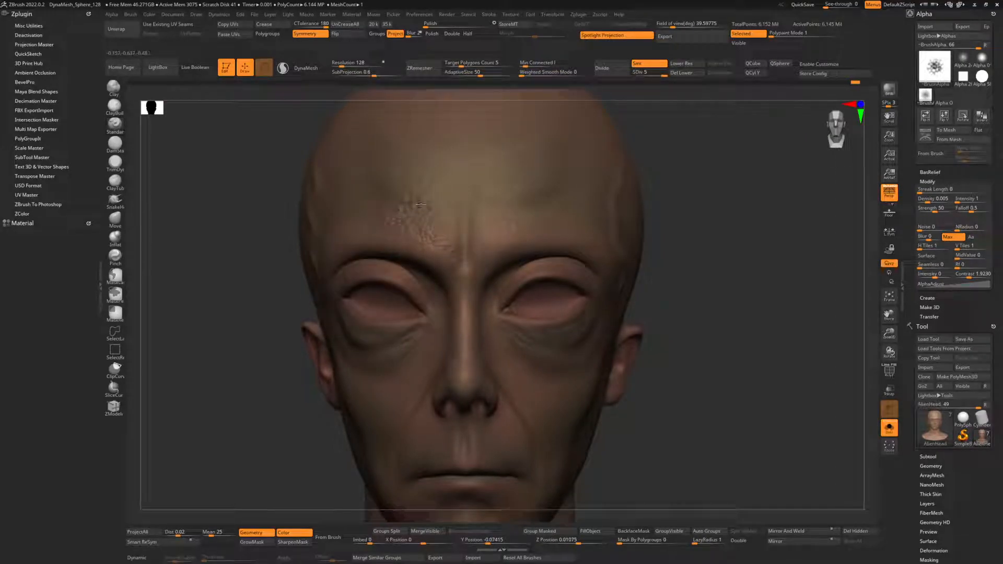
drag(484, 245, 502, 248)
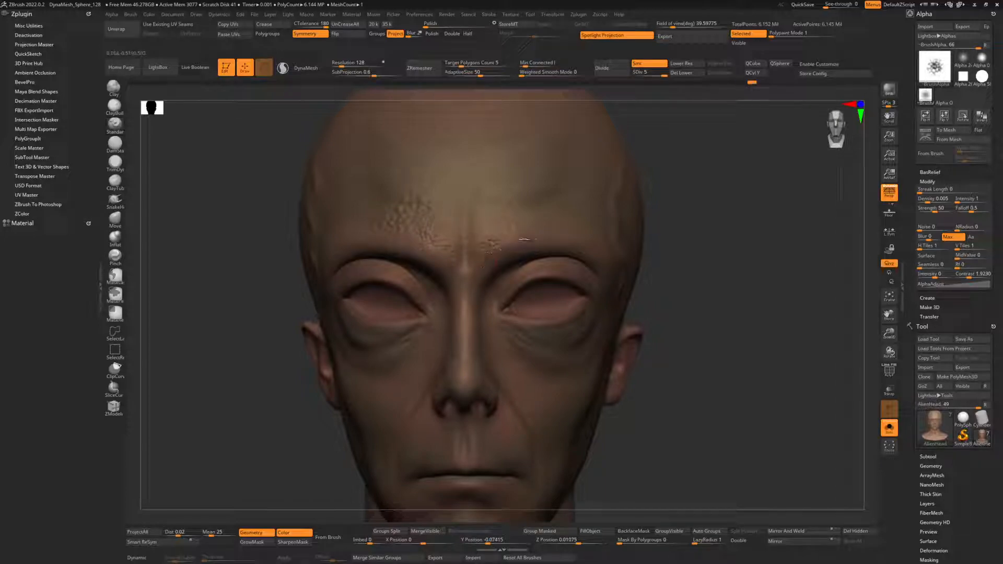
mouse_move(447, 231)
mouse_down()
mouse_move(531, 235)
mouse_move(450, 207)
mouse_move(445, 220)
mouse_up()
drag(476, 269, 535, 228)
mouse_move(476, 329)
ctrl+right_down()
mouse_move(441, 359)
mouse_move(461, 273)
mouse_move(463, 336)
ctrl+right_up()
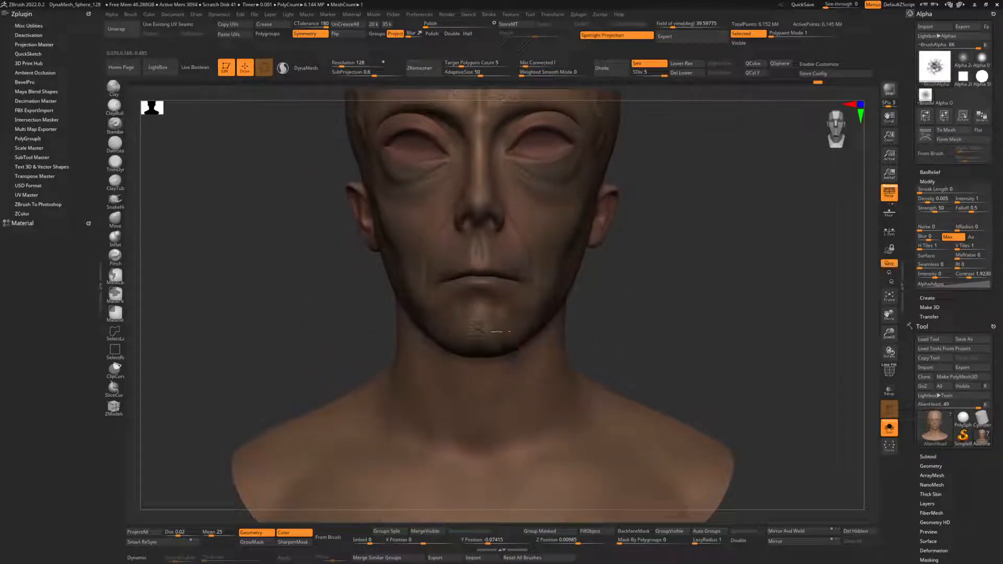
Switch the head mesh down to its lowest subdivision level.
ctrl+right_drag(467, 333, 512, 178)
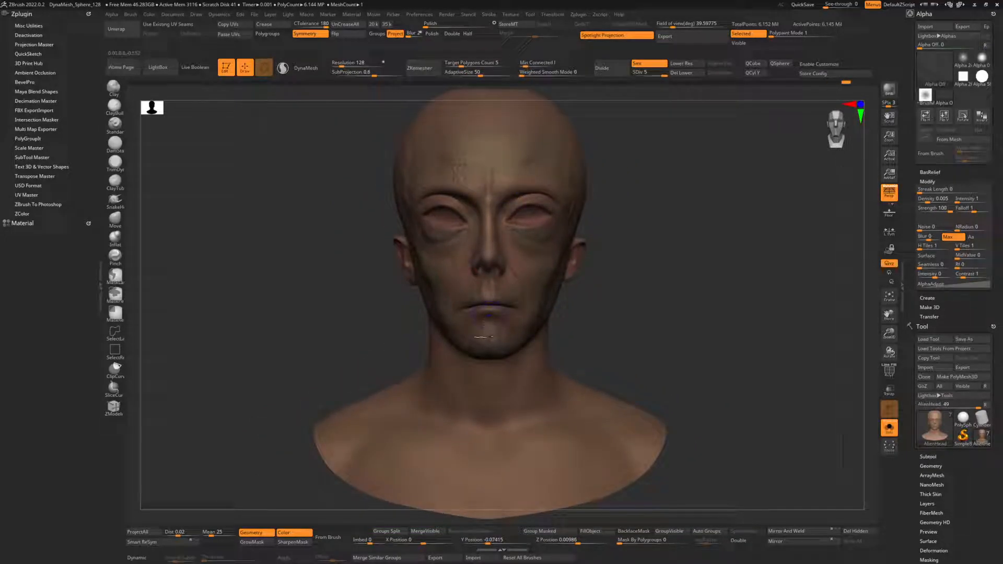
ctrl+right_drag(560, 248, 567, 304)
right_drag(507, 266, 573, 308)
drag(664, 74, 626, 77)
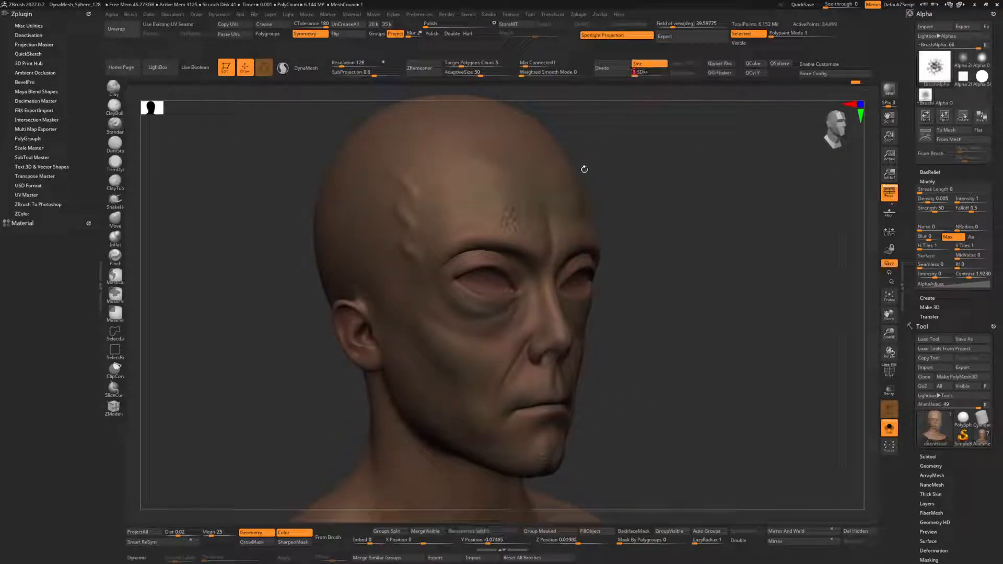
right_drag(584, 168, 632, 91)
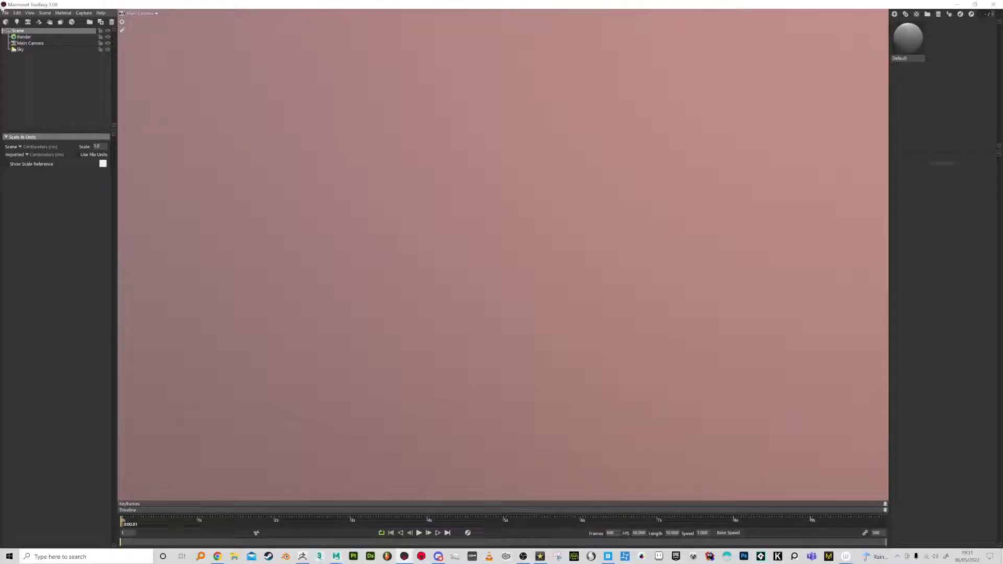
Import the AlienHead_High and AlienHead_Low models from the Supp folder into the scene.
click(5, 12)
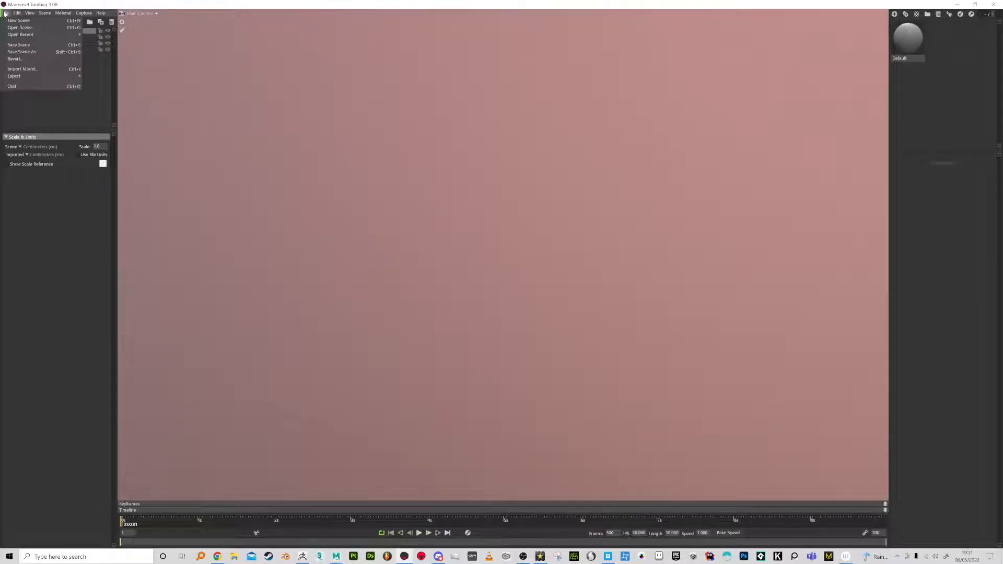
click(60, 70)
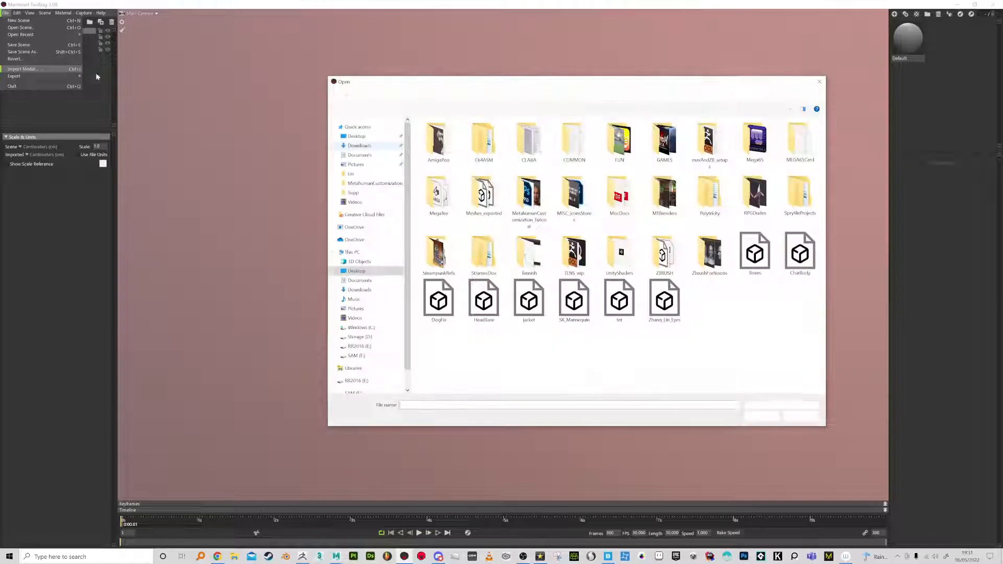
click(379, 184)
double_click(439, 148)
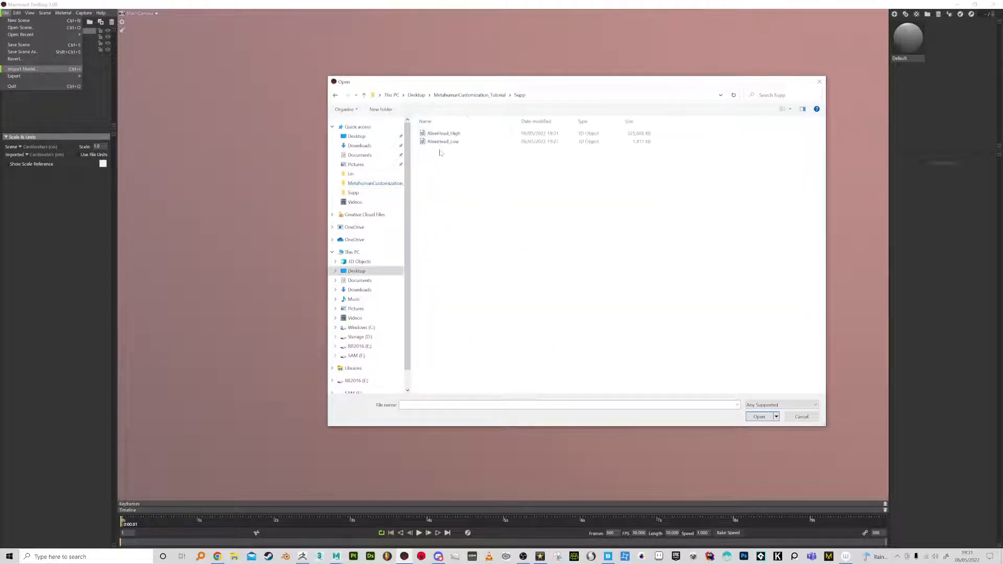
drag(445, 152, 438, 137)
click(758, 417)
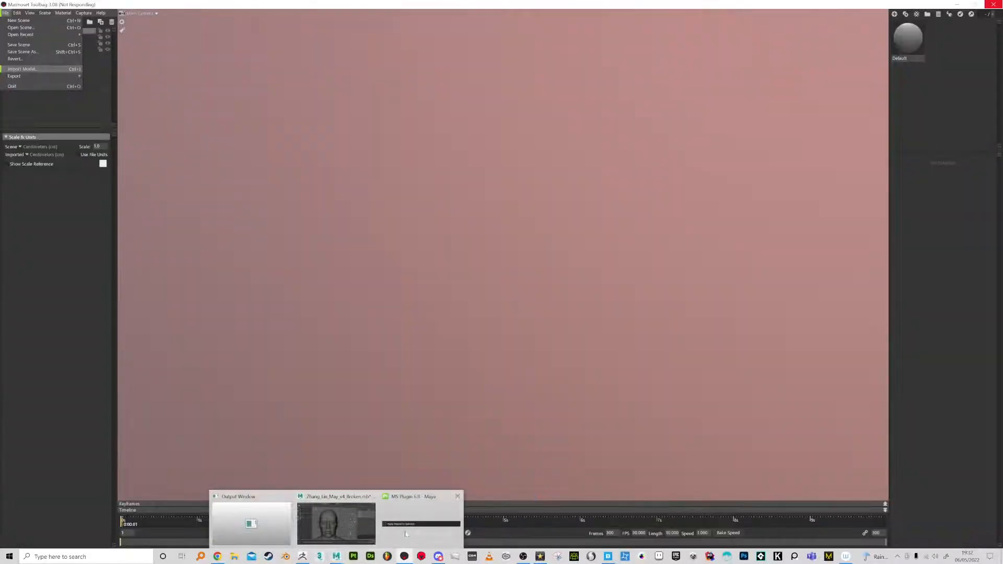
Switch to File Explorer and browse the SAM drive to MEGASCANS_LIB > Downloaded > DHI.
mouse_move(404, 557)
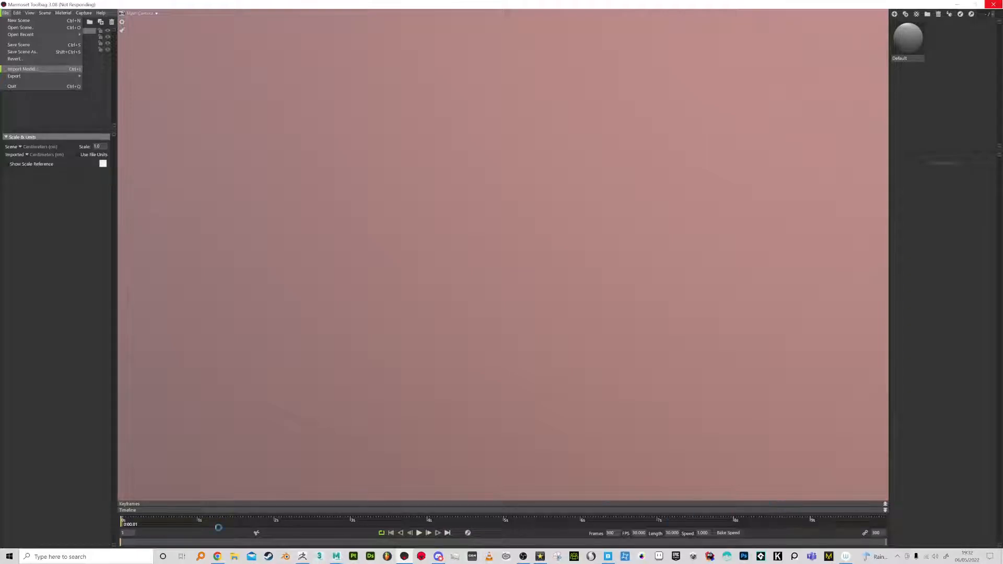
click(234, 557)
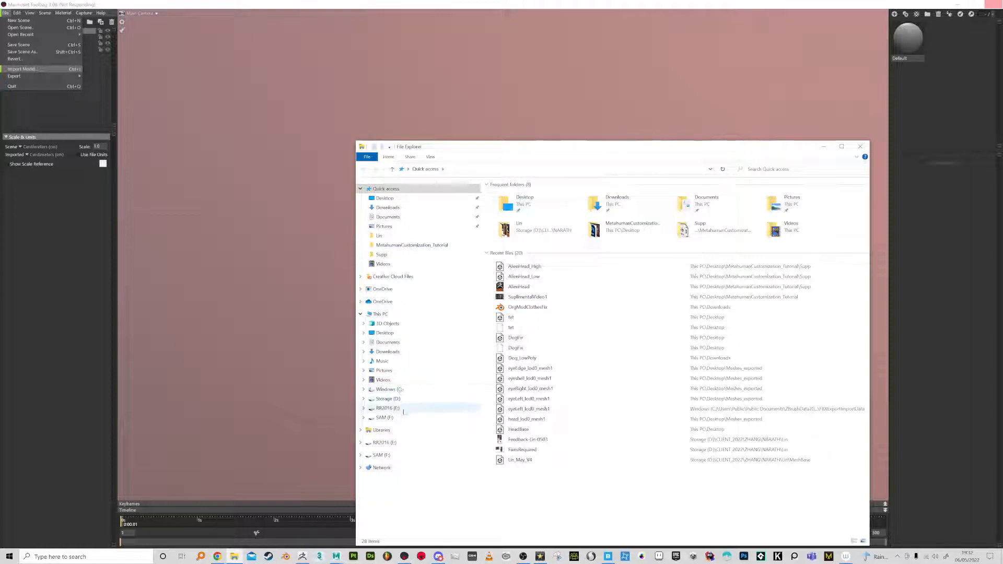
click(384, 418)
scroll(521, 369, down, 5)
click(522, 366)
double_click(521, 367)
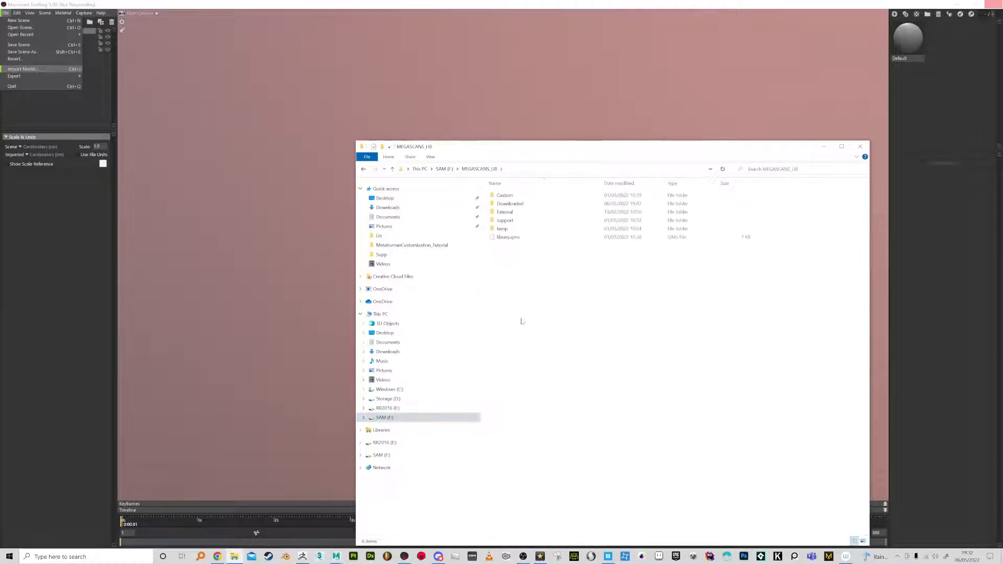
double_click(510, 203)
double_click(502, 228)
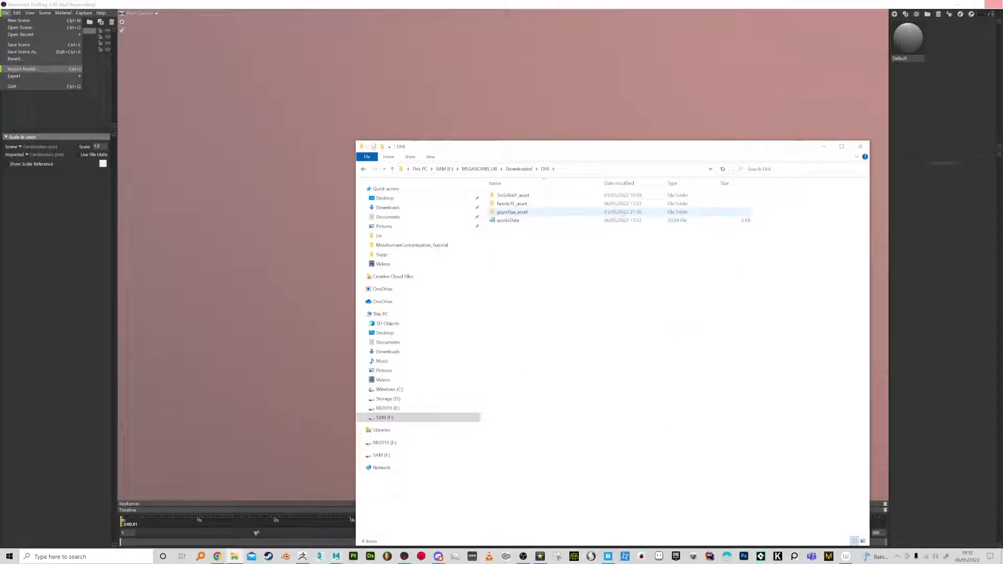
Open the Alien MetaHuman's SourceAssets maps folder inside the asset source and move its window clear of the head.
double_click(514, 204)
double_click(516, 197)
double_click(518, 196)
double_click(520, 196)
double_click(522, 197)
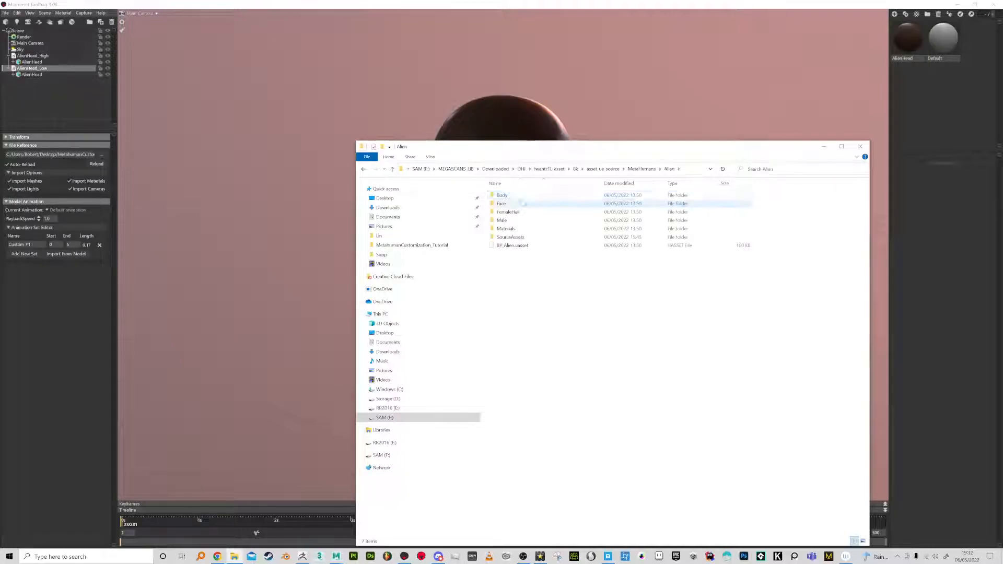
double_click(522, 204)
click(643, 169)
click(521, 238)
double_click(521, 238)
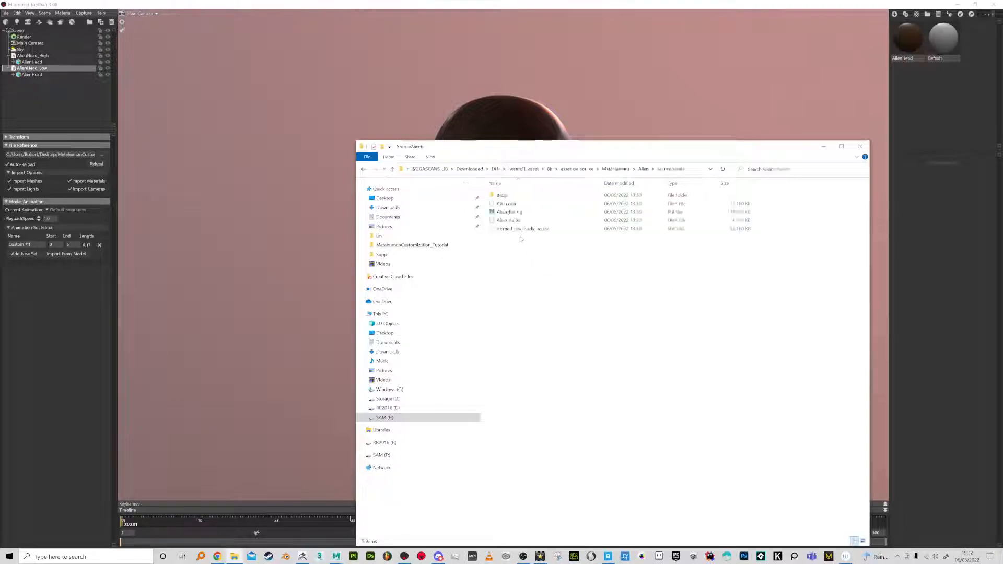
double_click(515, 197)
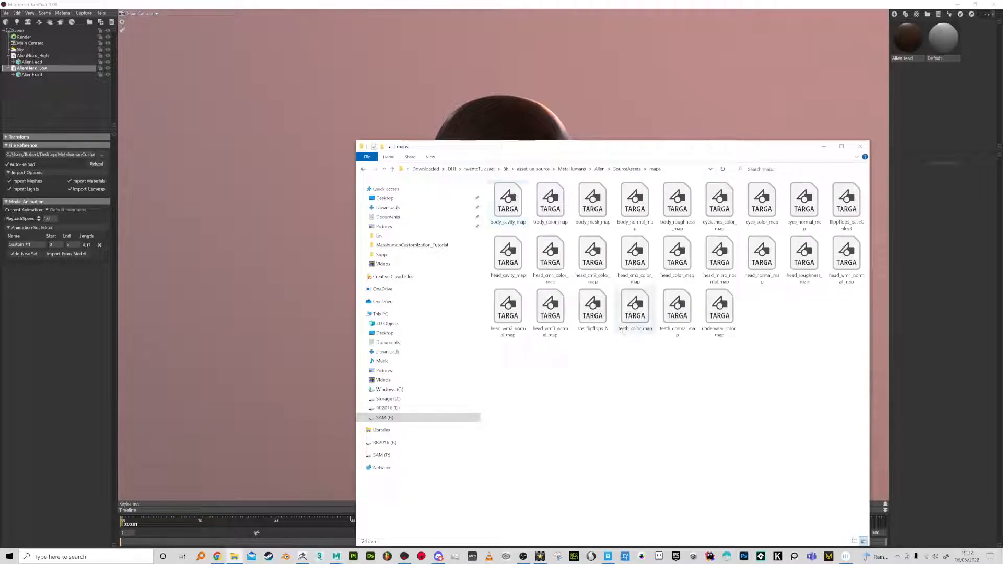
drag(597, 148, 767, 234)
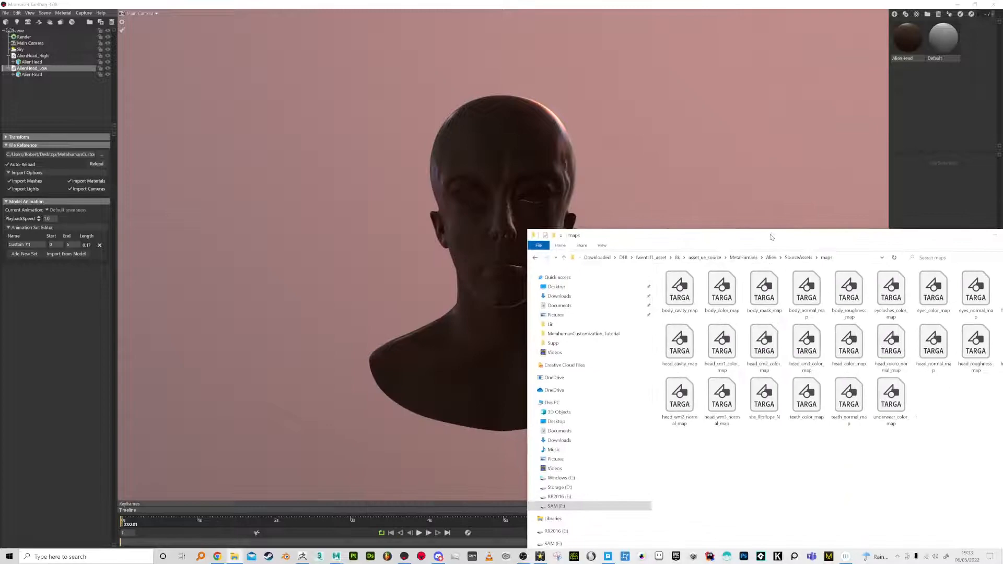
Return to Marmoset Toolbag, give the head the Default material and light it with a directional sky light, rotating the environment.
click(702, 160)
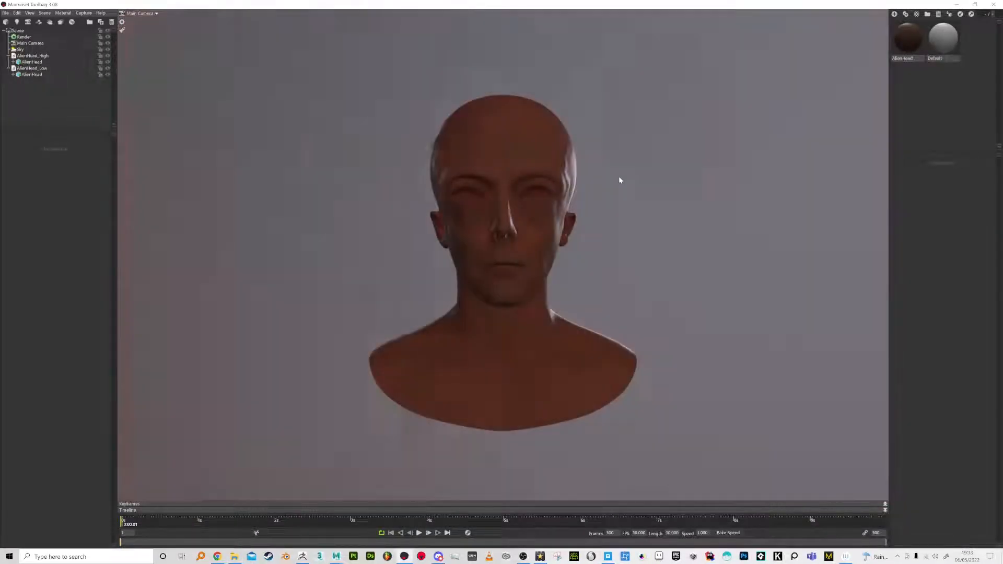
click(19, 49)
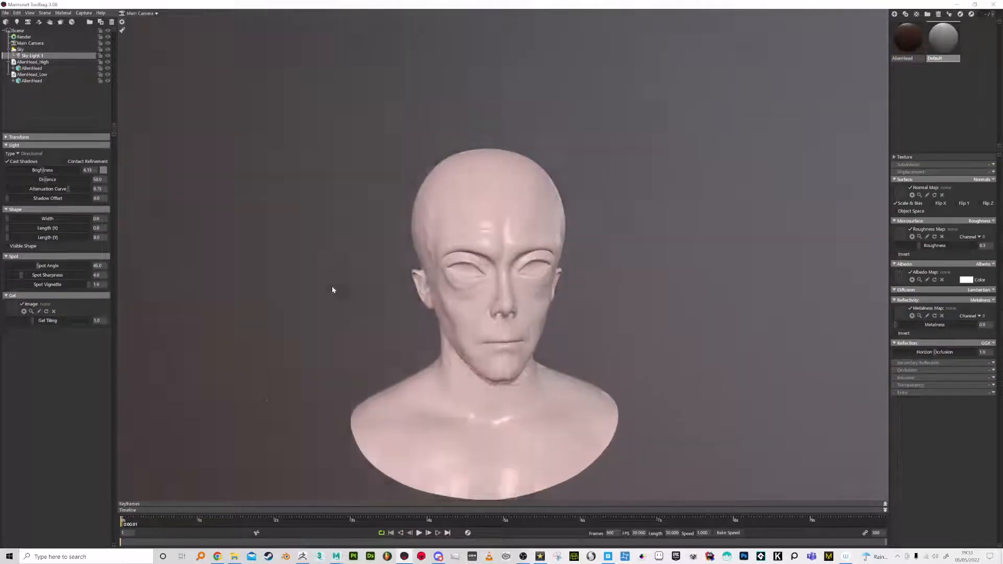
shift+drag(332, 290, 297, 287)
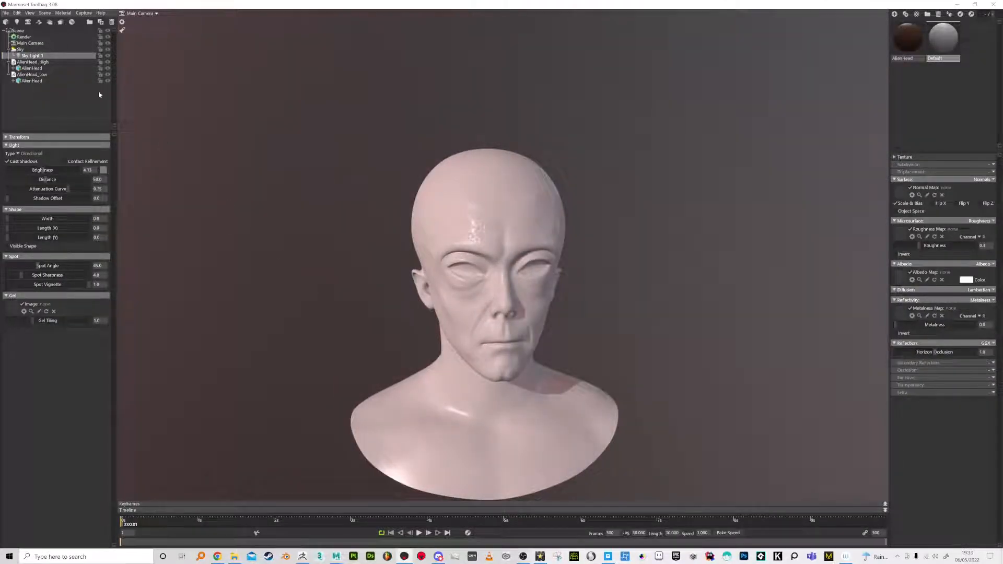
Create a baker and assign AlienHead_High to its High group and AlienHead_Low to its Low group.
click(60, 22)
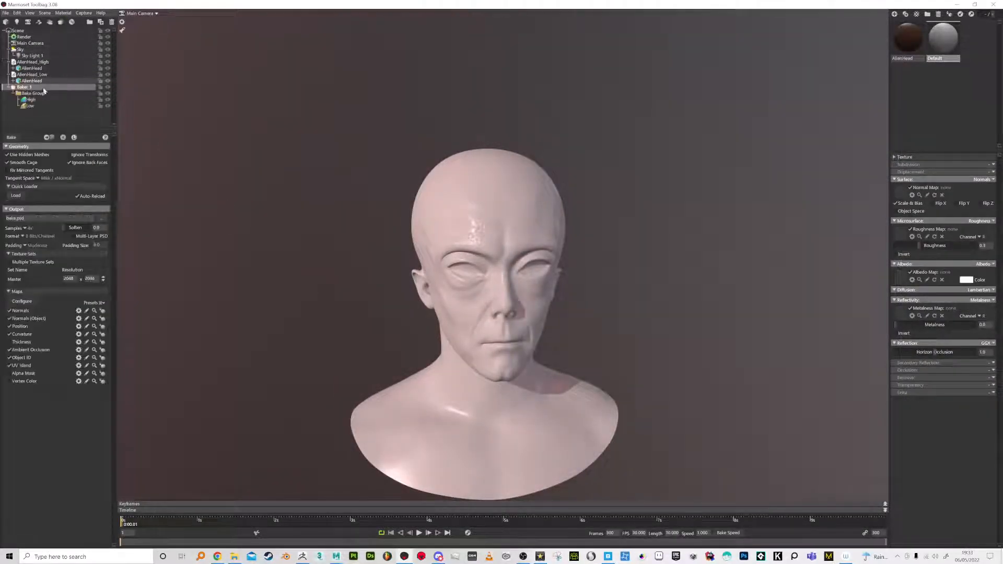
drag(33, 63, 31, 99)
drag(31, 63, 30, 104)
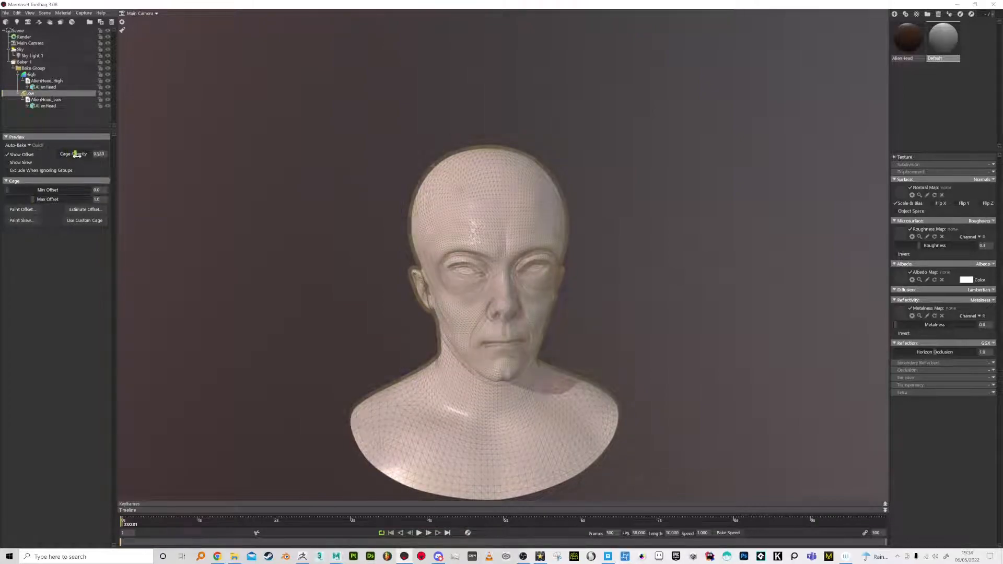
Raise the Low group's Cage Opacity to about 0.783 and reduce its Max Offset to about 0.062.
drag(73, 153, 83, 153)
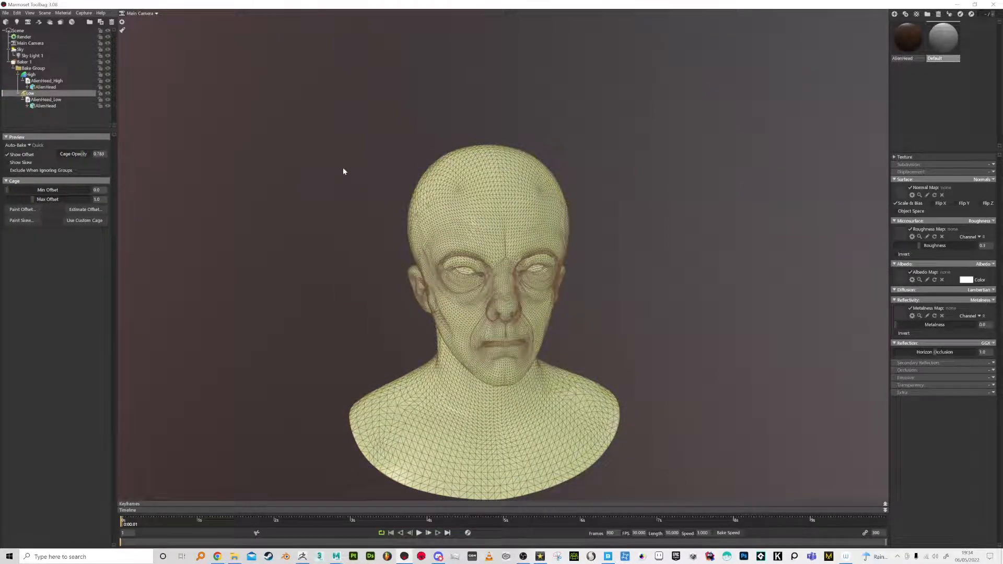
scroll(343, 170, up, 5)
alt+drag(341, 199, 330, 202)
scroll(316, 182, up, 4)
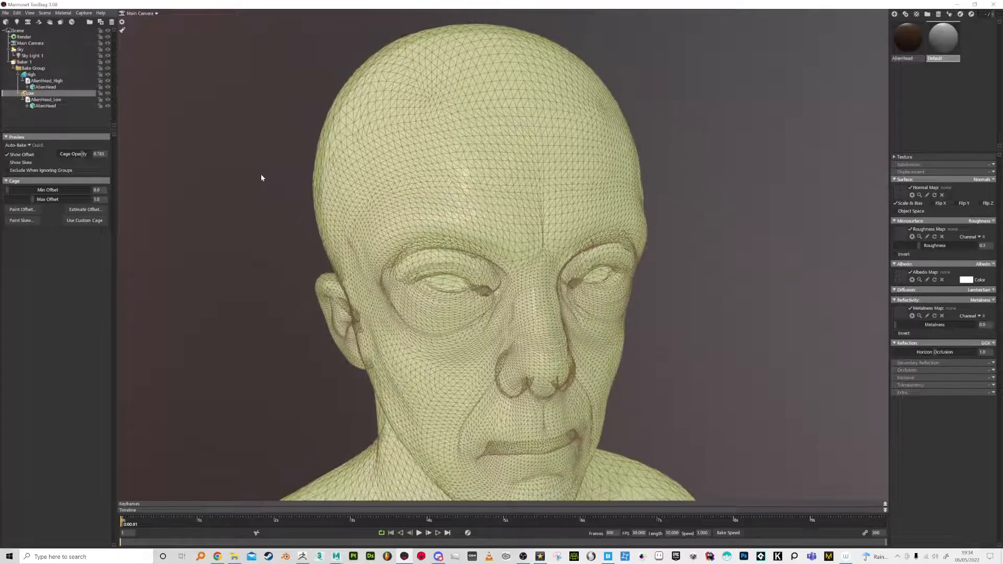
alt+drag(261, 178, 230, 166)
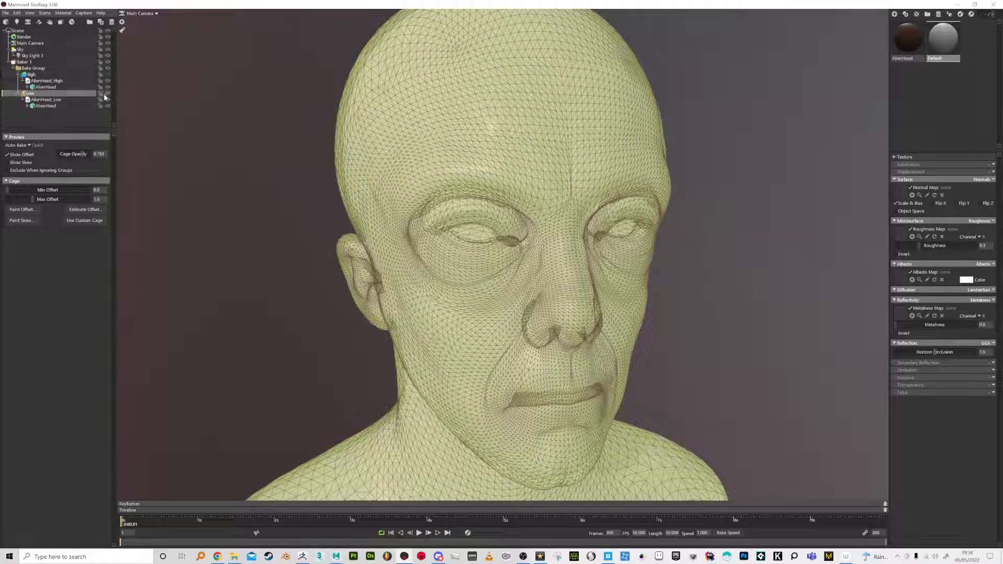
drag(32, 199, 17, 199)
click(566, 310)
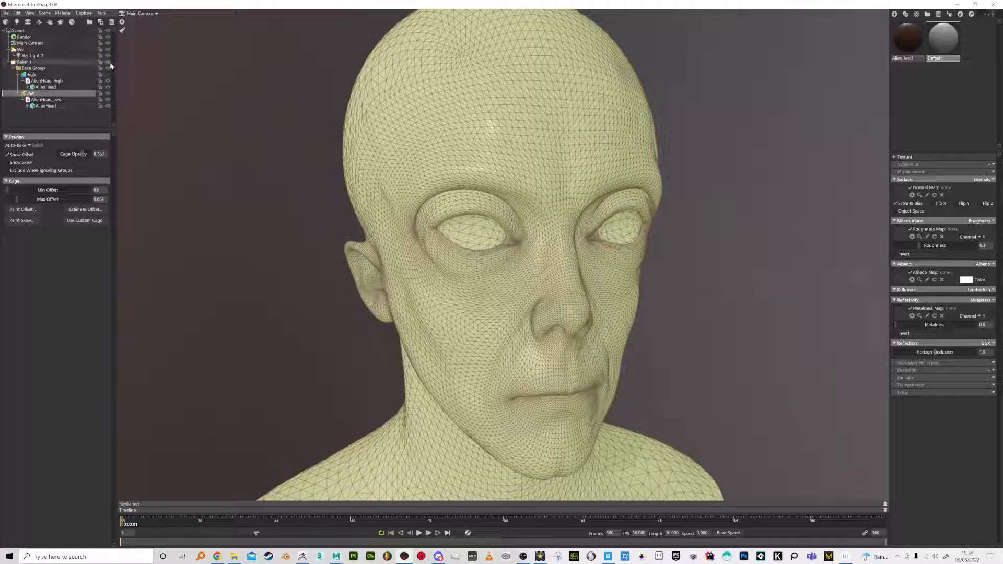
Toggle the visibility of the high and low meshes and compare their shapes around the face.
click(107, 93)
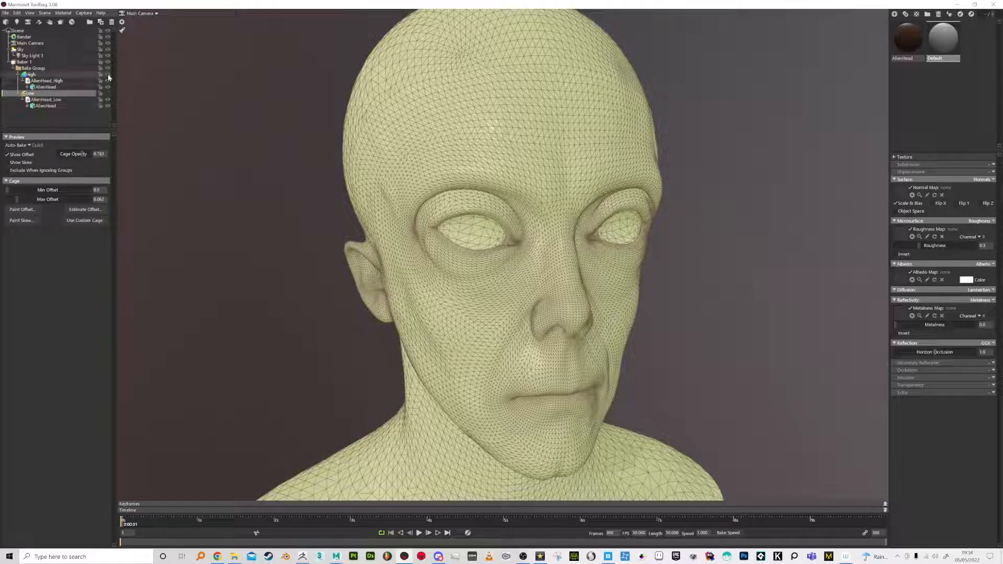
click(108, 74)
click(168, 124)
click(108, 99)
click(52, 106)
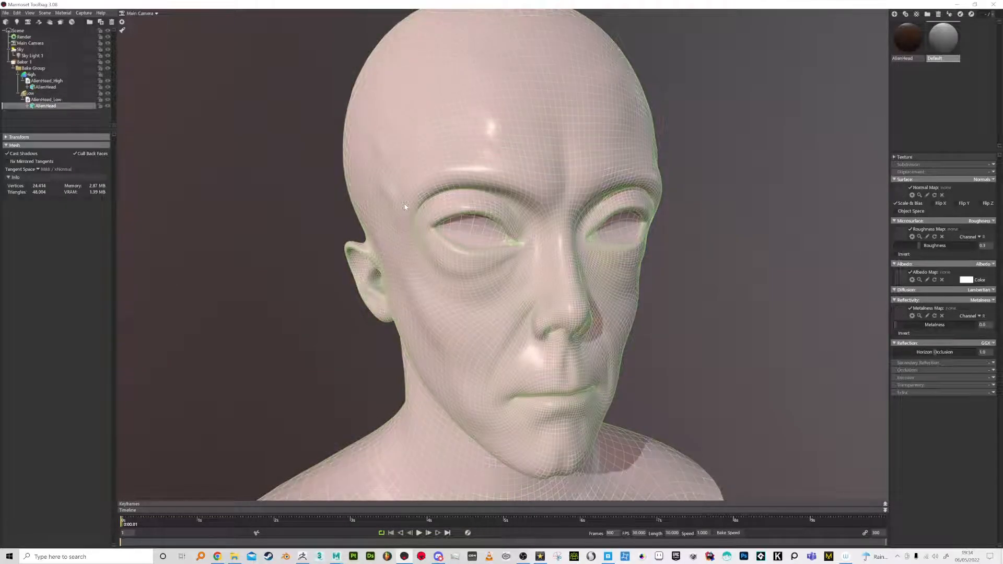
drag(470, 295, 421, 294)
click(421, 293)
mouse_move(660, 288)
mouse_down()
mouse_move(658, 246)
mouse_move(667, 291)
mouse_up()
drag(500, 283, 537, 305)
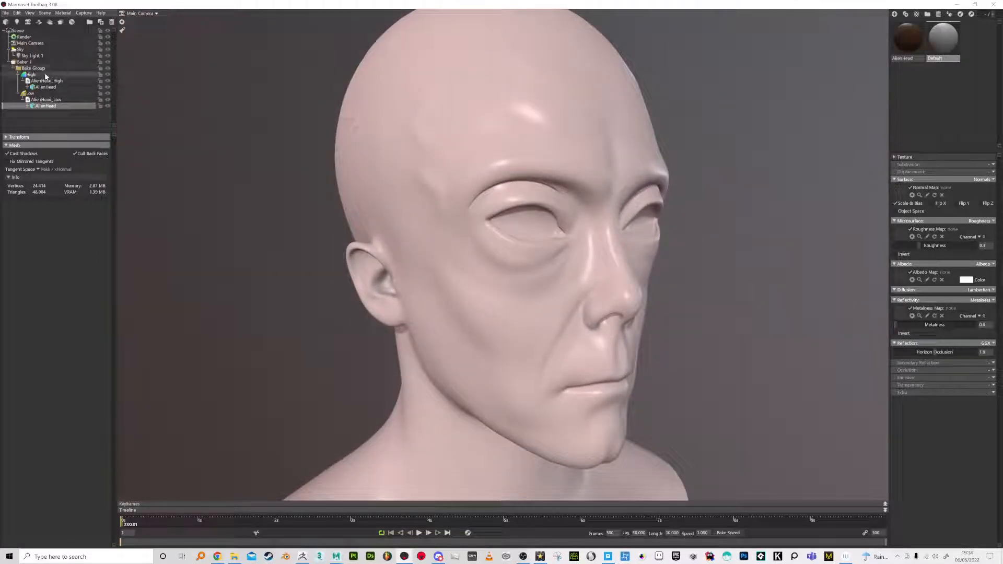
Set the Low group's Auto-Bake to None, its Cage Opacity to about 0.679 and its Max Offset to about 0.1.
click(84, 61)
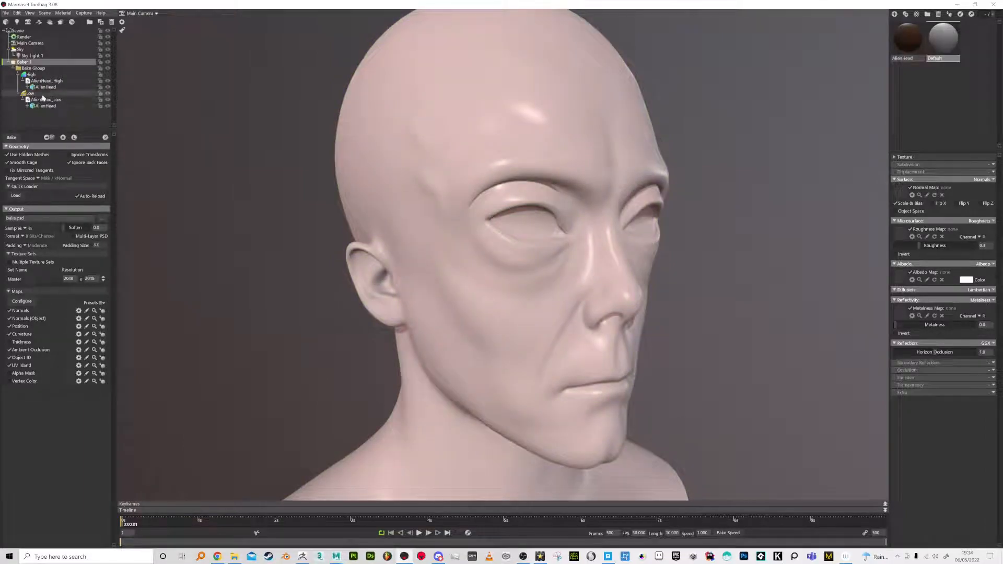
click(68, 93)
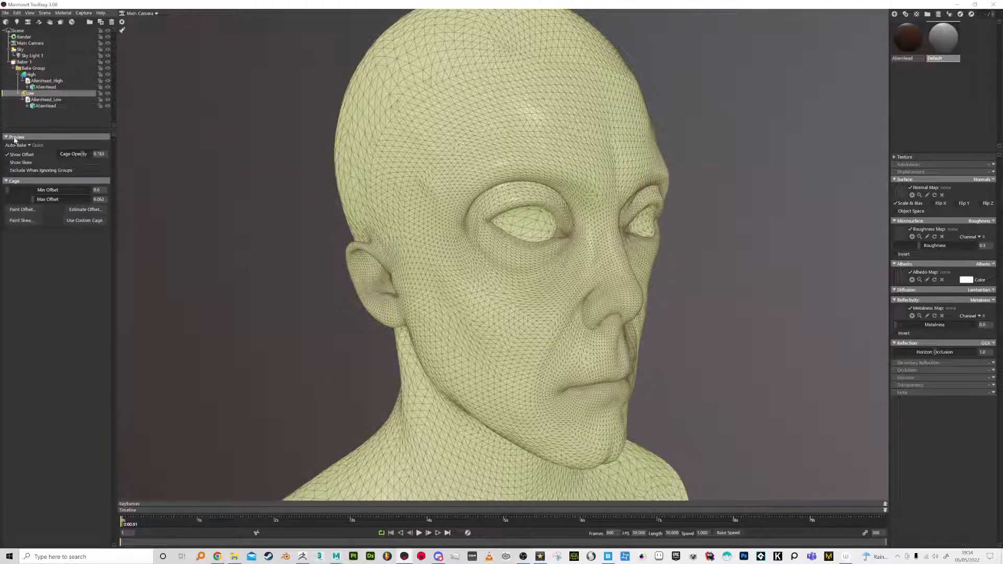
click(31, 146)
drag(78, 156, 2, 205)
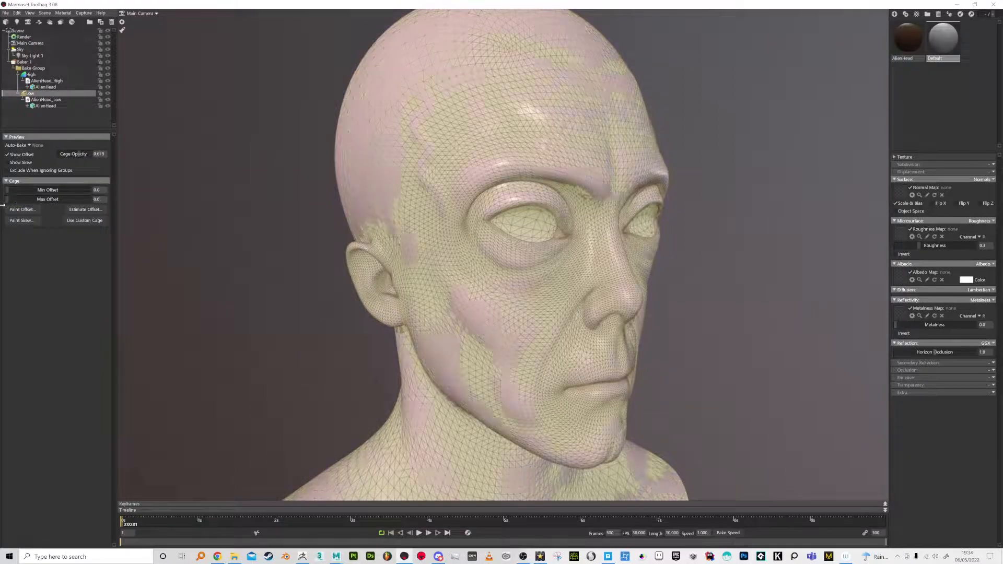
drag(15, 207, 33, 206)
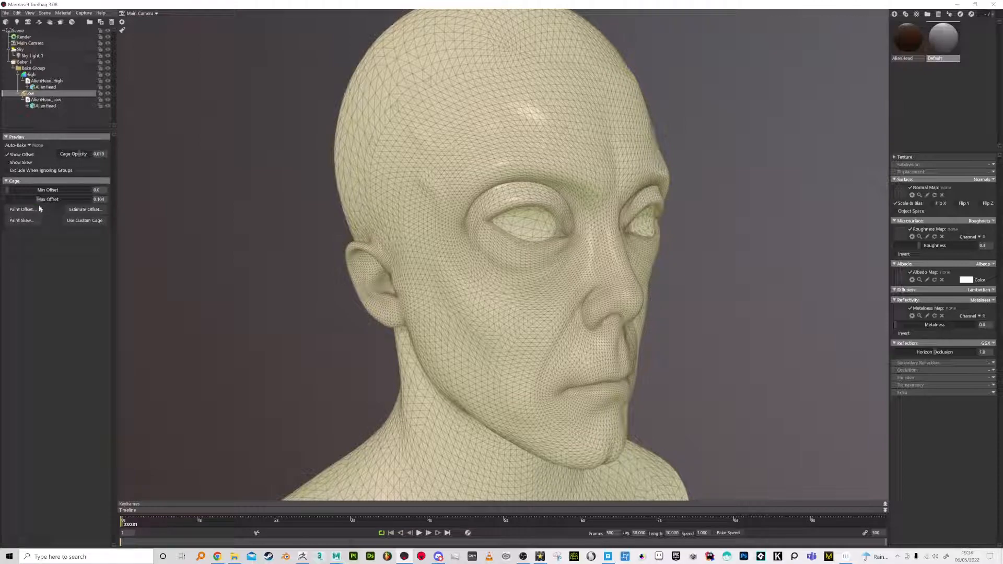
Change the Default material's albedo colour to near black.
drag(768, 277, 798, 209)
click(798, 207)
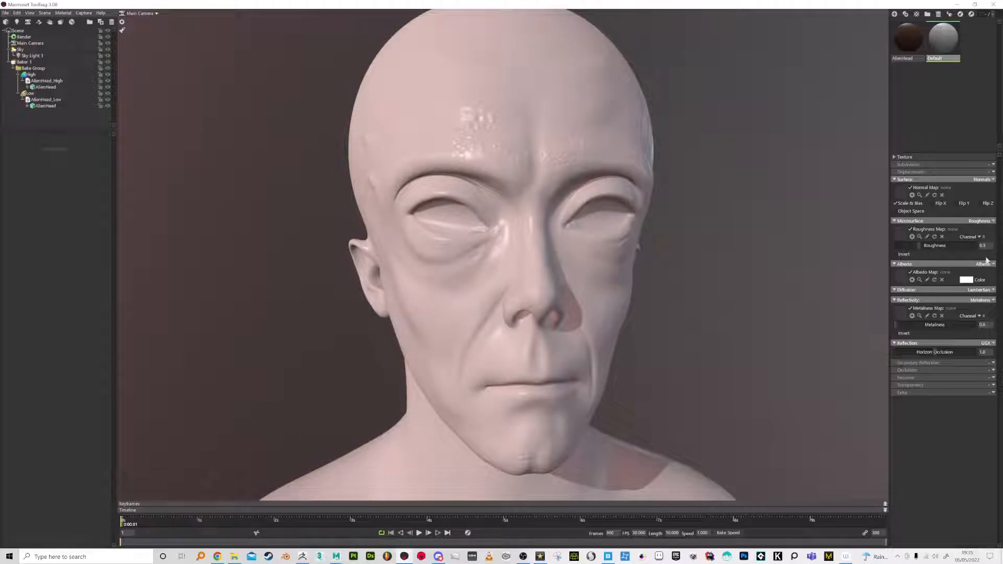
click(965, 280)
drag(146, 467, 121, 533)
click(299, 448)
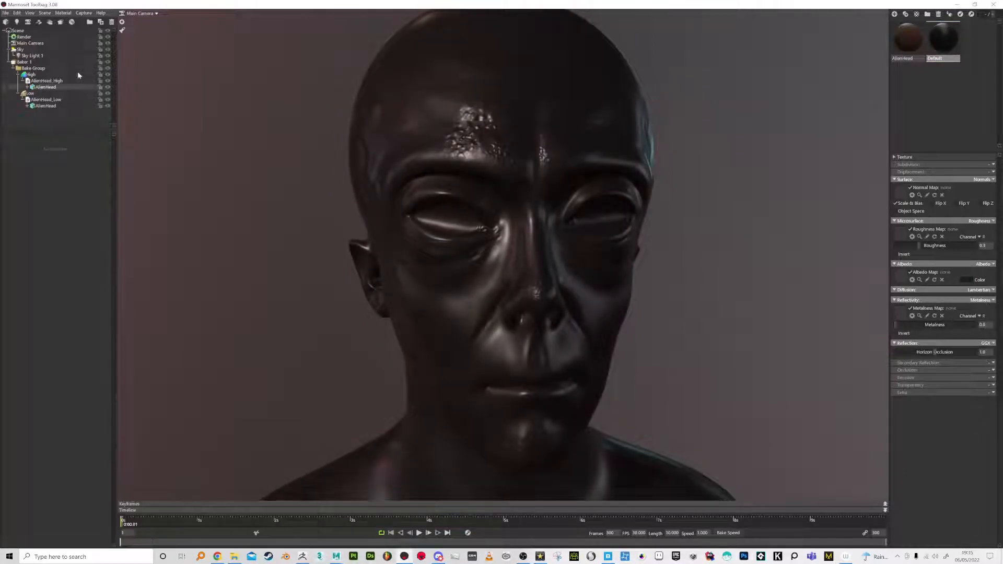
Refine the Low group's Cage Opacity to about 0.65 and its Max Offset to about 0.075 so the cage encloses the head.
click(31, 93)
mouse_move(83, 154)
mouse_down()
mouse_move(72, 153)
mouse_move(81, 154)
mouse_up()
drag(32, 199, 22, 199)
alt+drag(209, 215, 397, 218)
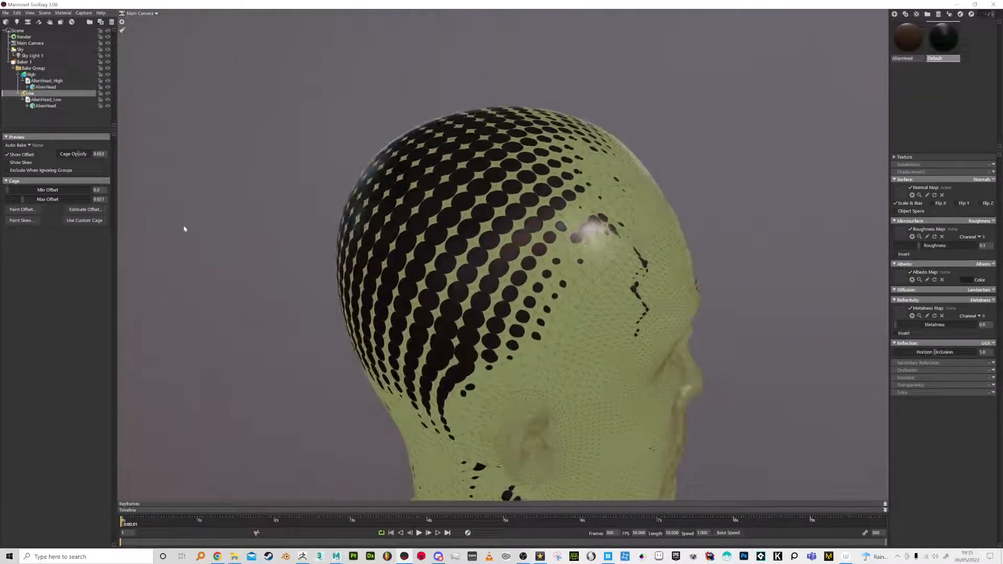
drag(21, 200, 30, 199)
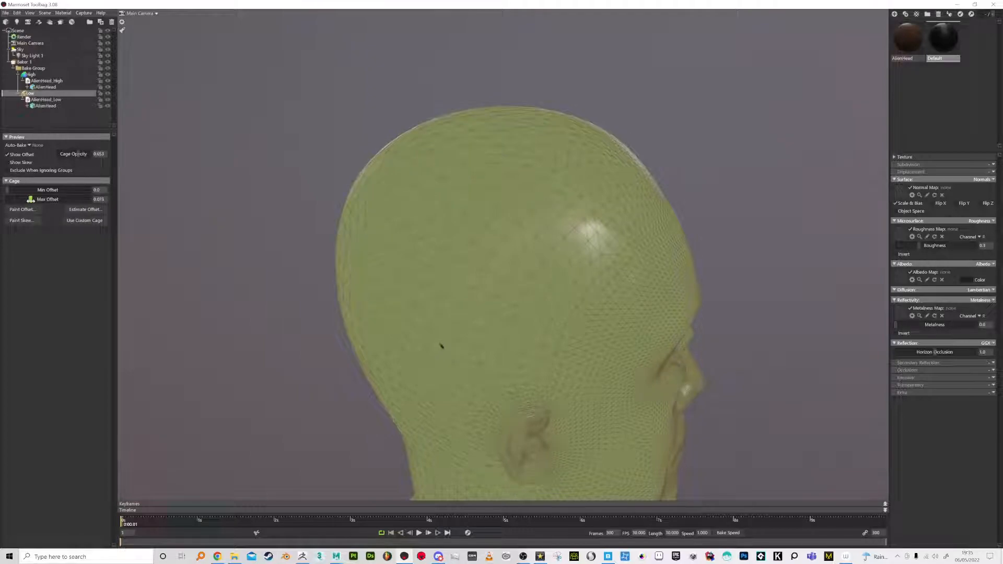
alt+drag(334, 206, 468, 275)
Set the baker's output to a PNG file named Test1 in a new folder called BakeMapsAlienHead.
click(24, 62)
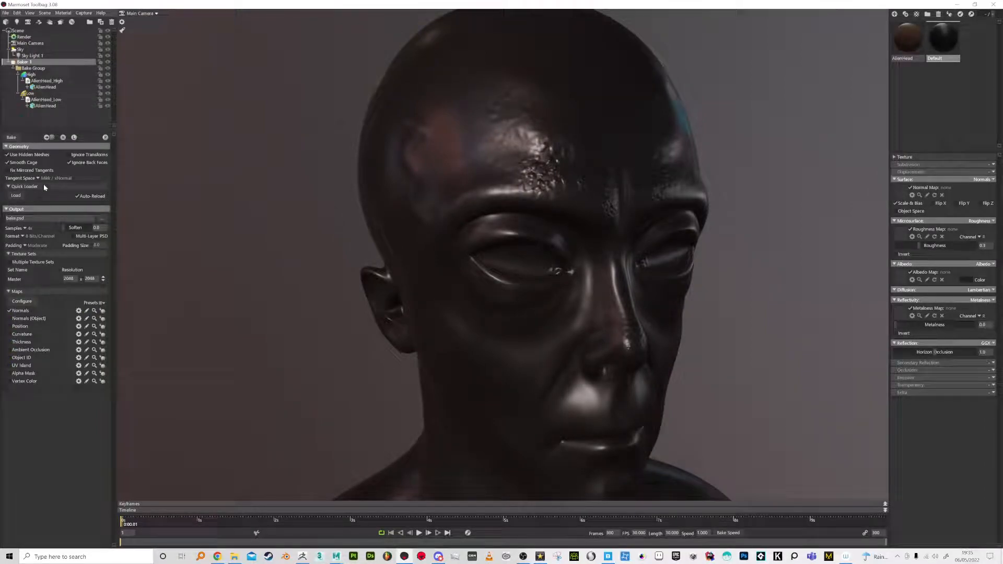
click(102, 219)
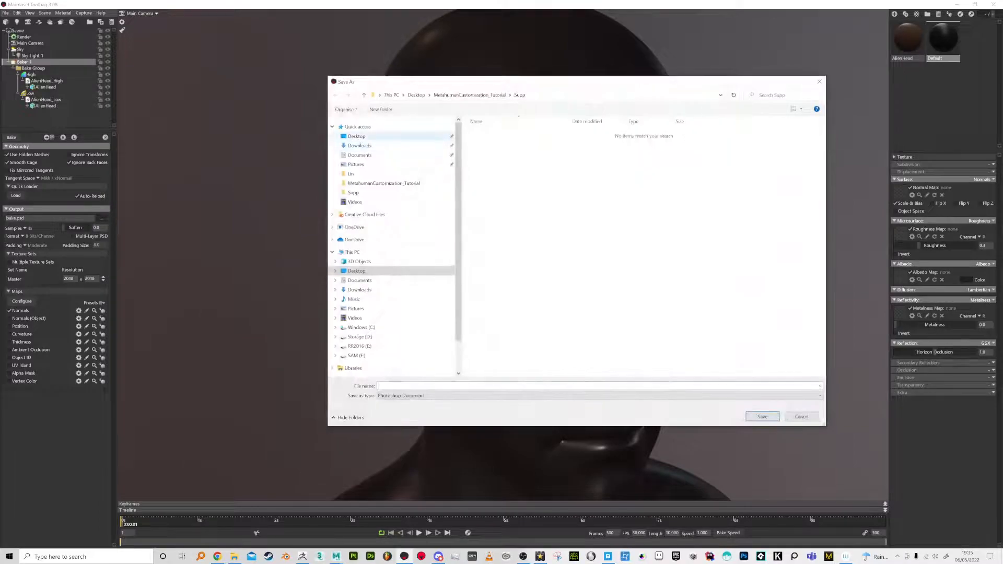
click(381, 110)
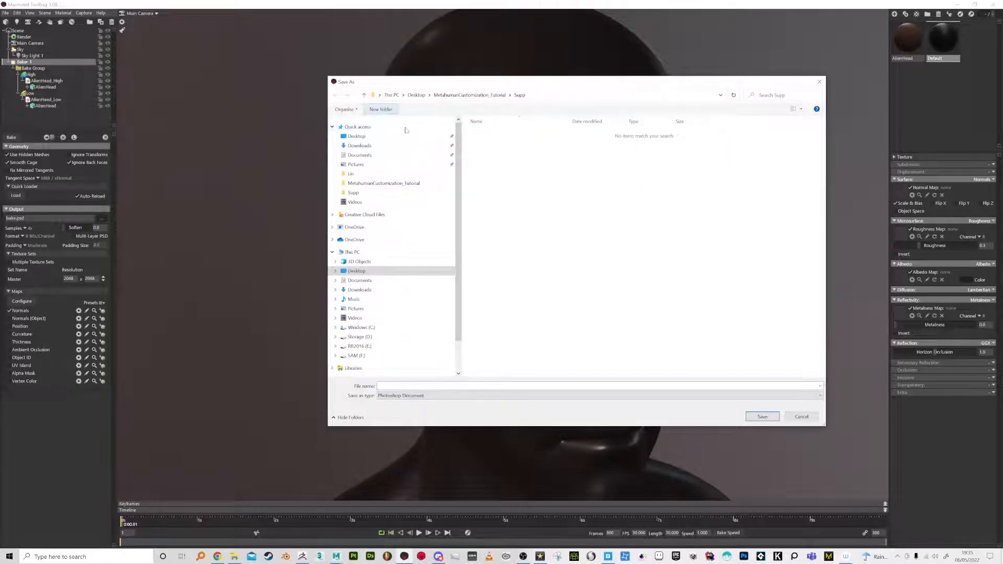
text(BakeMapsAlienHead)
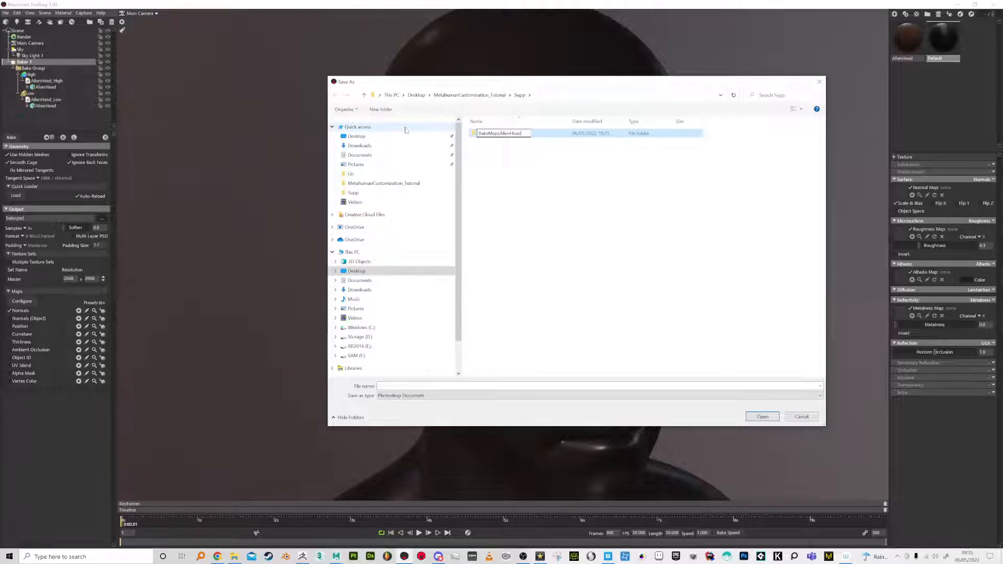
key(Return)
key(Return)
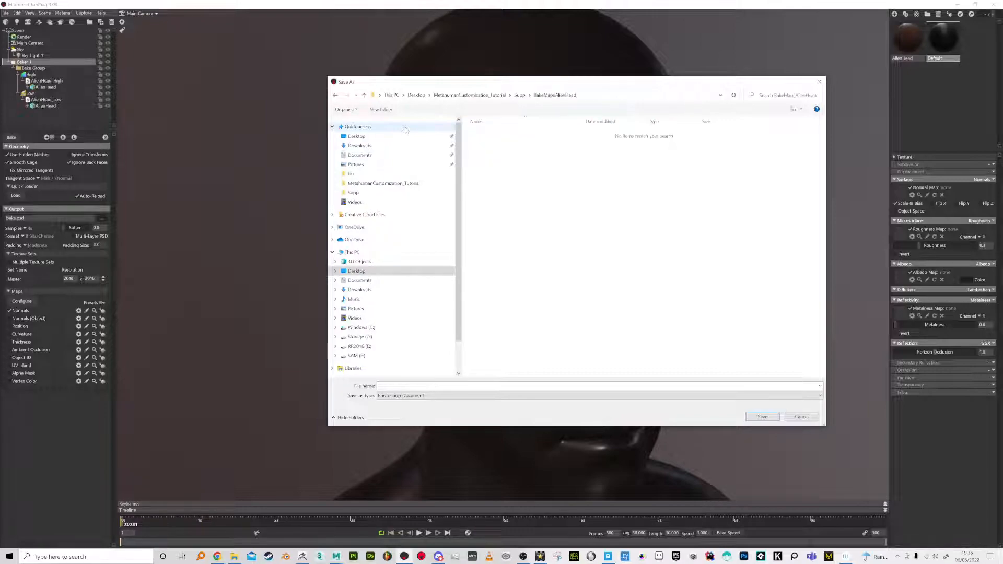
click(422, 395)
click(422, 412)
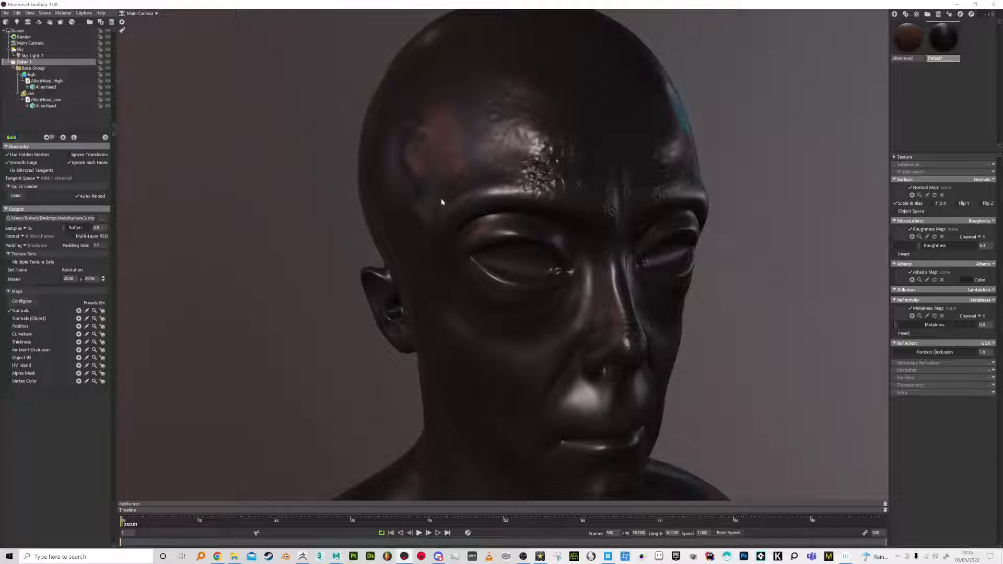
Preview the baked normal map on the head and set the Default_high material's roughness to about 0.53.
click(63, 138)
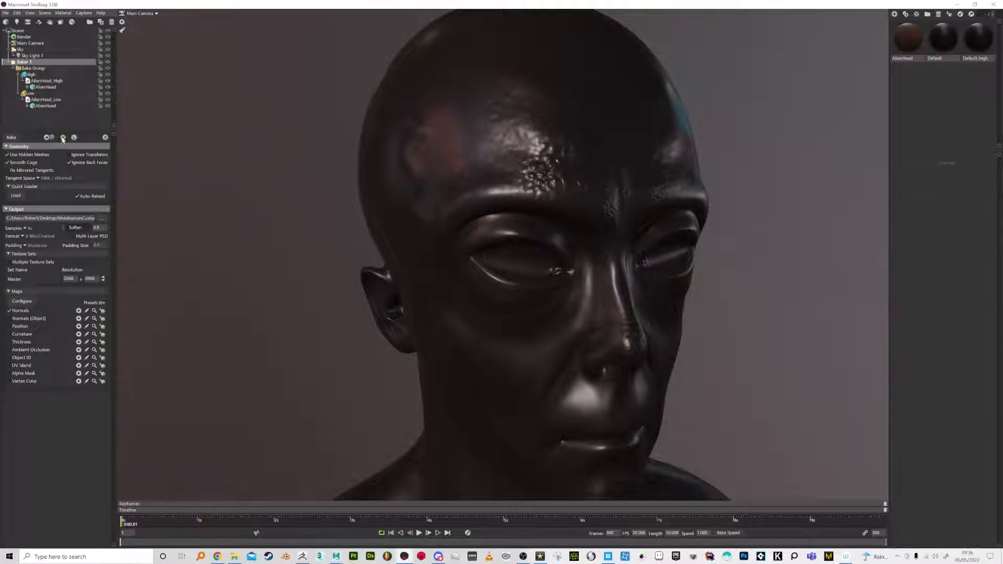
click(436, 166)
mouse_move(291, 276)
alt+mouse_down()
mouse_move(306, 275)
mouse_move(291, 266)
alt+mouse_up()
click(978, 38)
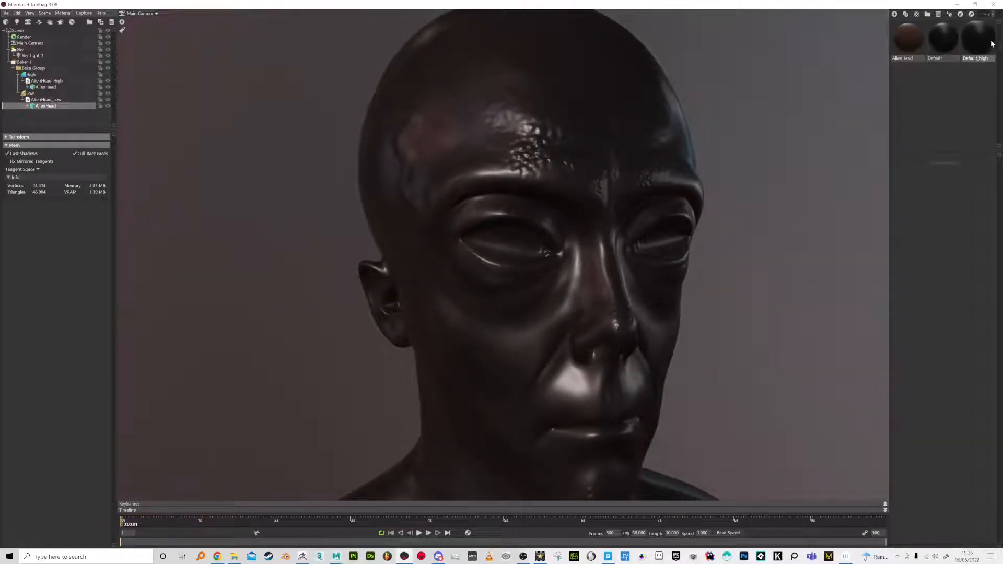
drag(930, 250, 943, 237)
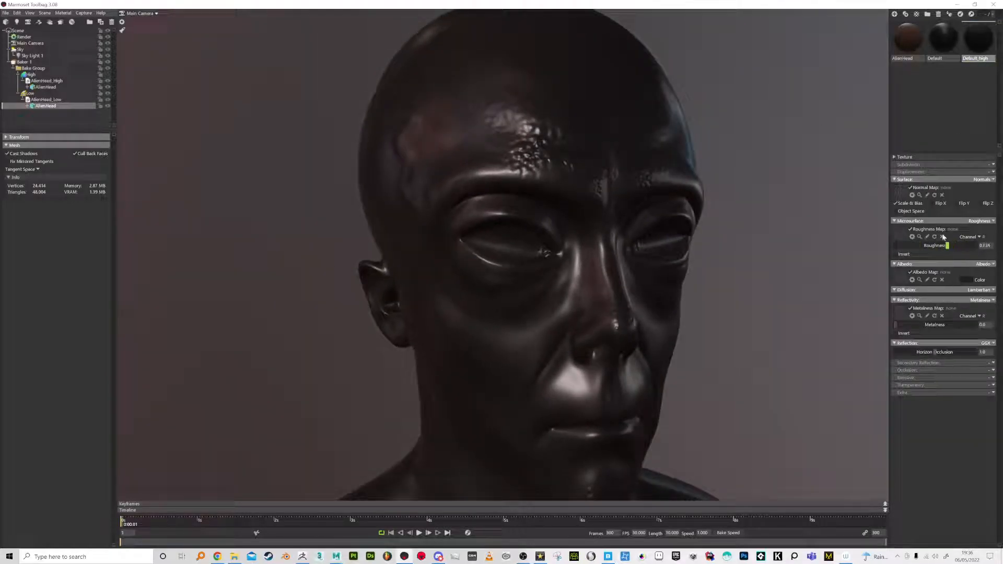
Change the Default material's albedo colour to light grey.
click(938, 45)
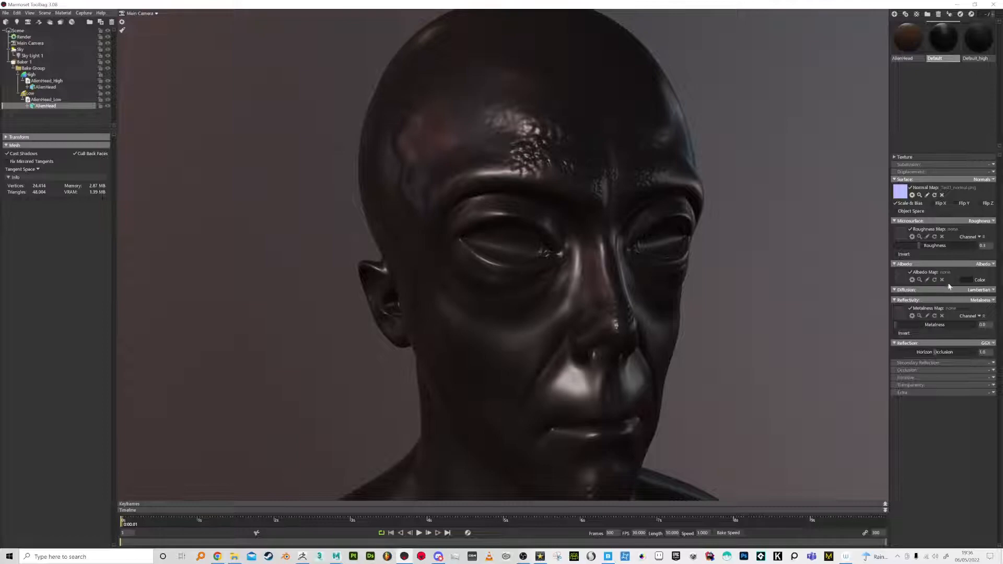
click(967, 280)
drag(136, 473, 108, 477)
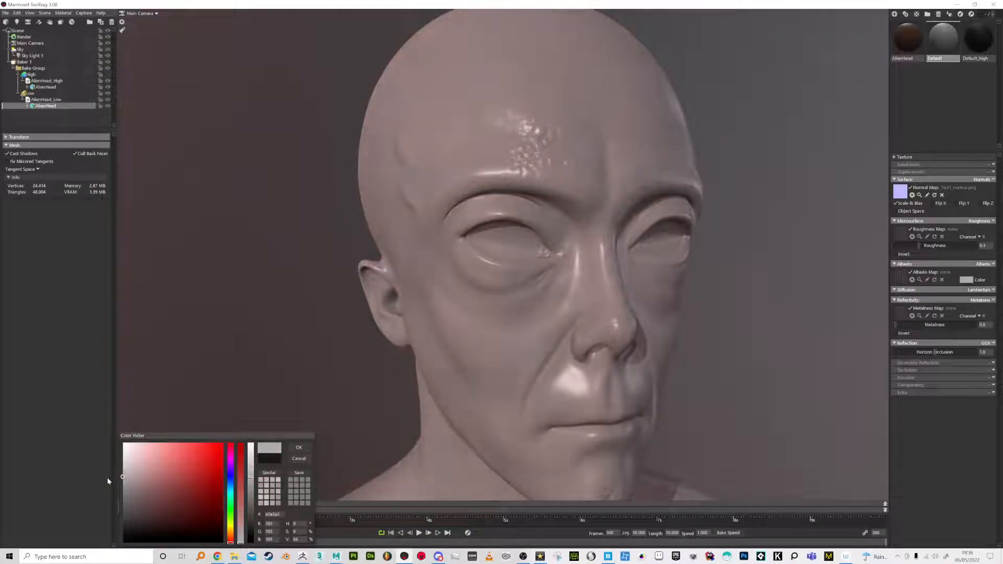
click(450, 331)
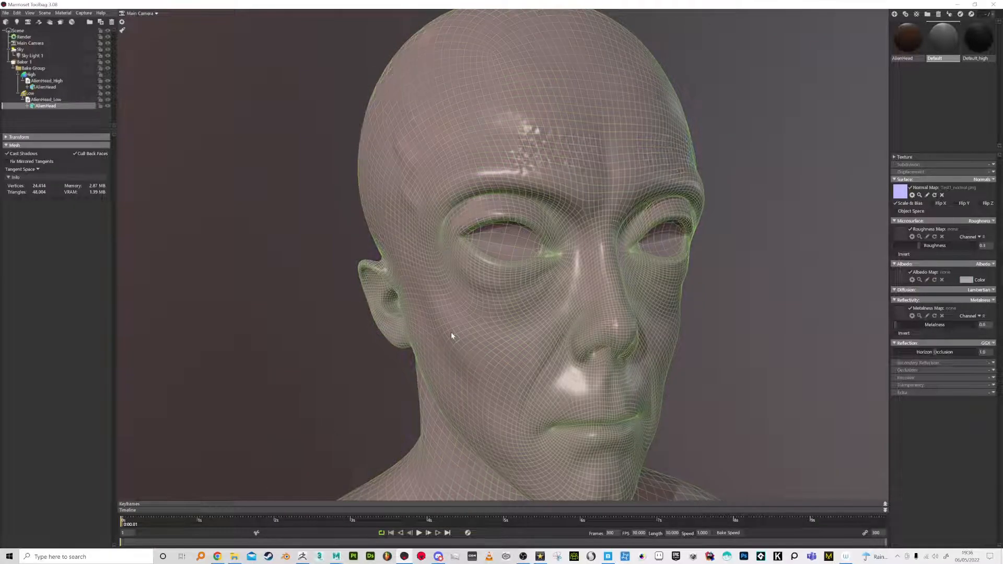
Examine the baked normal detail on the low-poly head from several sides and close up around the eyes.
drag(450, 331, 571, 188)
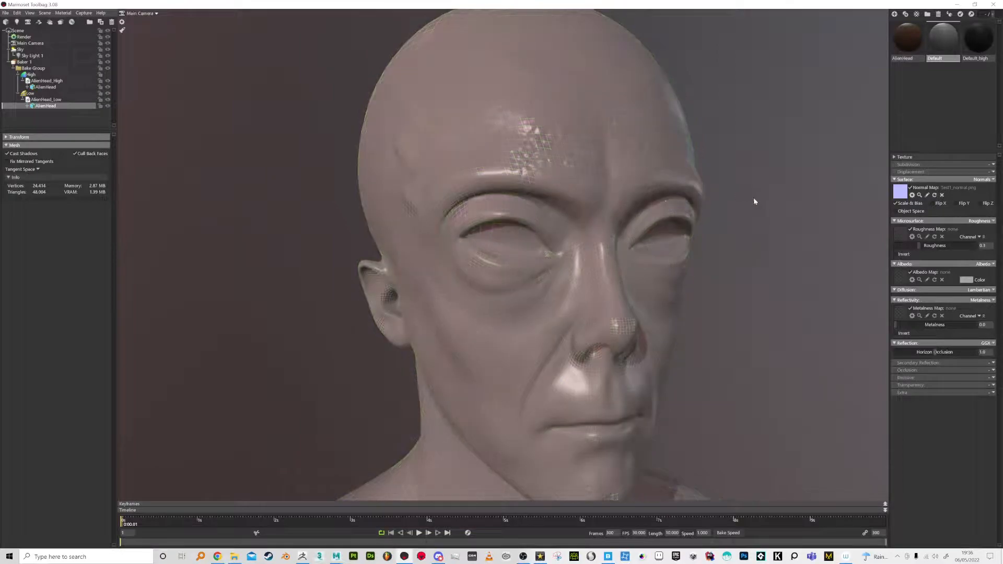
scroll(742, 199, up, 3)
scroll(731, 205, up, 5)
drag(519, 148, 566, 187)
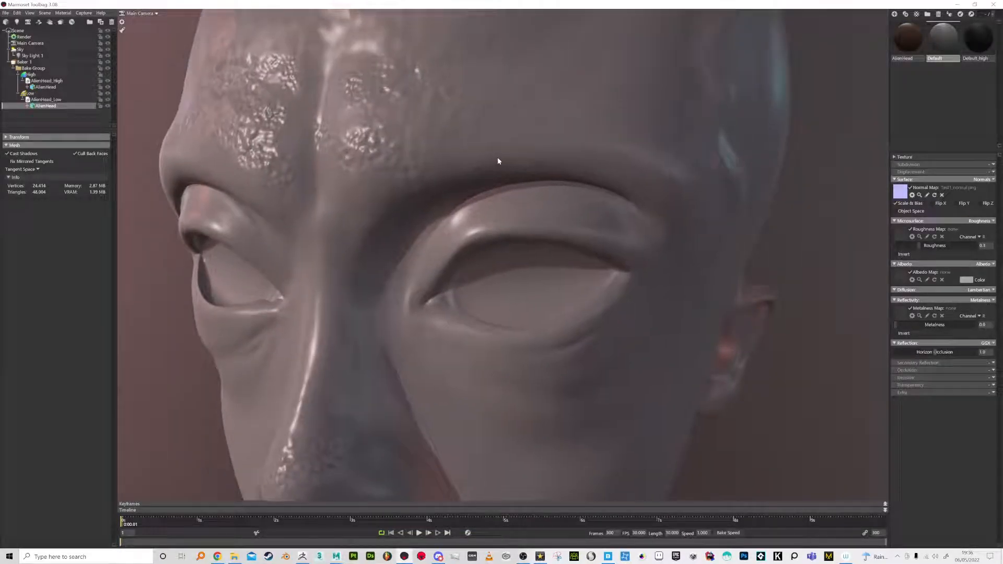
scroll(524, 166, down, 5)
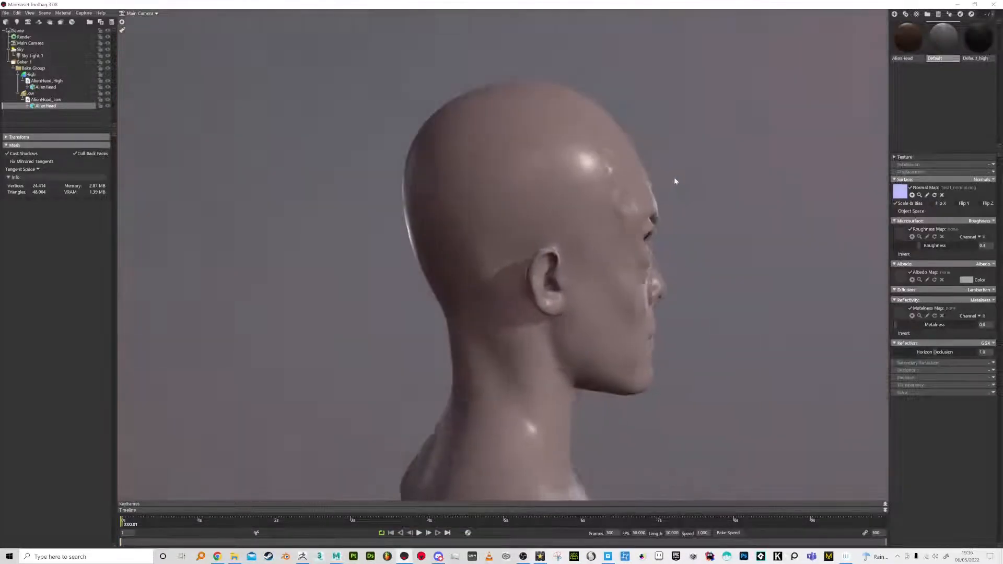
scroll(565, 191, up, 2)
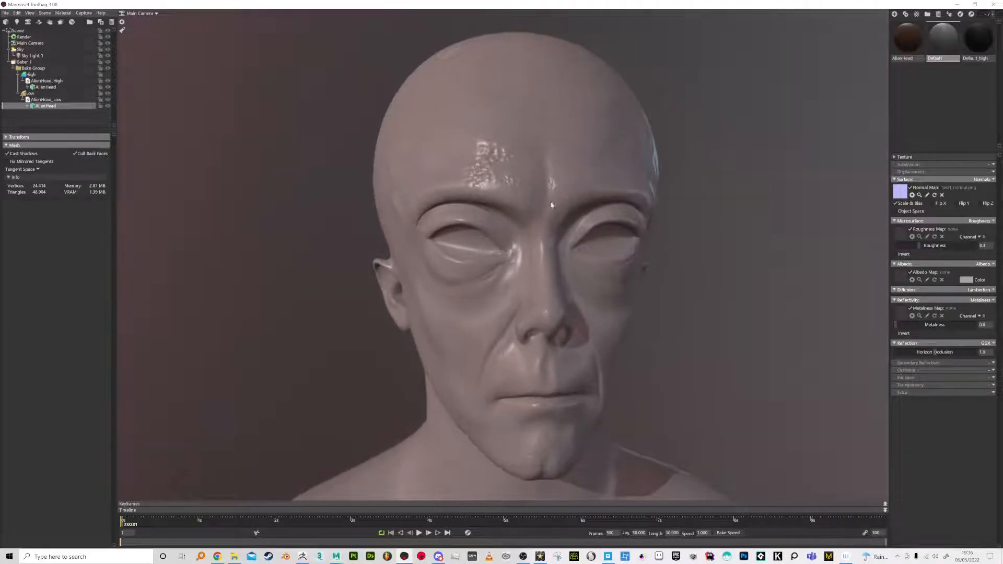
Enable the Curvature, Ambient Occlusion, Thickness and Normals (Object) maps for the baker.
click(30, 63)
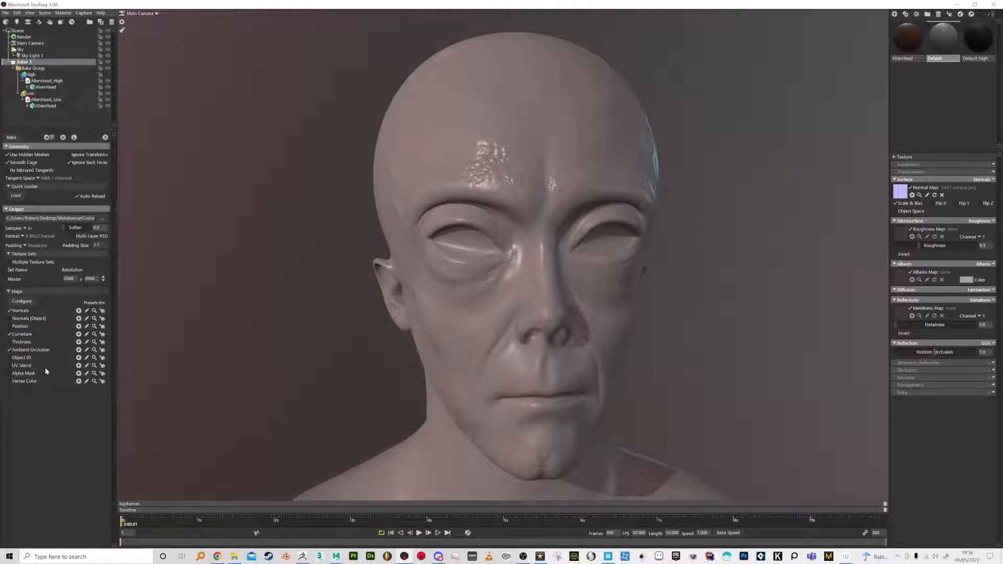
click(10, 342)
click(10, 319)
Set the bake samples to 64x and the resolution to 4096 x 4096, and bake the maps.
click(26, 228)
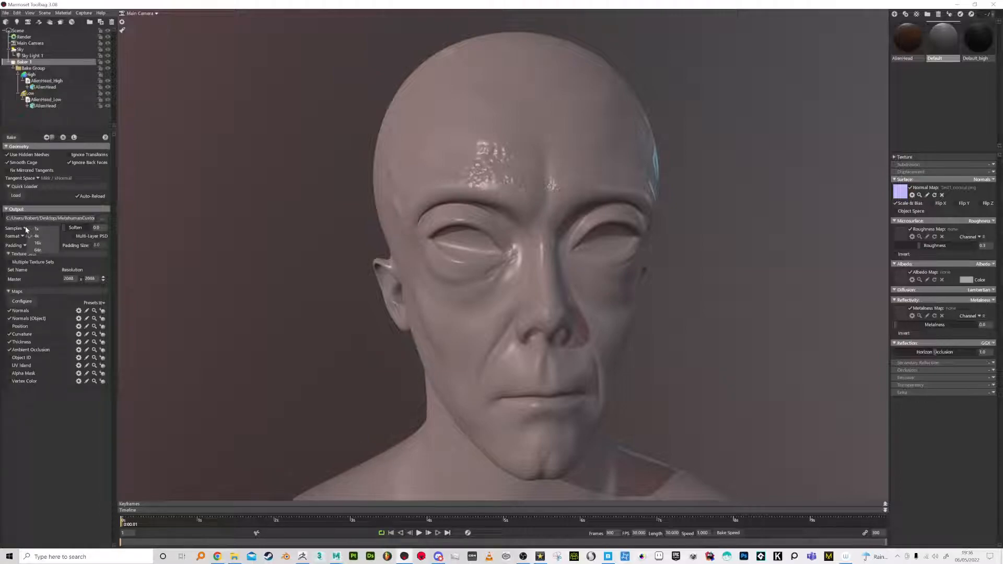
click(37, 249)
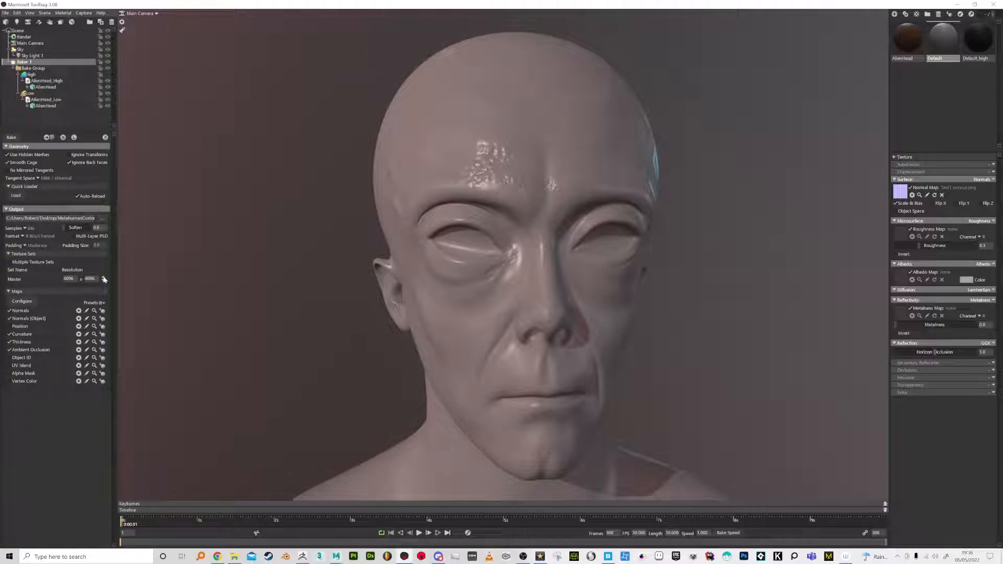
drag(302, 276, 267, 287)
right_drag(273, 271, 271, 289)
drag(272, 290, 442, 242)
drag(291, 276, 290, 294)
click(12, 139)
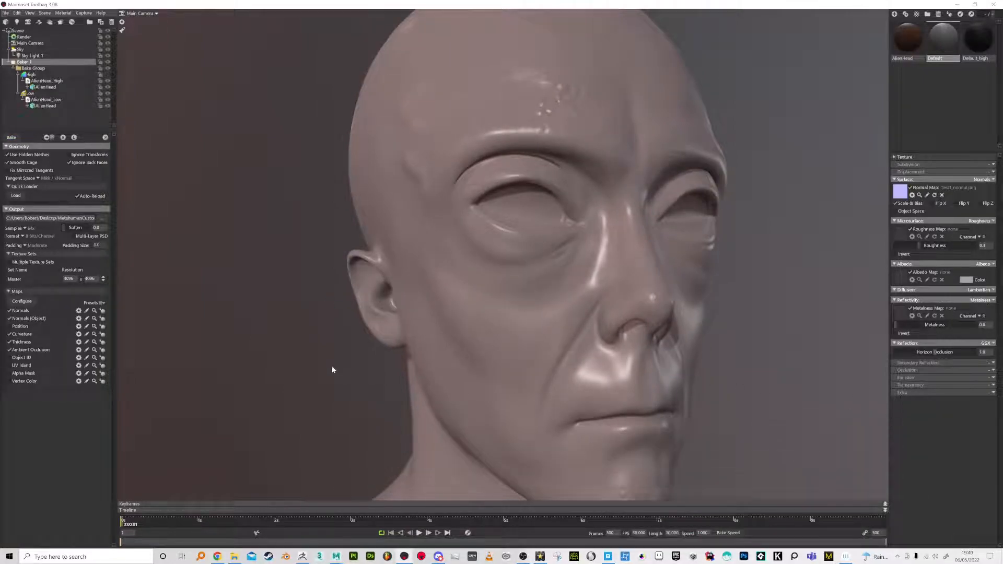
Load Test1_curve as the Default material's albedo map and set its albedo colour to white.
scroll(332, 369, down, 5)
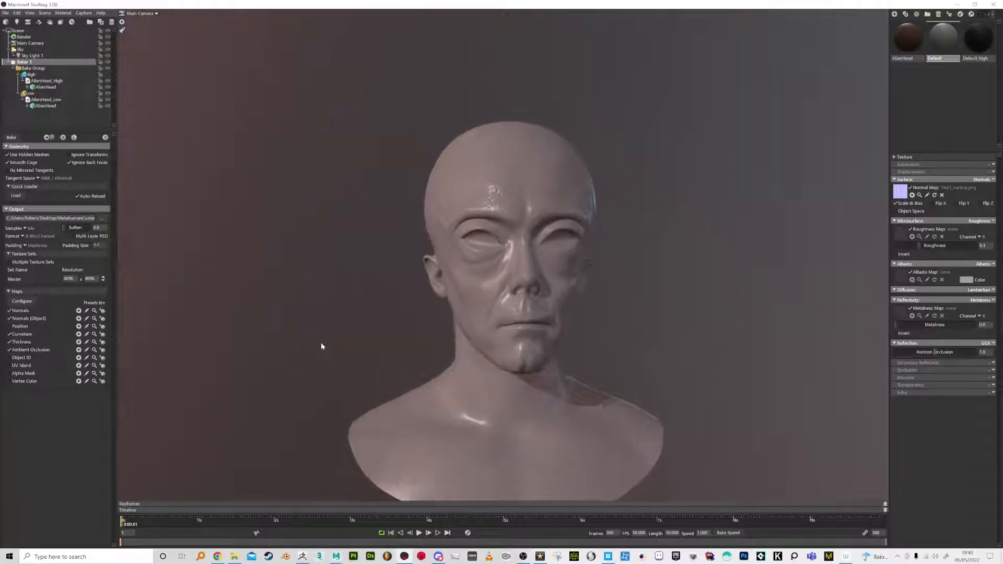
scroll(321, 356, up, 6)
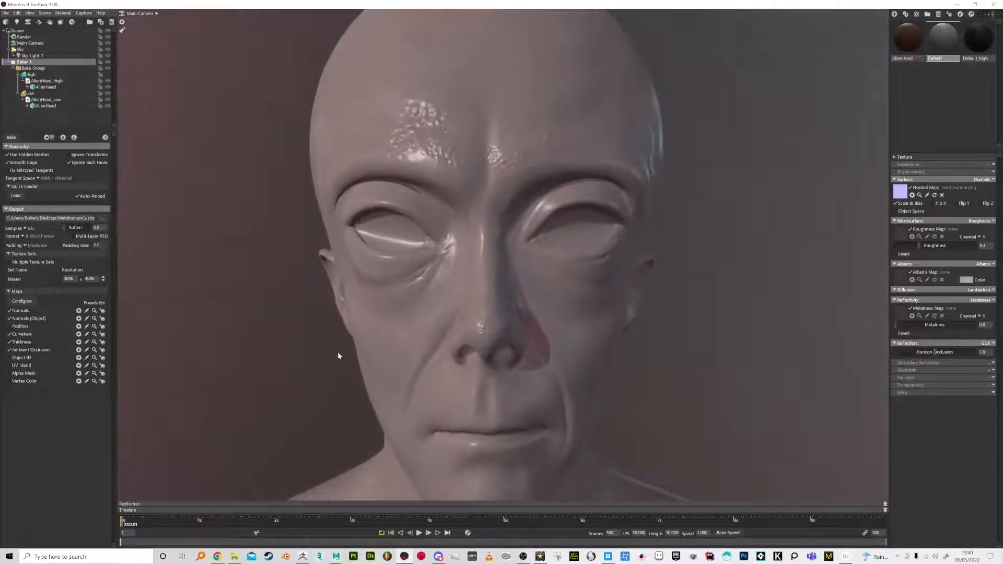
click(900, 277)
double_click(484, 139)
drag(485, 139, 818, 242)
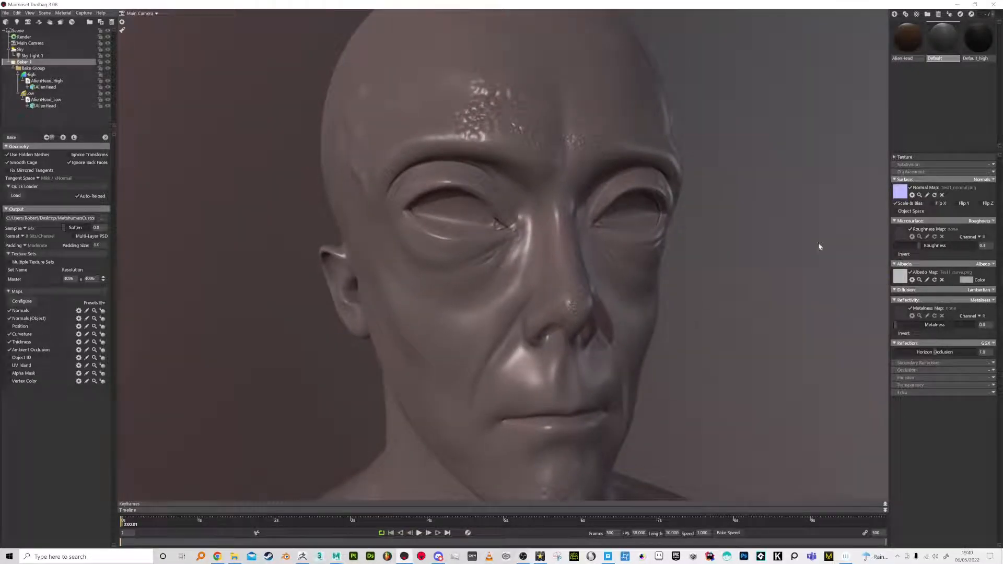
click(968, 280)
drag(156, 468, 109, 436)
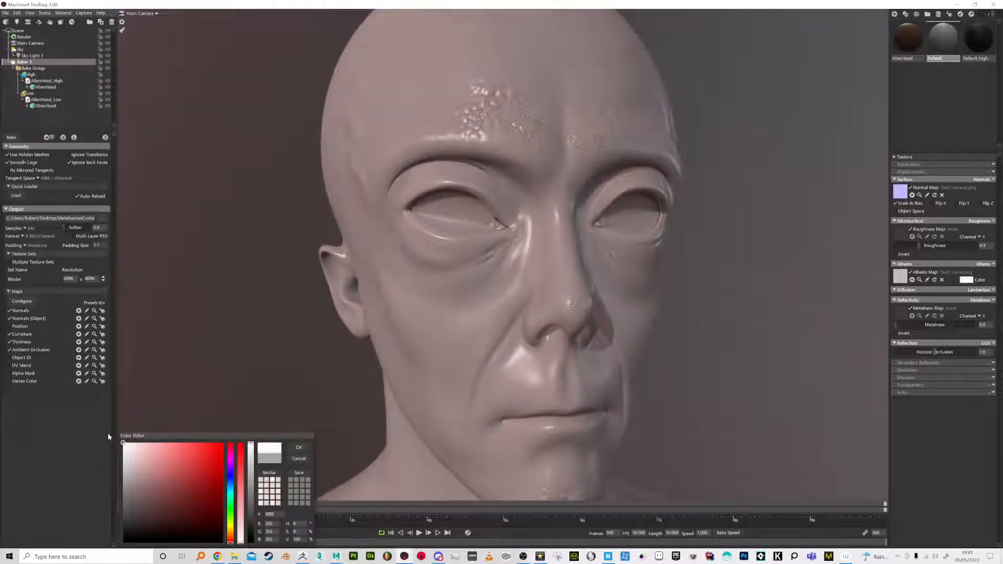
click(299, 447)
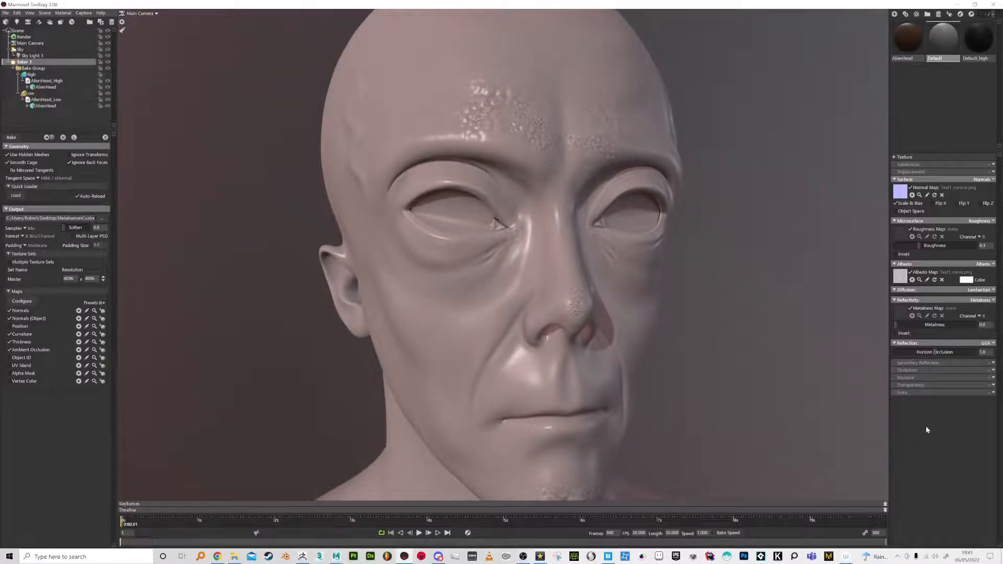
Enable occlusion on the Default material and load Test1_ao as its occlusion map.
click(993, 370)
click(973, 388)
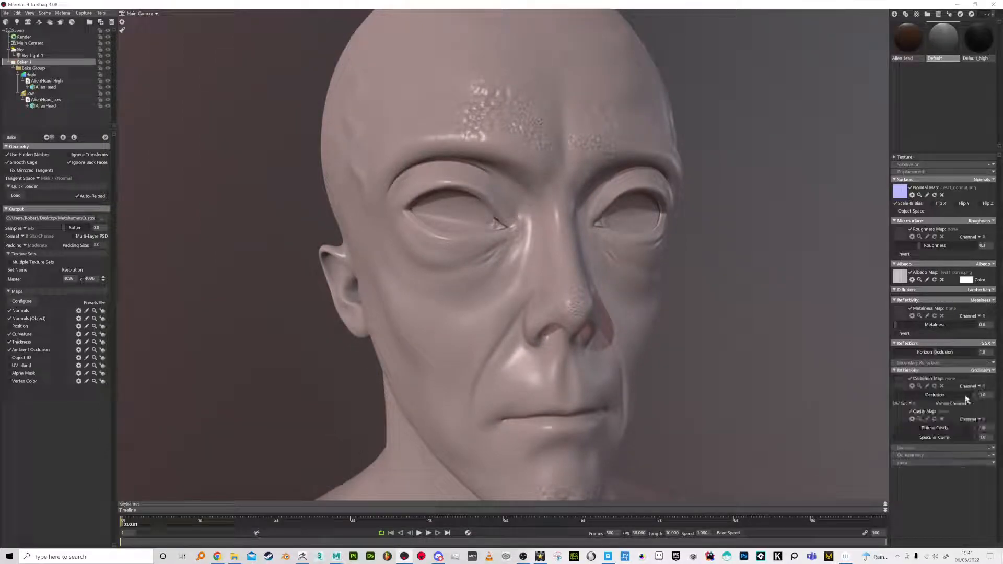
click(899, 385)
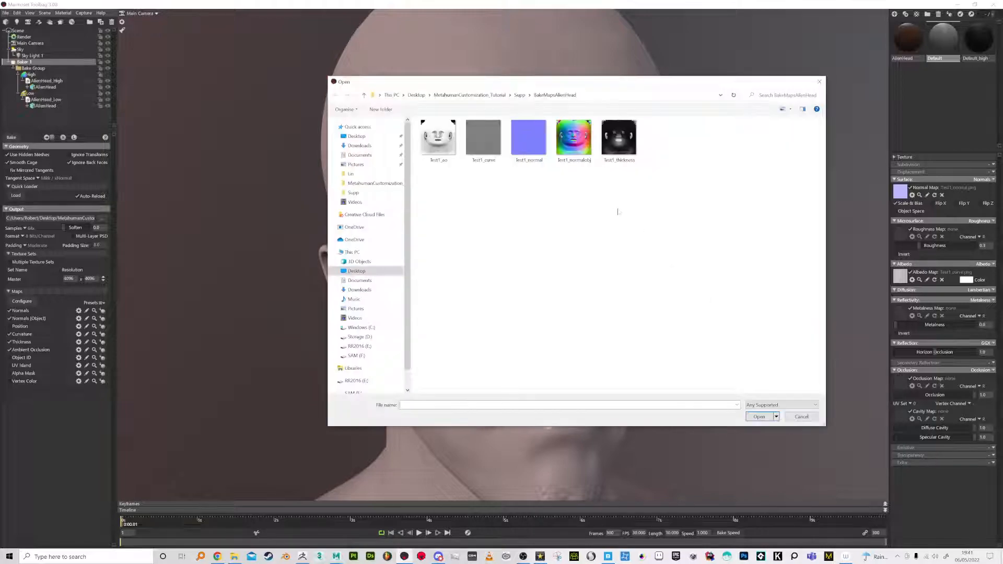
double_click(434, 146)
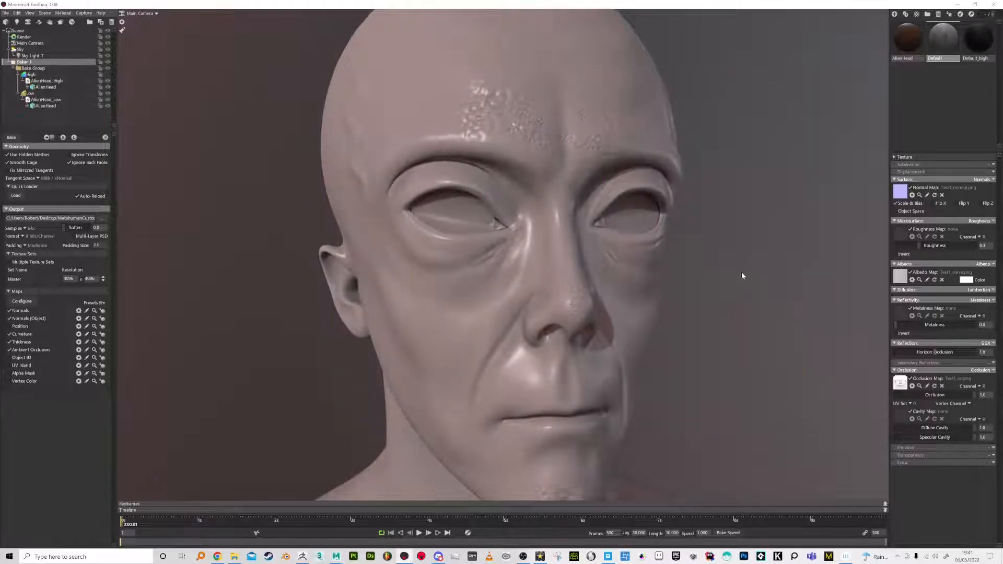
drag(760, 271, 778, 274)
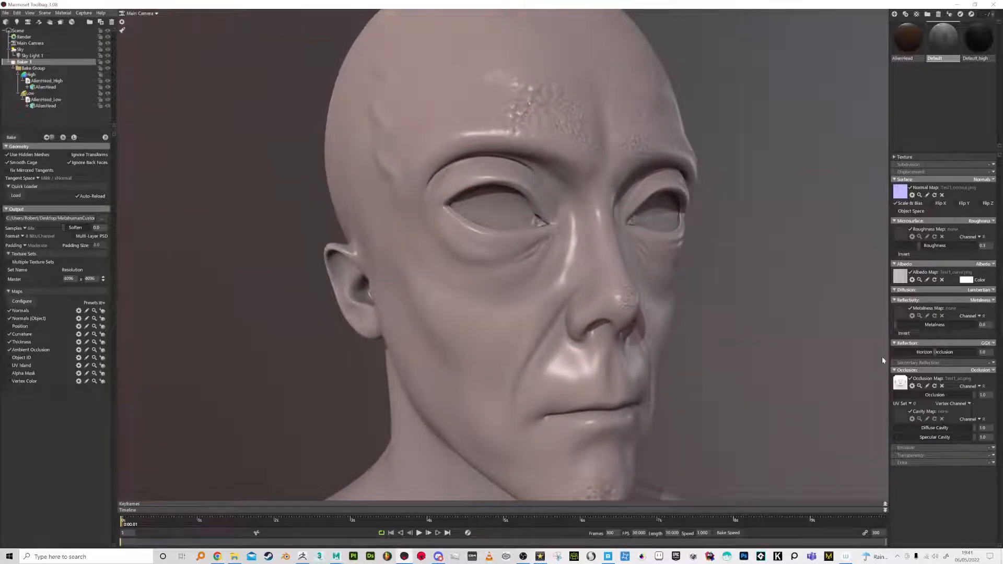
Switch the Default material's diffusion to Subsurface Scatter and load Test1_thickness as its scatter map.
click(986, 292)
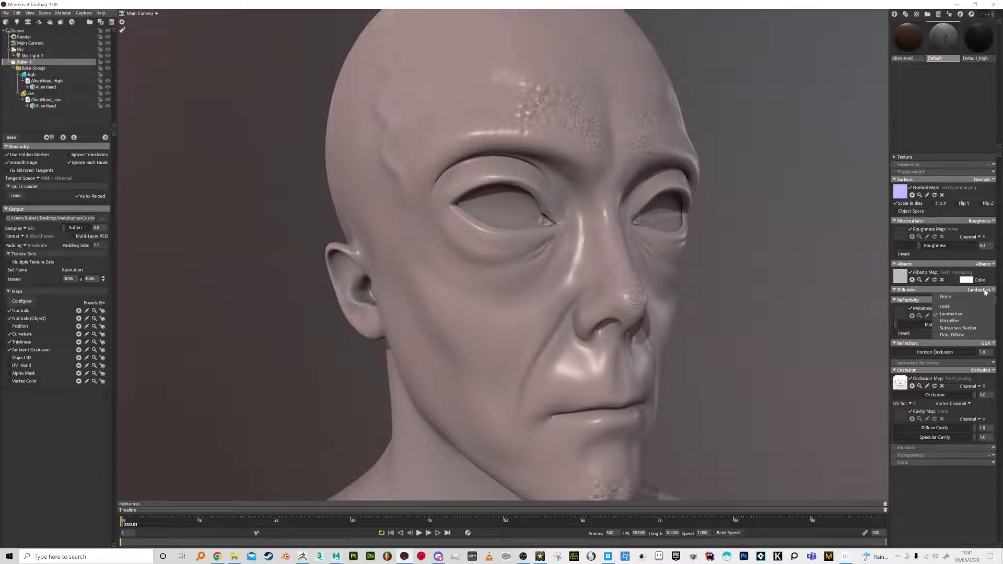
click(956, 327)
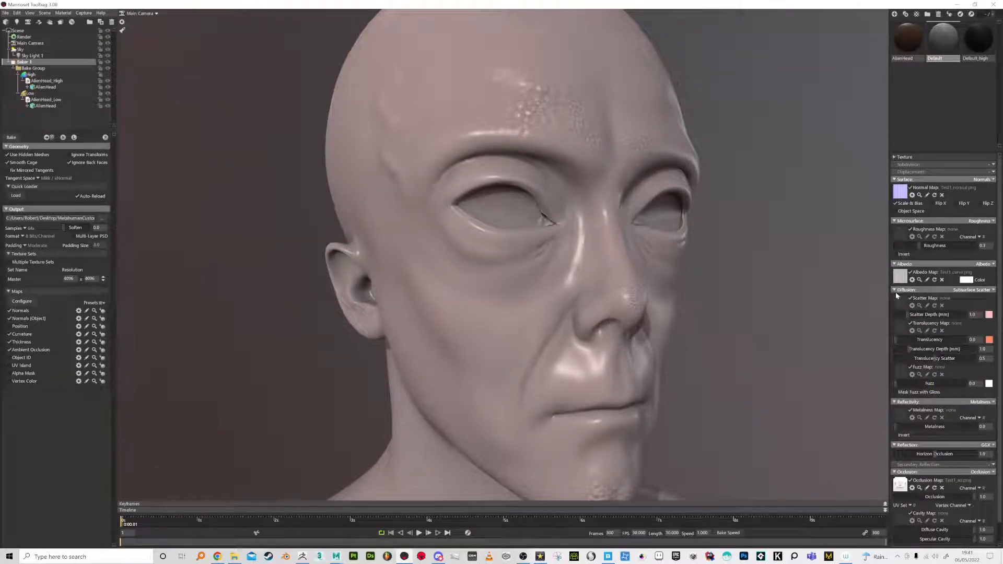
click(898, 300)
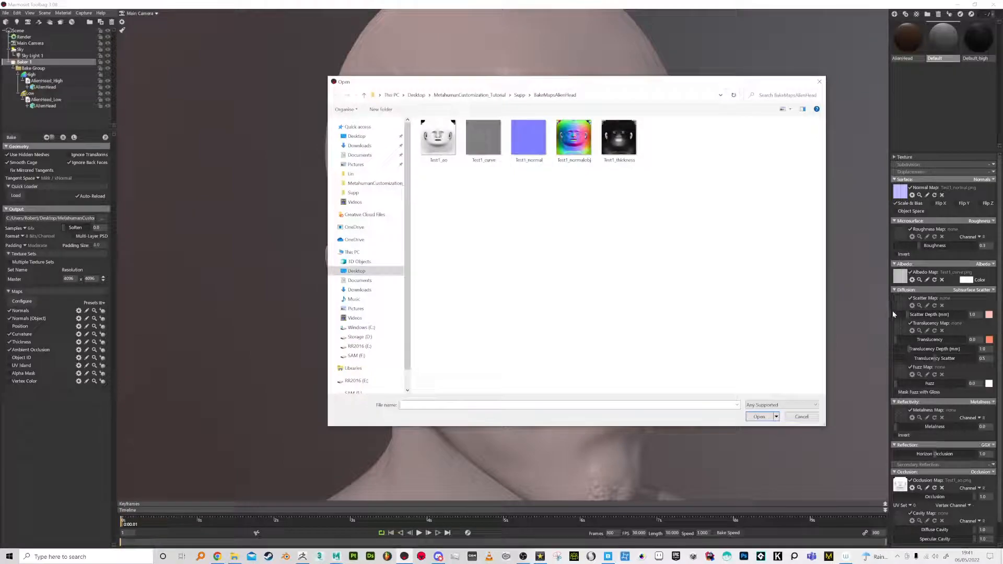
double_click(620, 146)
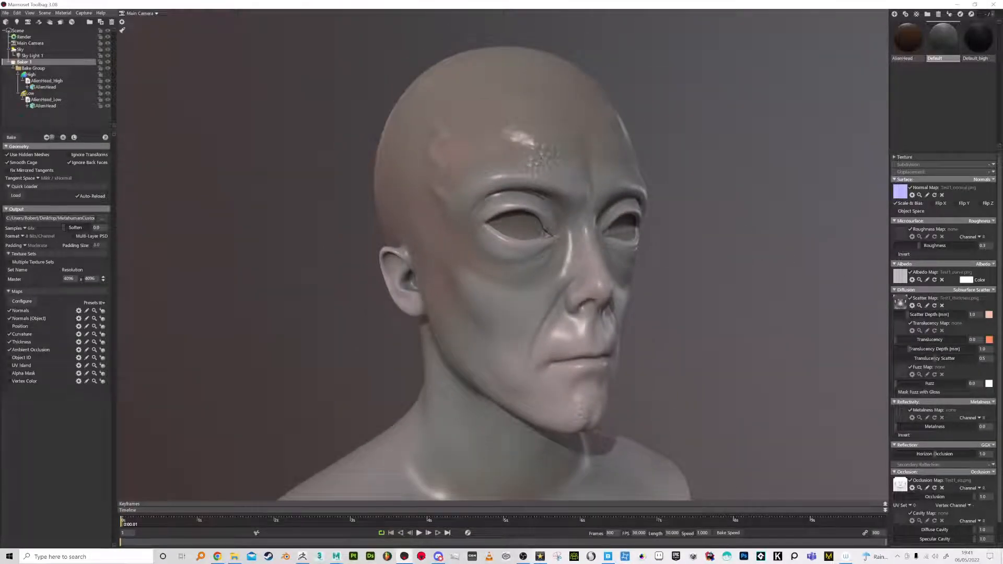
Set the Default material's scatter colour to a muted olive green and raise the scatter depth to about 19.8 mm.
click(989, 315)
click(231, 518)
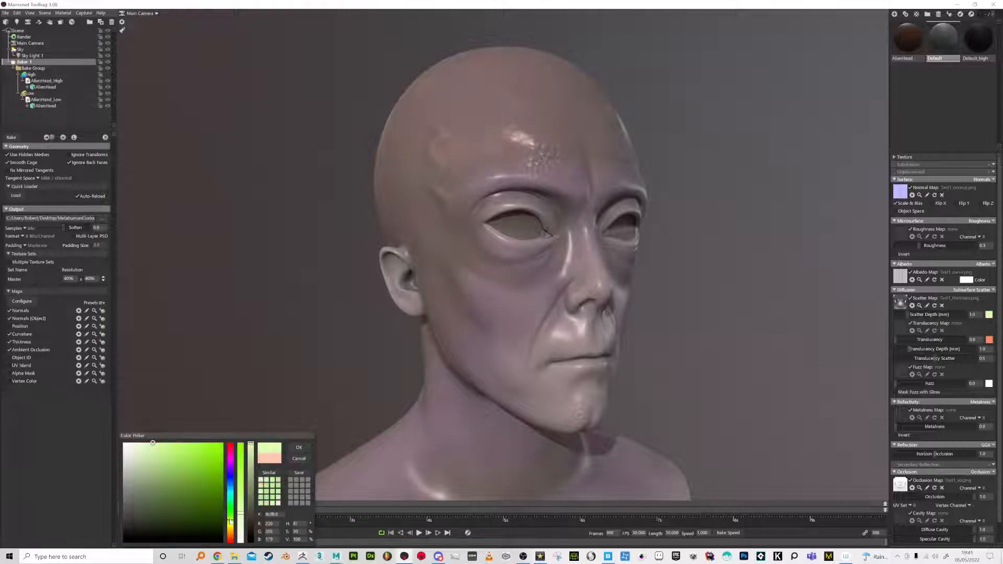
click(178, 494)
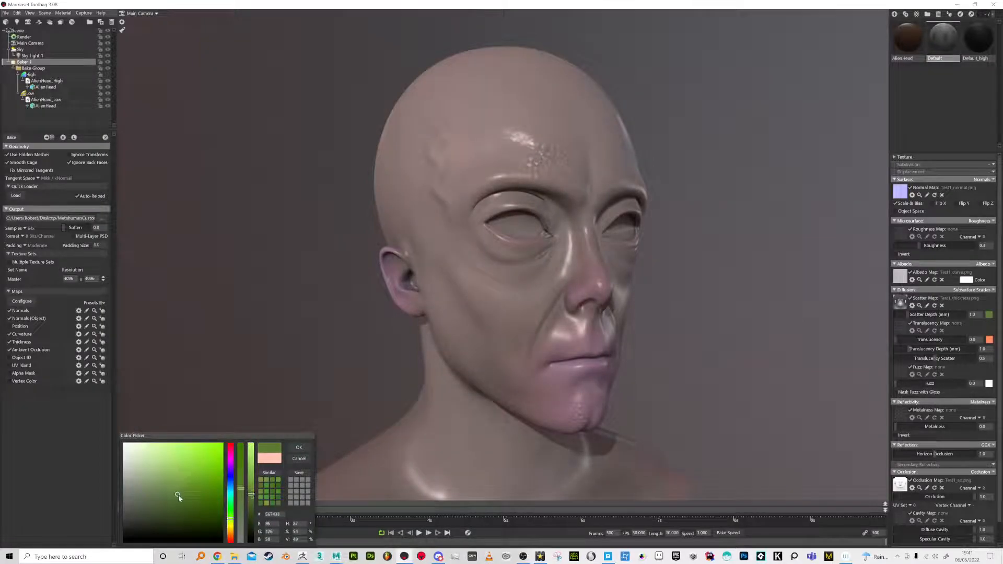
click(299, 447)
drag(900, 314, 910, 340)
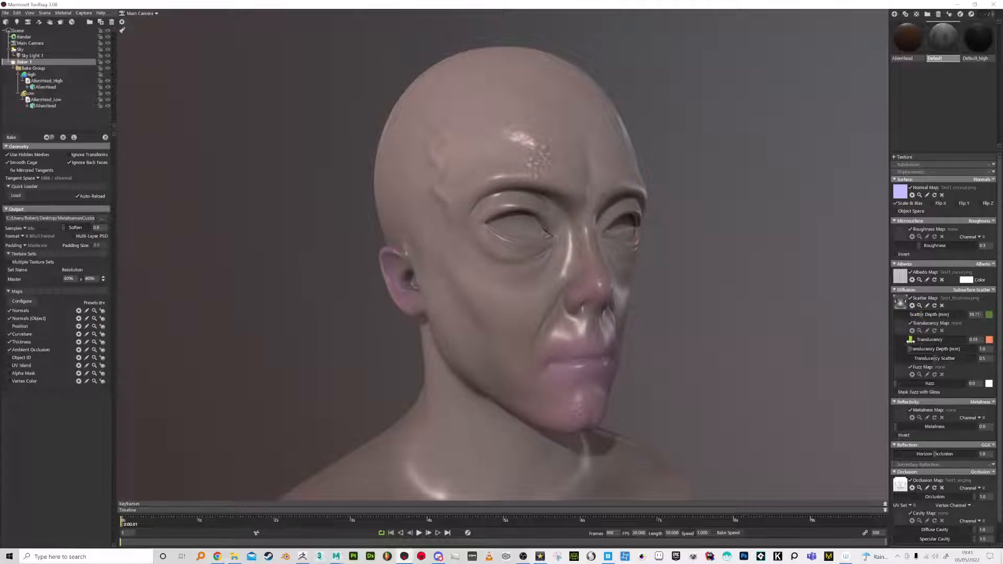
Change the Default material's translucency colour from orange to a muted green.
click(989, 340)
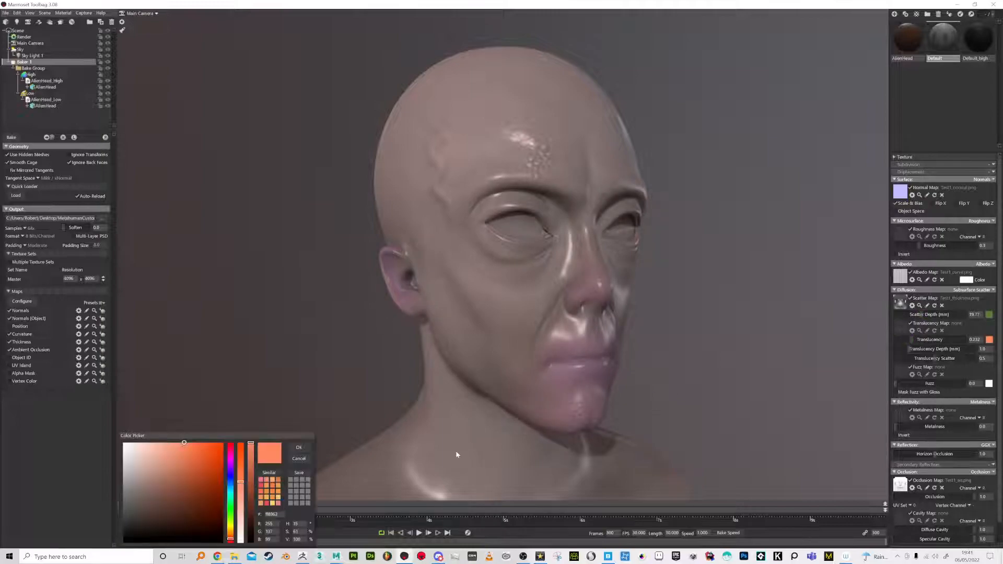
click(231, 525)
click(299, 449)
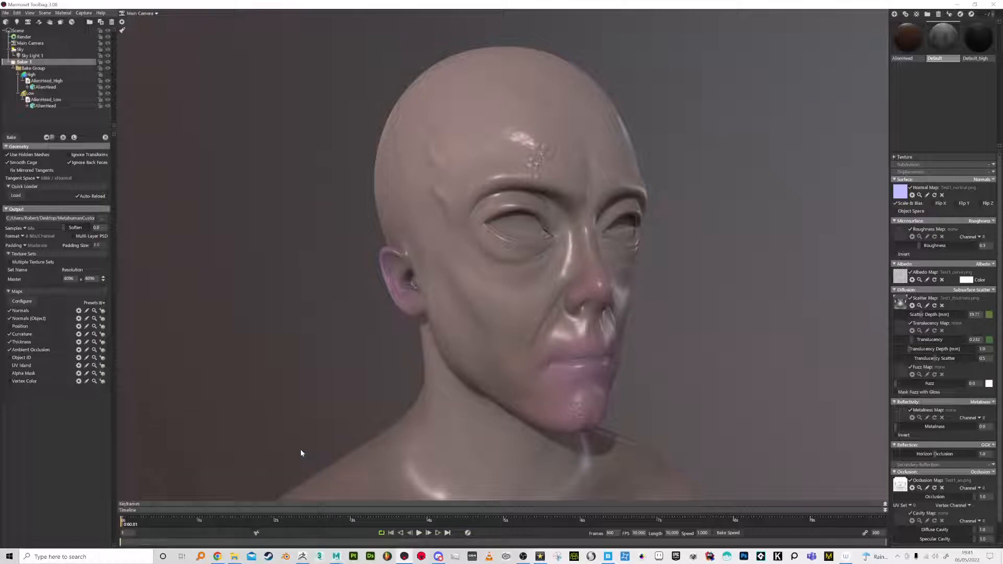
Set the scatter depth to about 11 mm, the translucency to about 0.119 and the translucency scatter to about 0.391.
mouse_move(908, 340)
mouse_down()
mouse_move(897, 342)
mouse_move(913, 314)
mouse_up()
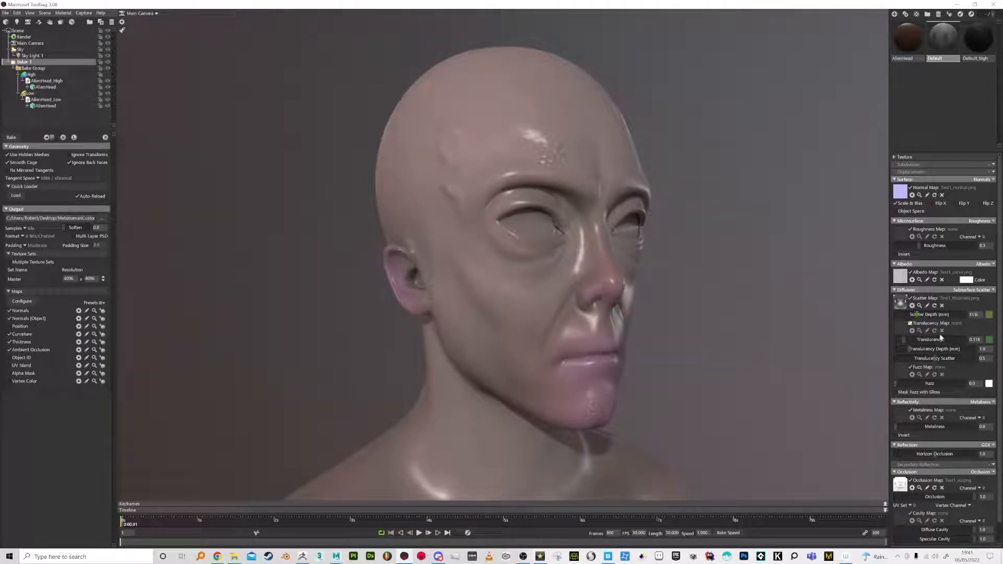
mouse_move(903, 359)
mouse_down()
mouse_move(913, 355)
mouse_move(894, 349)
mouse_move(910, 348)
mouse_move(901, 314)
mouse_move(920, 319)
mouse_up()
mouse_move(731, 340)
mouse_down()
mouse_move(569, 353)
mouse_move(663, 365)
mouse_move(573, 370)
mouse_up()
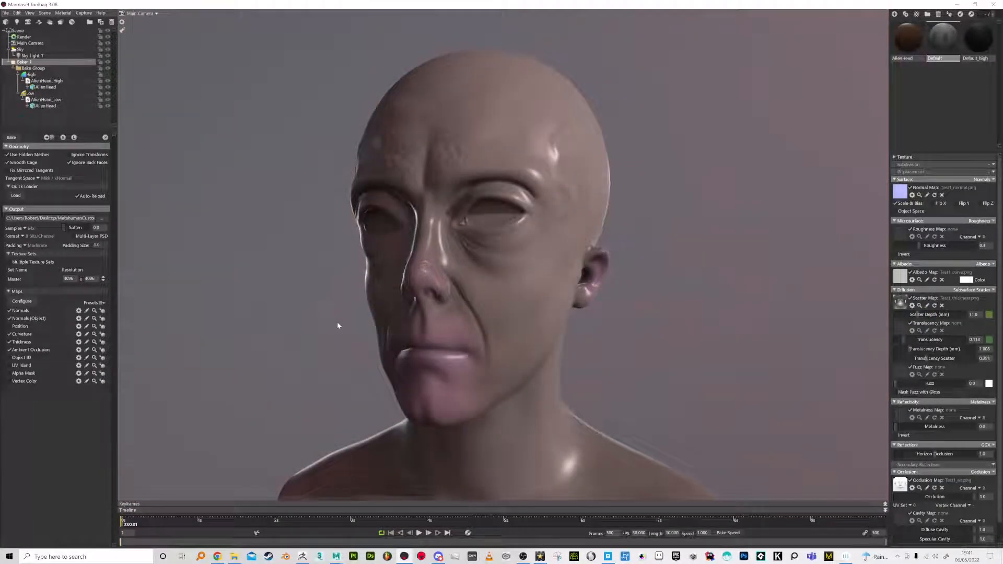
Make Sky Light 1 pure white and lower its brightness to about 1.72.
click(45, 56)
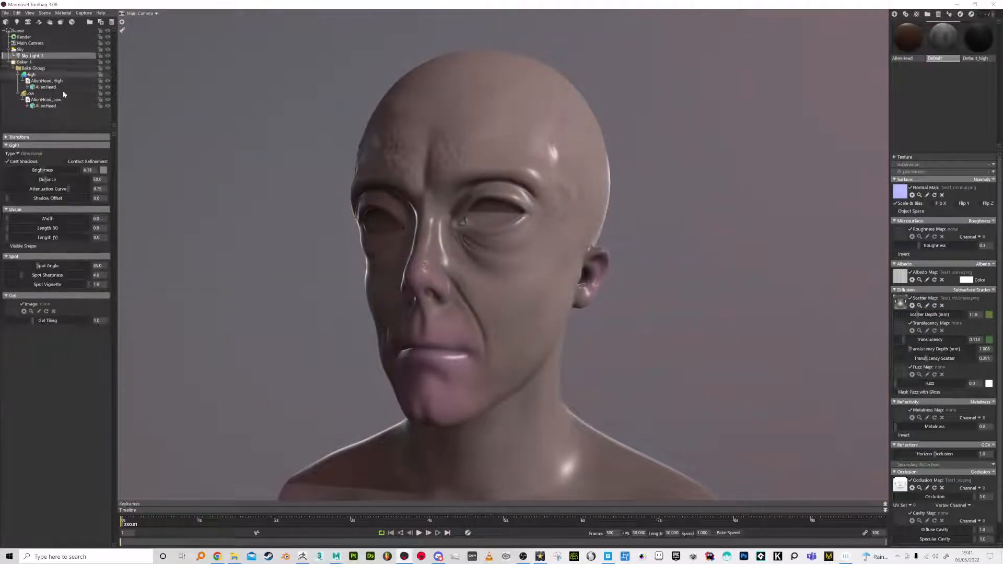
click(104, 170)
drag(147, 483, 108, 442)
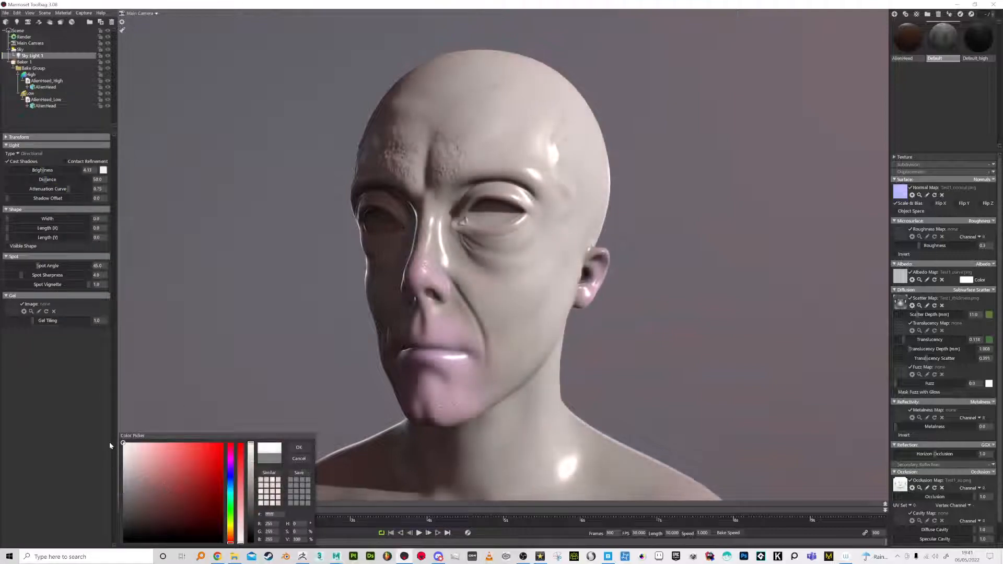
click(299, 448)
drag(45, 170, 36, 171)
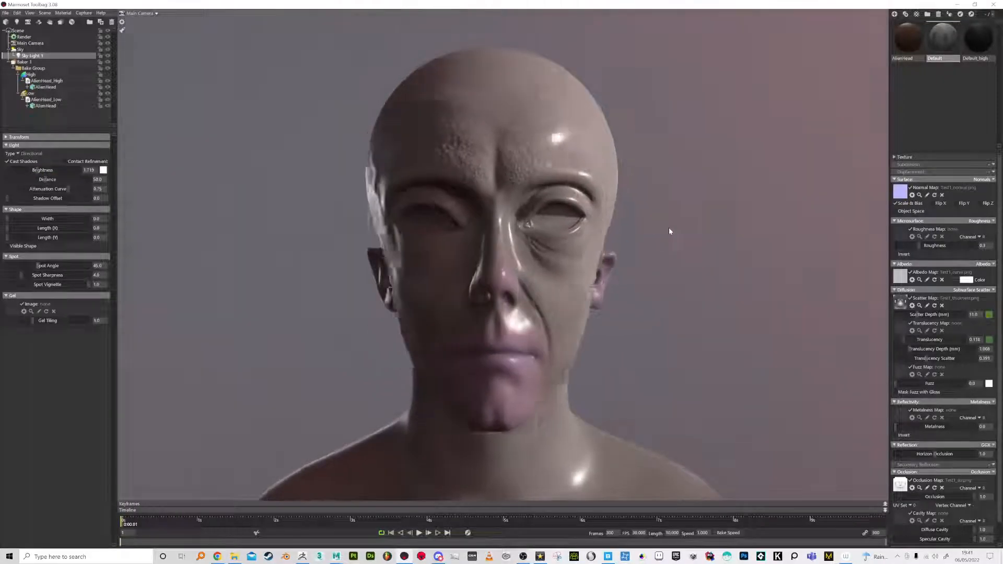
drag(670, 231, 686, 257)
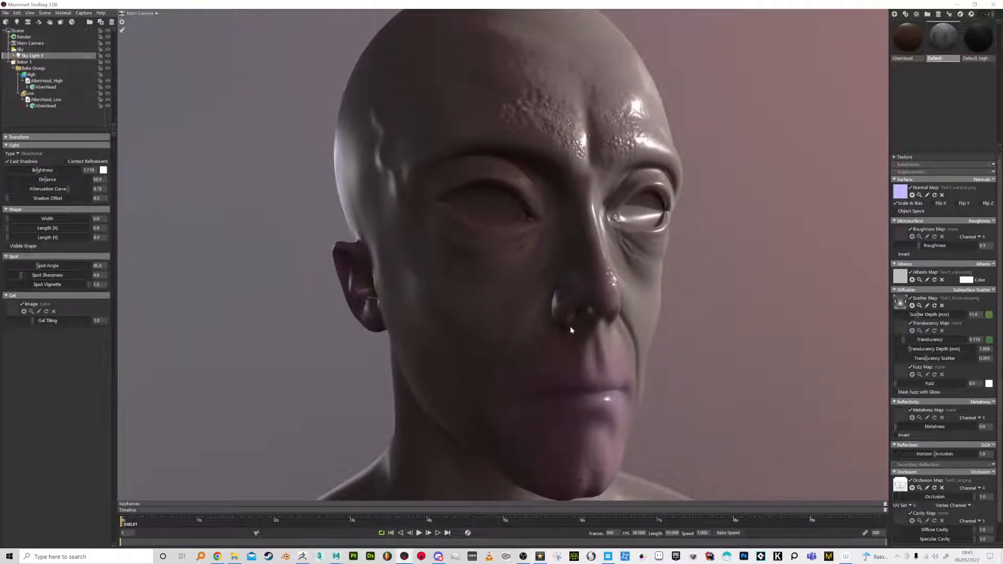
Enable sRGB colour space for the Test1_thickness scatter map and raise the scatter depth to about 54.4 mm.
click(912, 305)
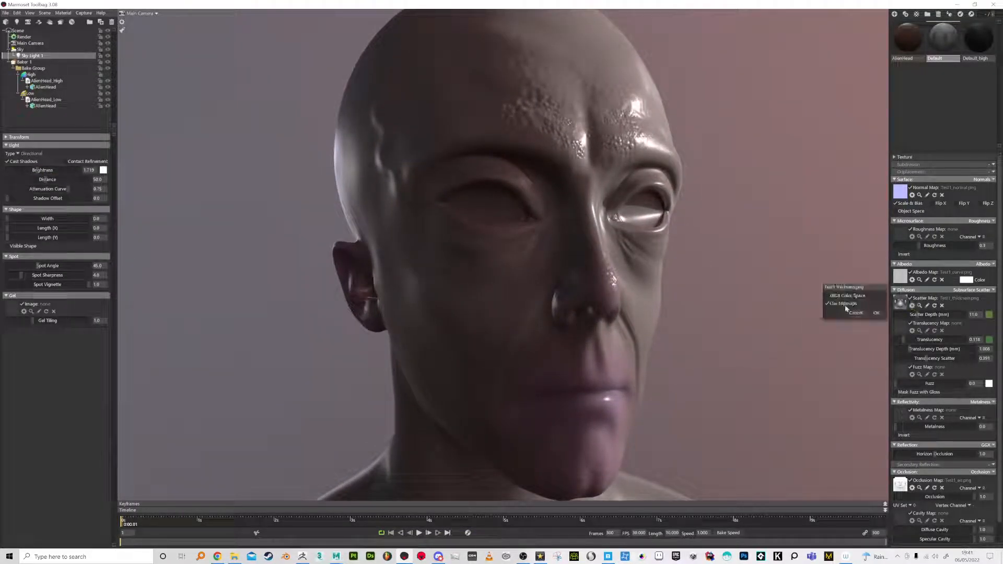
click(876, 313)
mouse_move(913, 314)
mouse_down()
mouse_move(941, 315)
mouse_move(928, 315)
mouse_up()
Set the scatter colour to a muted purple, the translucency to 0 and the translucency depth to about 2.25 mm.
click(989, 314)
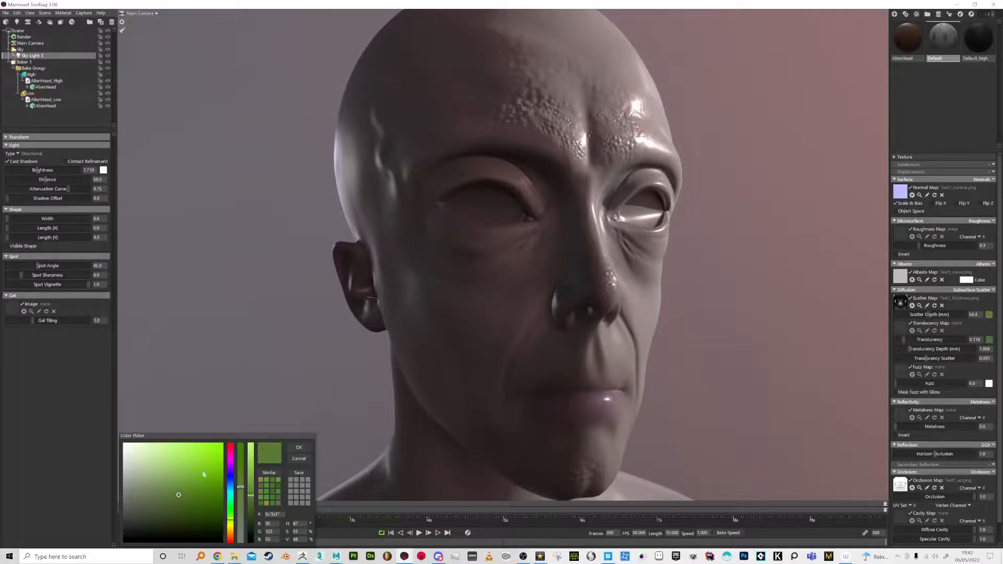
click(156, 470)
mouse_move(232, 518)
mouse_down()
mouse_move(233, 528)
mouse_move(232, 462)
mouse_move(231, 472)
mouse_up()
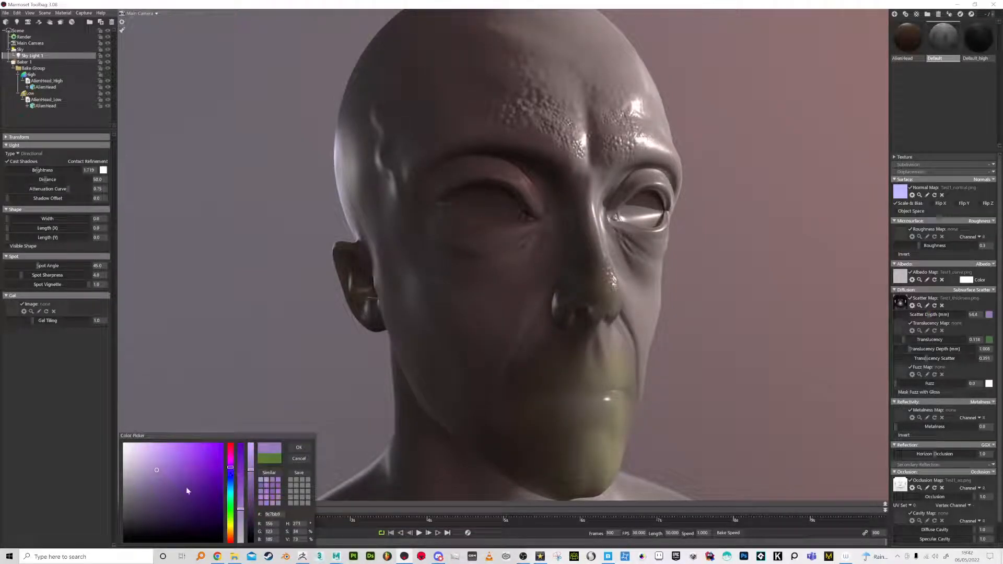
click(147, 475)
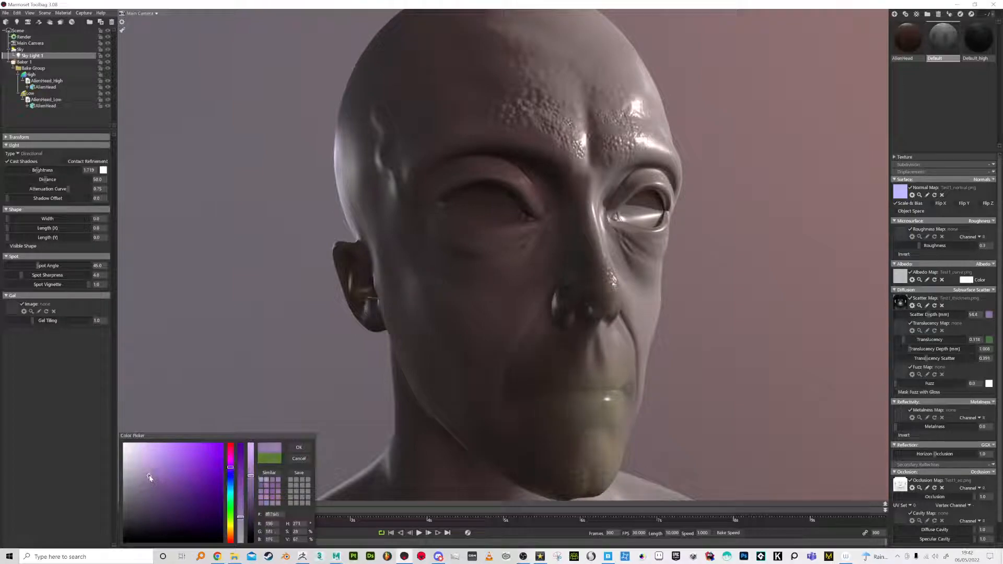
click(299, 456)
drag(903, 340, 927, 349)
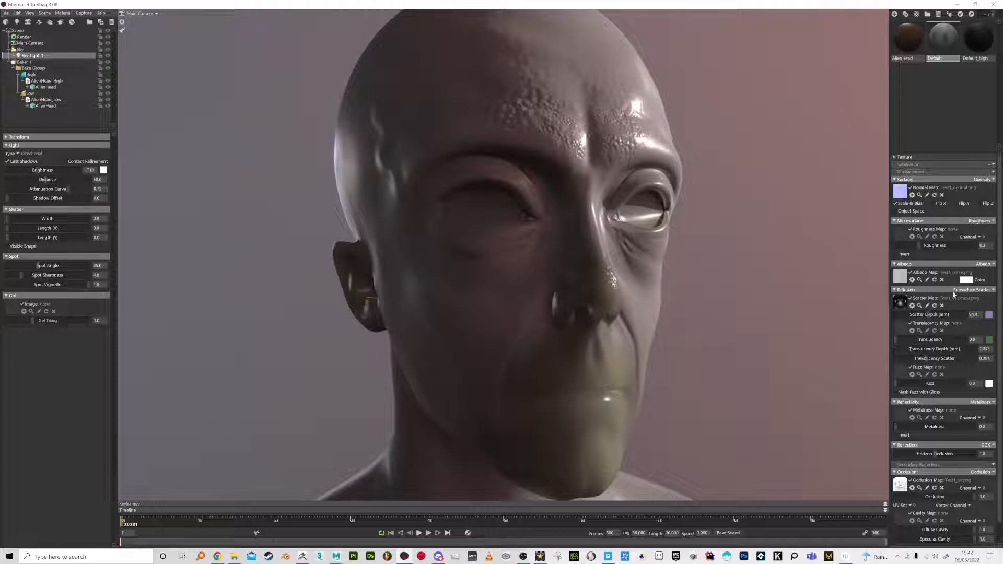
Tint the Default material's albedo colour a pale green.
click(966, 283)
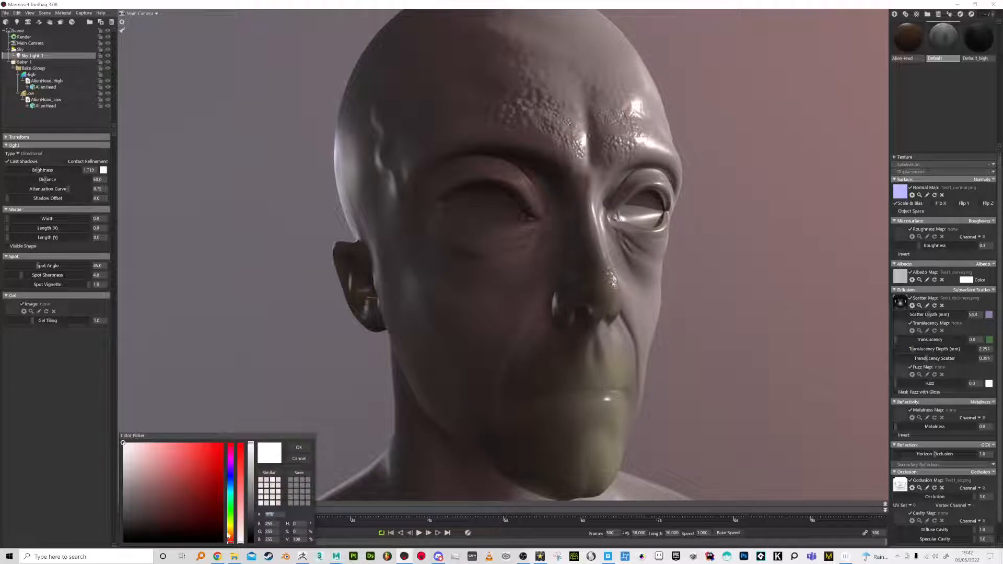
click(231, 515)
drag(190, 508, 139, 457)
click(298, 446)
Lower the scatter depth sharply and rotate the sky lighting around the head.
drag(719, 418, 589, 385)
scroll(666, 366, down, 5)
drag(928, 315, 913, 315)
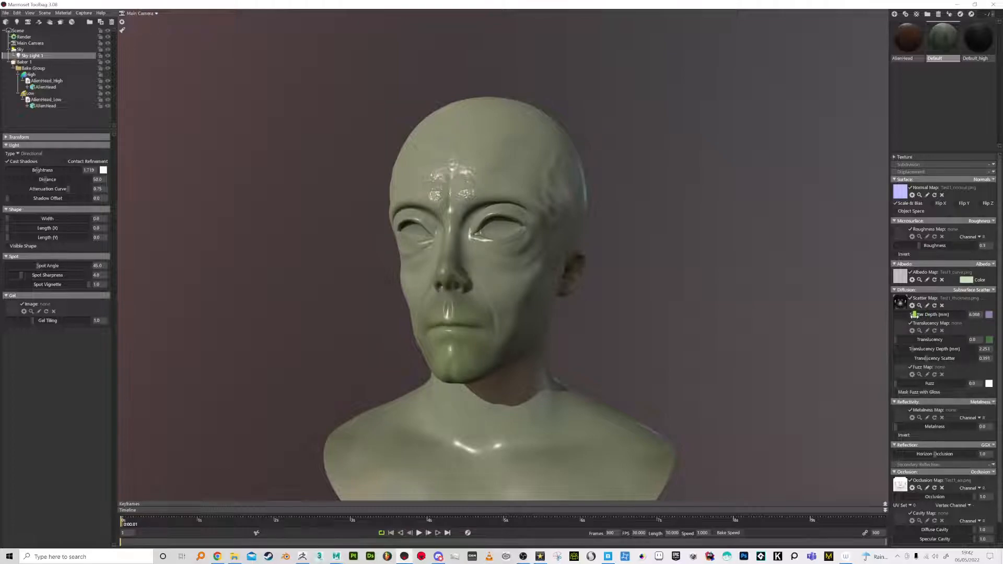
shift+drag(728, 359, 751, 363)
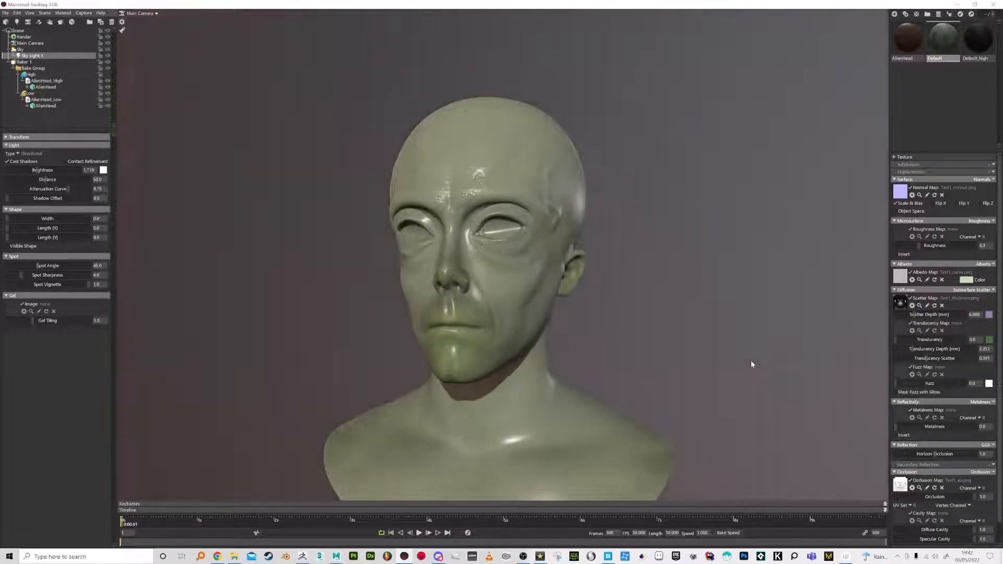
Clear the thickness texture from the scatter map and set the scatter depth to about 7.05 mm.
click(942, 305)
drag(544, 328, 593, 320)
scroll(594, 319, up, 2)
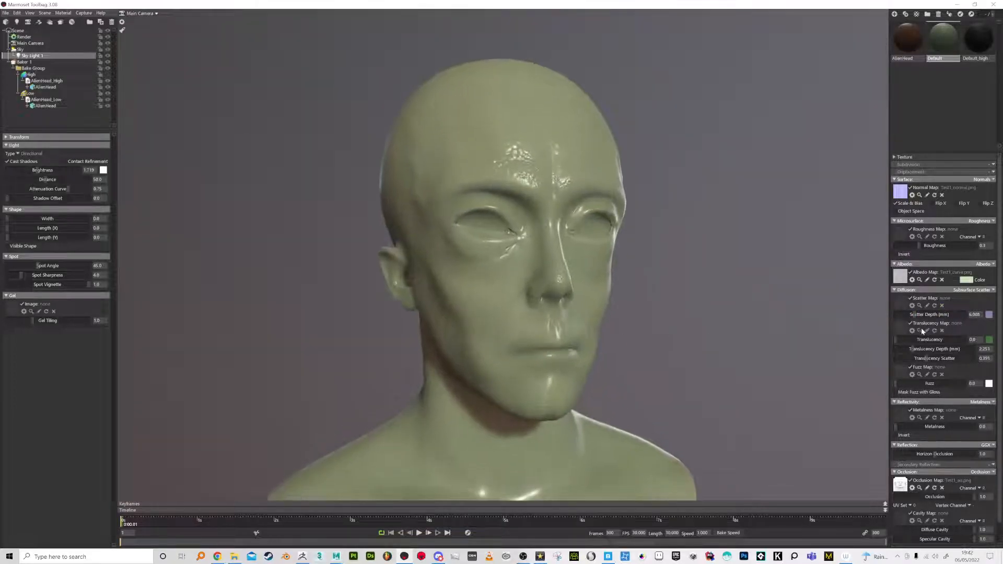
drag(914, 315, 904, 315)
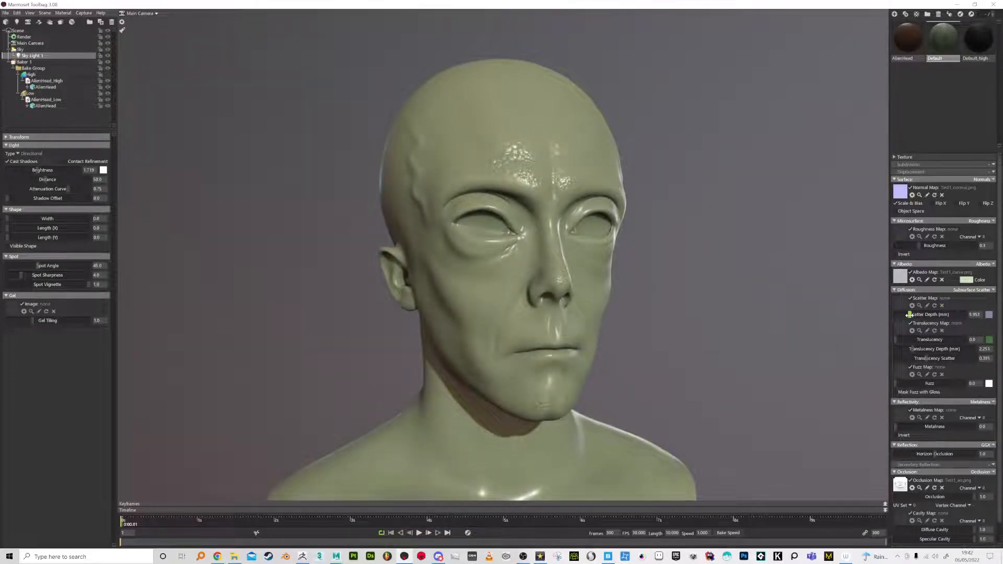
drag(909, 339, 915, 315)
Try Test1_thickness as the translucency map with translucency at 1.0, and clear the map again.
click(899, 328)
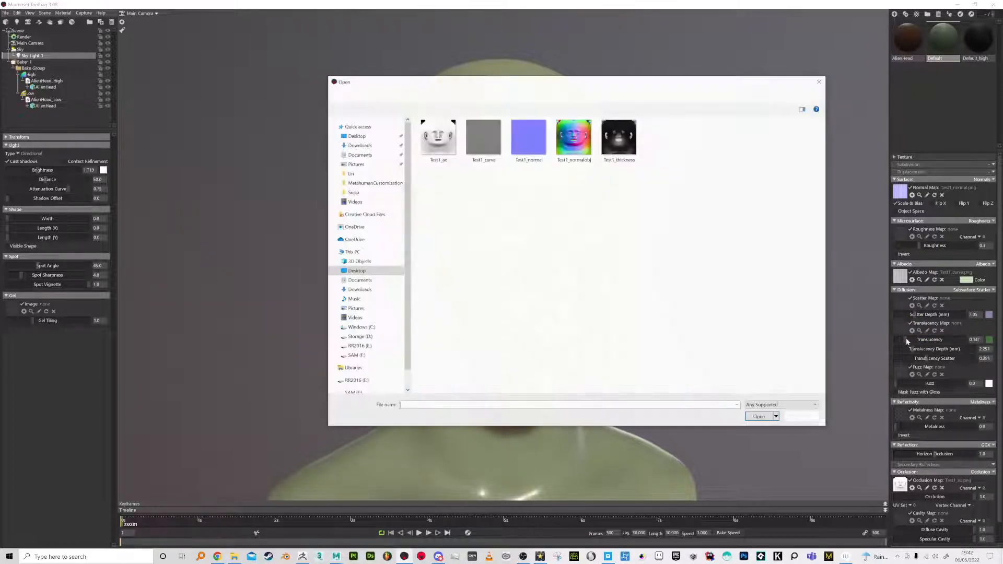
double_click(618, 138)
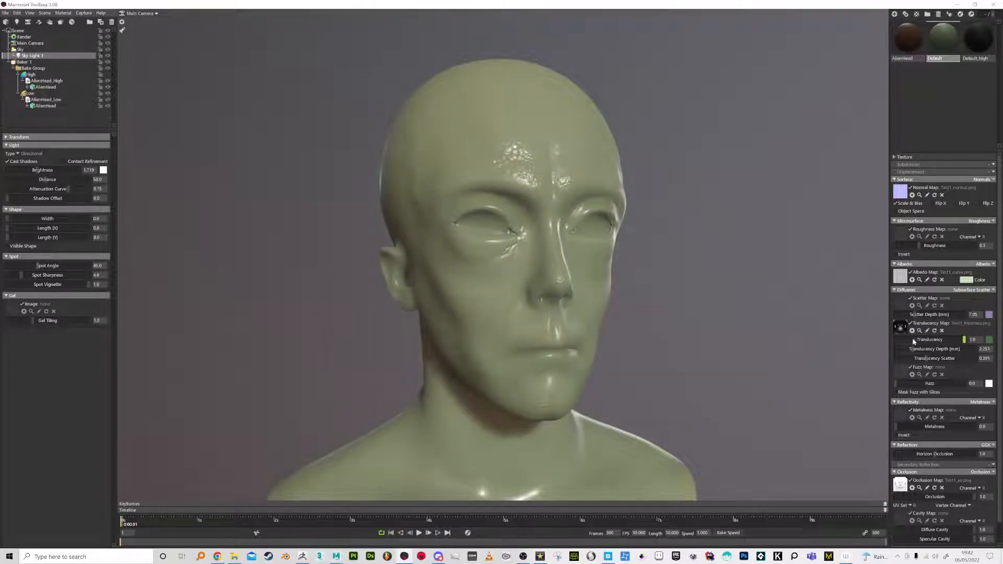
drag(954, 341, 945, 341)
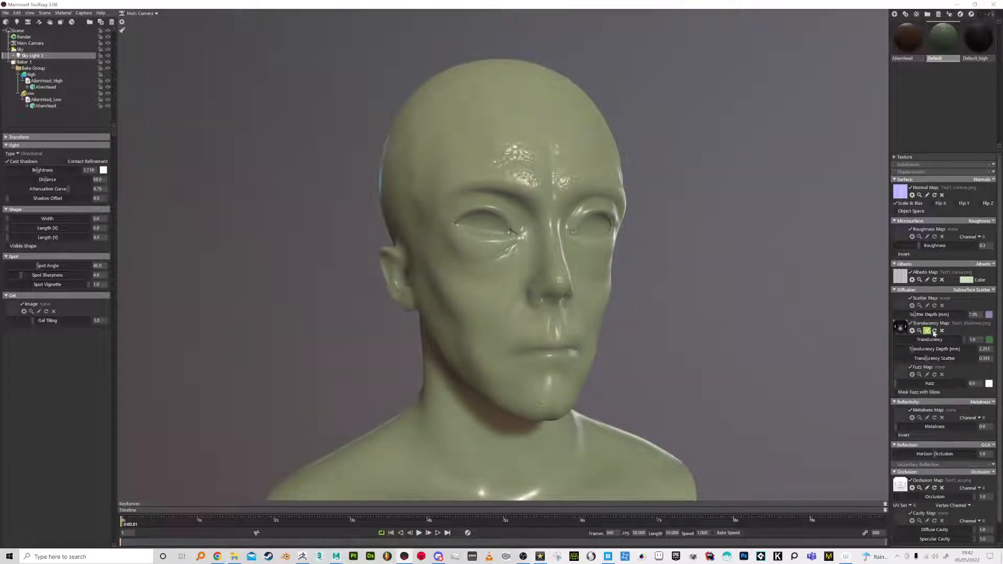
click(942, 331)
Set the scatter depth to about 1.56 mm and darken the scatter colour to a deep purple.
drag(915, 315, 909, 315)
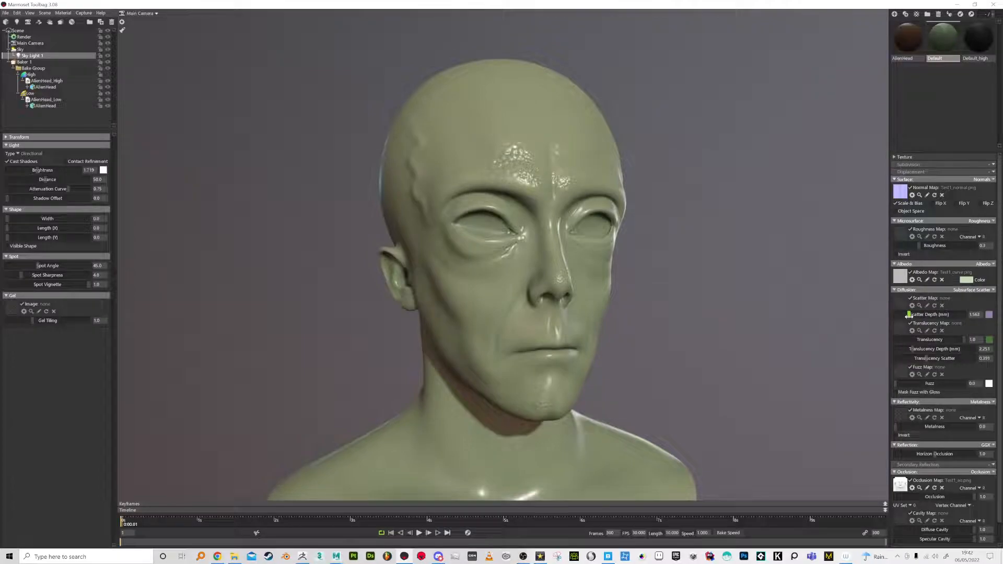
click(989, 315)
mouse_move(212, 487)
mouse_down()
mouse_move(199, 512)
mouse_move(193, 487)
mouse_move(187, 504)
mouse_up()
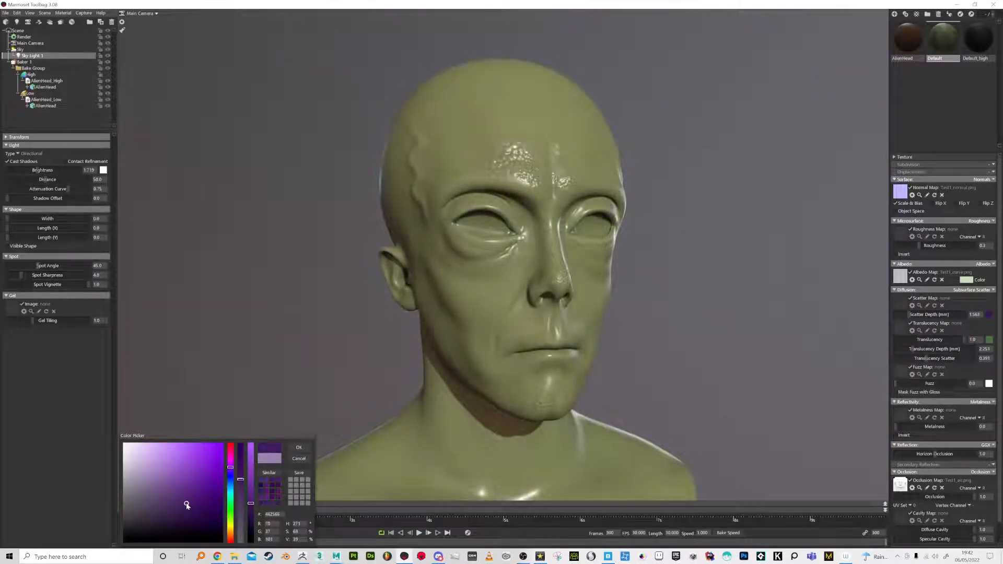
click(299, 448)
drag(629, 374, 874, 339)
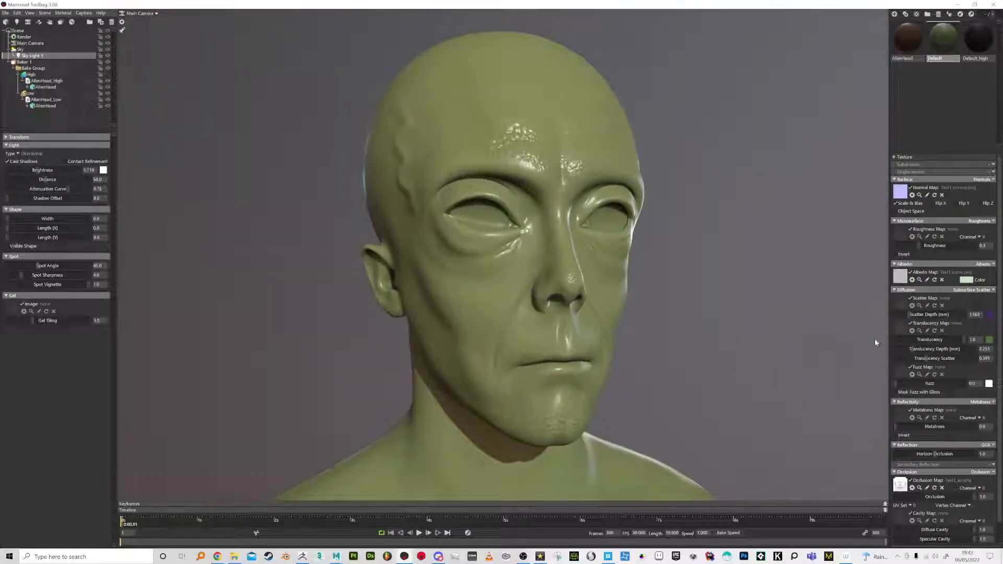
Browse for a replacement albedo map on the SAM drive, in the MetaHuman's asset folder under MEGASCANS_LIB/Downloaded/DHI.
click(899, 276)
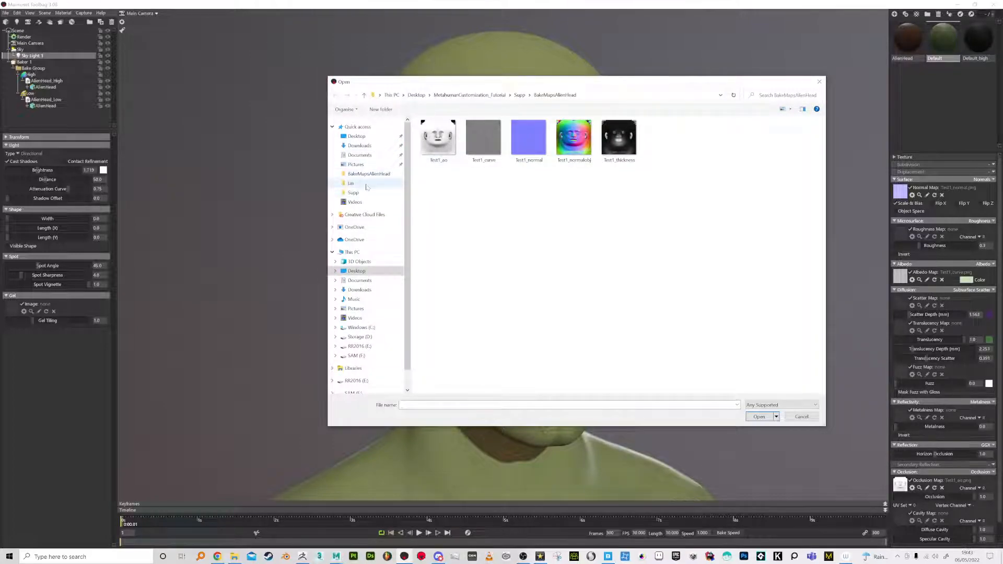
click(356, 355)
scroll(502, 319, down, 5)
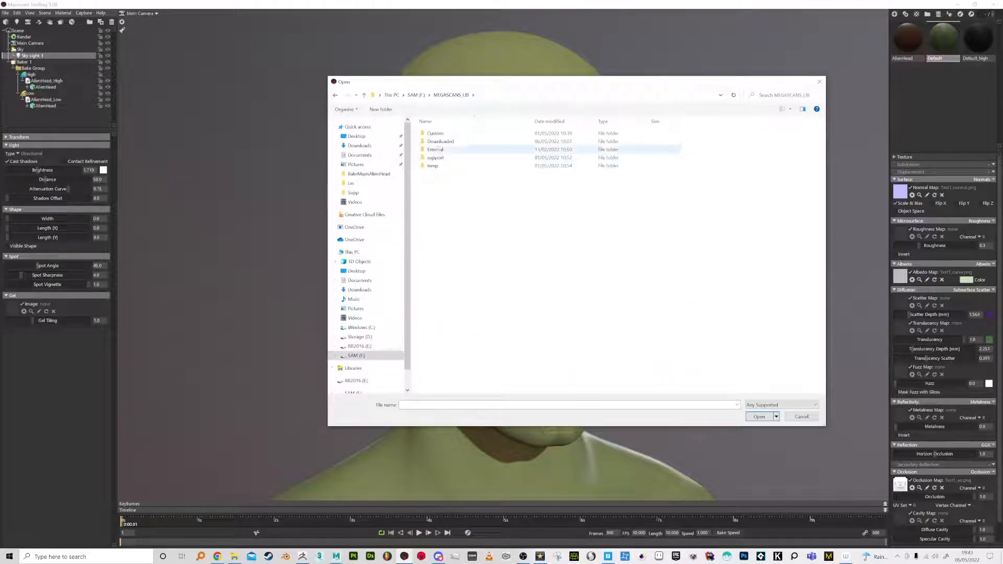
double_click(440, 142)
double_click(432, 165)
double_click(444, 141)
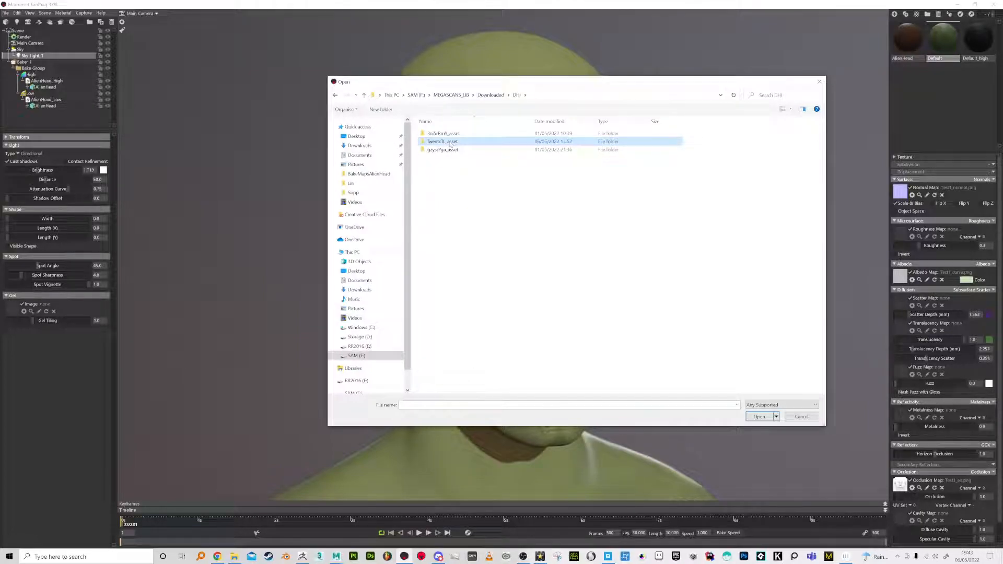
double_click(438, 154)
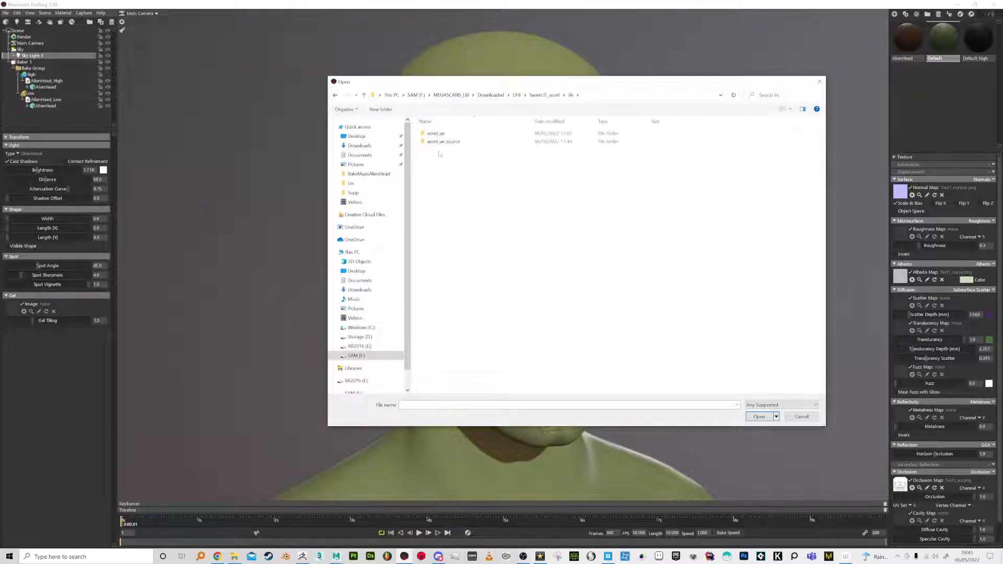
Load head_color_map from asset_ue_source/MetaHumans/Alien/SourceAssets/maps as the Default material's albedo map.
double_click(444, 142)
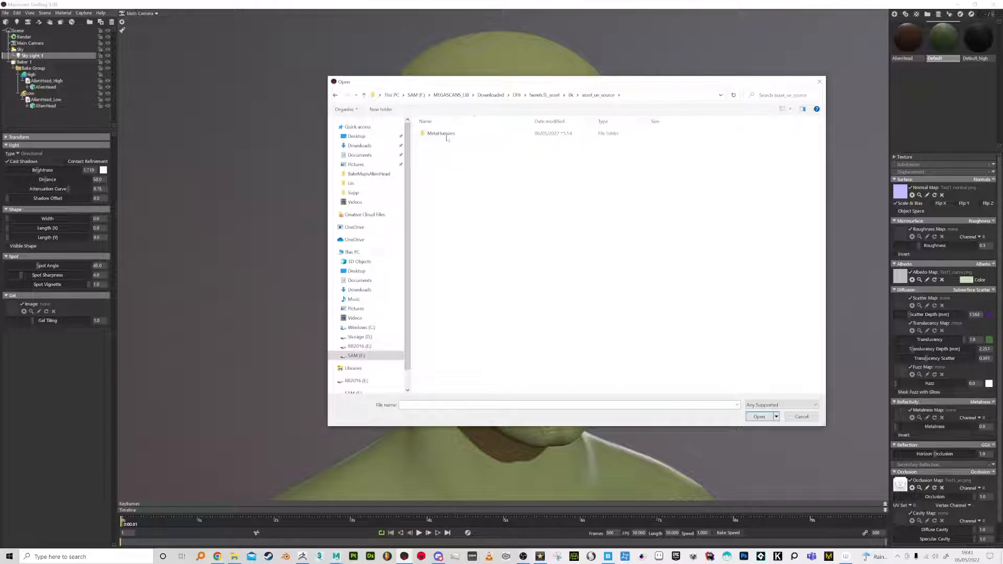
double_click(441, 134)
double_click(433, 134)
double_click(442, 174)
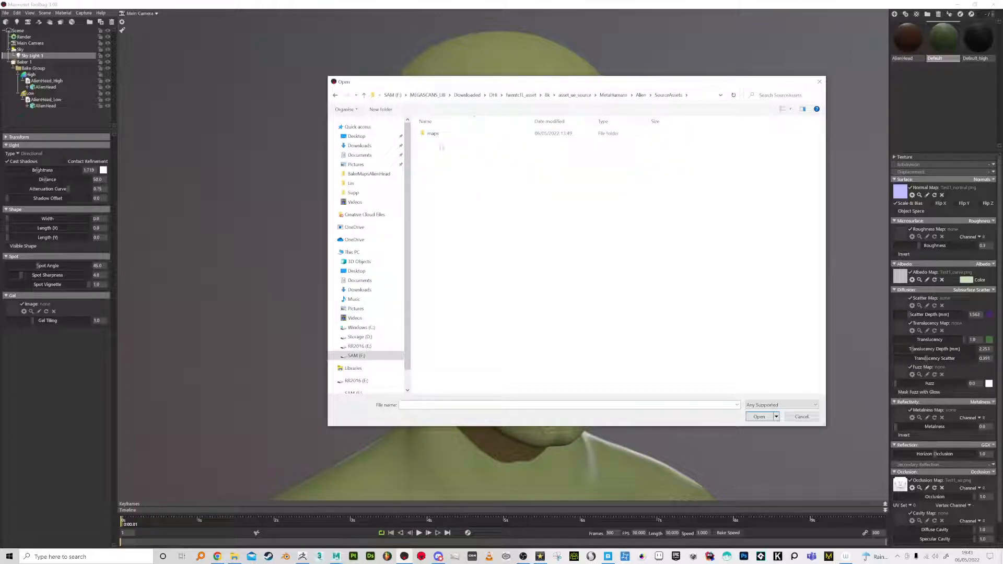
double_click(435, 133)
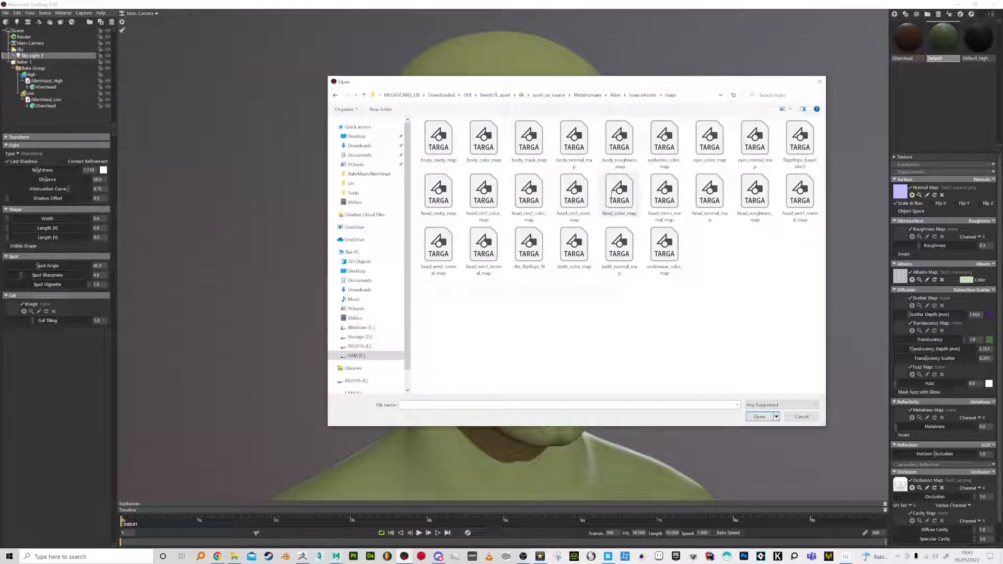
click(613, 193)
double_click(612, 203)
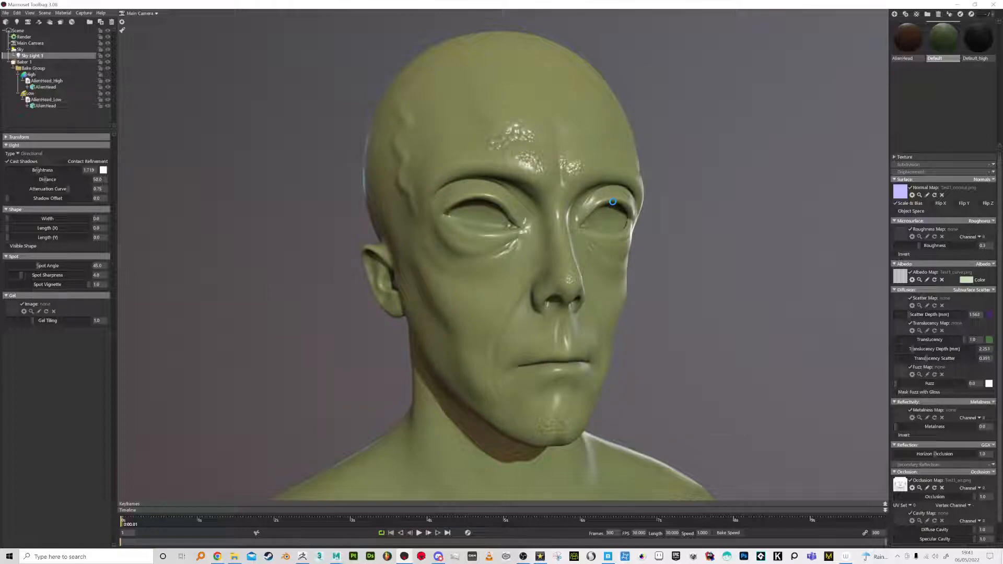
Change the albedo tint from green to a neutral light grey for the Default material.
click(967, 280)
mouse_move(144, 450)
mouse_down()
mouse_move(114, 462)
mouse_move(116, 472)
mouse_up()
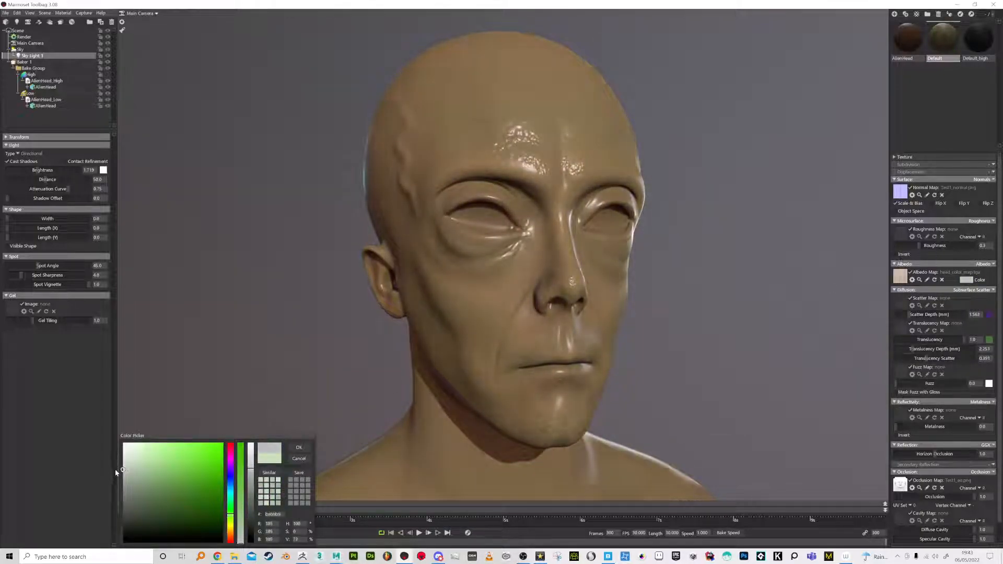
click(299, 447)
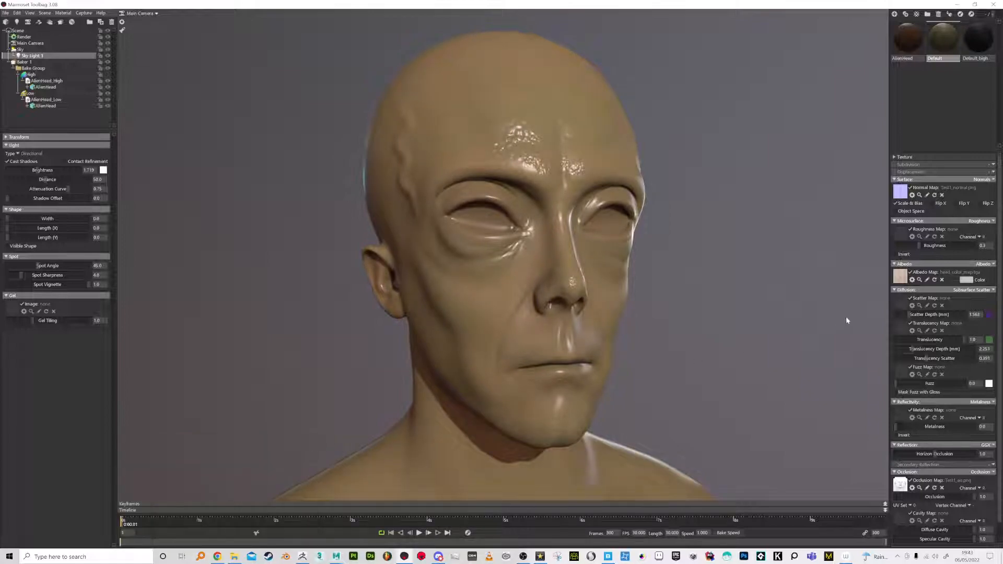
Load head_roughness_map as the Default material's roughness map and set the roughness to about 0.725.
click(900, 233)
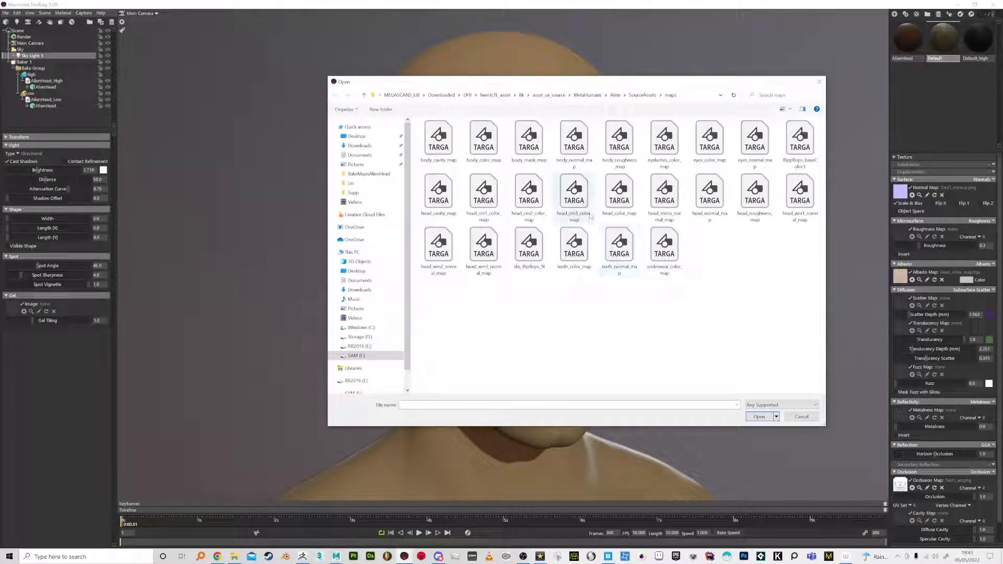
click(619, 196)
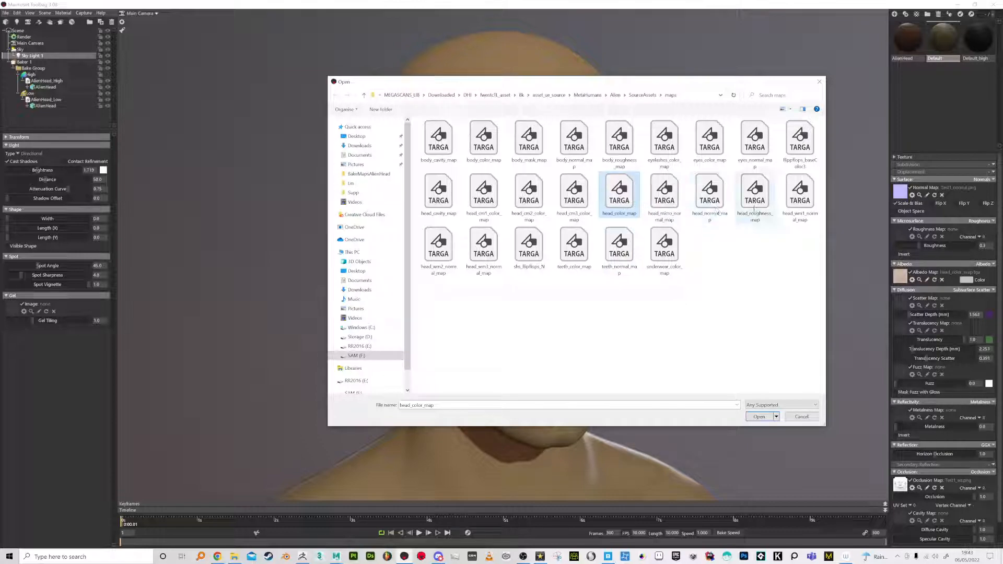
double_click(755, 204)
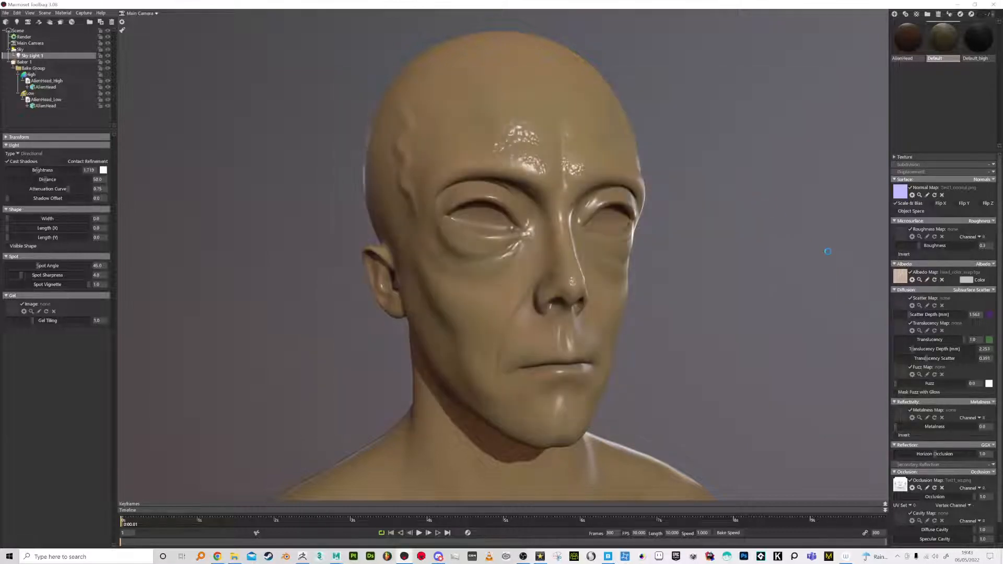
mouse_move(969, 247)
mouse_down()
mouse_move(936, 246)
mouse_move(951, 247)
mouse_up()
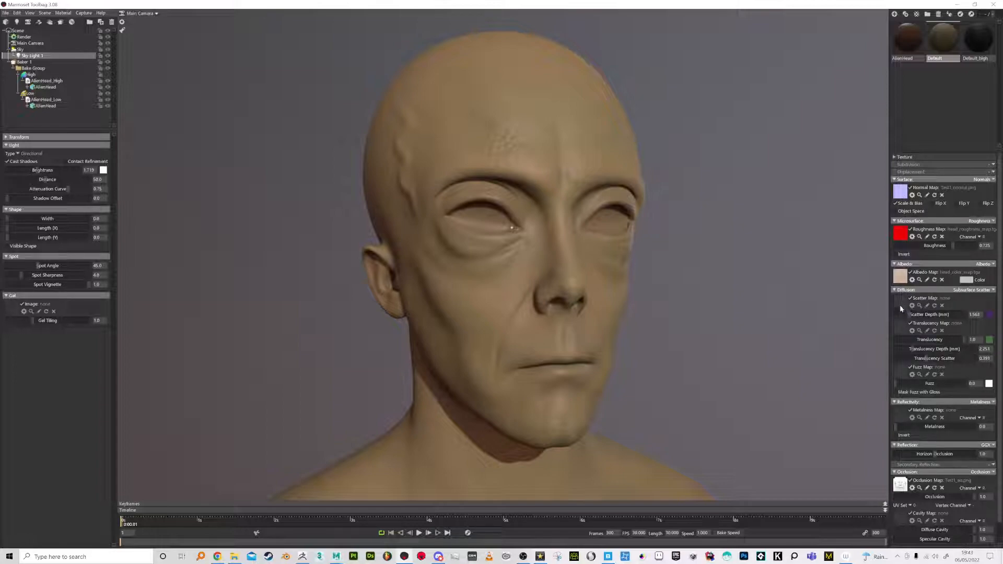
Switch the surface shading to Detail Normals and load head_micro_normal_map as the detail normal map.
click(983, 180)
click(940, 205)
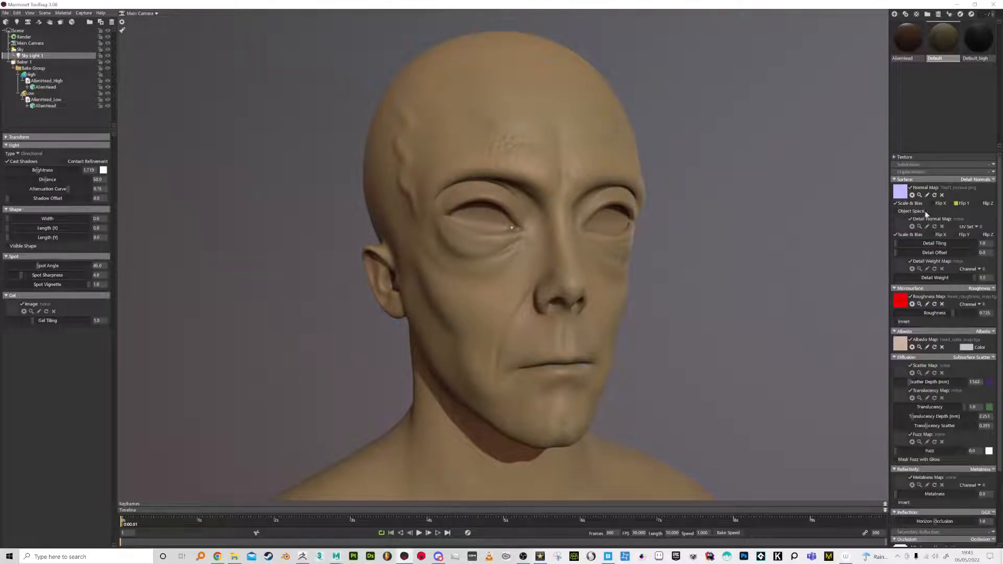
click(899, 222)
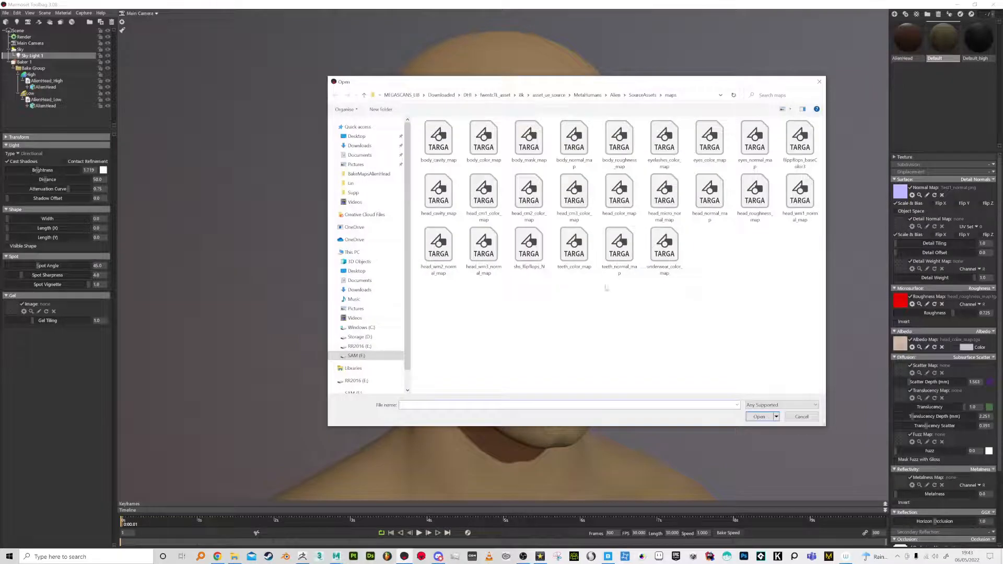
click(665, 199)
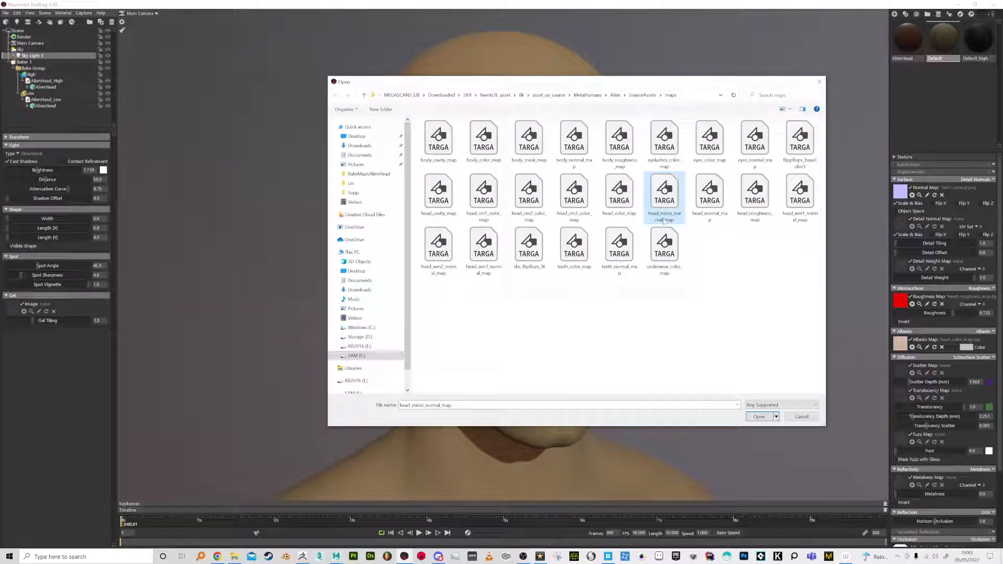
double_click(668, 199)
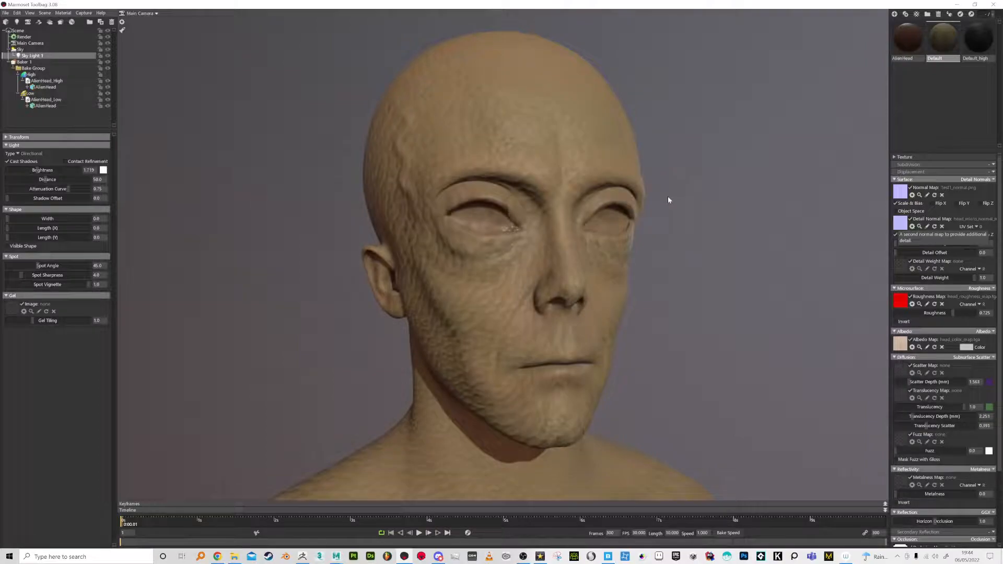
Set the detail tiling to about 9.993, try flipping Y on the base normal map, and flip Y on the detail normal map instead.
scroll(691, 222, up, 5)
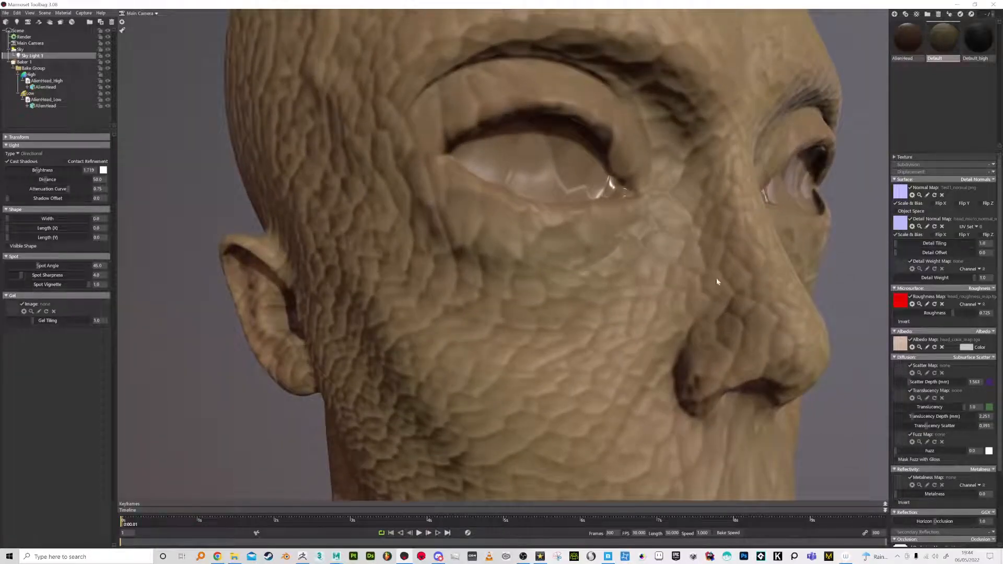
drag(912, 246, 928, 244)
click(958, 203)
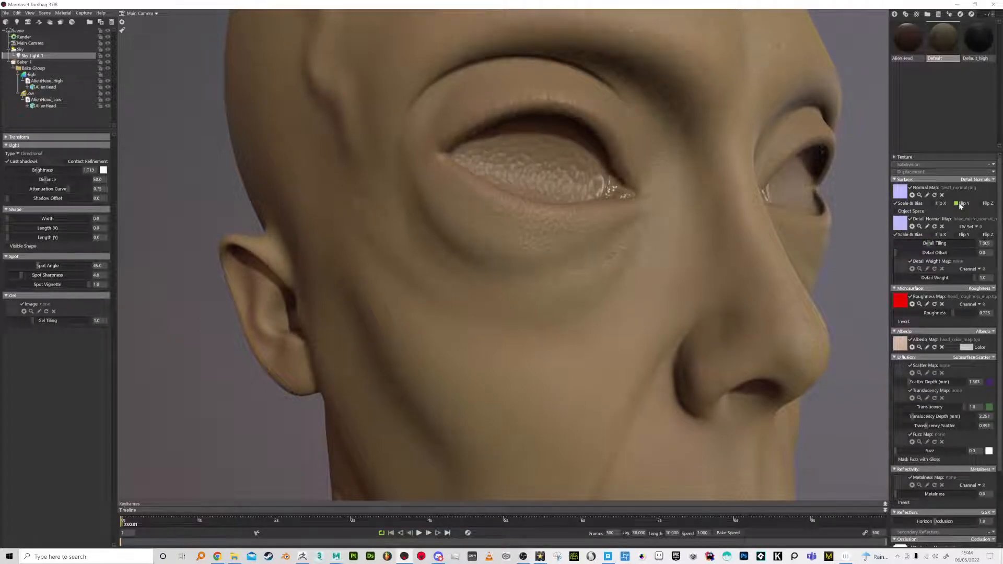
drag(929, 243, 933, 244)
click(940, 204)
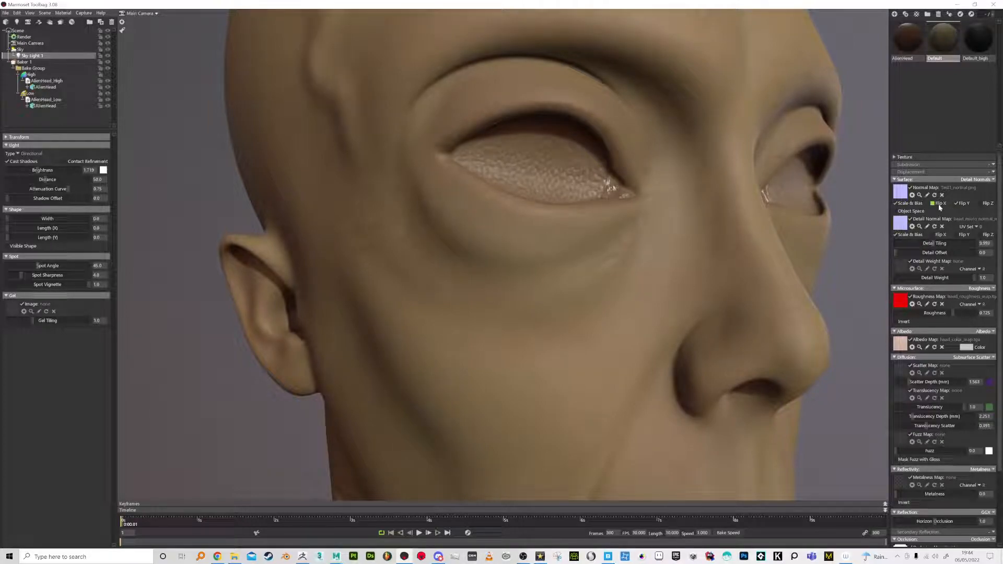
click(958, 204)
click(959, 236)
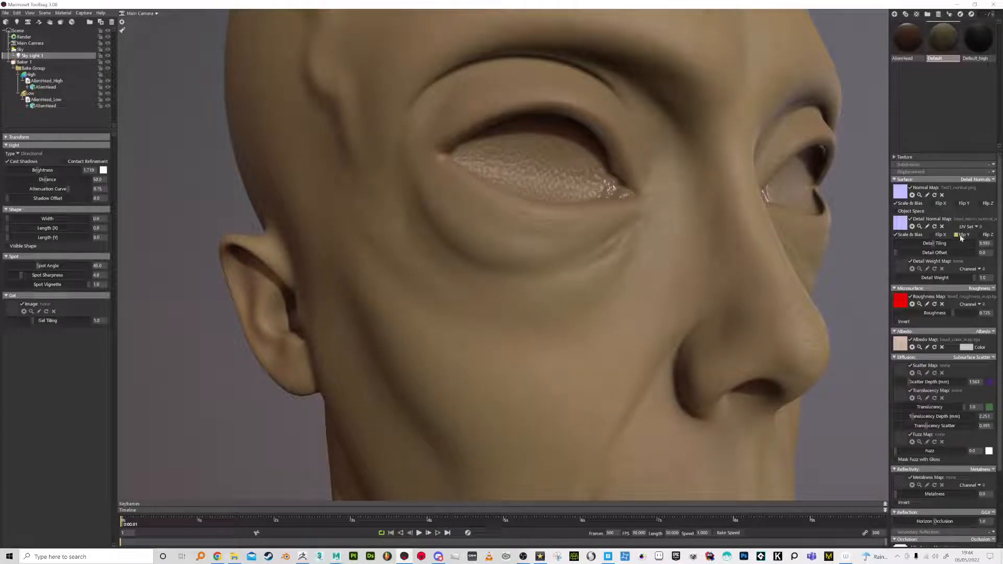
Check the skin pores around the eye up close and reduce the scatter depth to about 0.962 mm.
drag(804, 237, 672, 230)
scroll(575, 197, up, 10)
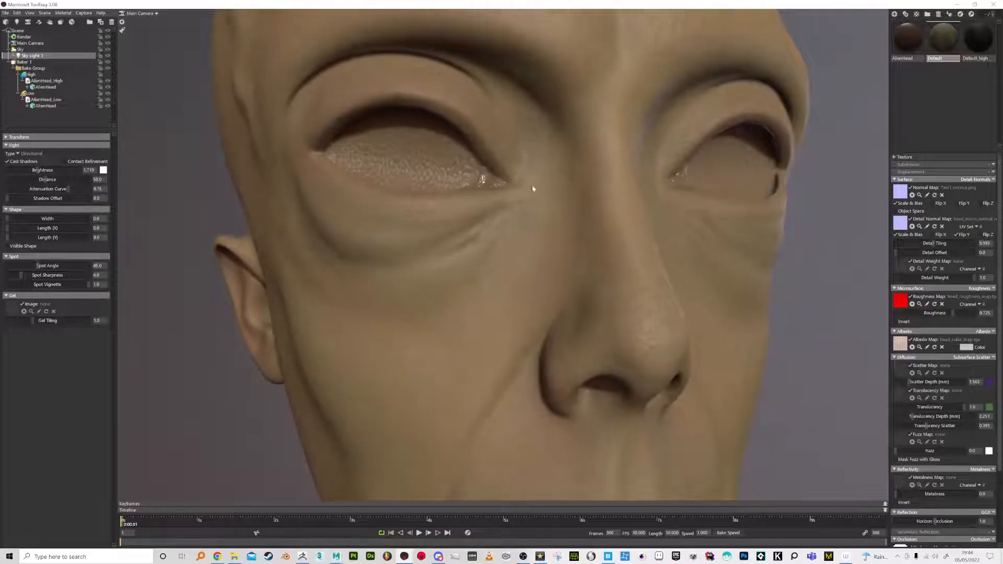
scroll(527, 216, down, 2)
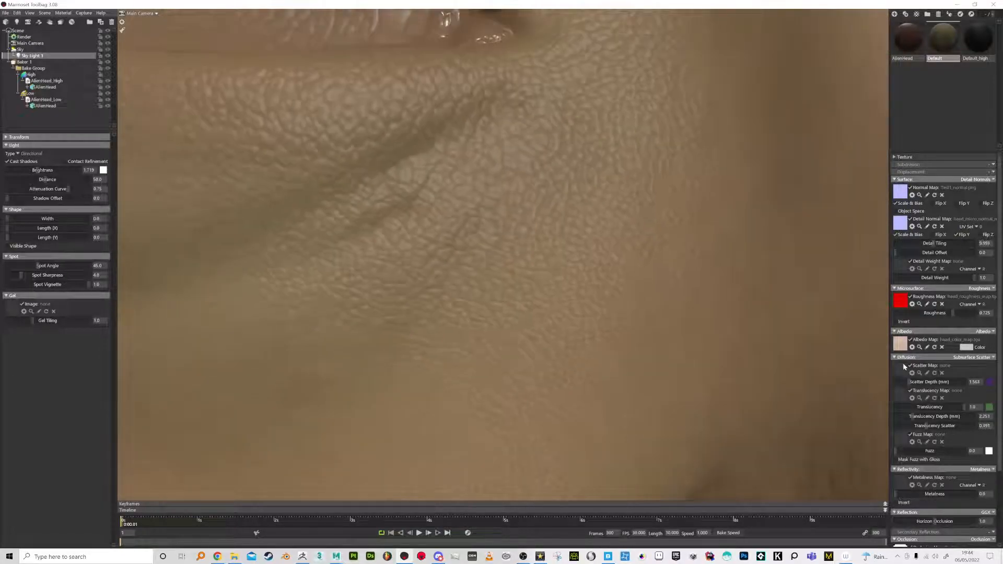
drag(912, 385, 905, 381)
scroll(747, 346, down, 5)
Load Test1_curve from the BakeMapsAlienHead folder as the cavity map and try sRGB colour space on it.
scroll(1001, 455, down, 4)
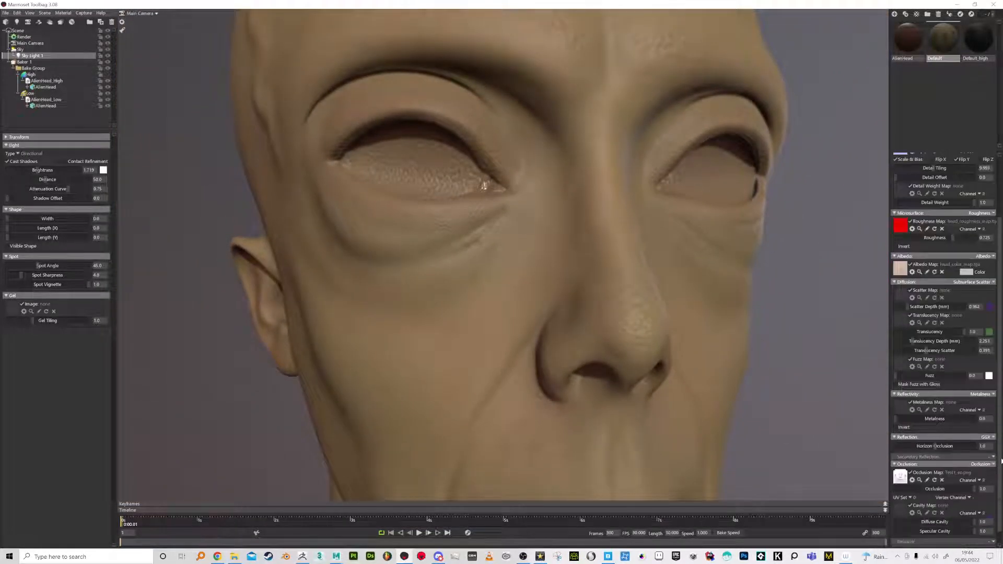
click(900, 496)
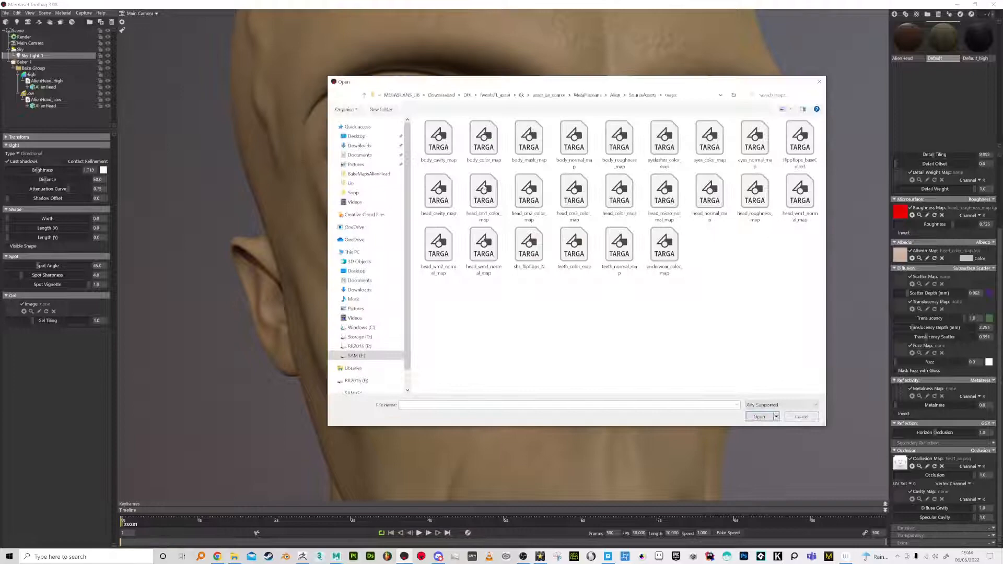
click(373, 184)
double_click(488, 143)
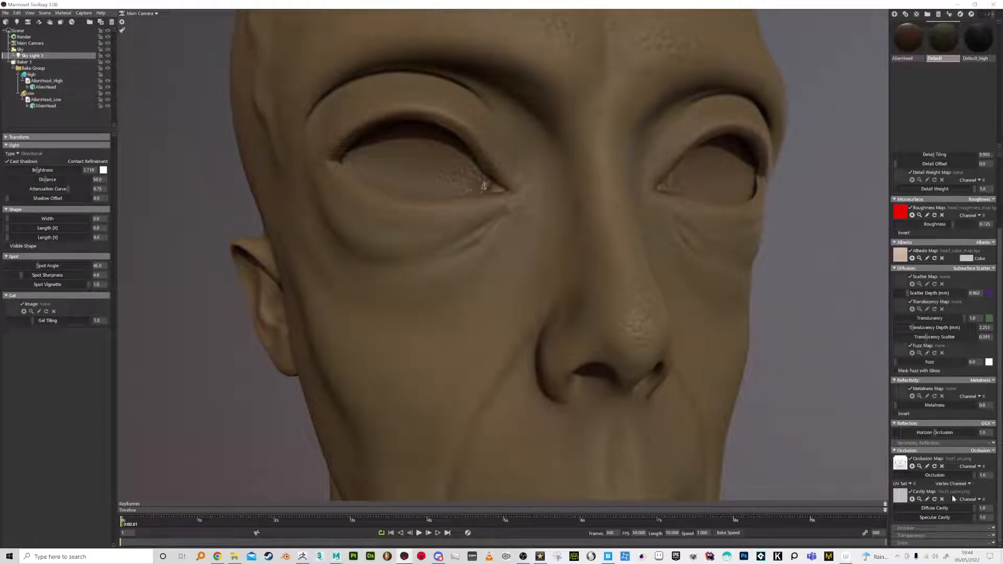
click(912, 499)
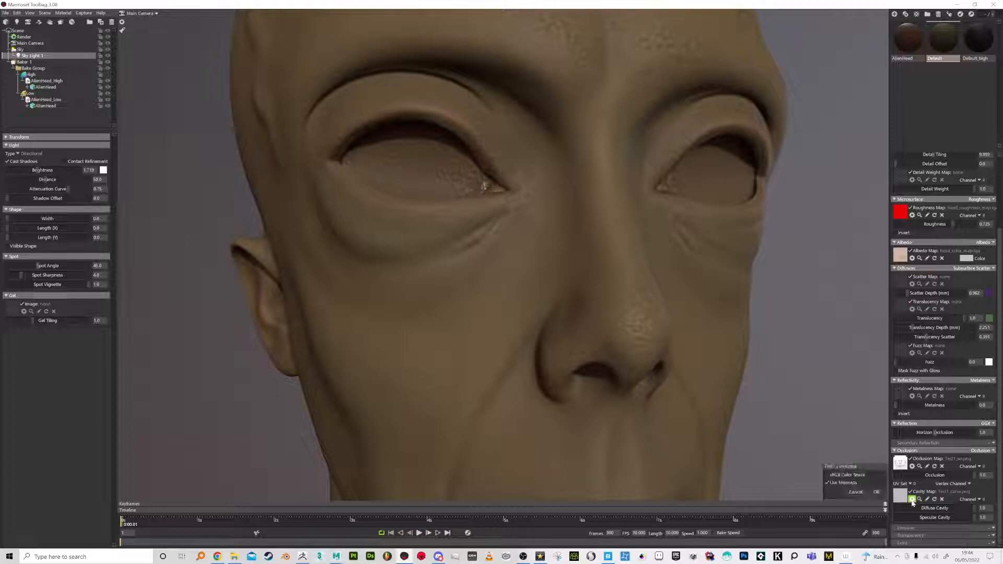
click(827, 475)
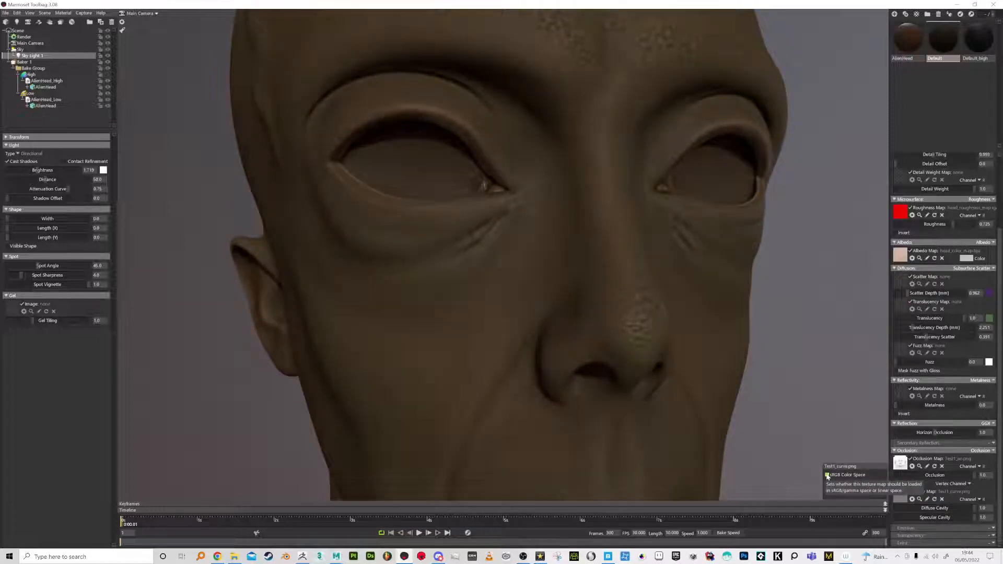
click(828, 476)
Lower the diffuse cavity to about 0.578 and the specular cavity to about 0.493.
drag(970, 509, 934, 519)
drag(701, 391, 644, 343)
right_drag(645, 342, 623, 308)
drag(623, 308, 650, 334)
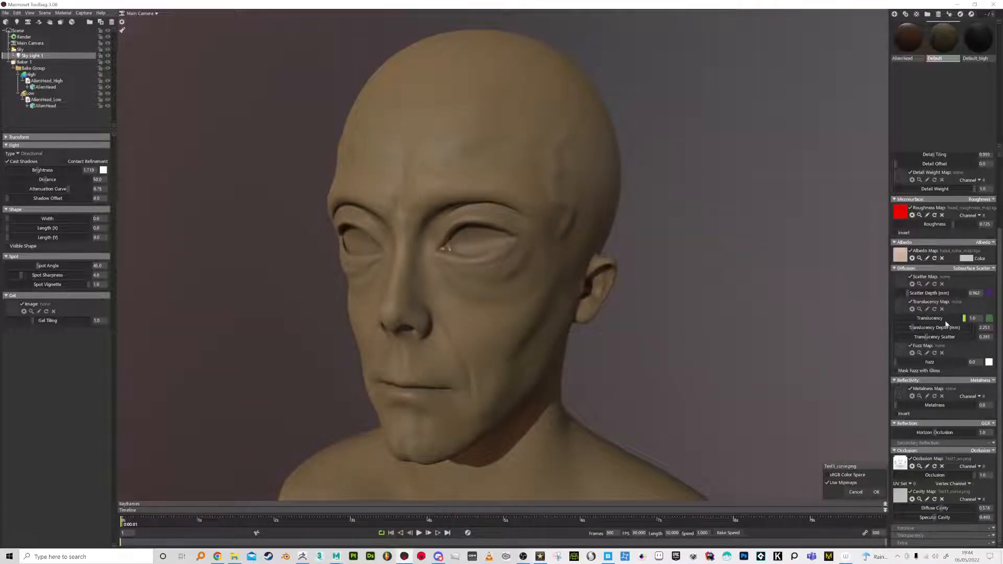
Raise the scatter depth to about 4.2 mm and lower the roughness to about 0.562.
drag(911, 293, 911, 293)
drag(935, 225, 934, 223)
drag(627, 256, 684, 286)
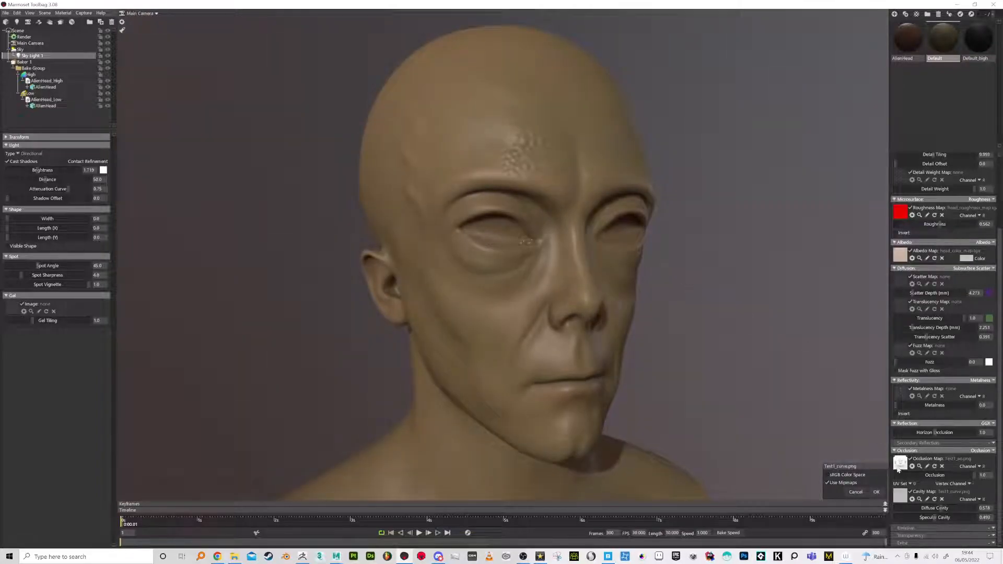
Replace the occlusion map with head_cavity_map from the Alien MetaHuman's SourceAssets/maps folder.
click(898, 466)
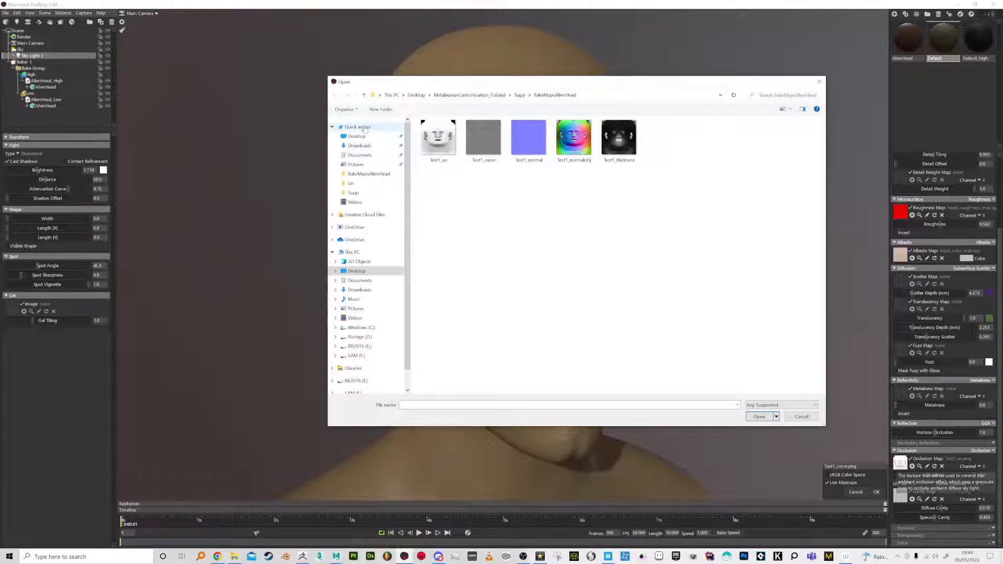
click(364, 128)
click(484, 218)
right_click(483, 218)
click(522, 377)
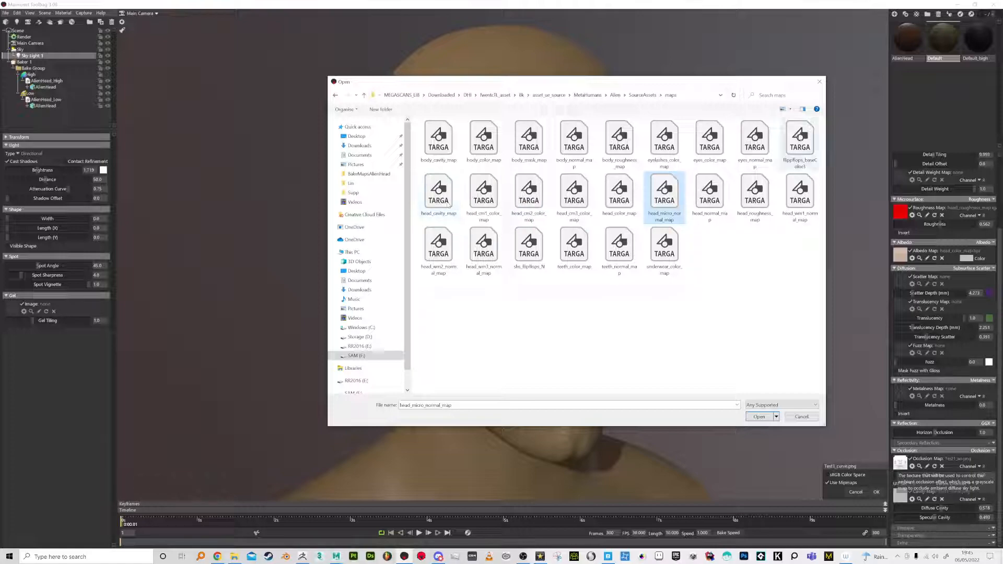
double_click(445, 195)
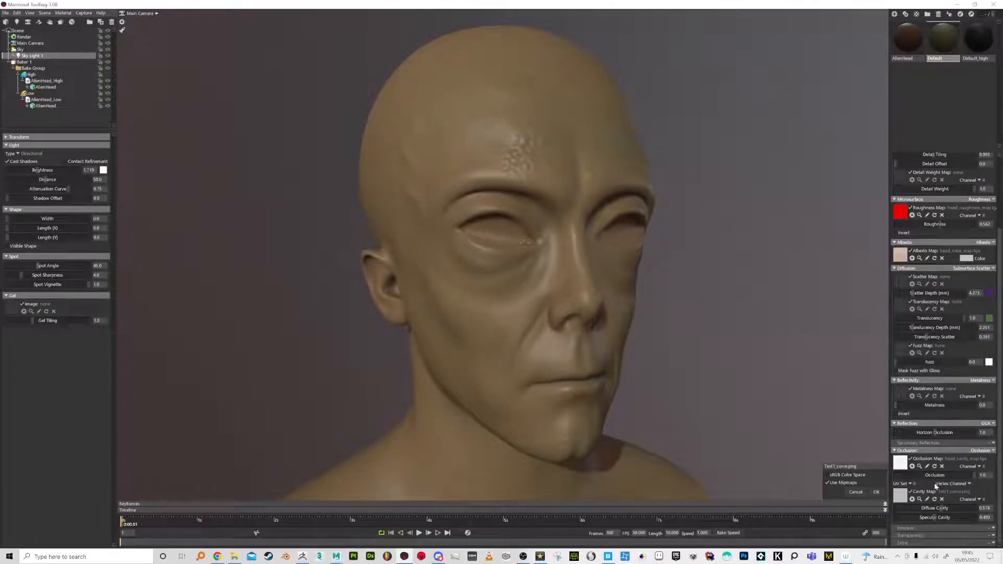
Inspect the head's skin shading from the side and three-quarter views, at a distance and close up.
mouse_move(687, 358)
mouse_down()
mouse_move(571, 294)
mouse_move(676, 318)
mouse_move(636, 321)
mouse_up()
right_drag(635, 320, 620, 271)
drag(620, 271, 691, 271)
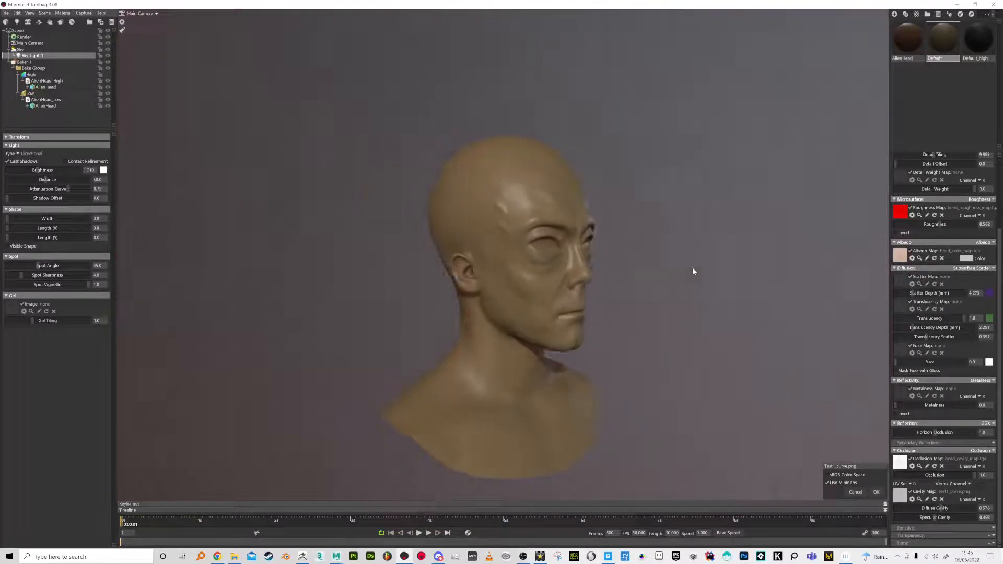
right_drag(692, 271, 693, 318)
drag(693, 317, 727, 358)
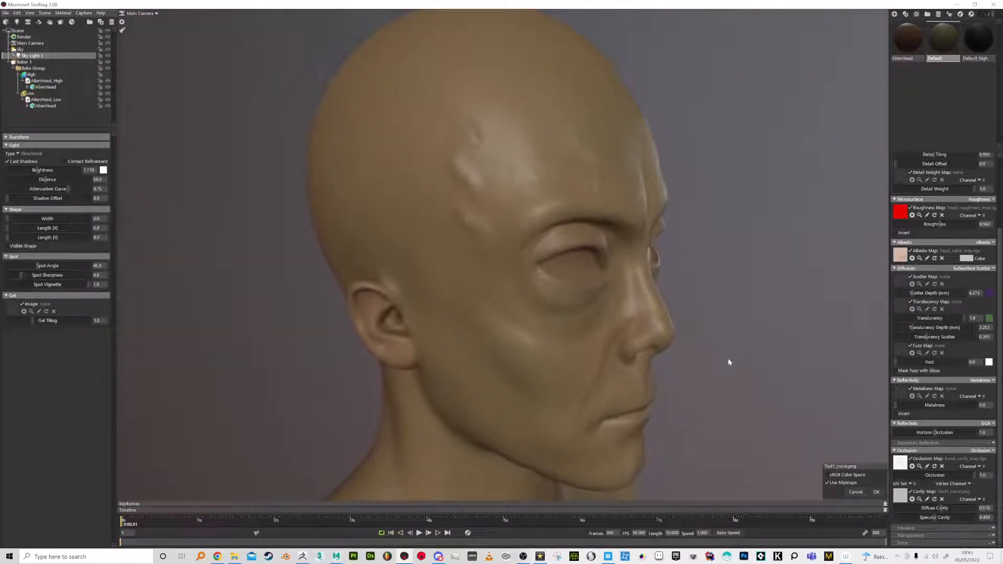
right_drag(728, 358, 699, 372)
drag(699, 373, 564, 206)
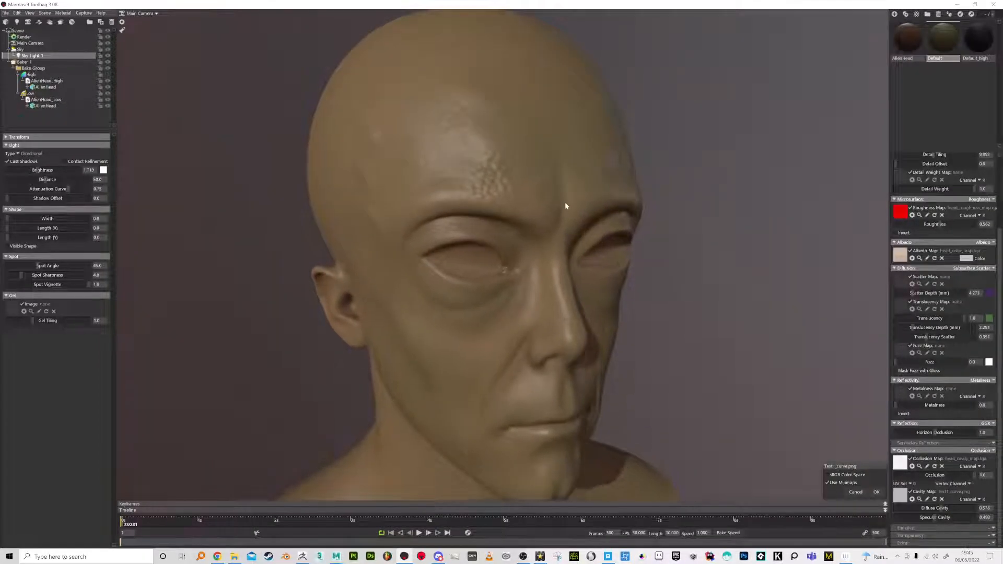
Enable sRGB colour space for head_color_map in the albedo and open the albedo tint for editing.
click(912, 258)
click(828, 249)
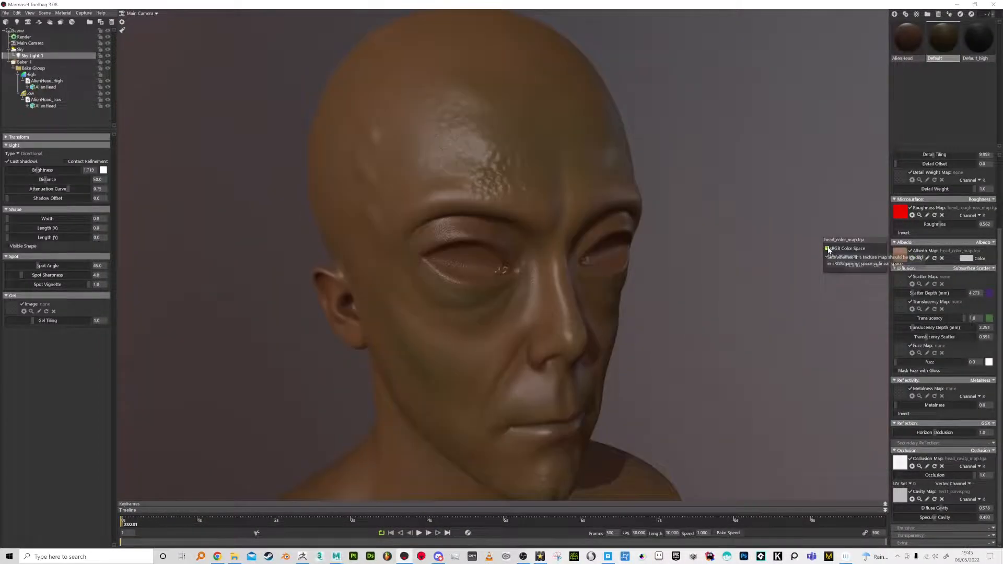
click(966, 259)
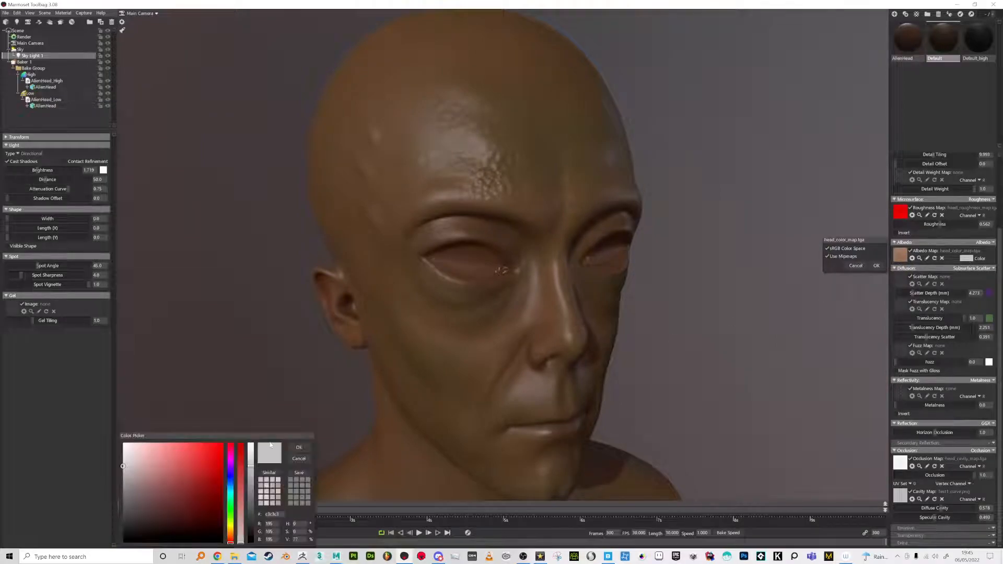
Set the Default material's albedo color to a very pale pink and disable sRGB color space for head_color_map.tga.
click(125, 448)
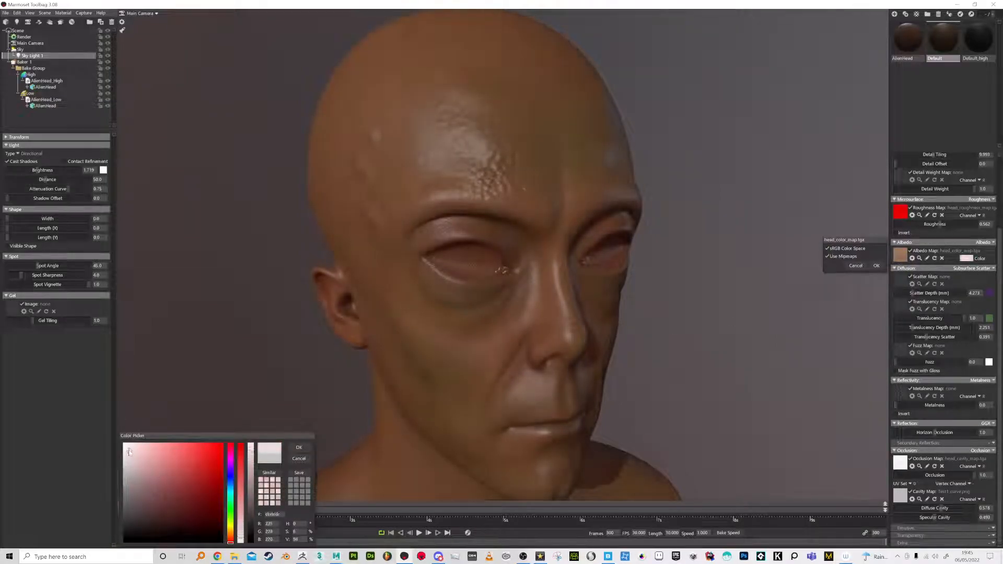
click(299, 448)
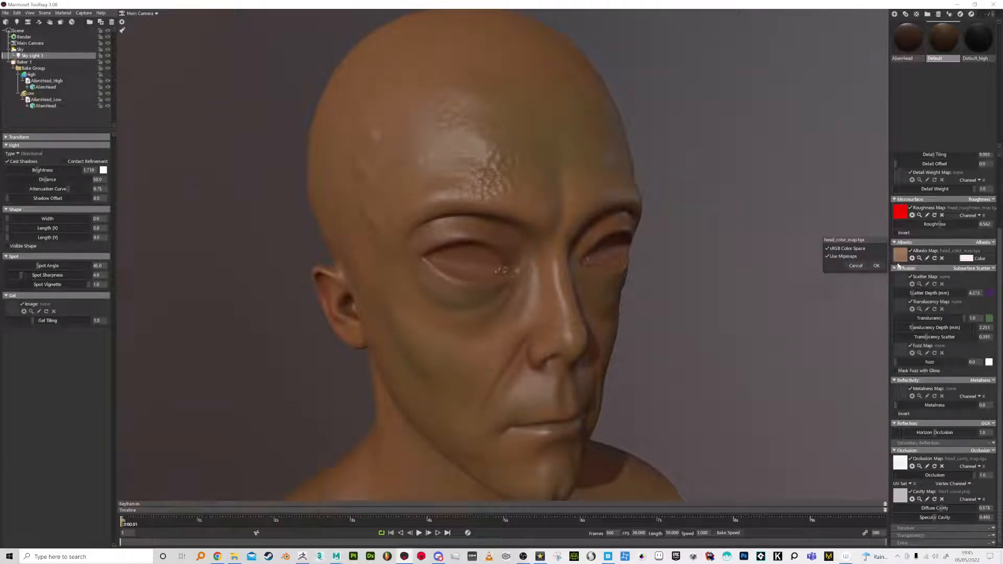
click(828, 248)
click(882, 267)
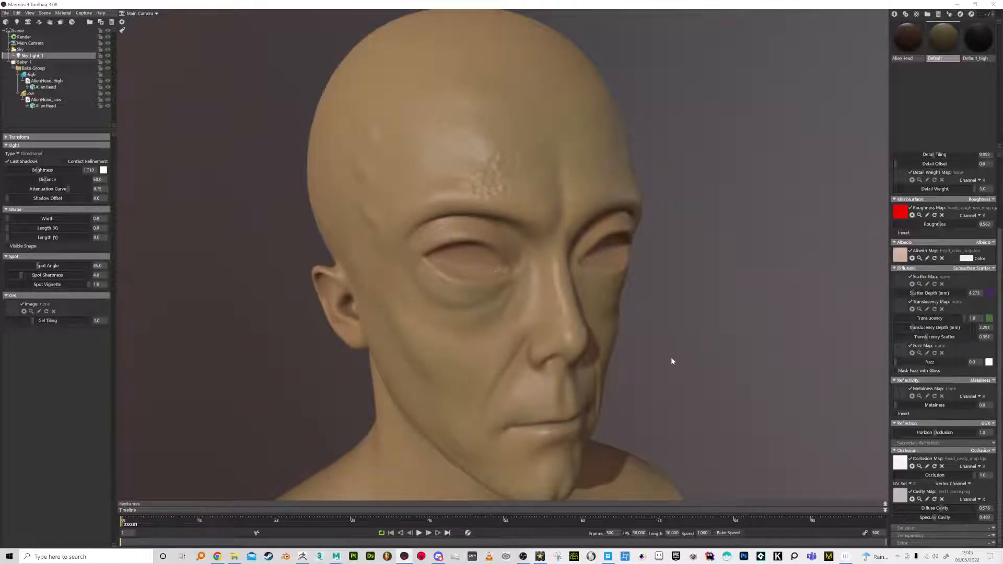
Lower the sky light's brightness slightly and rotate the sky lighting around the head to judge the skin shading.
click(20, 50)
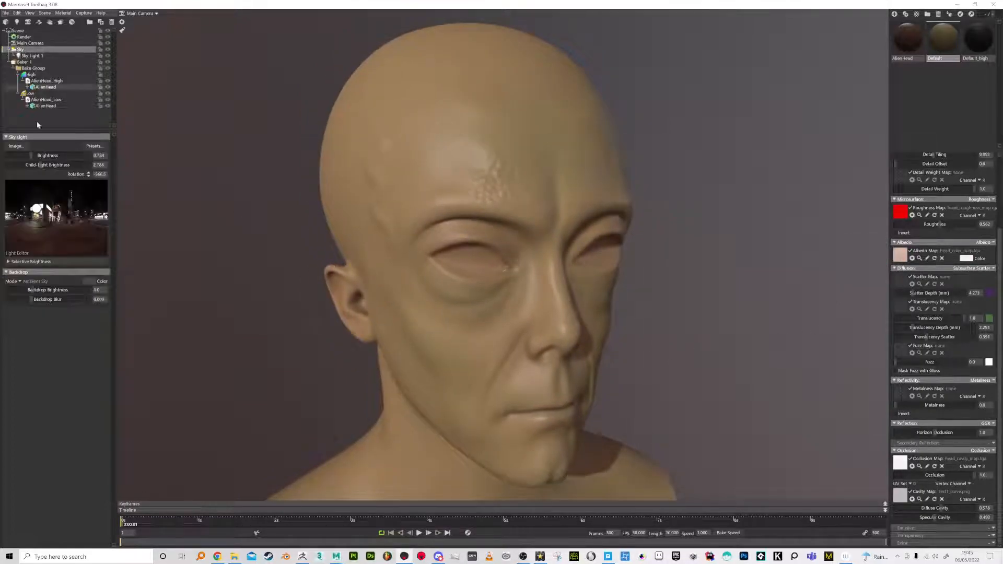
drag(33, 155, 30, 156)
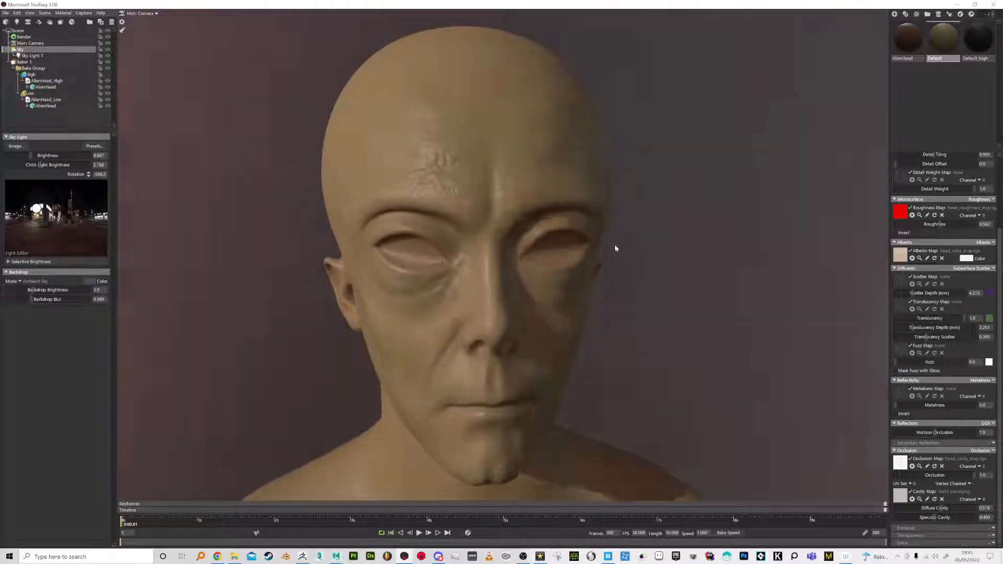
shift+drag(615, 244, 439, 236)
mouse_move(440, 236)
right_down()
mouse_move(425, 161)
mouse_move(427, 228)
right_up()
drag(427, 228, 379, 220)
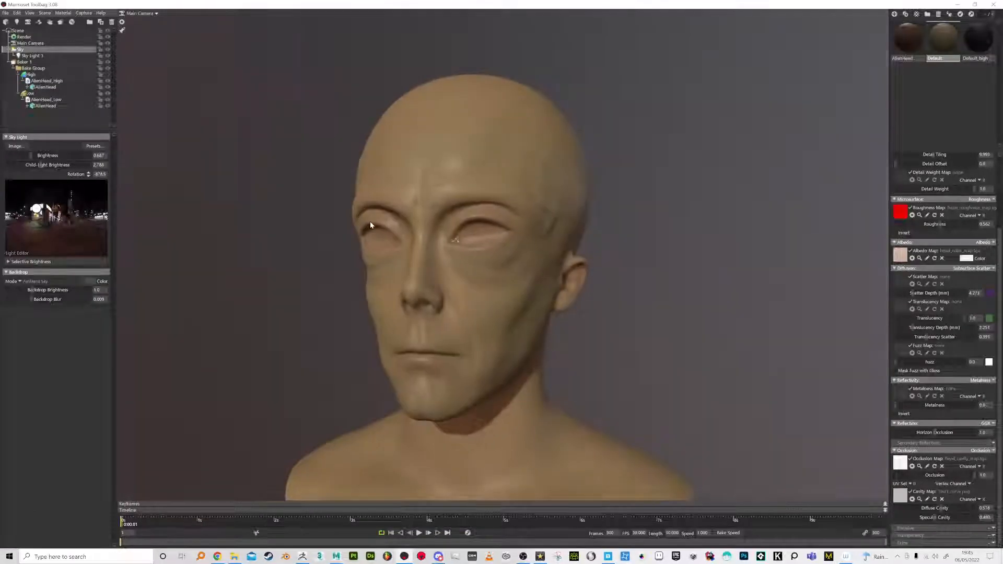
right_drag(379, 221, 484, 278)
drag(483, 279, 503, 293)
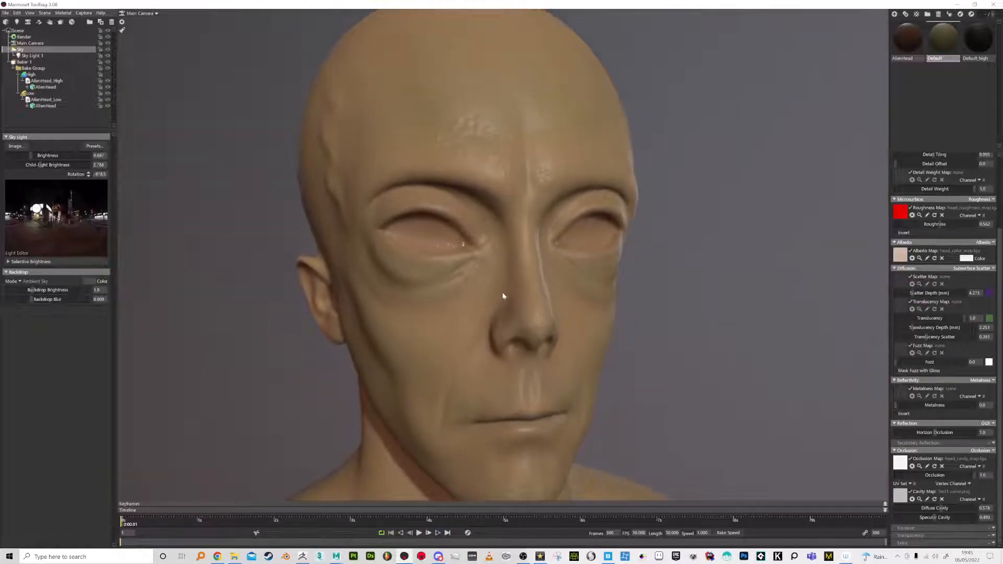
right_drag(503, 293, 502, 268)
drag(373, 262, 477, 291)
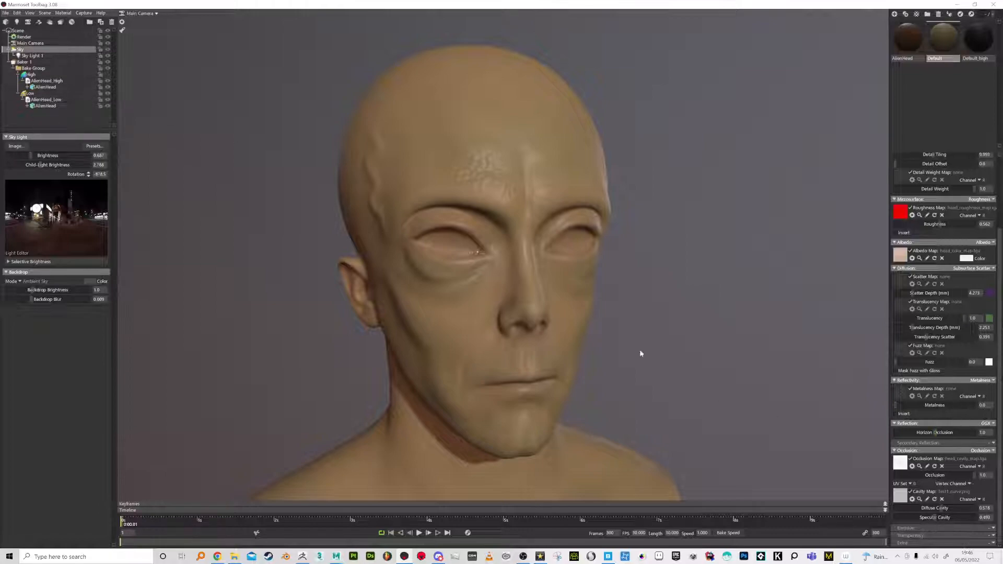
Collapse the Baker 1 group and quit the Toolbag 3 scene without saving its changes.
click(9, 63)
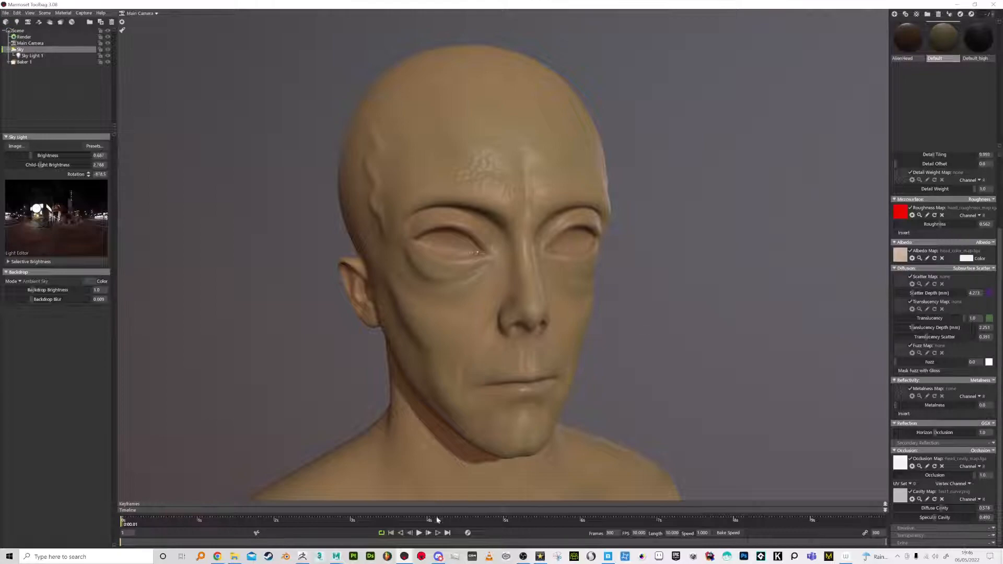
click(995, 4)
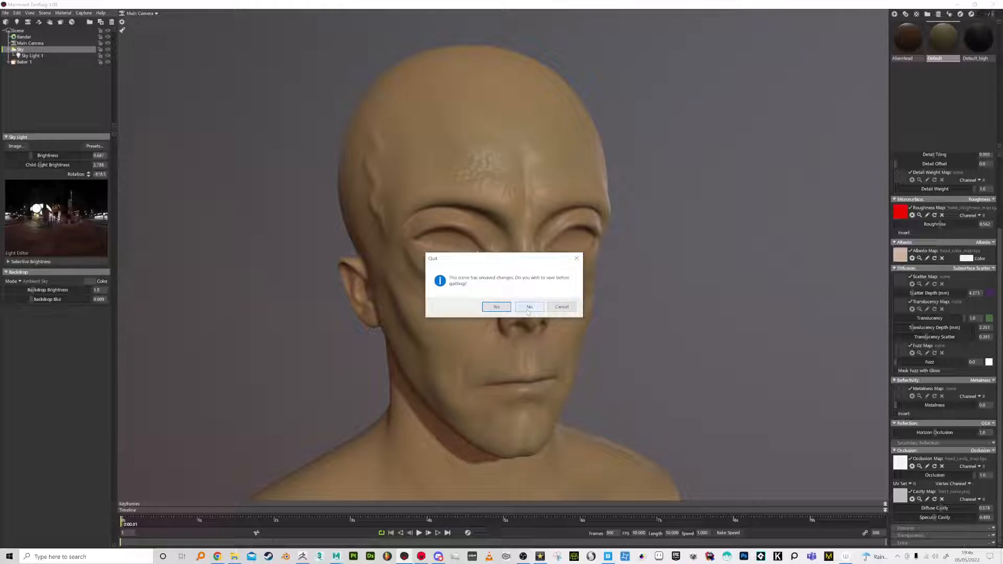
click(528, 307)
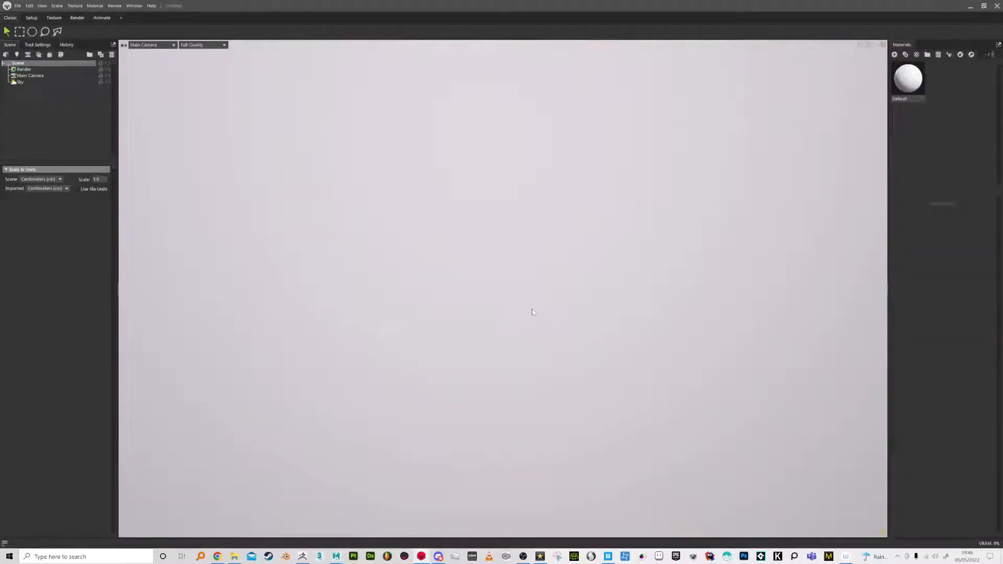
Import the AlienHead_Low model from the Supp folder into the new Toolbag 4 scene.
click(18, 6)
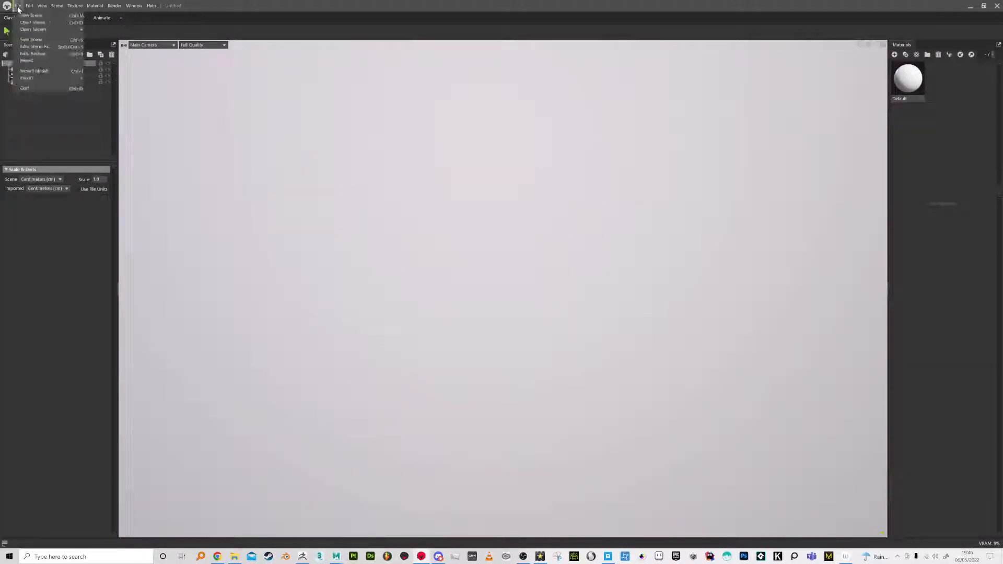
click(54, 70)
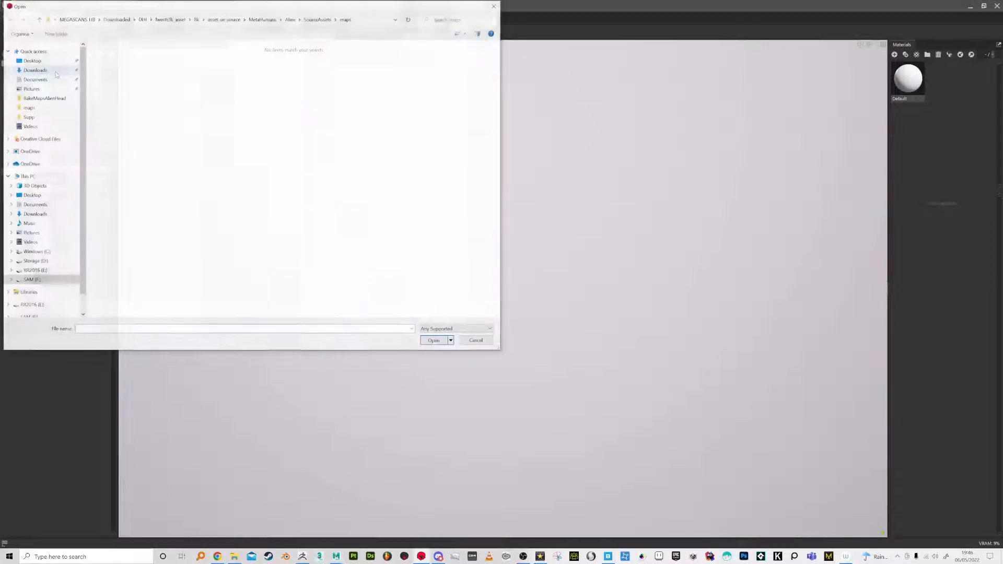
click(44, 98)
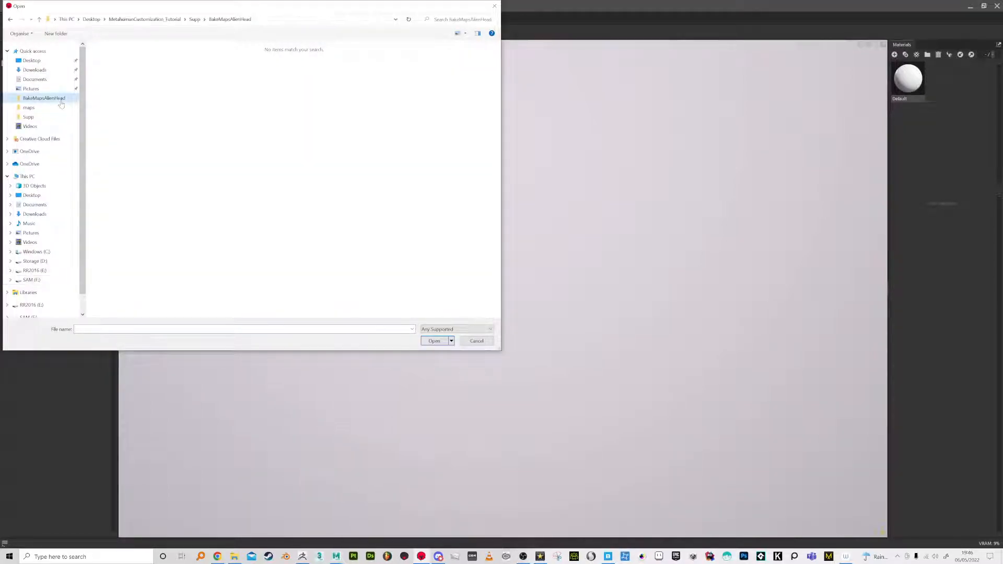
click(194, 19)
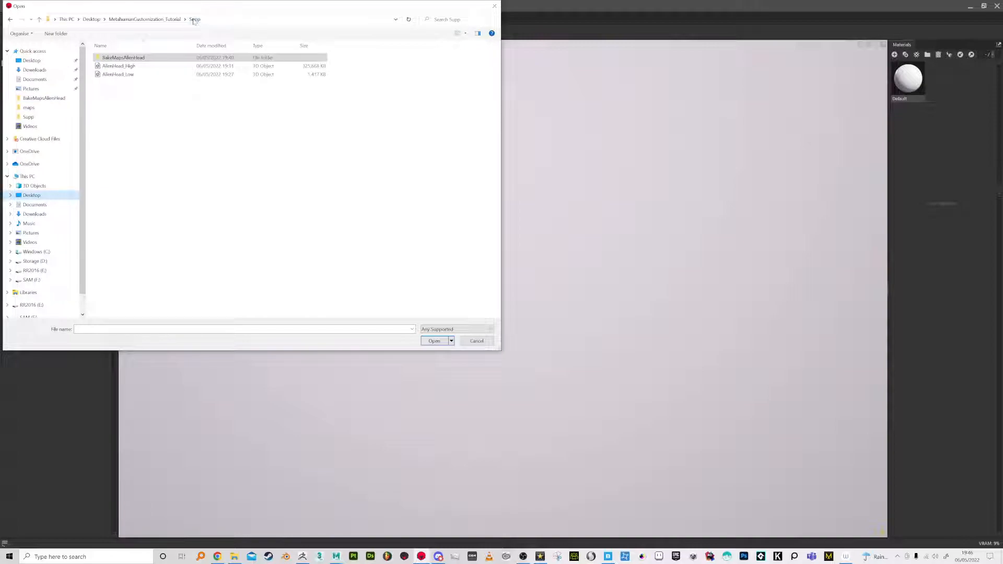
double_click(136, 74)
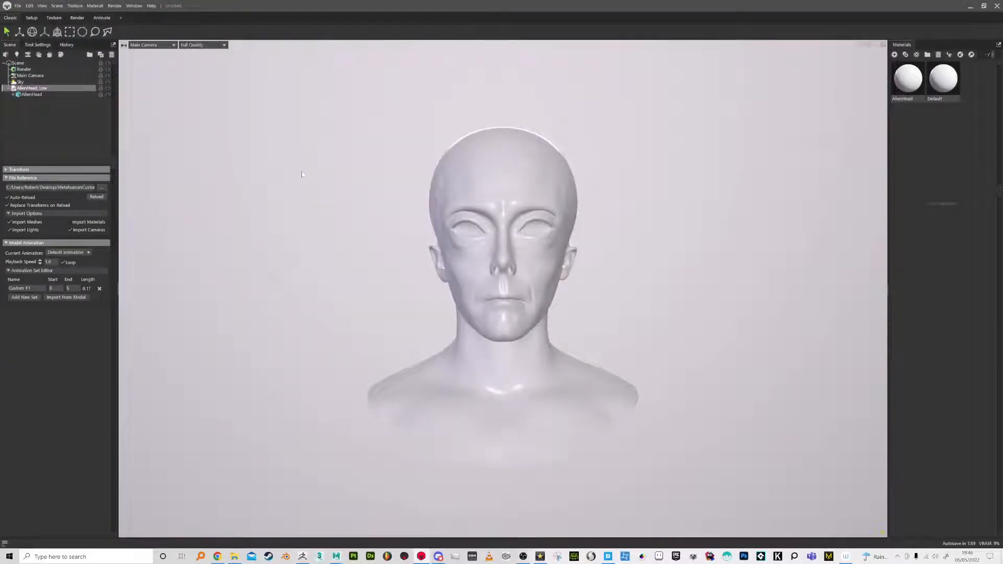
Inspect the imported head at an angle and switch the layout to the Texture workspace.
alt+drag(306, 177, 331, 188)
alt+right_drag(332, 188, 331, 205)
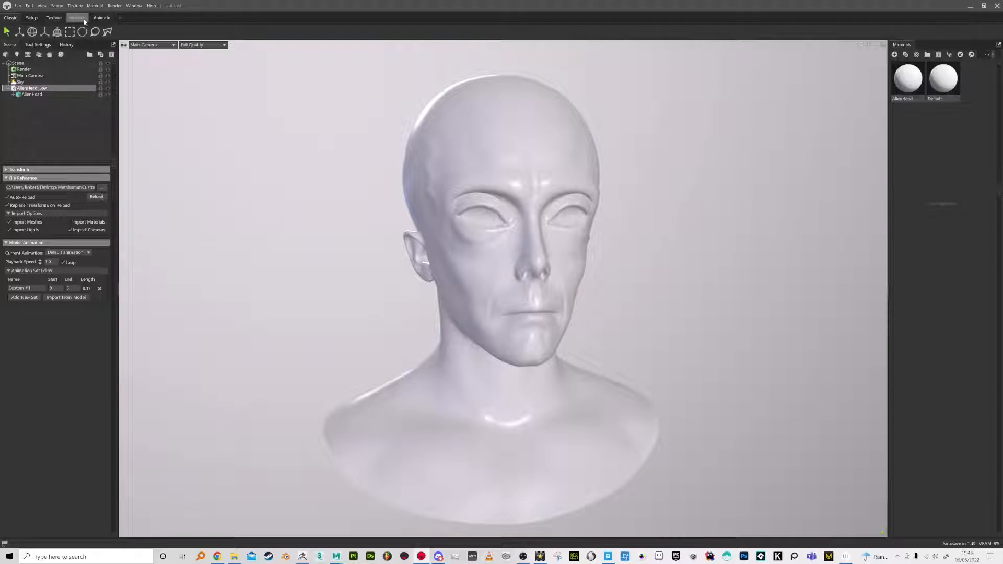
click(46, 19)
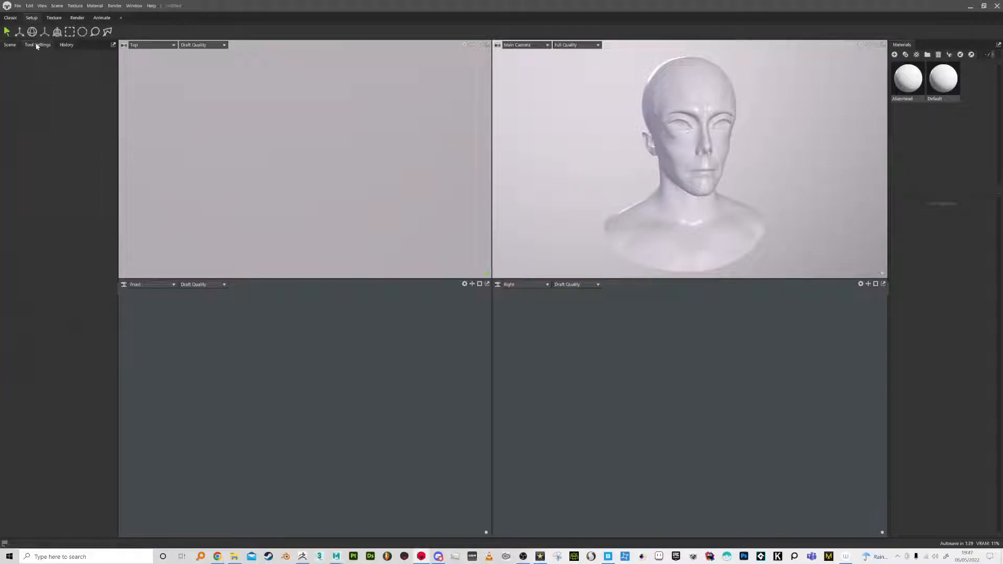
click(52, 17)
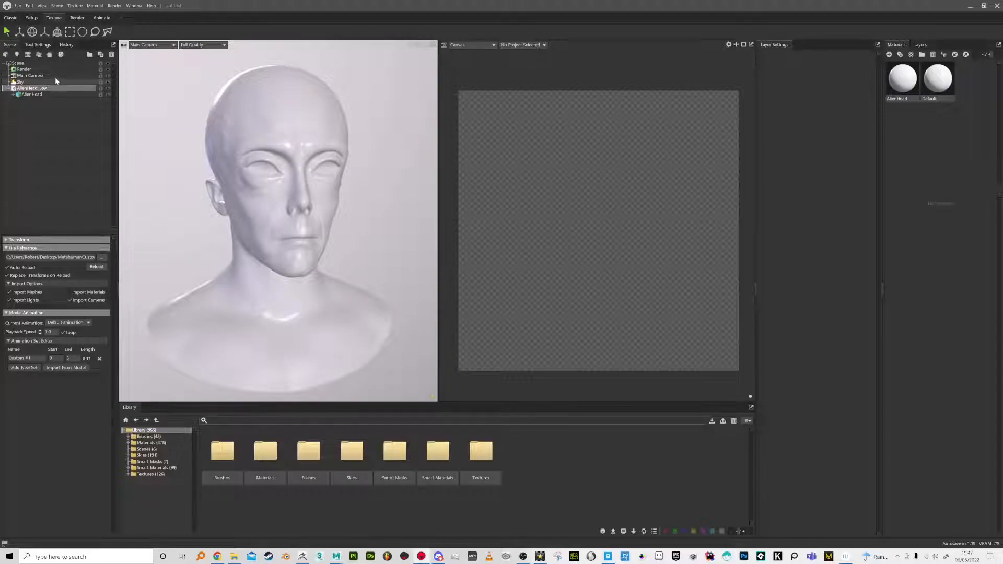
click(492, 45)
click(521, 47)
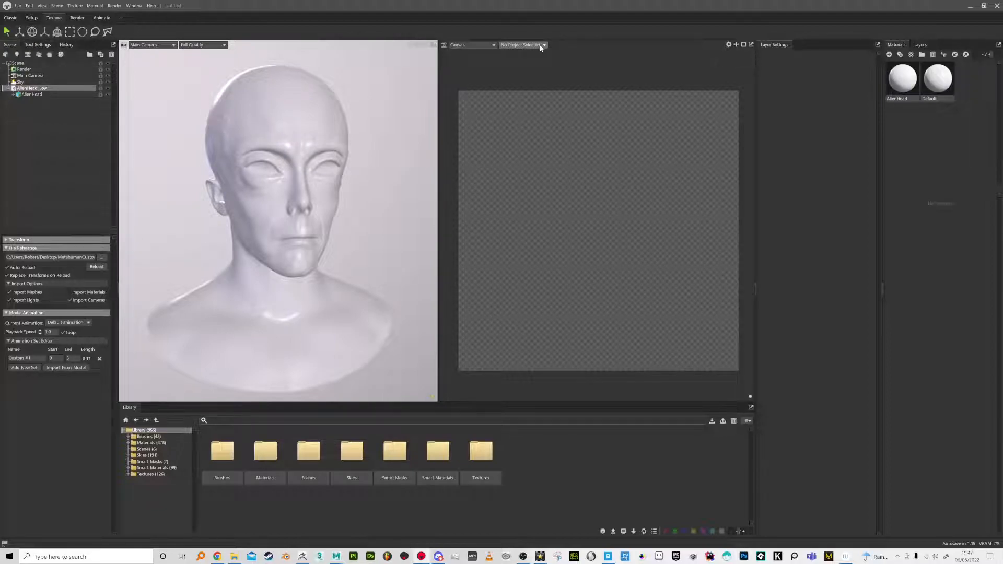
Create a new material and apply the Adobe material from the library to the alien head.
click(889, 54)
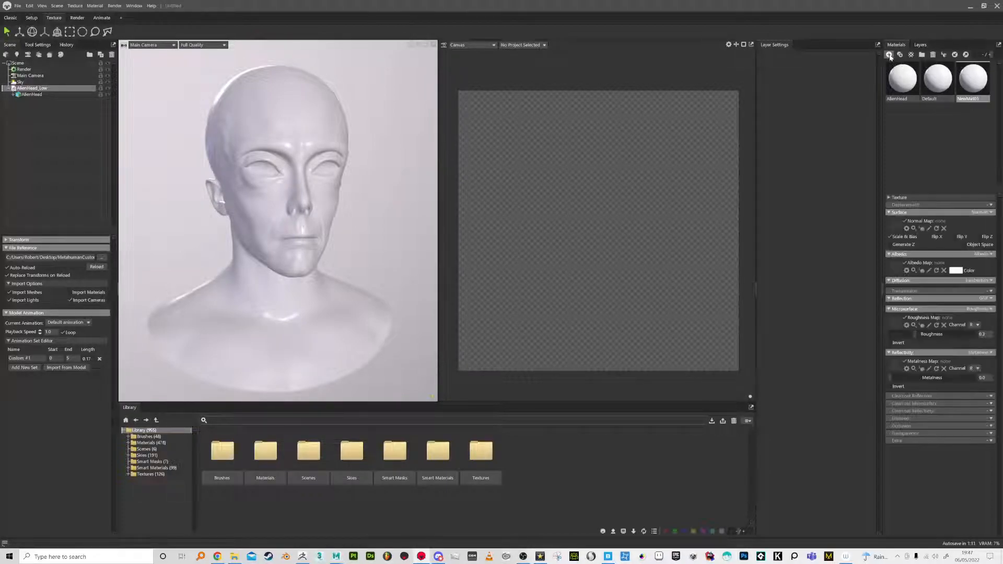
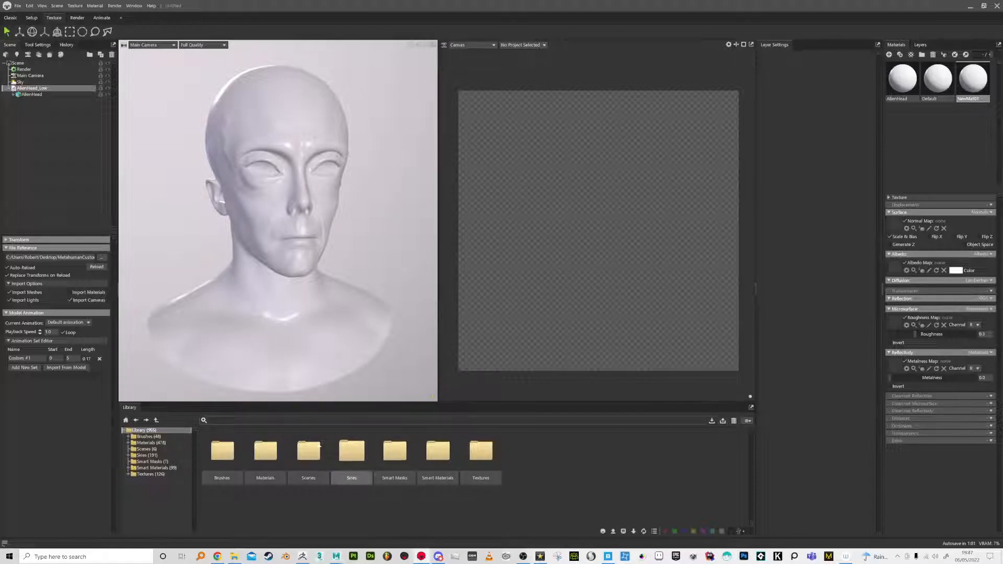
click(150, 443)
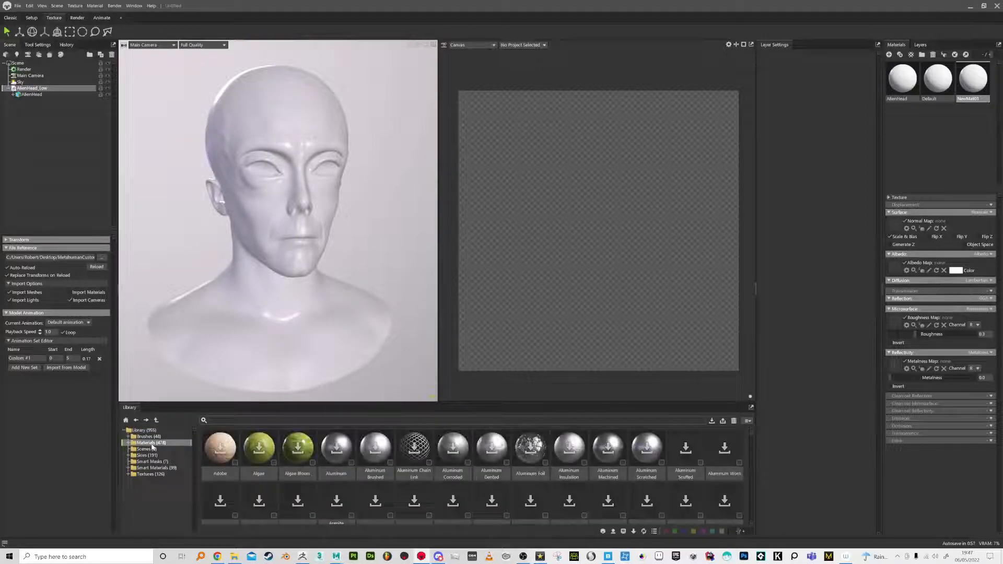
click(221, 449)
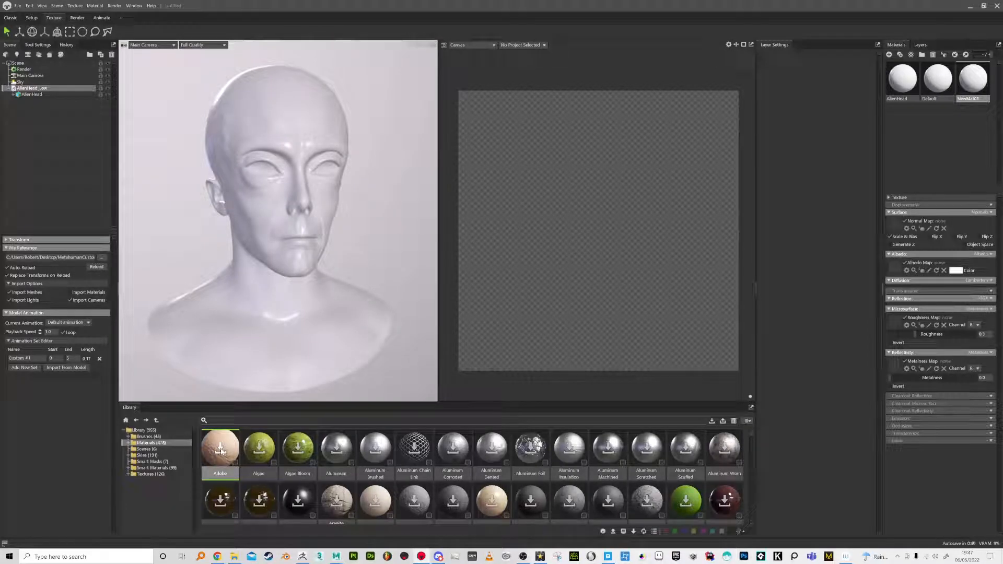
click(221, 448)
drag(221, 449, 791, 152)
drag(200, 439, 252, 300)
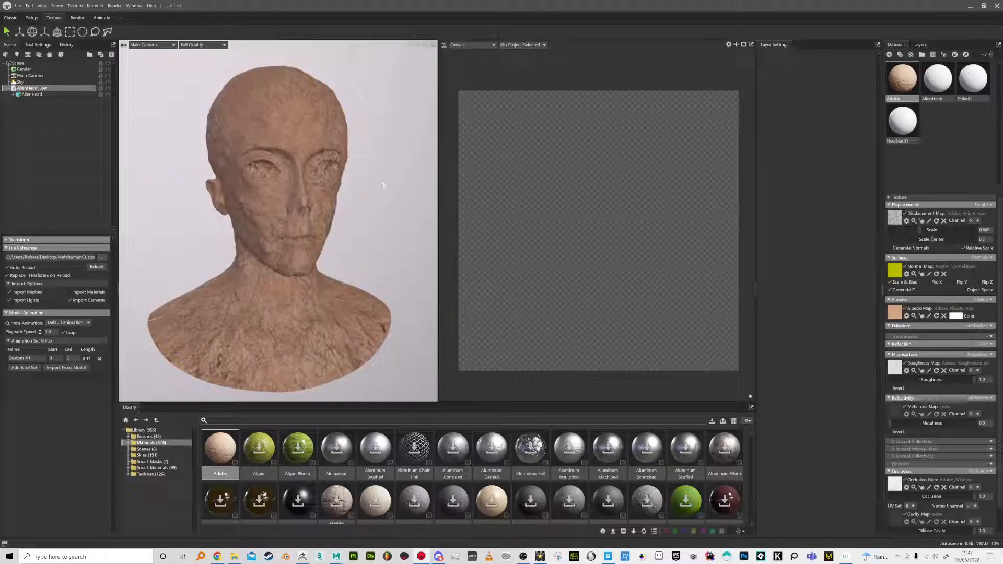
Add a texture project and load Test1_curve from the BakeMapsAlienHead folder as its Curvature input map.
click(921, 45)
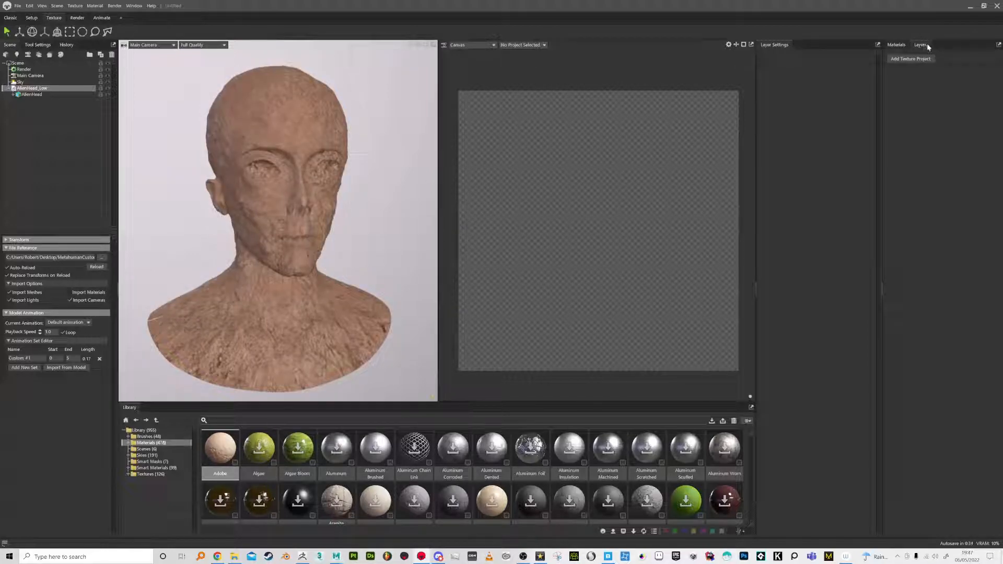
click(905, 60)
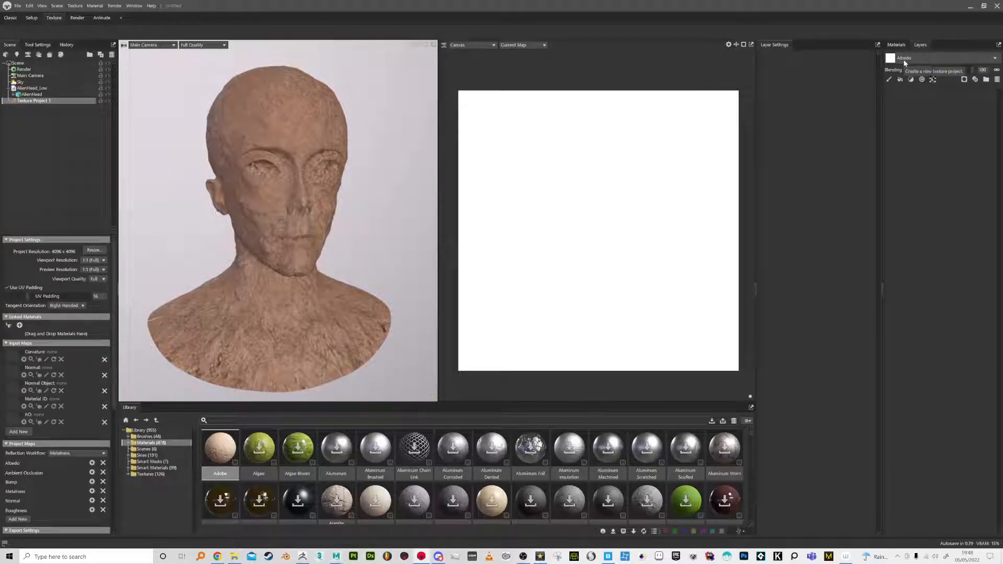
click(9, 355)
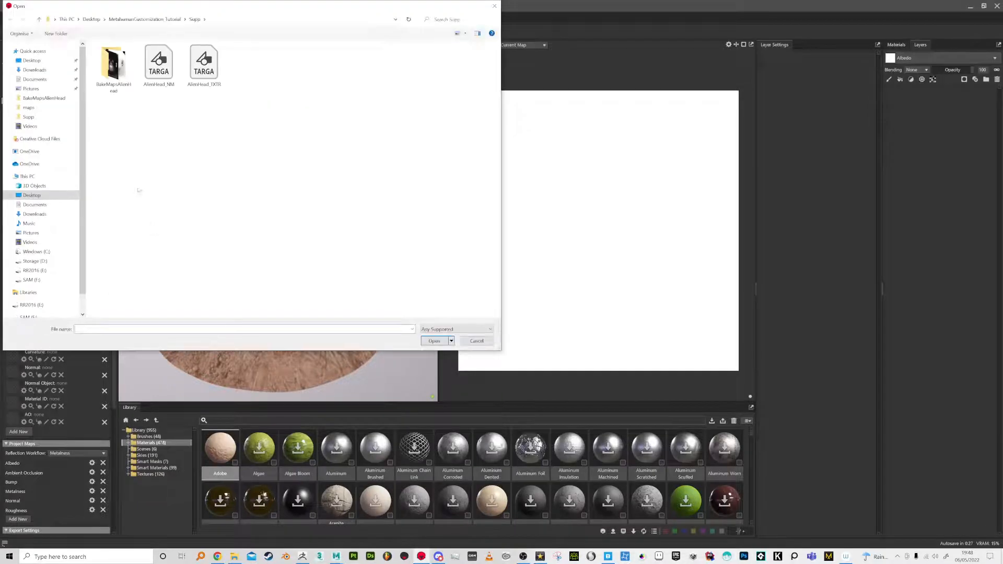
click(44, 98)
double_click(163, 74)
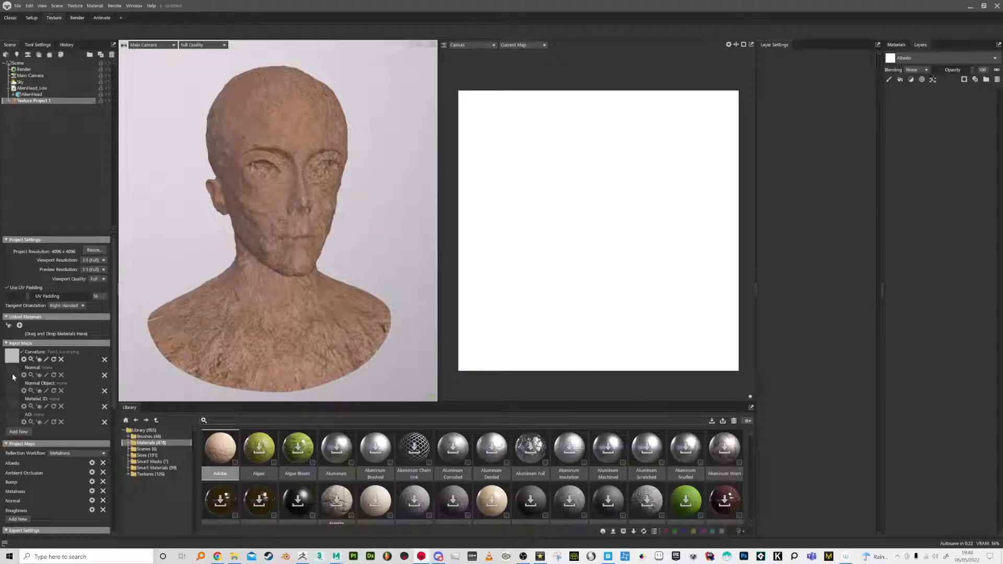
Load Test1_normal as the Normal input map and Test1_normalobj as the Normal Object input map.
click(12, 374)
double_click(204, 74)
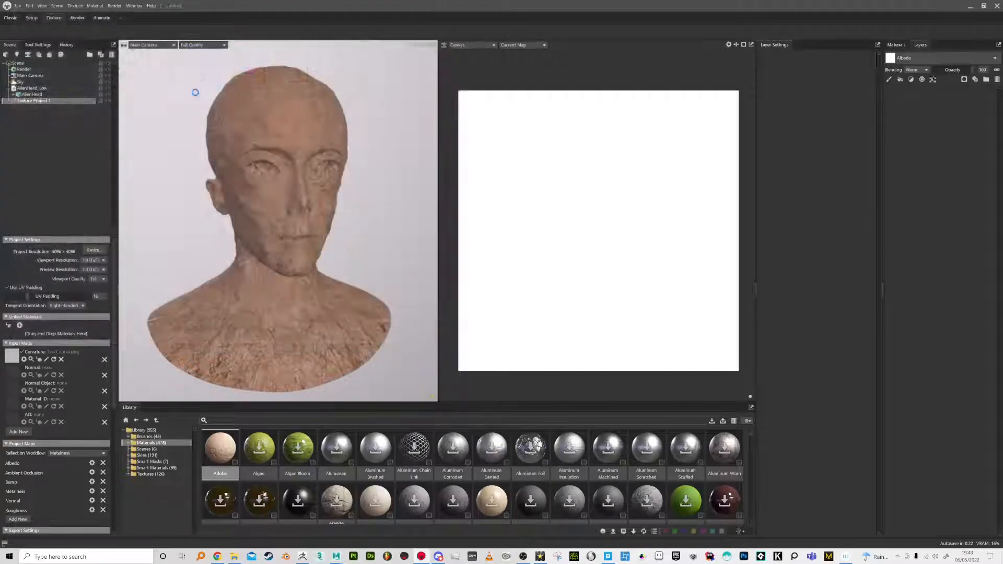
click(11, 392)
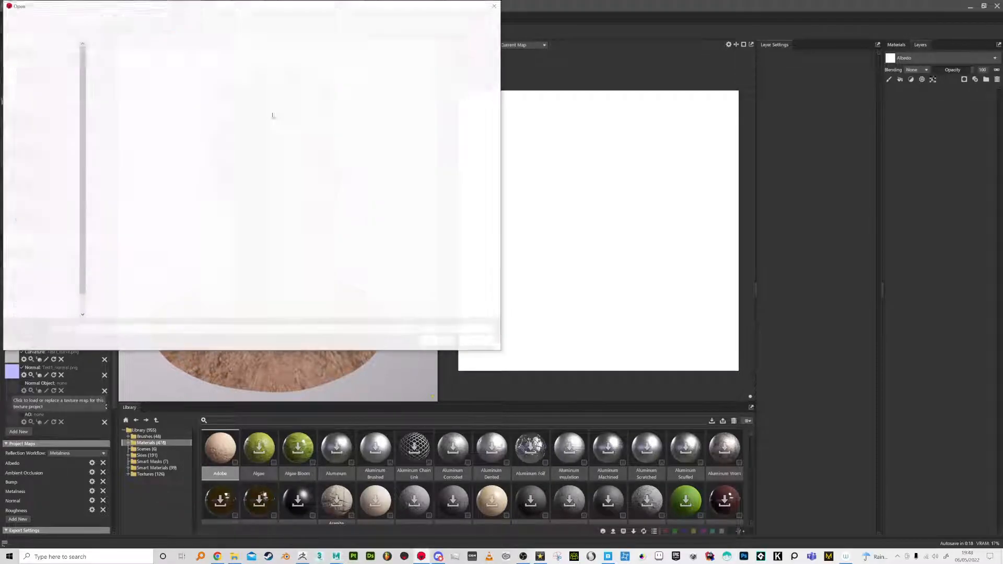
double_click(247, 68)
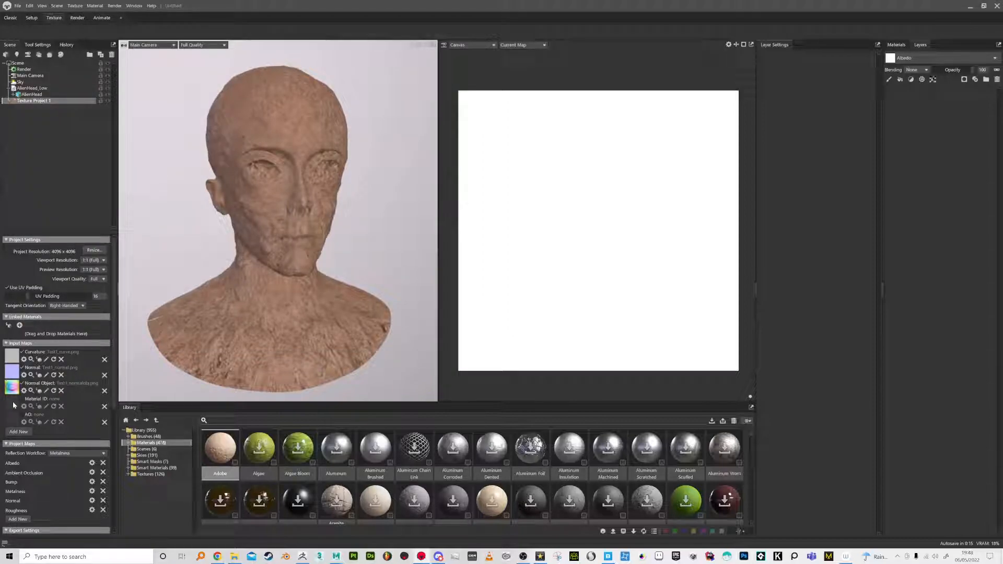
Load Test1_ao as the texture project's AO input map.
click(13, 418)
click(114, 69)
double_click(114, 69)
Add a Thickness input map to the texture project and load Test1_thickness into it.
scroll(58, 386, down, 1)
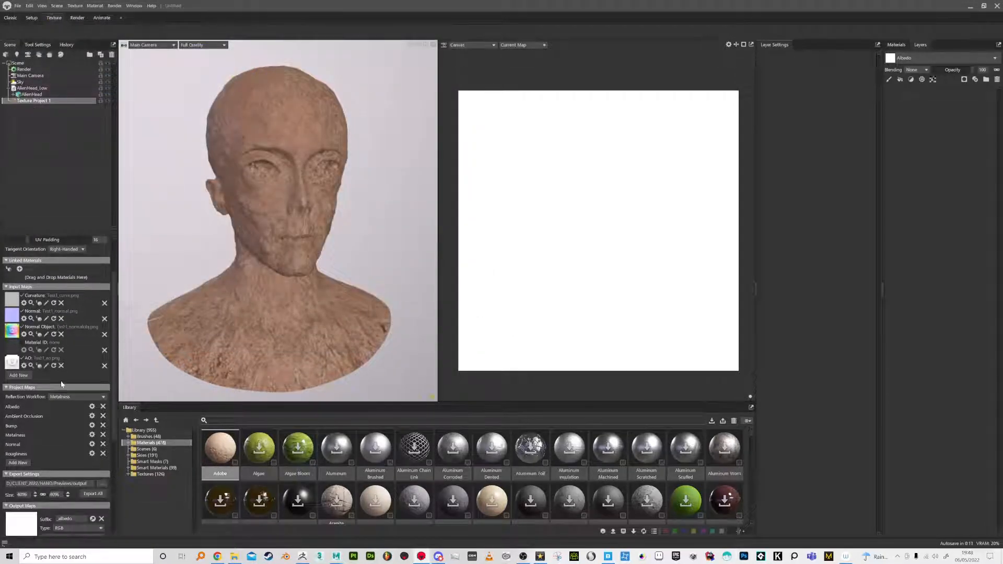
click(17, 376)
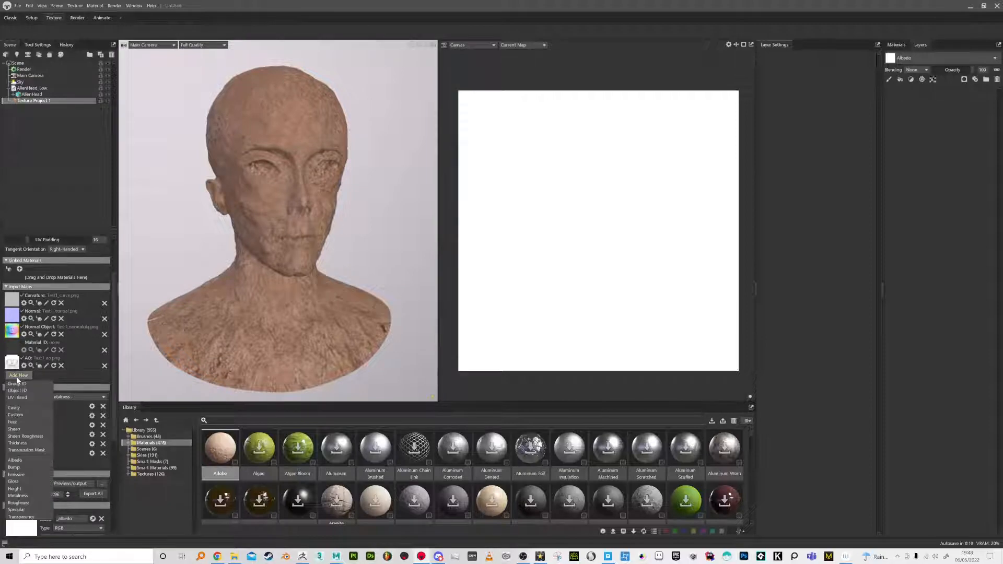
click(27, 448)
click(299, 68)
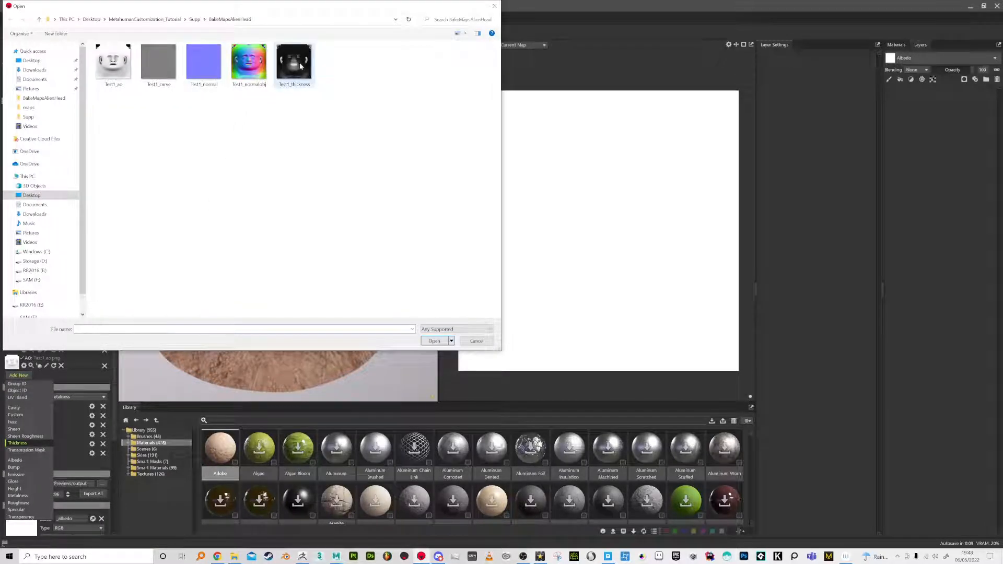
double_click(299, 68)
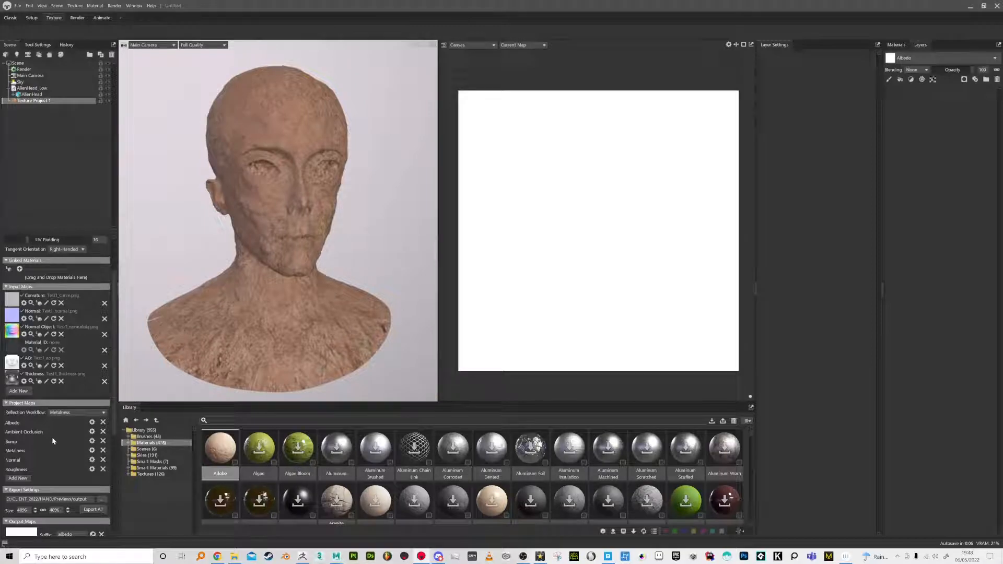
Examine the alien head and review the texture project's input maps, project maps, export settings and output maps.
scroll(246, 192, up, 10)
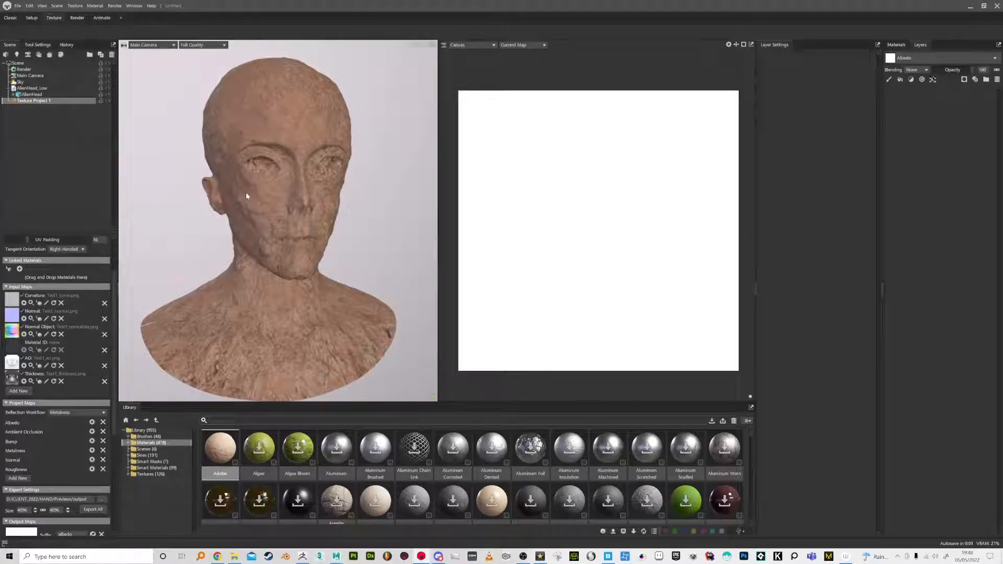
drag(272, 222, 315, 209)
scroll(254, 212, down, 5)
scroll(60, 337, up, 2)
scroll(61, 337, down, 2)
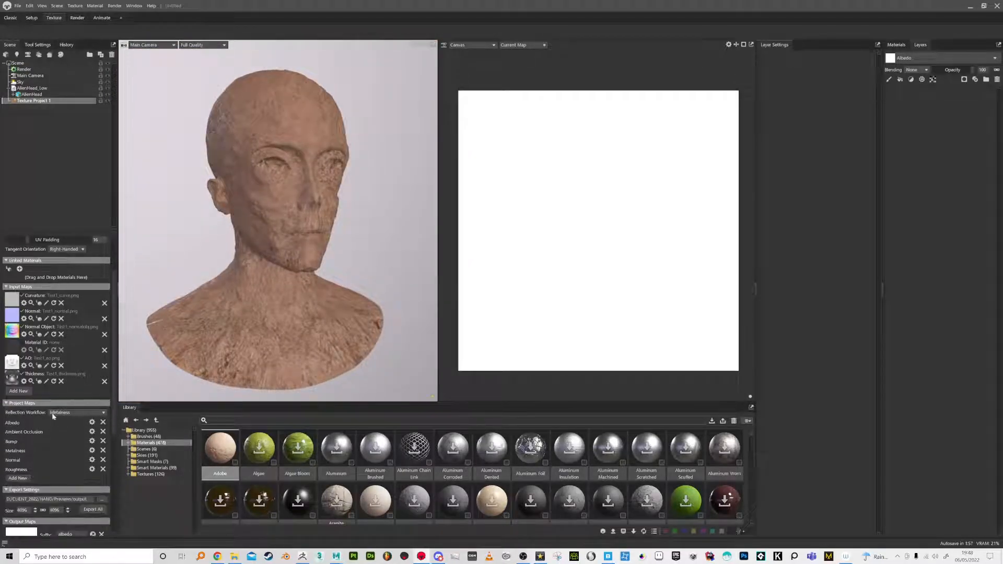
click(93, 423)
click(547, 254)
scroll(88, 437, down, 3)
scroll(88, 437, down, 3)
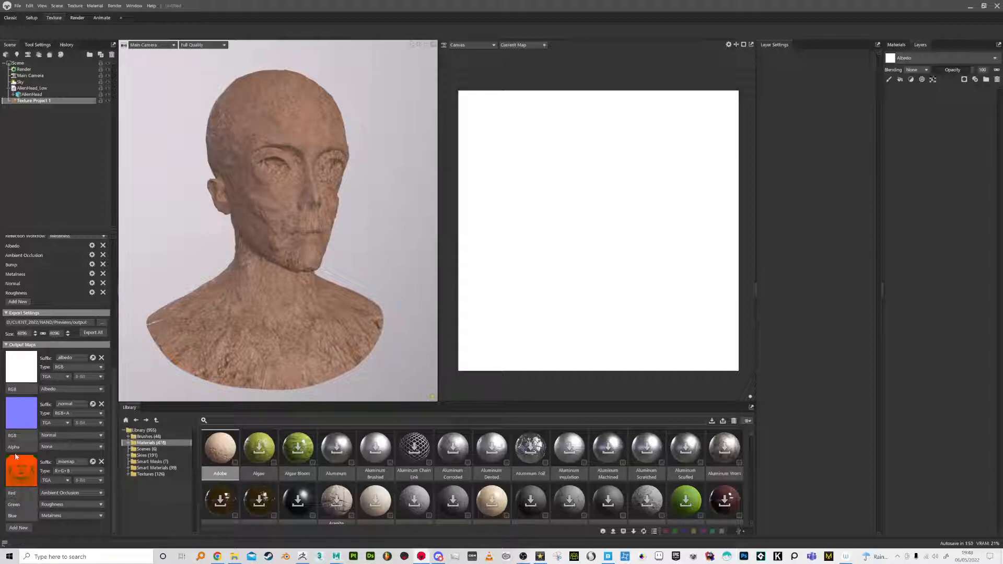
scroll(18, 490, up, 10)
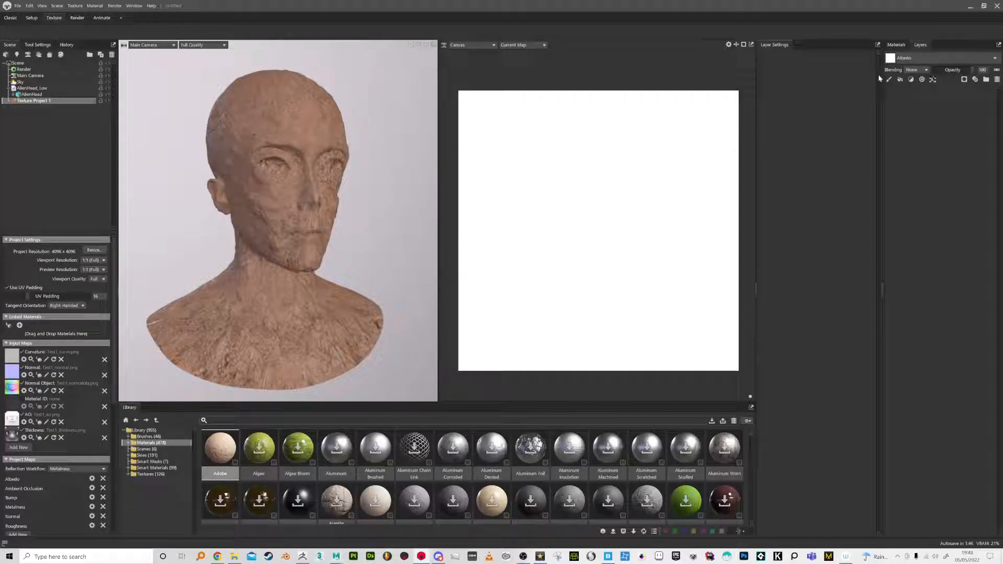
Add a fill layer and load head_color_map from the recent files as its Albedo map.
drag(883, 90, 840, 95)
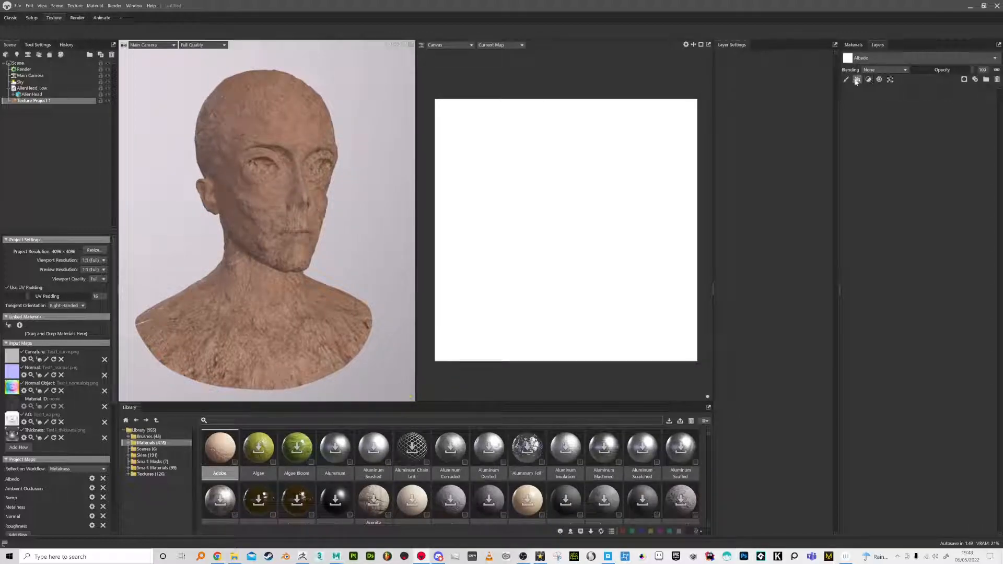
click(857, 80)
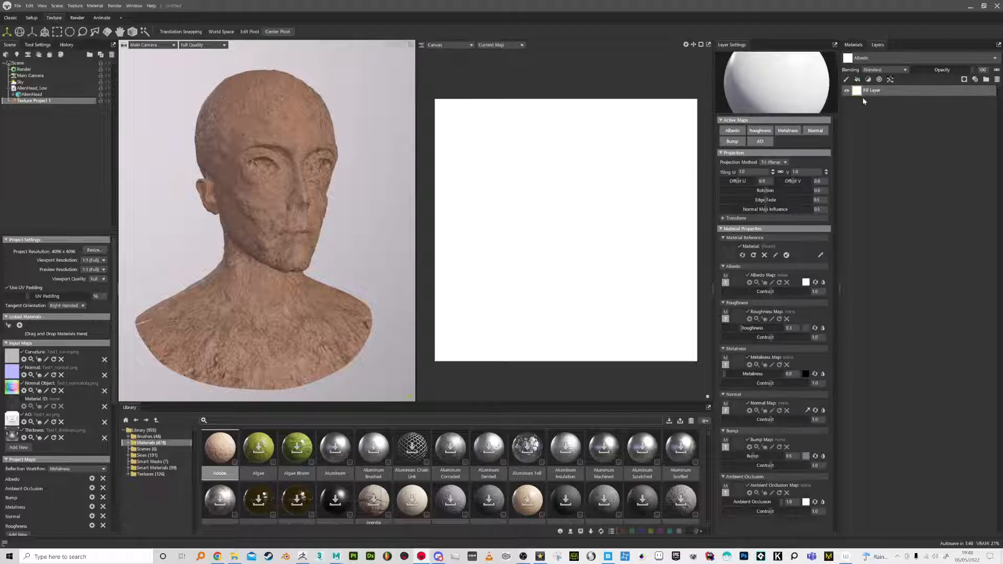
click(732, 131)
click(731, 132)
click(749, 282)
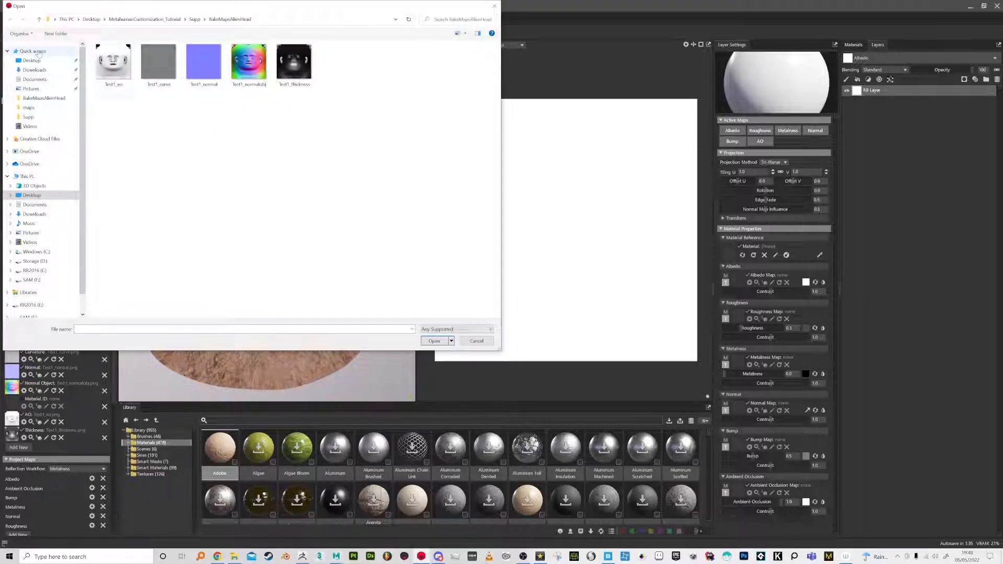
click(38, 53)
double_click(139, 210)
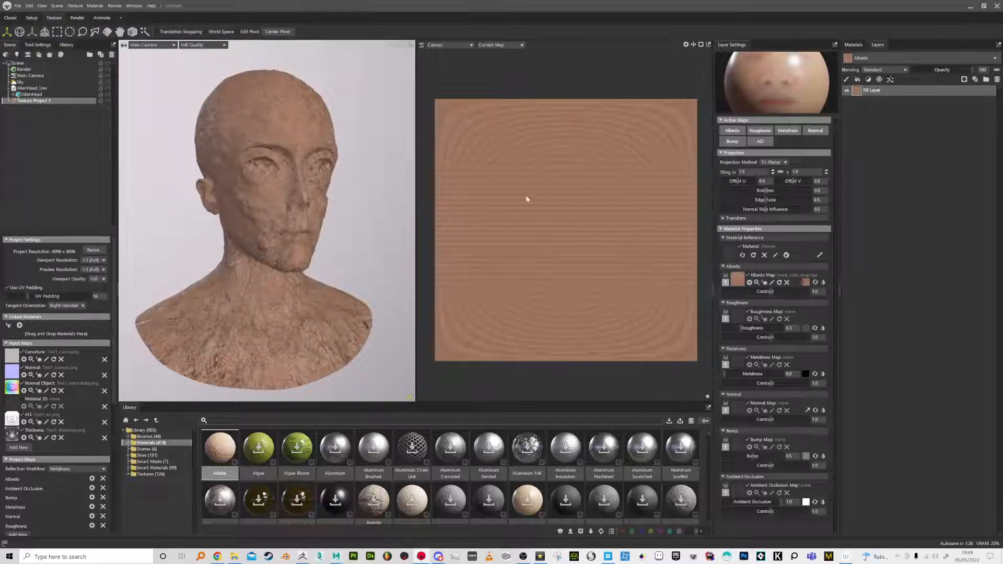
drag(376, 229, 371, 230)
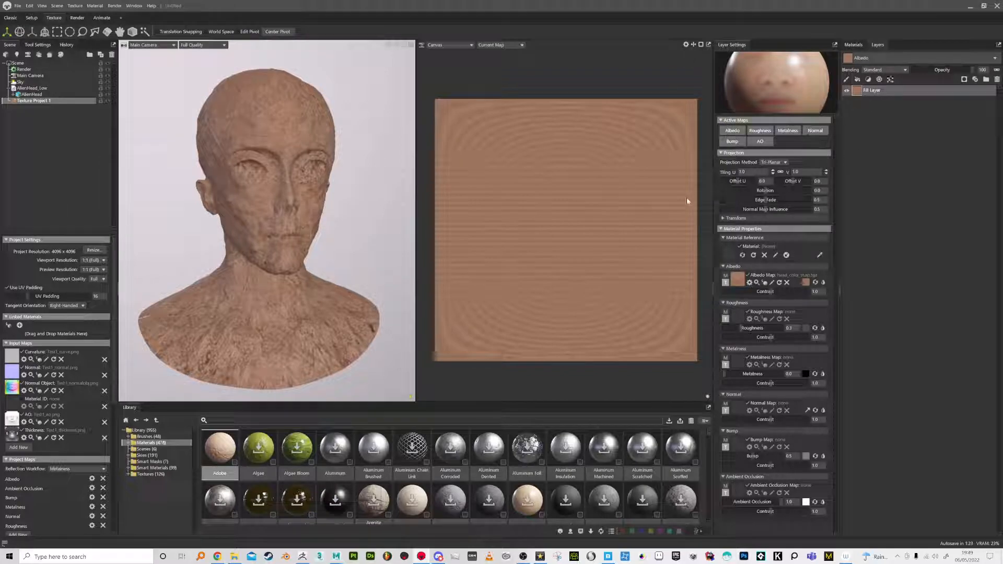
Try to apply the NewMat01, Default and Adobe materials in turn to the alien head.
click(853, 44)
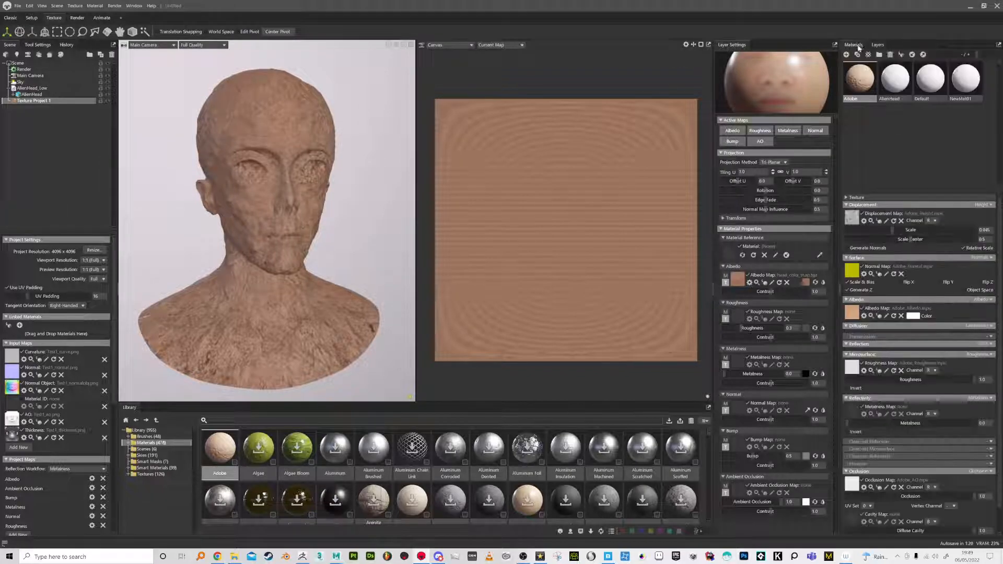
drag(965, 78, 277, 212)
drag(930, 81, 304, 227)
drag(859, 78, 274, 226)
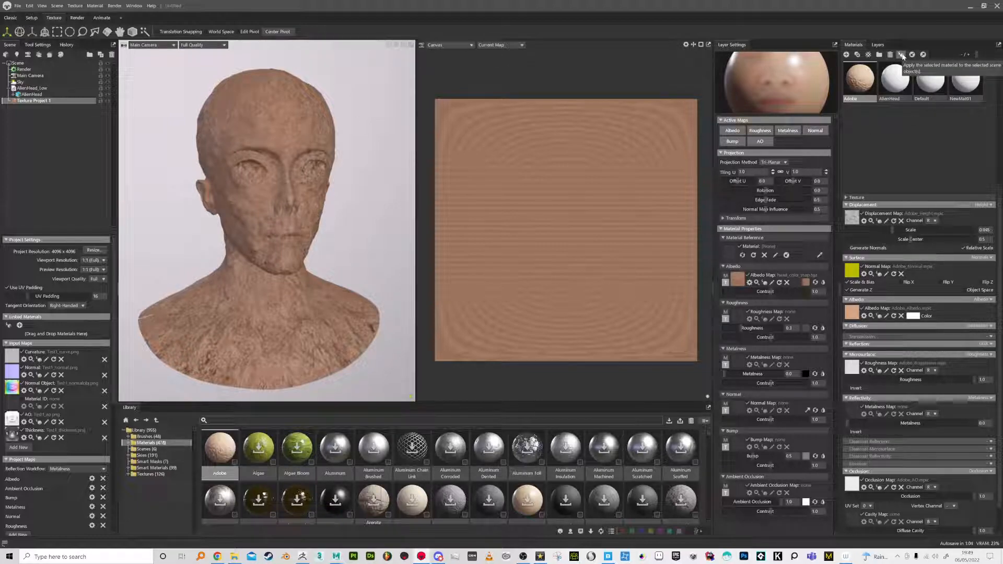
Create a new material and place it in a new material group.
click(847, 55)
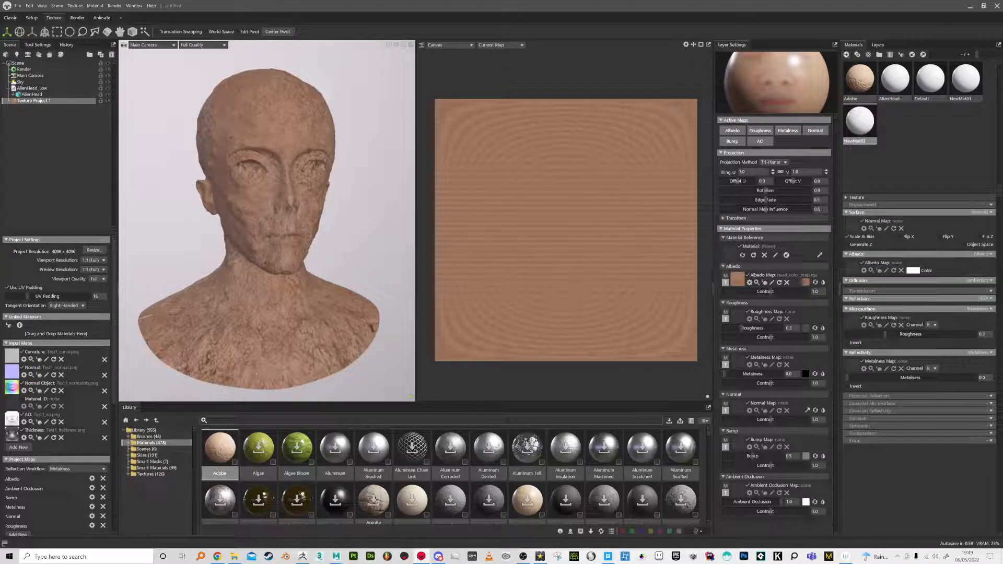
right_click(857, 124)
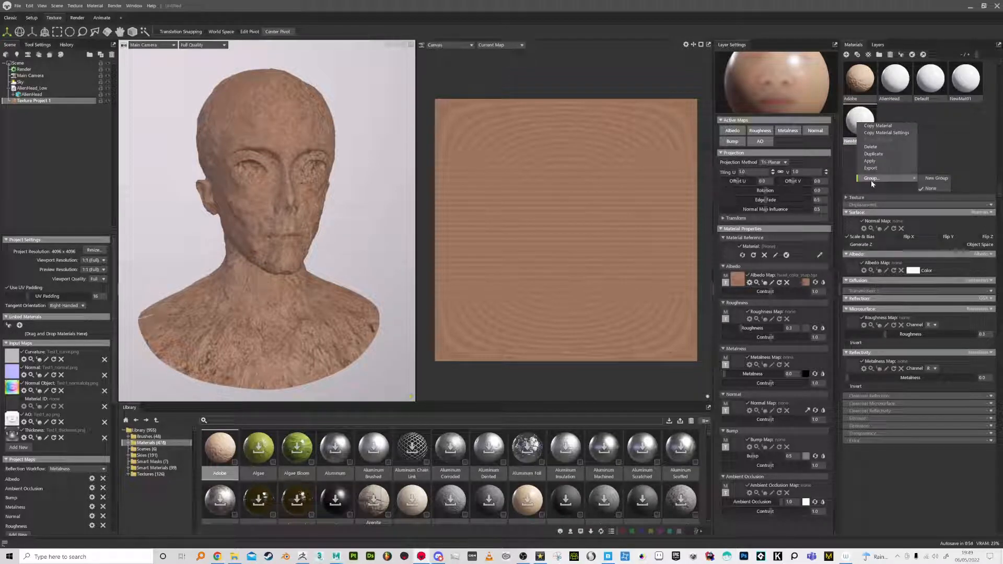
mouse_move(881, 178)
click(936, 178)
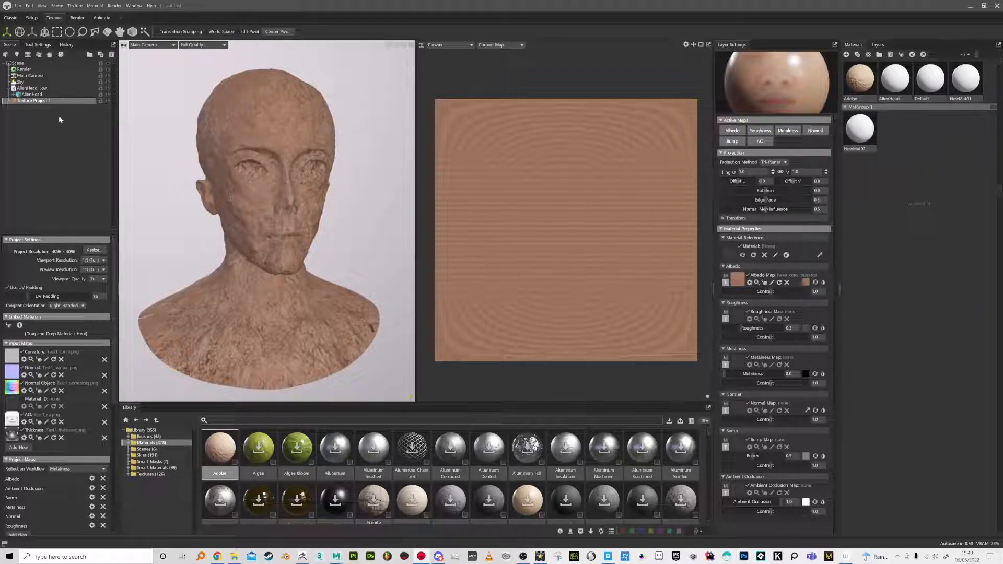
right_click(23, 103)
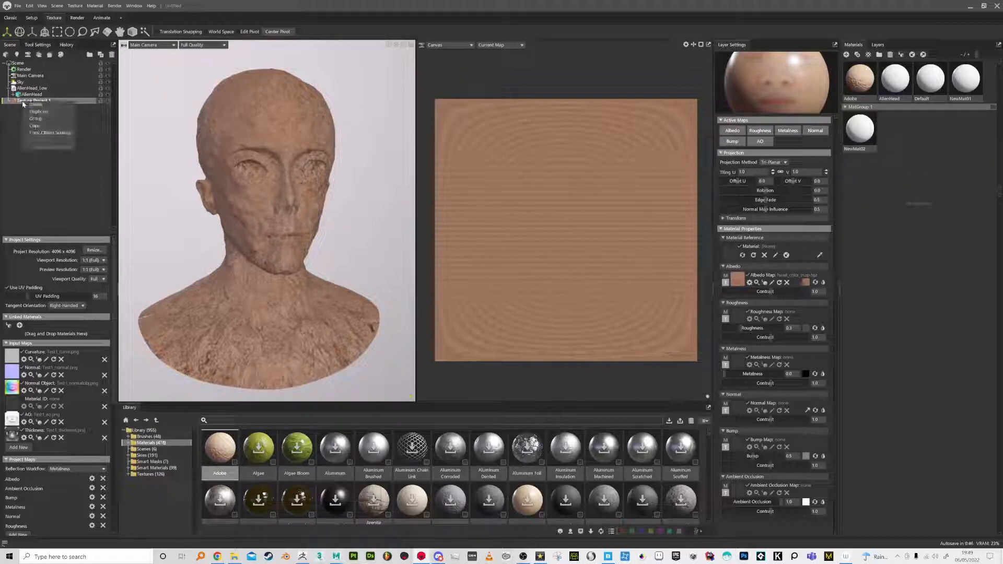
click(17, 102)
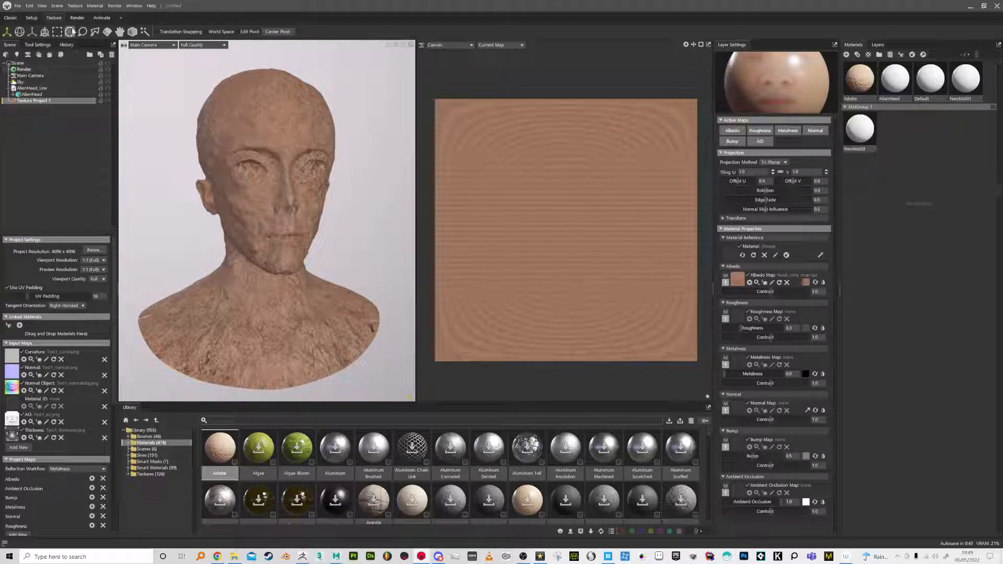
click(92, 6)
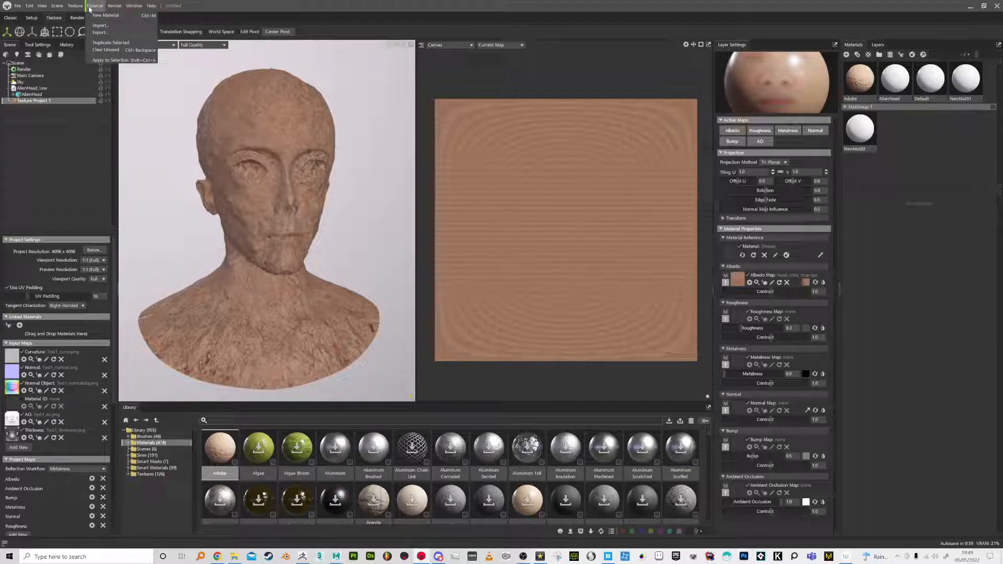
click(88, 10)
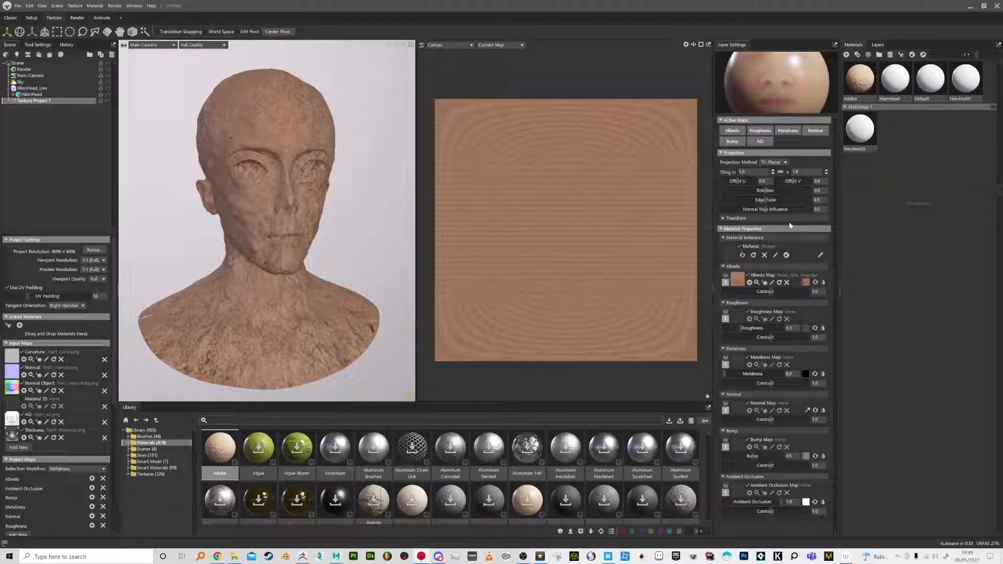
Slightly reduce the fill layer's albedo contrast and return to the layer list.
mouse_move(771, 291)
mouse_down()
mouse_move(800, 289)
mouse_move(766, 291)
mouse_up()
click(877, 45)
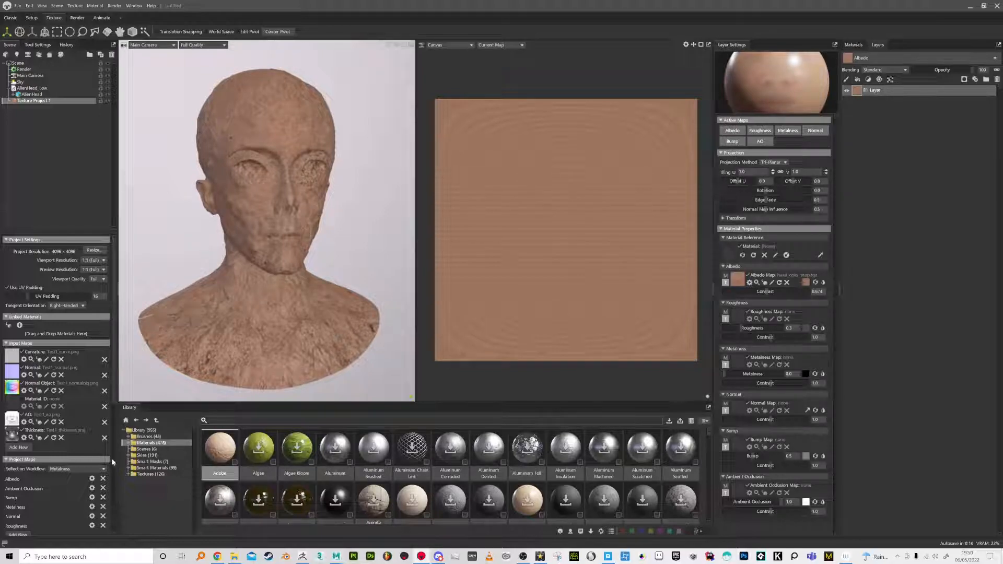
Link the AlienHead material to the texture project and apply it to the head model.
scroll(114, 376, down, 5)
scroll(116, 366, up, 5)
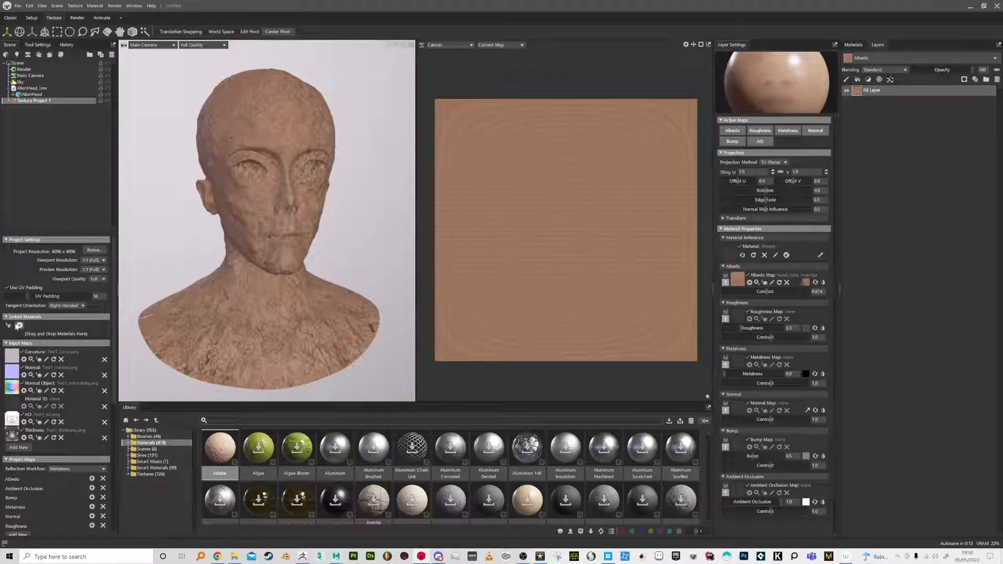
click(853, 45)
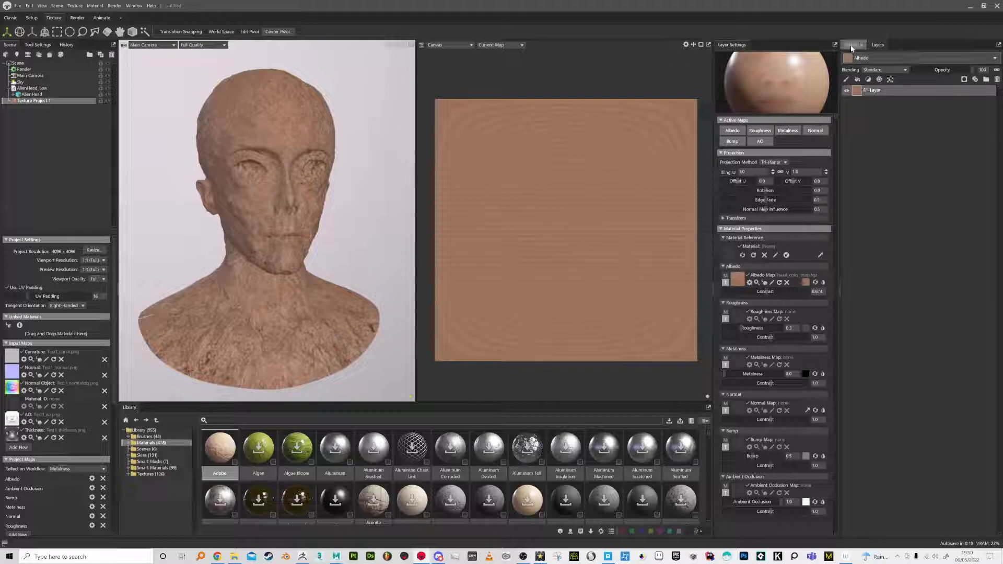
drag(895, 79, 26, 331)
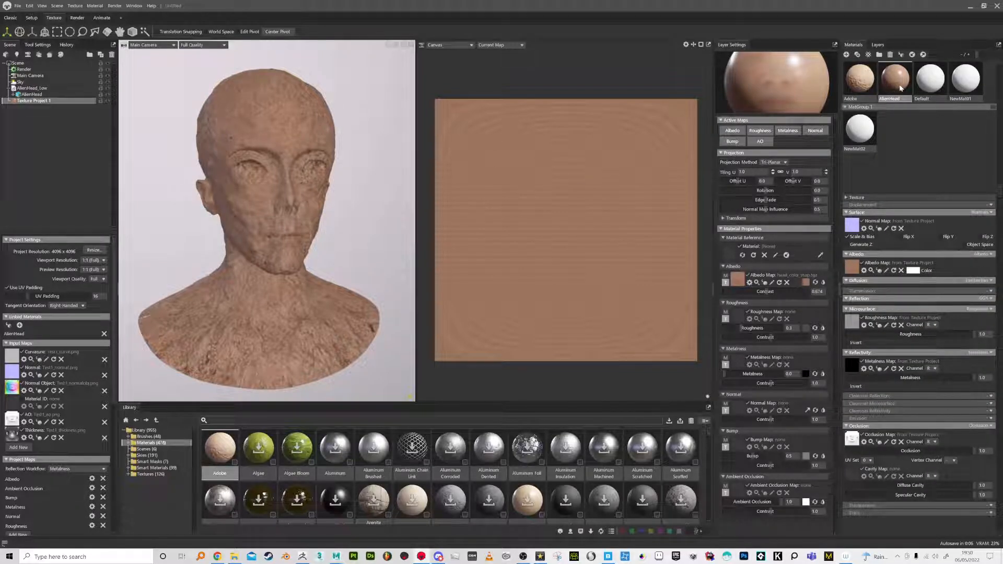
drag(824, 94, 277, 113)
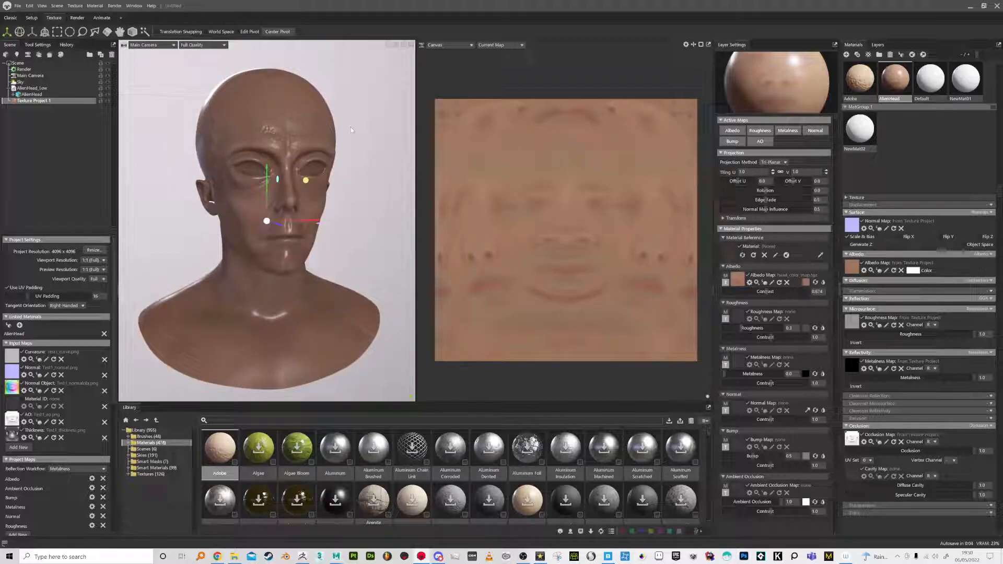
drag(352, 138, 368, 149)
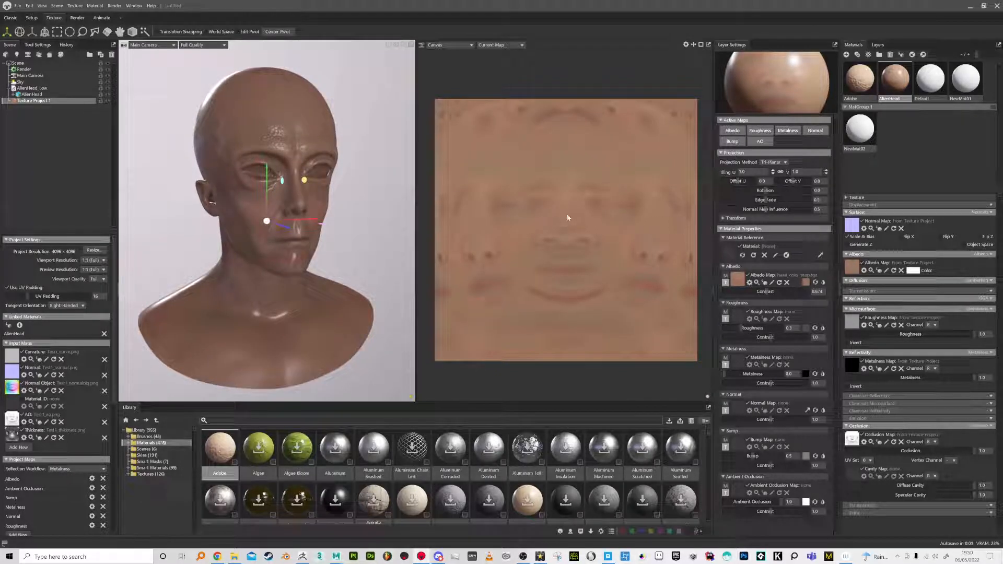
Leave the current Albedo map in place and set the fill layer's projection method to UV.
click(737, 280)
click(476, 342)
click(773, 163)
click(775, 170)
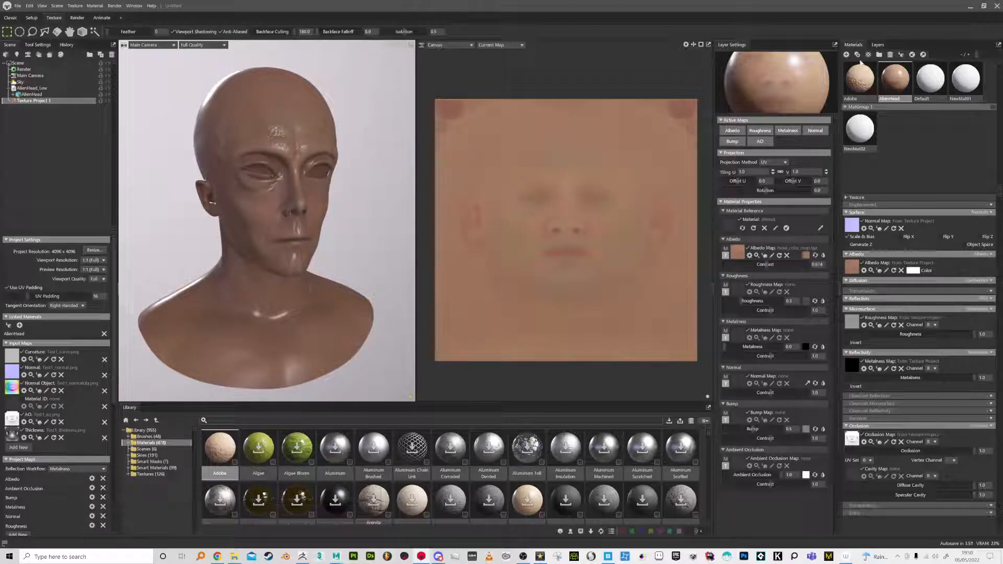
Load head_roughness_map as the fill layer's Roughness map and lower the roughness to about 0.4.
click(878, 45)
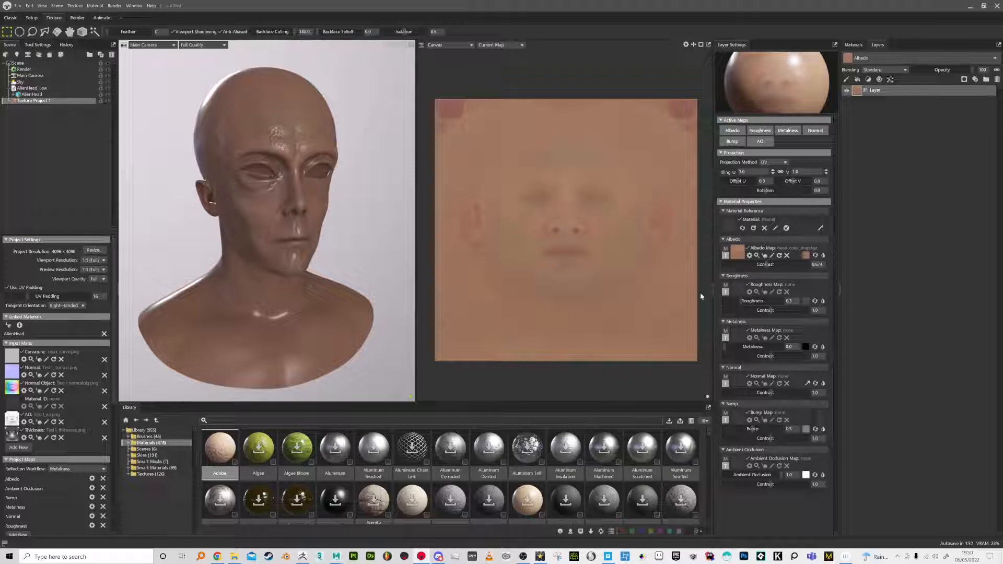
click(741, 295)
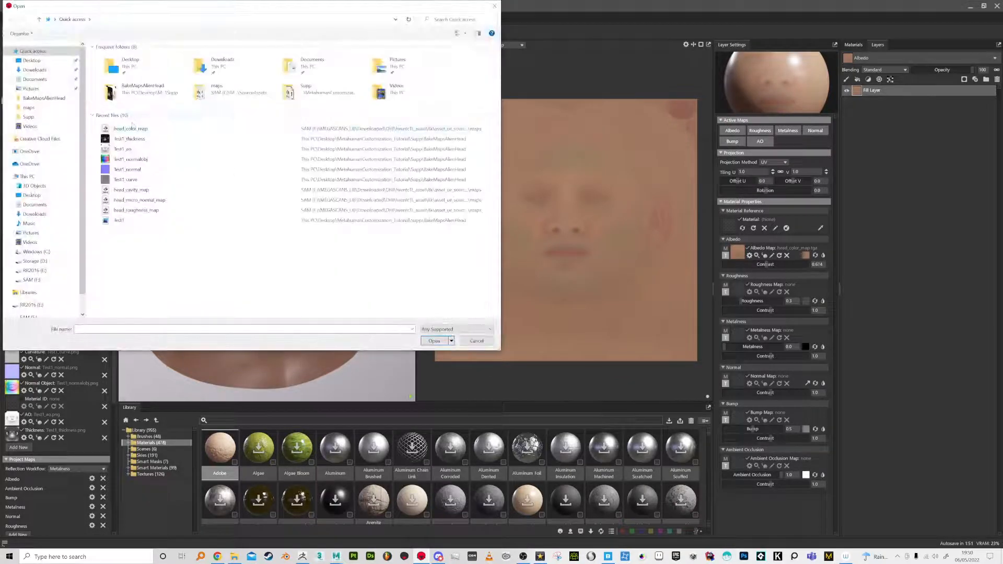
double_click(151, 210)
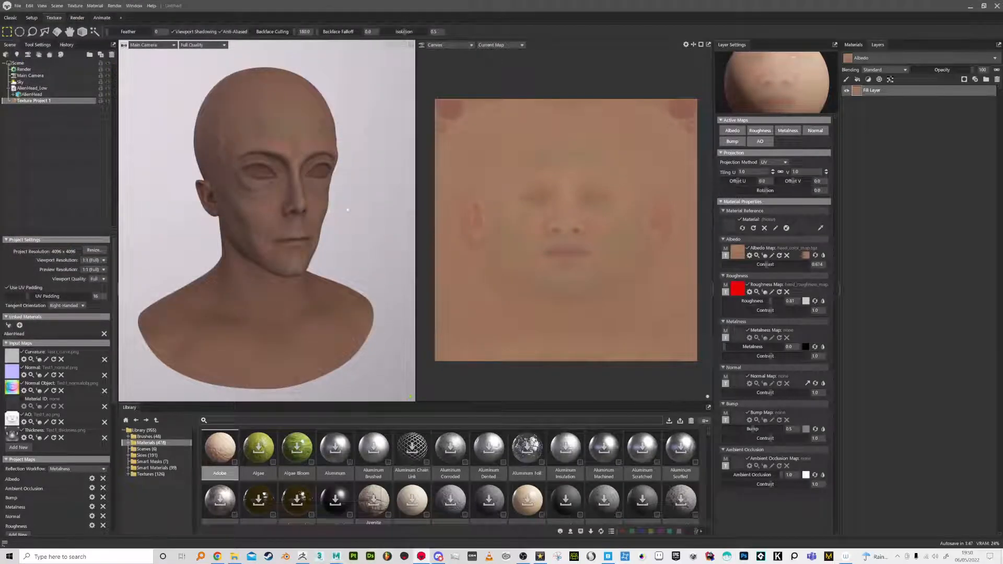
drag(768, 303, 747, 301)
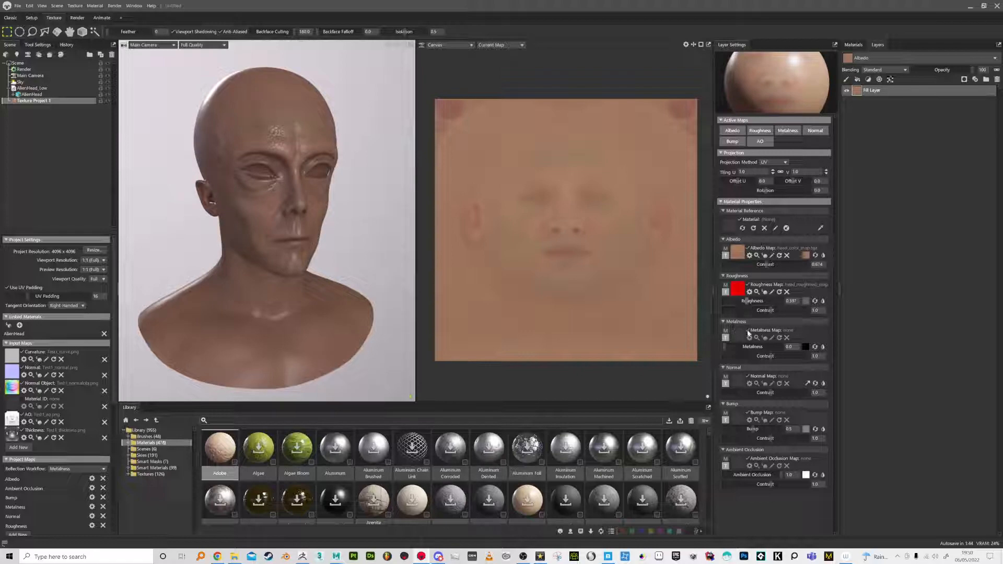
Load Test1_normal as the fill layer's Normal map.
click(738, 382)
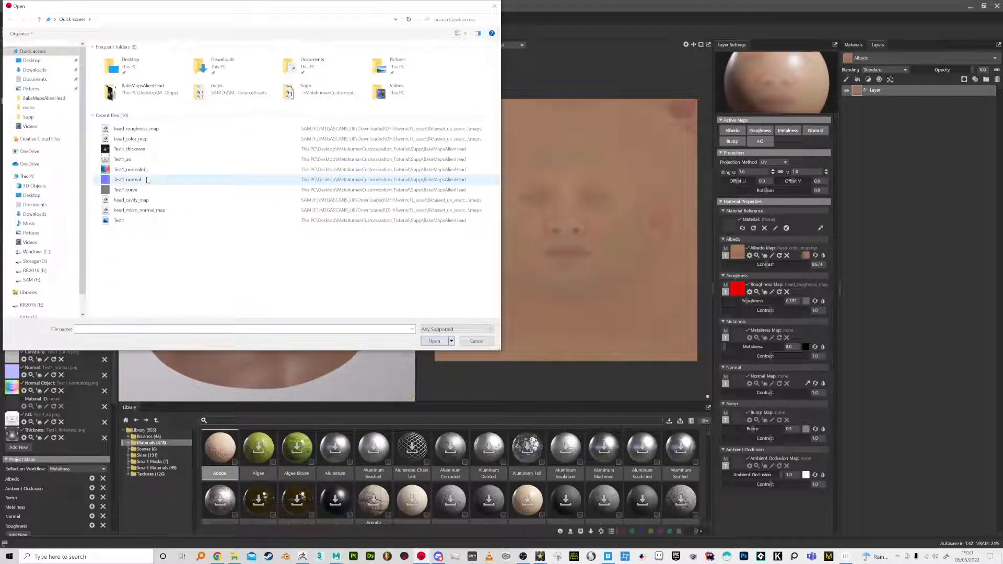
double_click(130, 180)
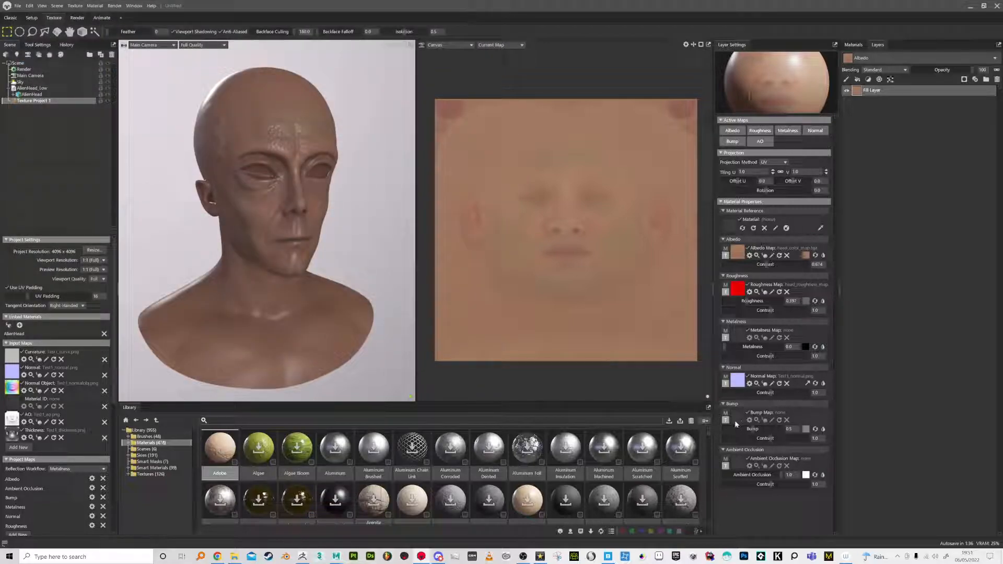
Load Test1_ao as the fill layer's Ambient Occlusion map and adjust the occlusion strength.
click(736, 465)
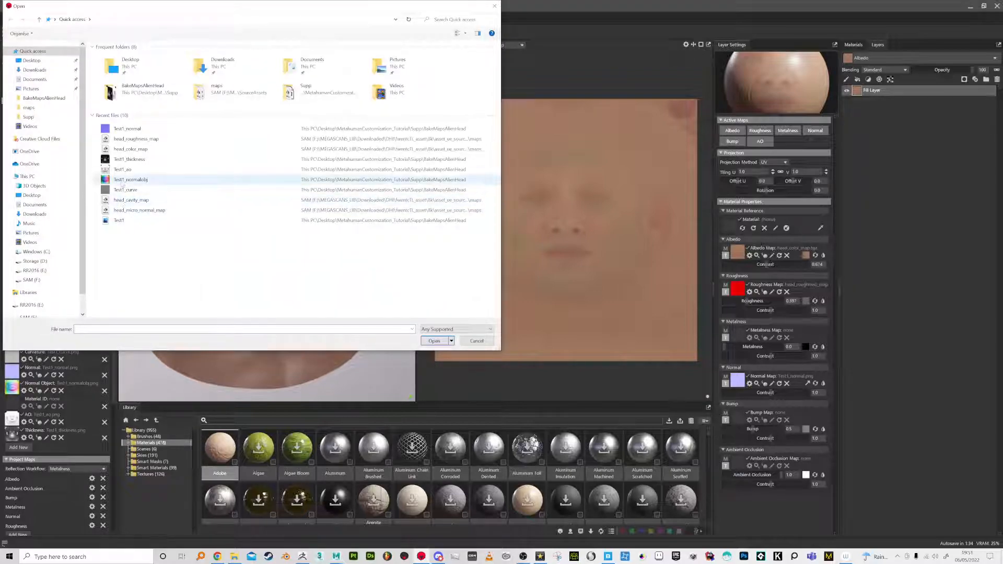
double_click(124, 170)
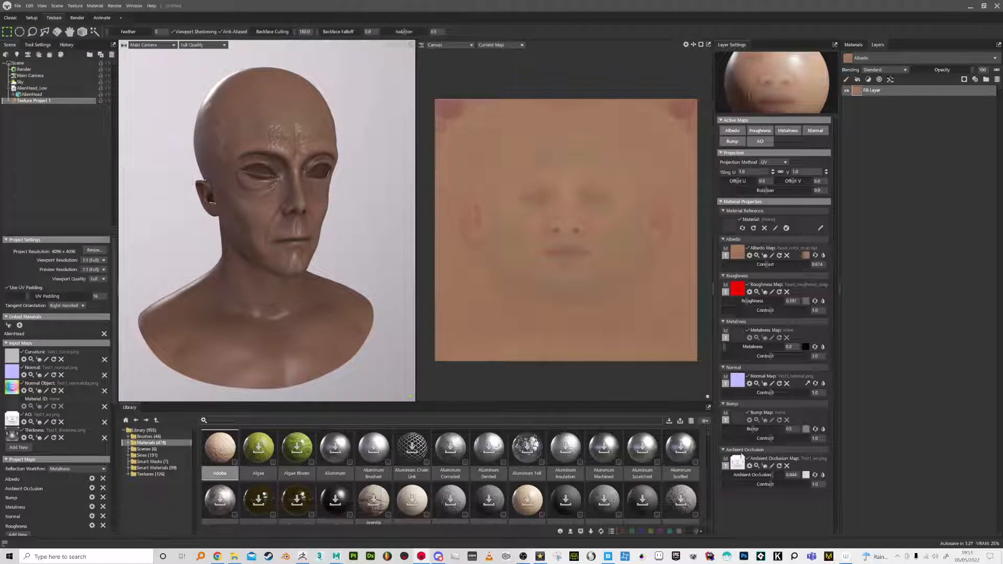
mouse_move(772, 476)
mouse_down()
mouse_move(746, 483)
mouse_move(770, 484)
mouse_up()
Raise the fill layer's roughness slightly while checking the head's shine, and add a paint layer above it.
drag(355, 293, 335, 293)
scroll(343, 254, up, 5)
scroll(343, 254, down, 4)
alt+drag(343, 254, 397, 264)
drag(751, 302, 766, 303)
scroll(344, 251, down, 4)
alt+drag(346, 229, 353, 230)
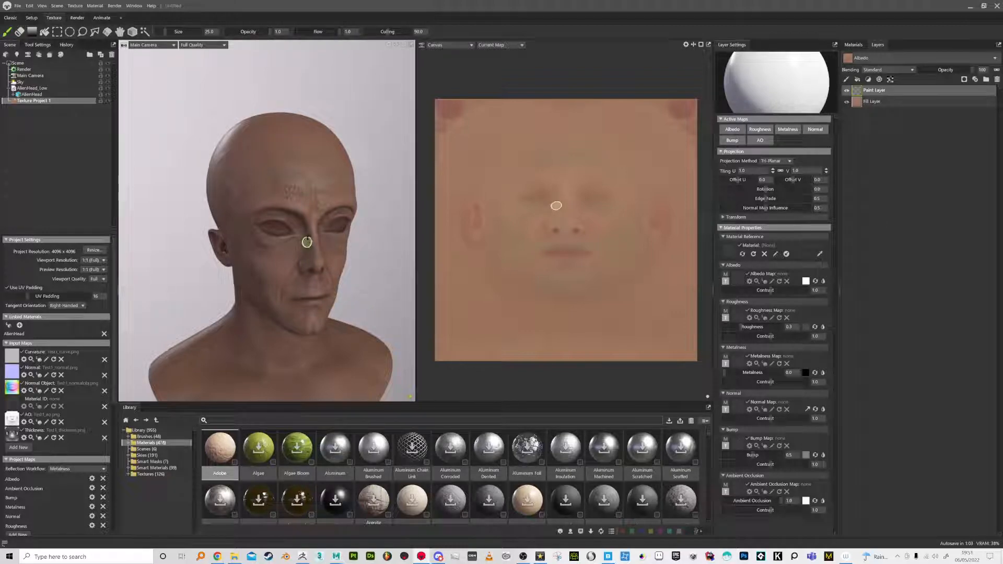
Try several white brush strokes across the forehead on the paint layer, undoing each one.
mouse_move(300, 197)
middle_down()
mouse_move(308, 236)
mouse_move(304, 213)
middle_up()
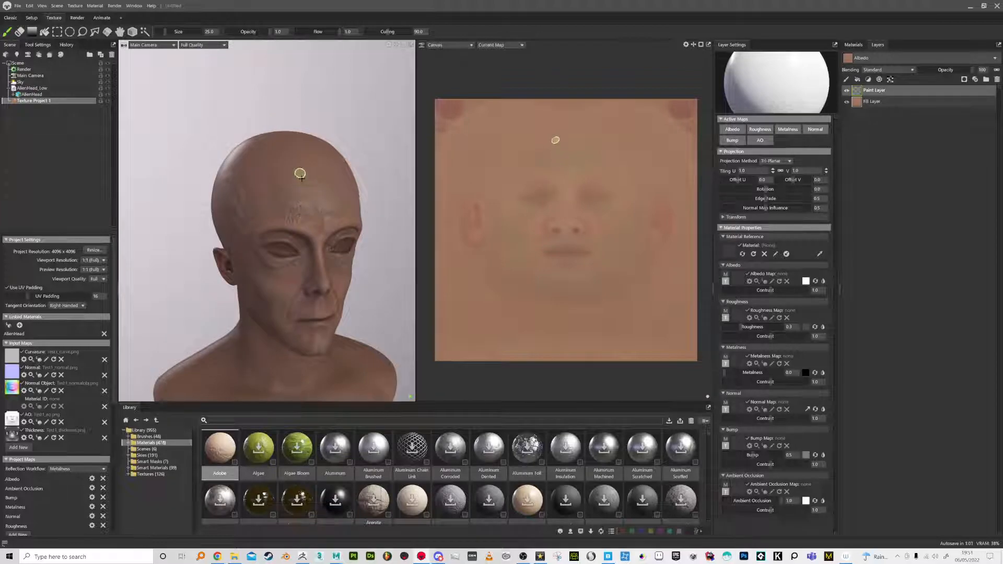
mouse_move(300, 174)
mouse_down()
mouse_move(303, 203)
mouse_move(316, 180)
mouse_up()
key(ctrl+z)
middle_drag(295, 190, 305, 181)
scroll(305, 181, up, 10)
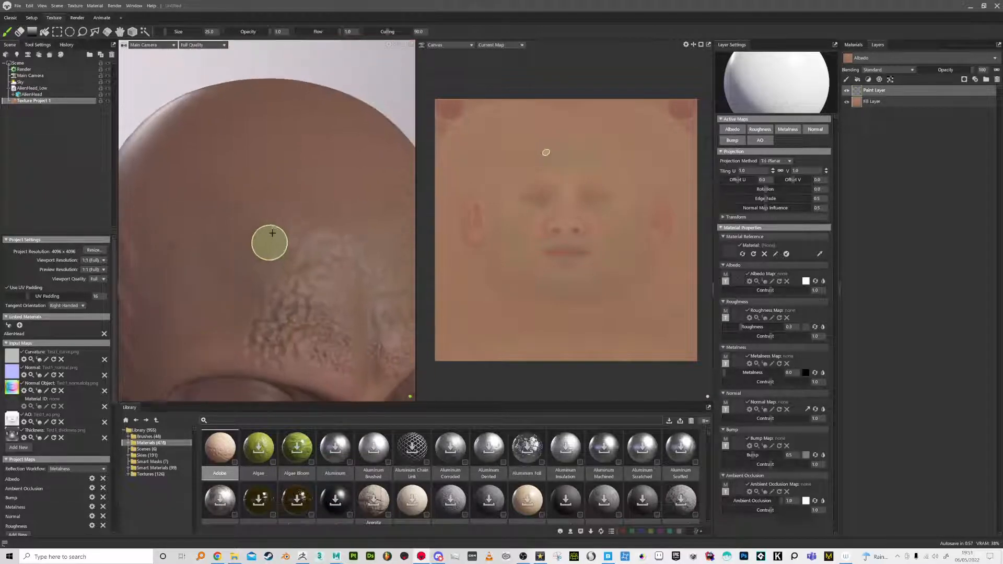
scroll(277, 236, down, 10)
mouse_move(262, 217)
mouse_down()
mouse_move(271, 187)
mouse_move(320, 183)
mouse_up()
key(ctrl+z)
drag(254, 194, 313, 194)
key(ctrl+z)
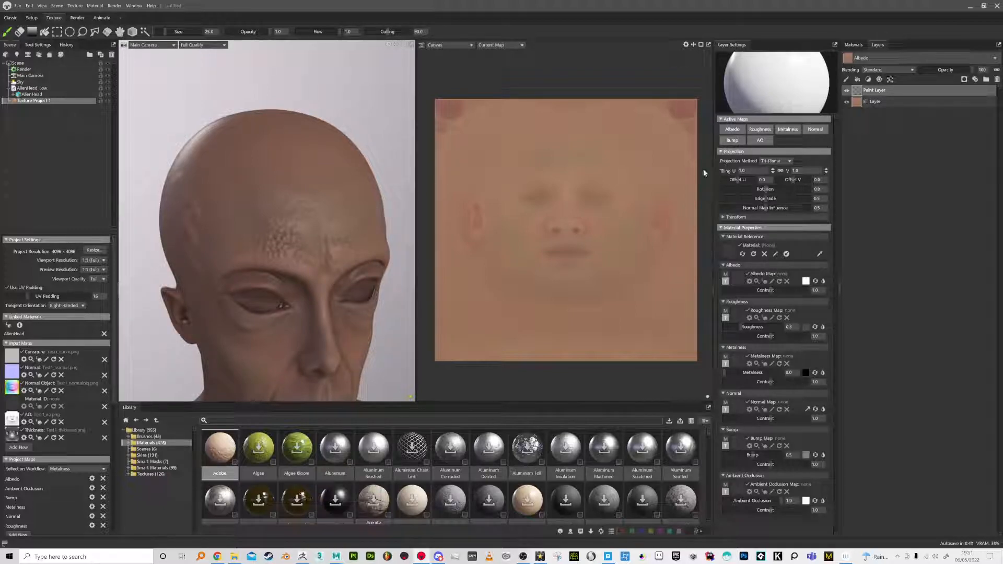
Show the library's Brushes category, select its first brush and try a stroke on the forehead.
click(148, 437)
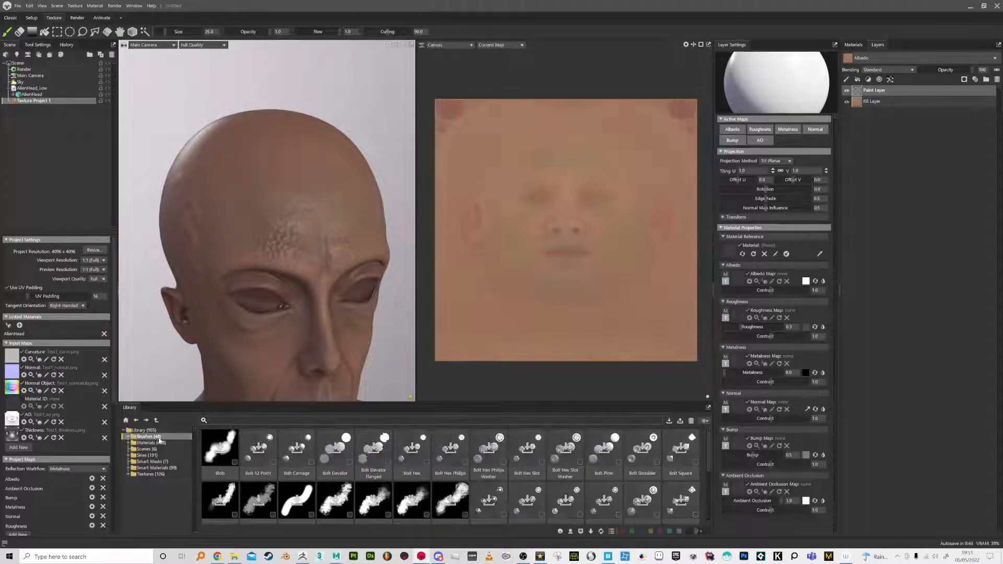
mouse_move(266, 240)
mouse_down()
mouse_move(303, 205)
mouse_move(319, 226)
mouse_up()
key(ctrl+z)
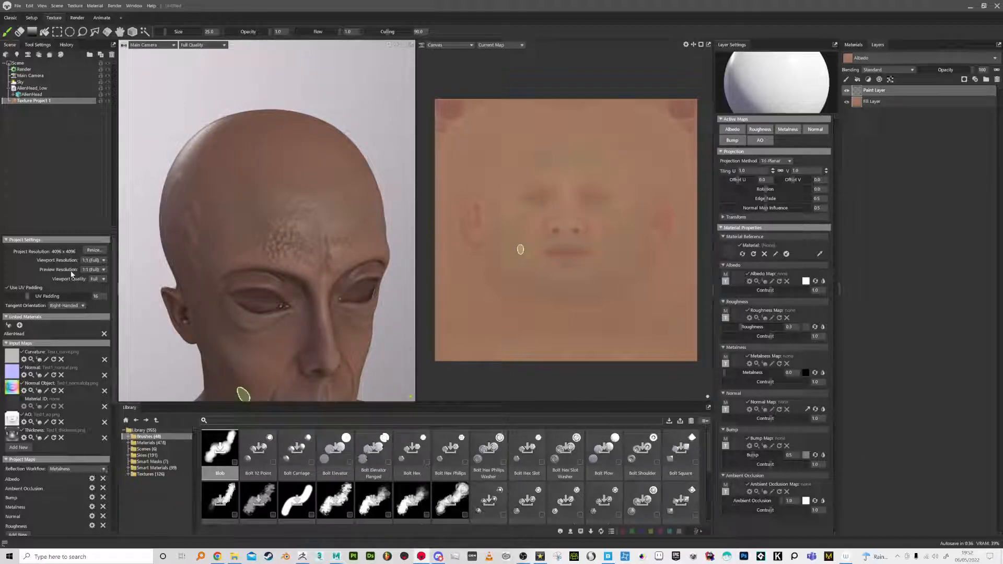
Look through the application menus, texture project output settings and material properties for the brush settings.
click(135, 6)
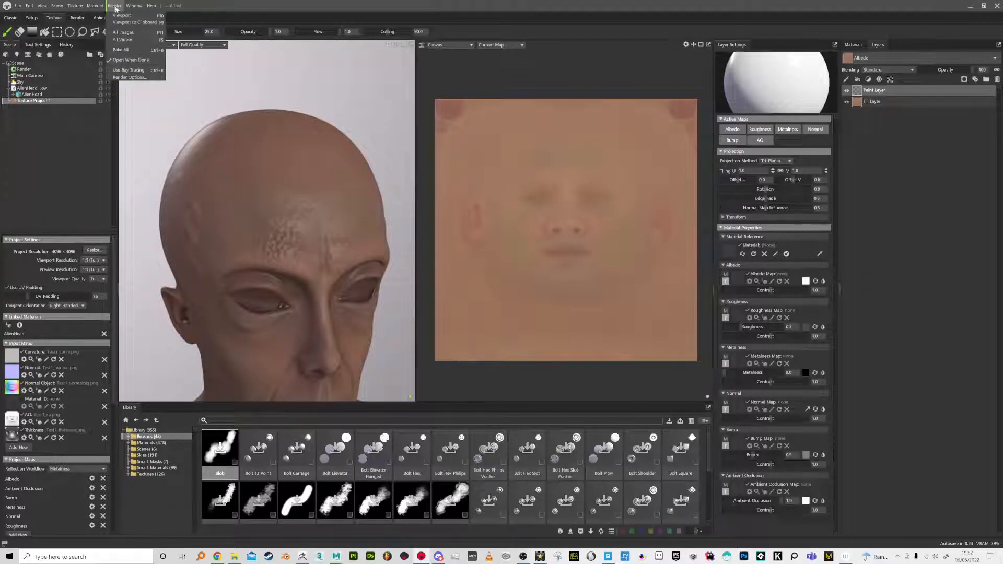
mouse_move(50, 12)
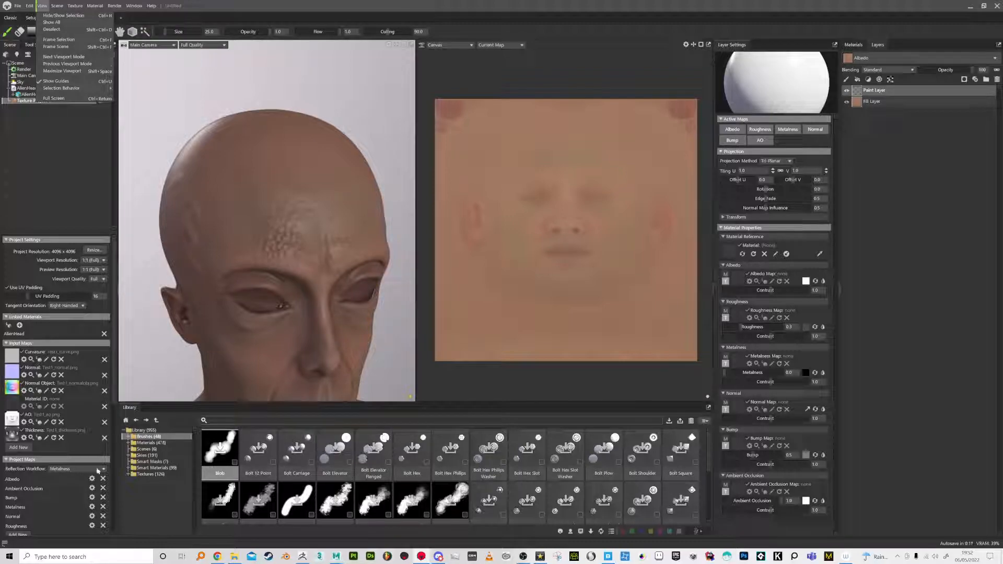
scroll(41, 502, down, 10)
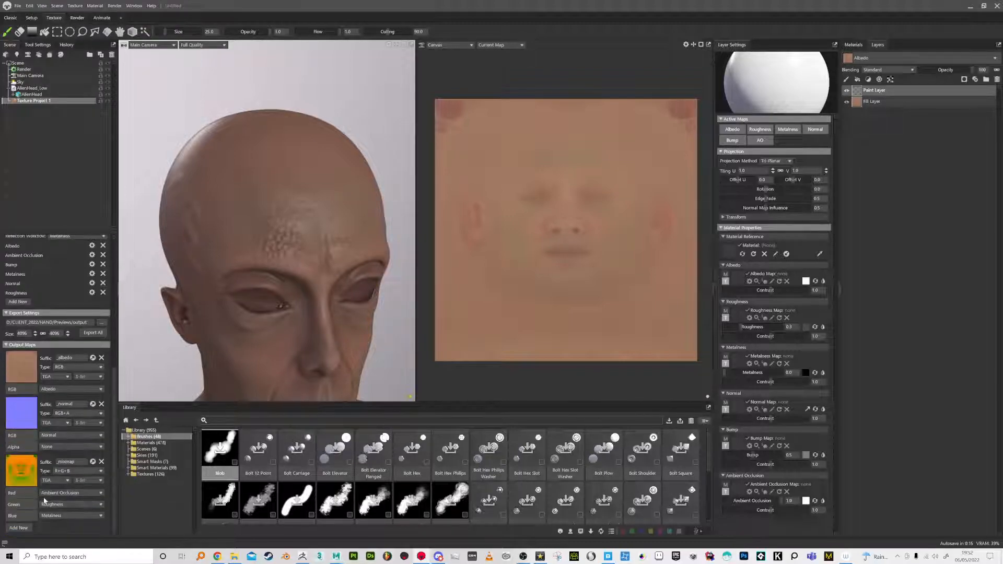
scroll(44, 500, up, 8)
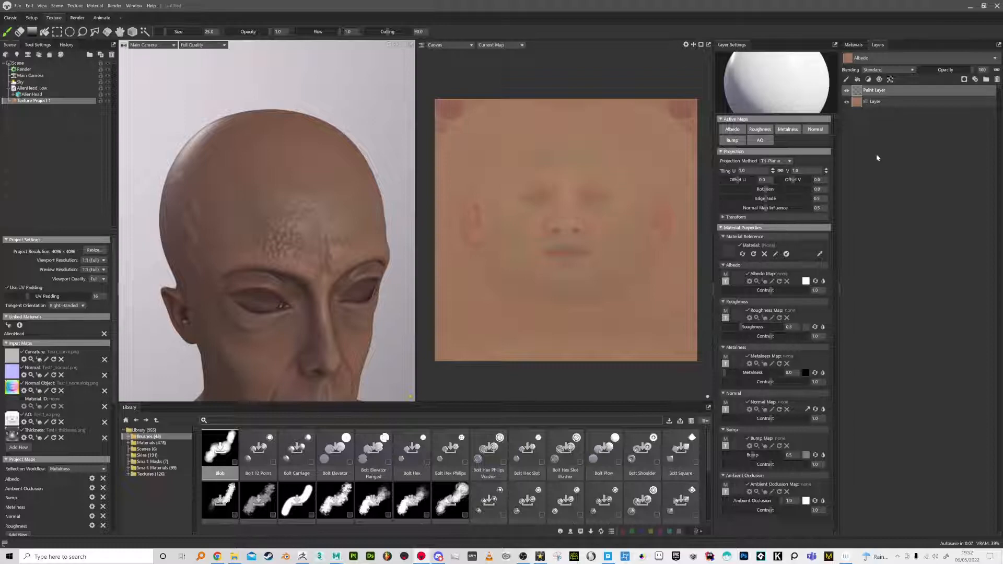
click(853, 44)
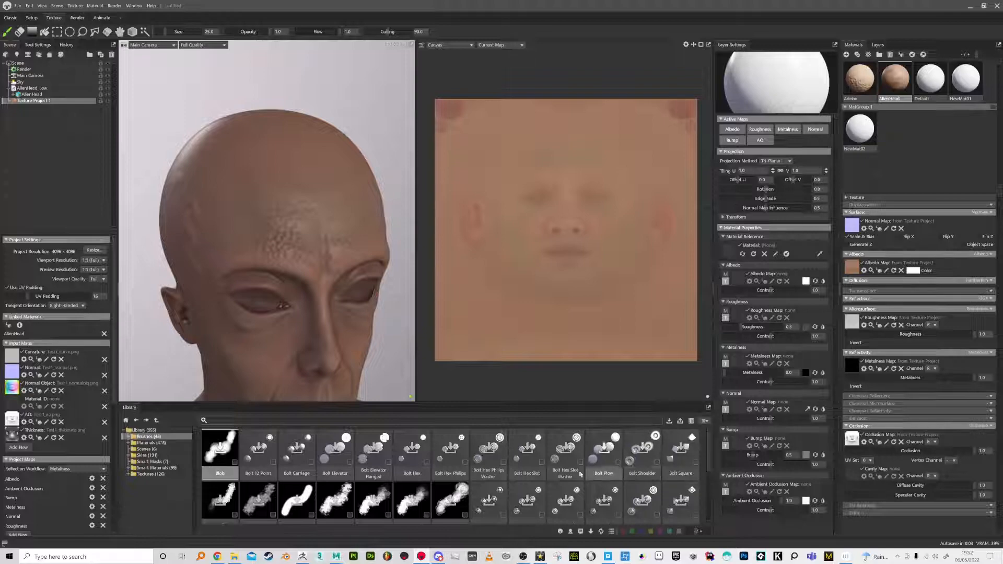
click(137, 5)
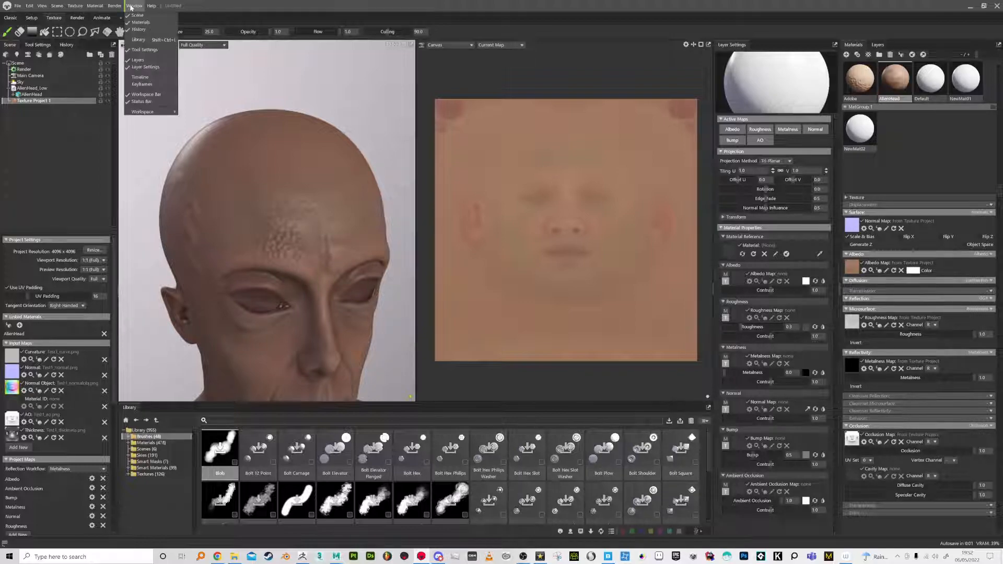
click(132, 5)
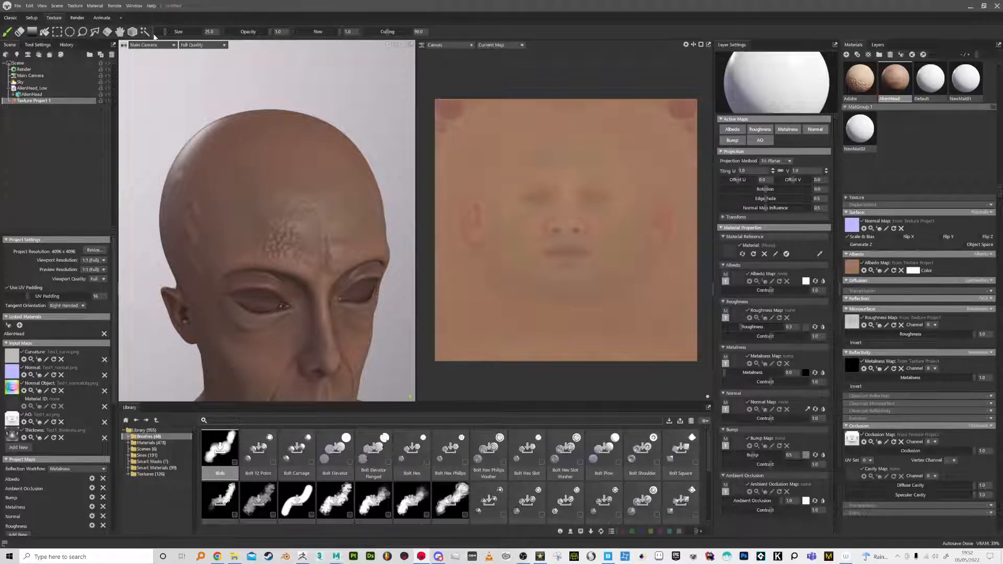
Reduce the brush opacity and check the tablet options in the application preferences.
click(253, 34)
click(244, 33)
click(29, 5)
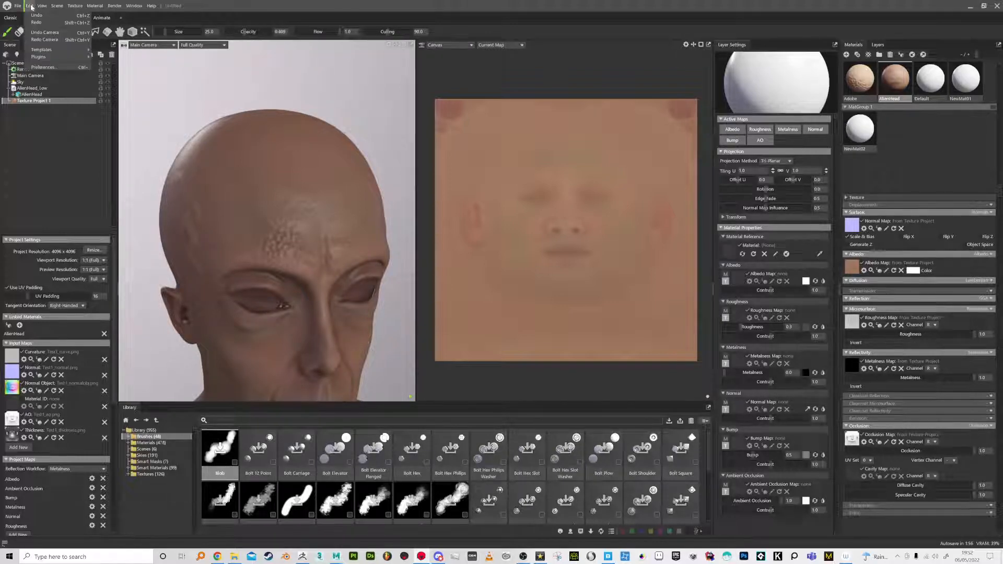
click(43, 67)
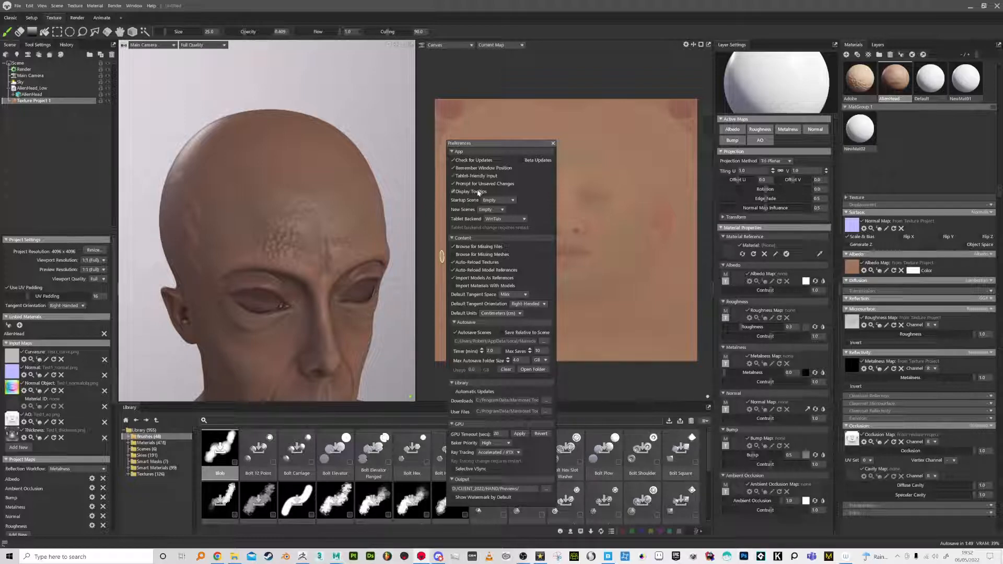
click(553, 143)
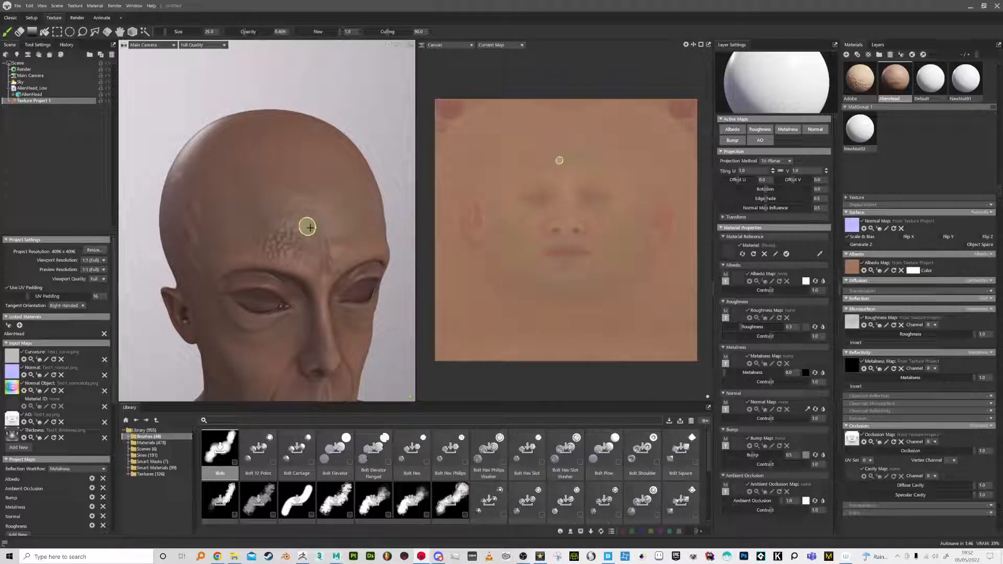
Try strokes on the forehead with the reduced brush opacity and undo them.
mouse_move(296, 235)
mouse_down()
mouse_move(307, 189)
mouse_move(332, 254)
mouse_up()
drag(317, 215, 345, 176)
key(ctrl+z)
key(ctrl+z)
drag(330, 211, 346, 186)
key(ctrl+z)
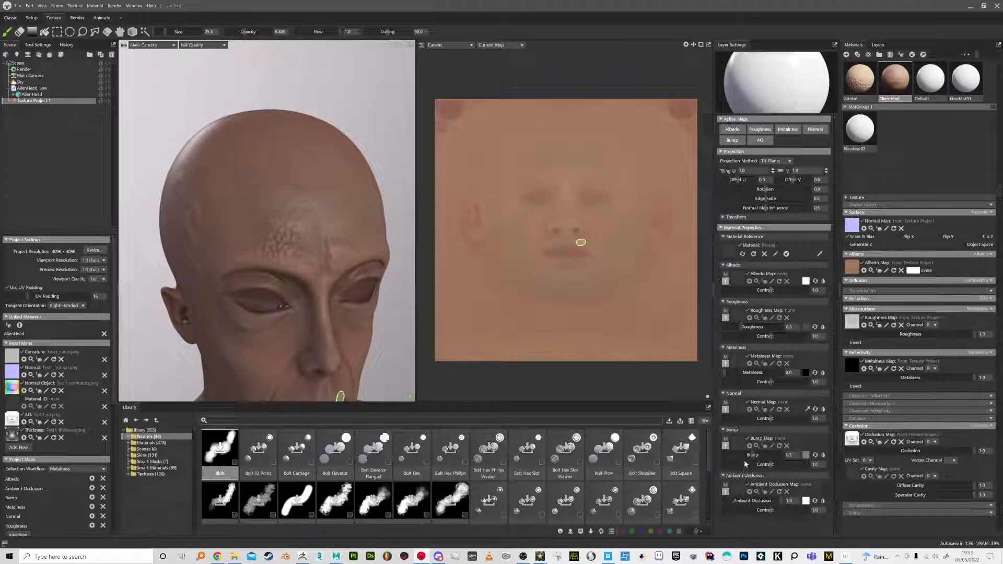
Reselect the first library brush, test it with strokes over the forehead and undo them.
right_click(456, 504)
click(474, 507)
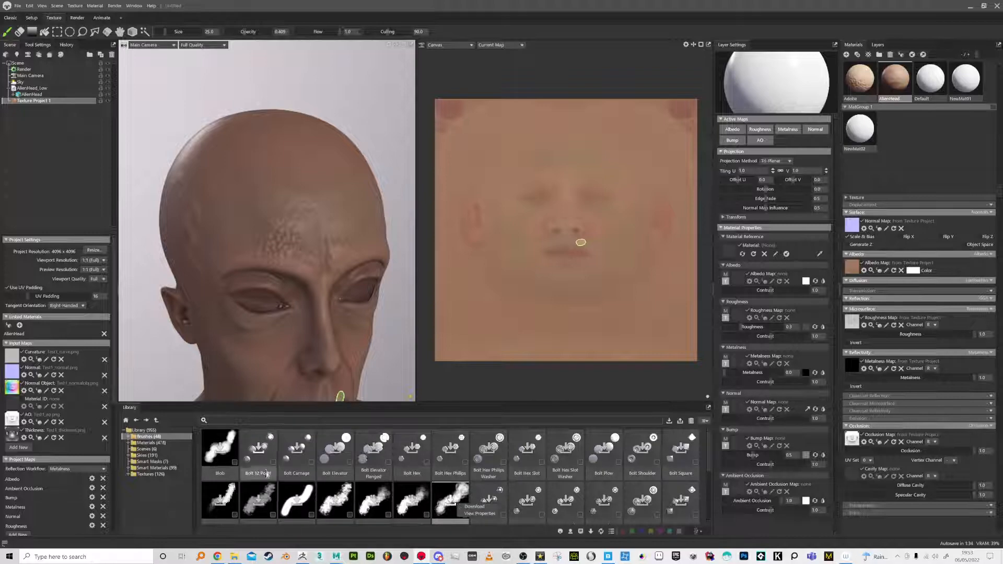
click(222, 454)
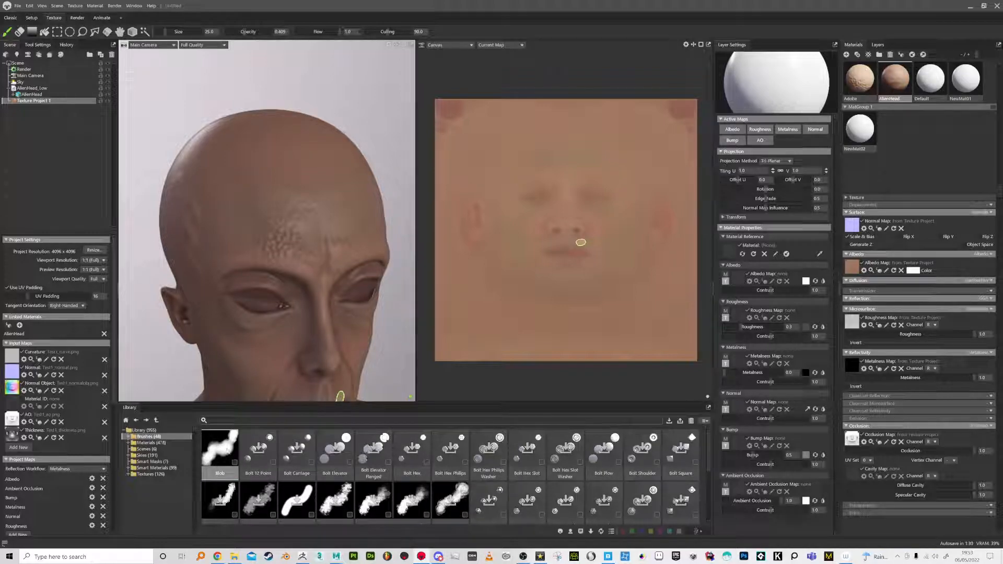
drag(253, 214, 350, 214)
key(ctrl+z)
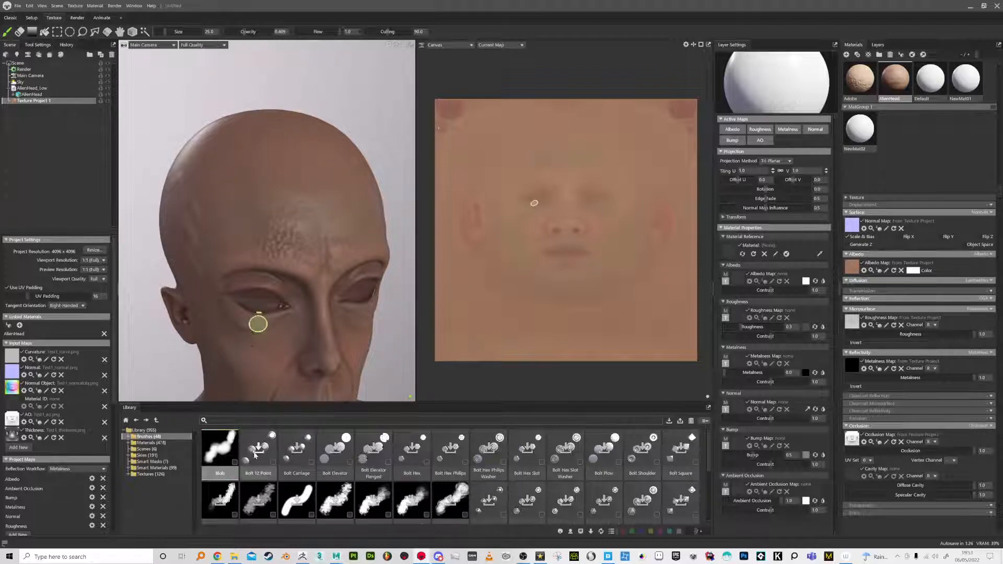
mouse_move(246, 198)
mouse_down()
mouse_move(275, 213)
mouse_move(315, 188)
mouse_up()
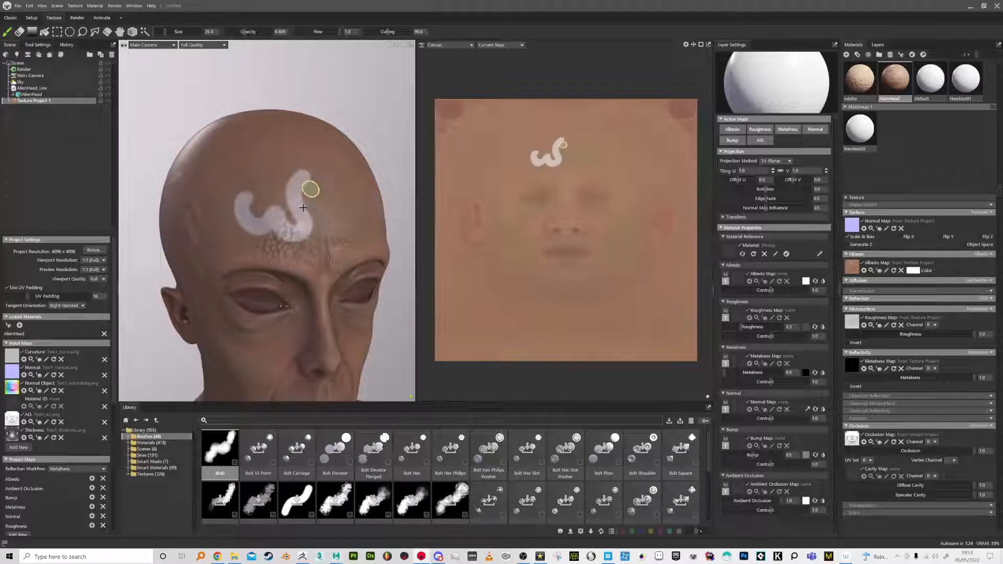
key(ctrl+z)
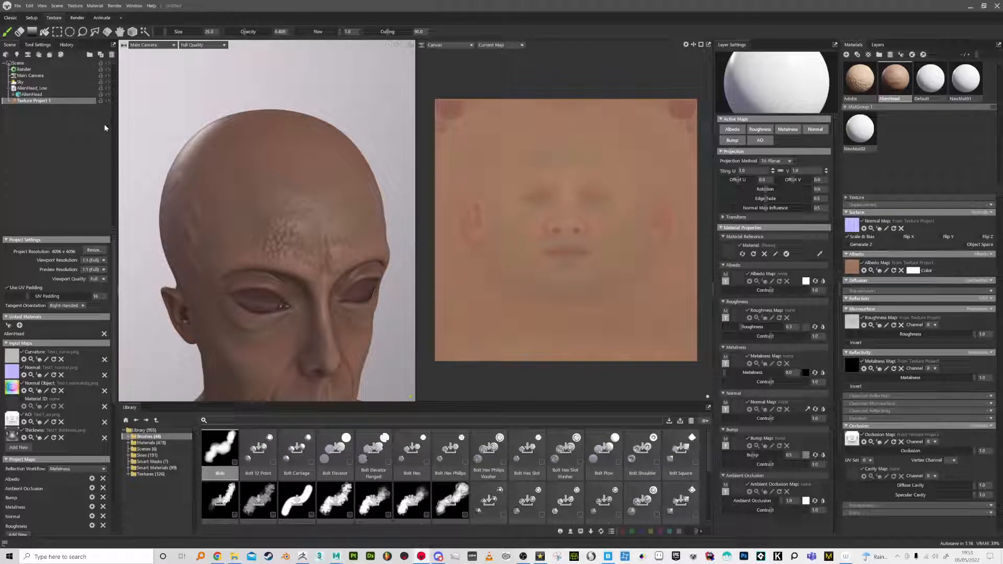
In the brush tool settings, set Size and Hardness to respond to Pressure, and test a forehead stroke.
click(46, 46)
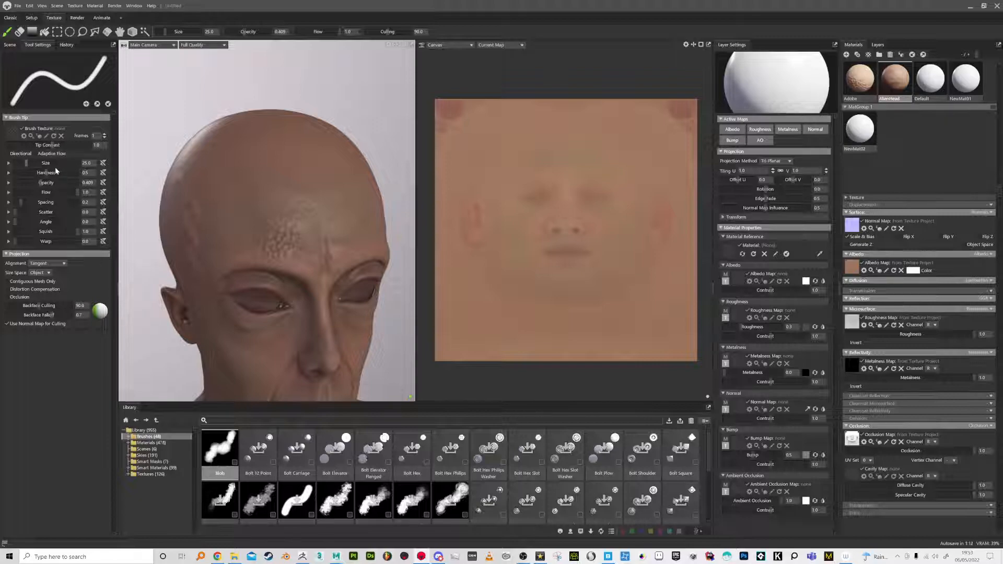
click(104, 163)
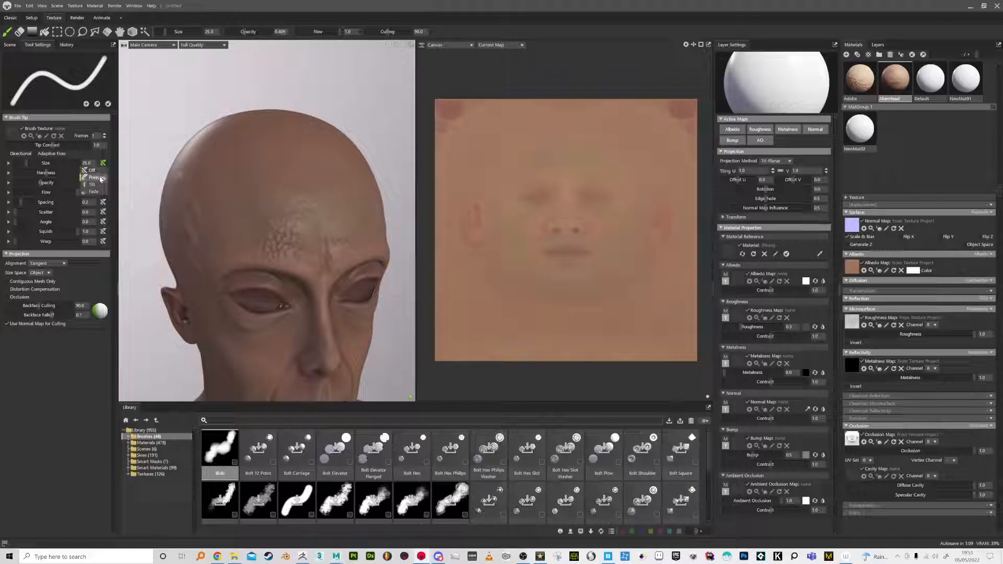
click(100, 178)
click(103, 172)
click(97, 187)
mouse_move(228, 181)
mouse_down()
mouse_move(266, 195)
mouse_move(340, 184)
mouse_up()
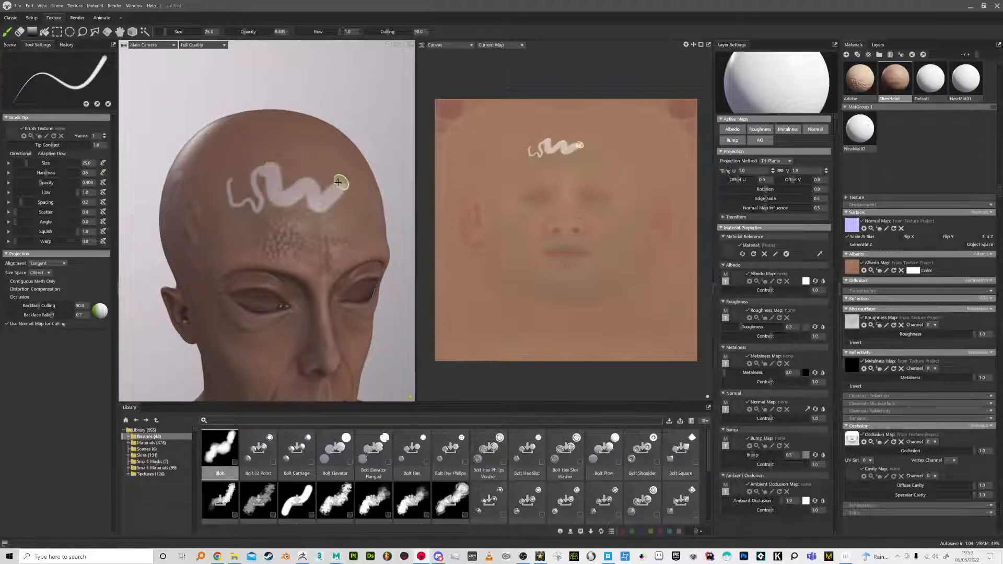
key(ctrl+z)
Set the brush Opacity to respond to Pressure and raise its value to 1.0, testing with strokes on the forehead.
click(103, 182)
click(98, 197)
drag(253, 192, 341, 185)
key(ctrl+z)
mouse_move(249, 200)
mouse_down()
mouse_move(290, 206)
mouse_move(271, 212)
mouse_up()
key(ctrl+z)
mouse_move(88, 182)
mouse_down()
mouse_move(78, 181)
mouse_move(92, 181)
mouse_up()
mouse_move(248, 191)
mouse_down()
mouse_move(265, 188)
mouse_move(262, 213)
mouse_move(313, 162)
mouse_up()
key(ctrl+z)
Turn off pressure control for the brush Size and Hardness and test a stroke on the forehead.
click(103, 173)
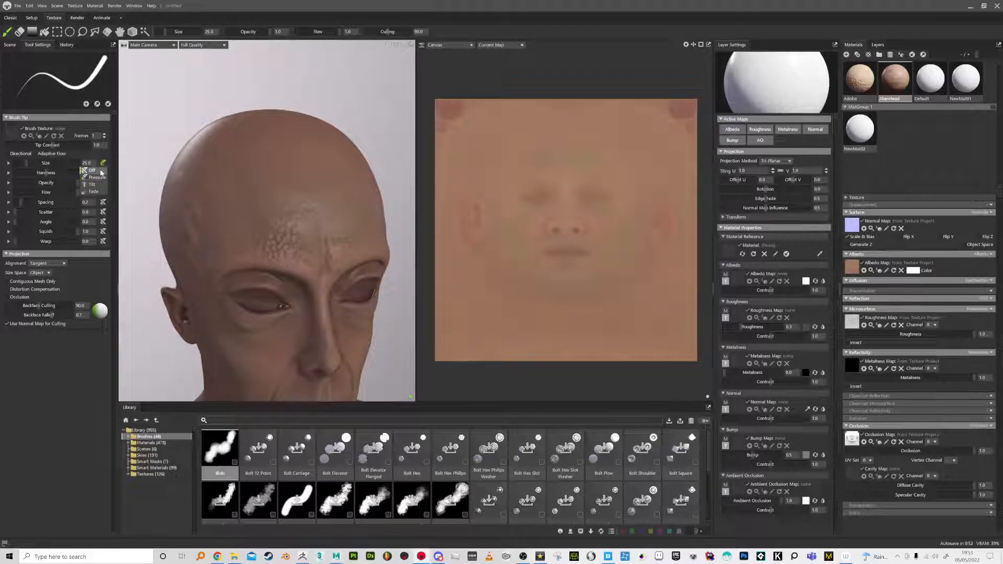
click(91, 180)
mouse_move(257, 190)
mouse_down()
mouse_move(300, 192)
mouse_move(306, 155)
mouse_move(243, 218)
mouse_move(246, 232)
mouse_up()
key(ctrl+z)
mouse_move(313, 212)
middle_down()
mouse_move(300, 186)
mouse_move(320, 152)
mouse_move(320, 185)
mouse_move(298, 202)
middle_up()
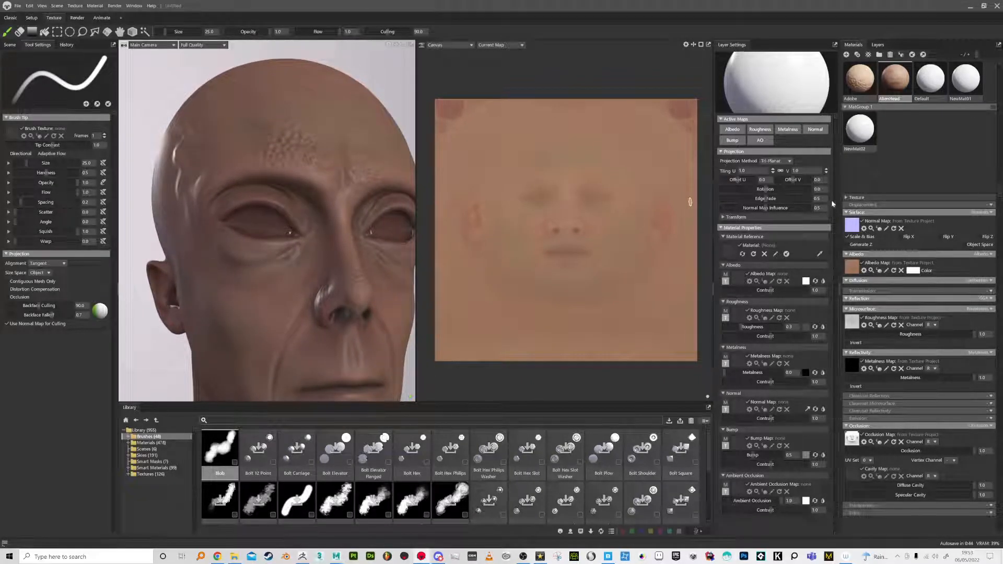
Return to the layer list and set the paint layer's Albedo colour to near-black.
click(877, 44)
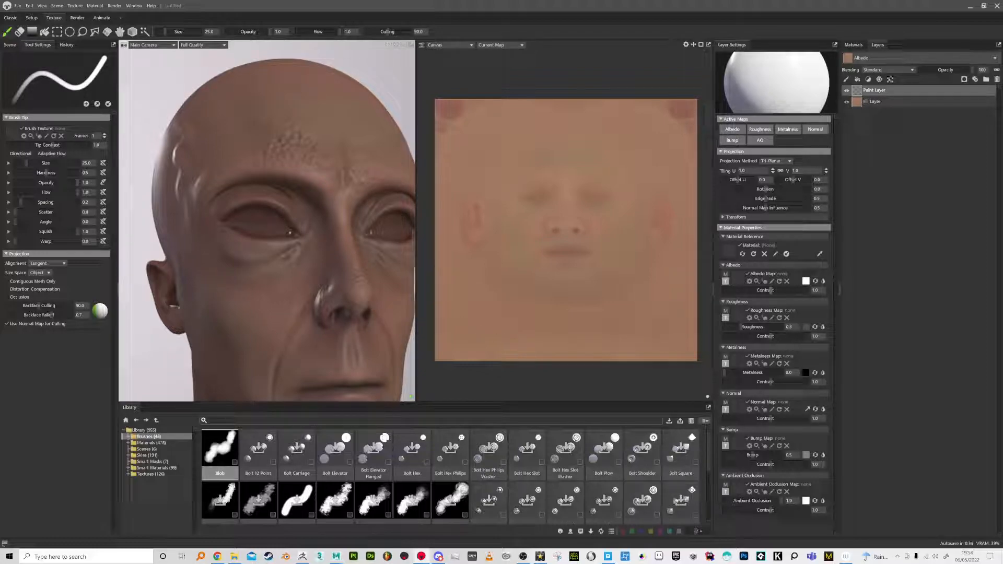
click(807, 282)
drag(452, 296, 407, 320)
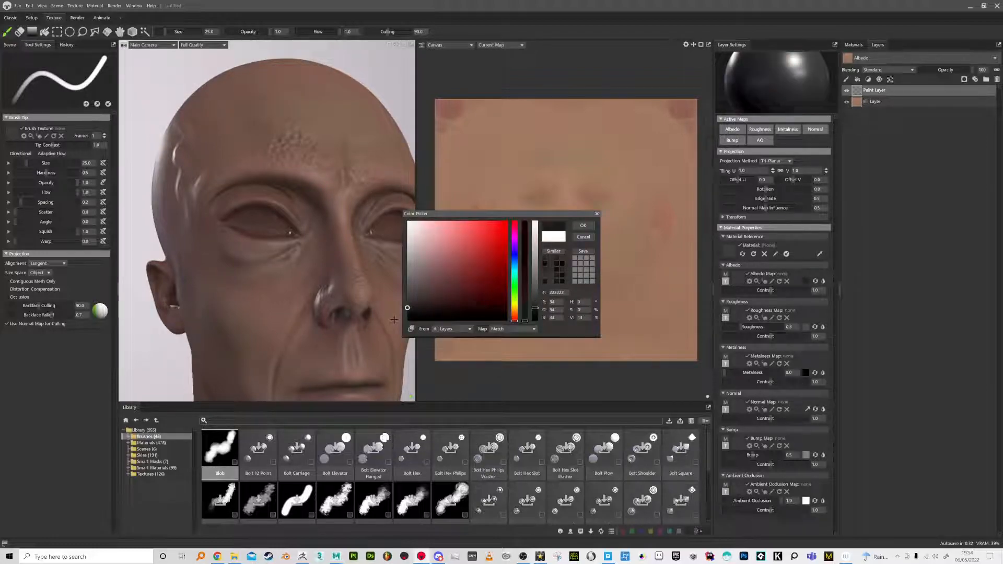
mouse_move(324, 249)
mouse_down()
mouse_move(307, 247)
mouse_move(348, 254)
mouse_up()
drag(471, 287, 433, 315)
click(583, 225)
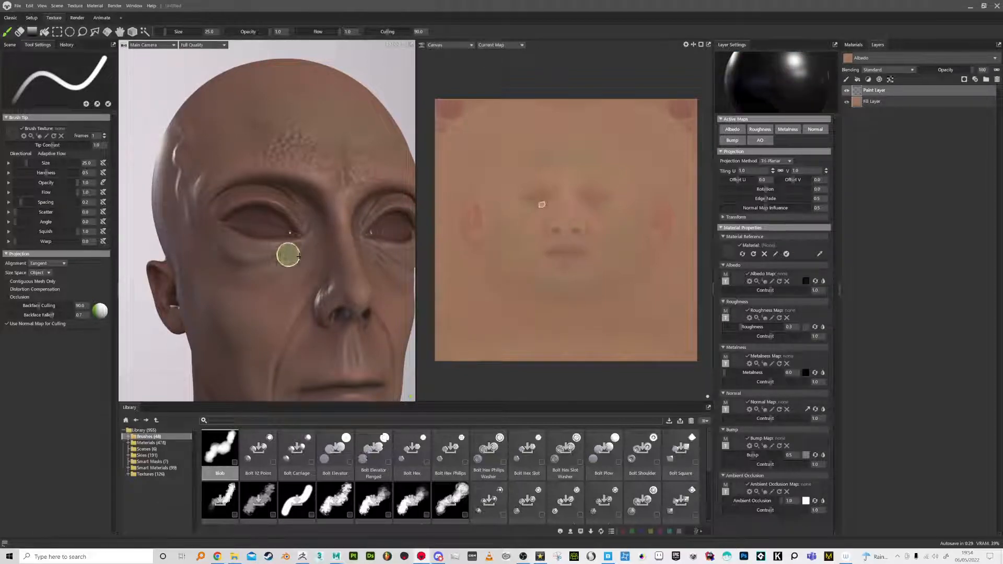
Try a near-black stroke under the eye, undo it and view the face from the front.
mouse_move(306, 242)
mouse_down()
mouse_move(266, 277)
mouse_move(245, 281)
mouse_up()
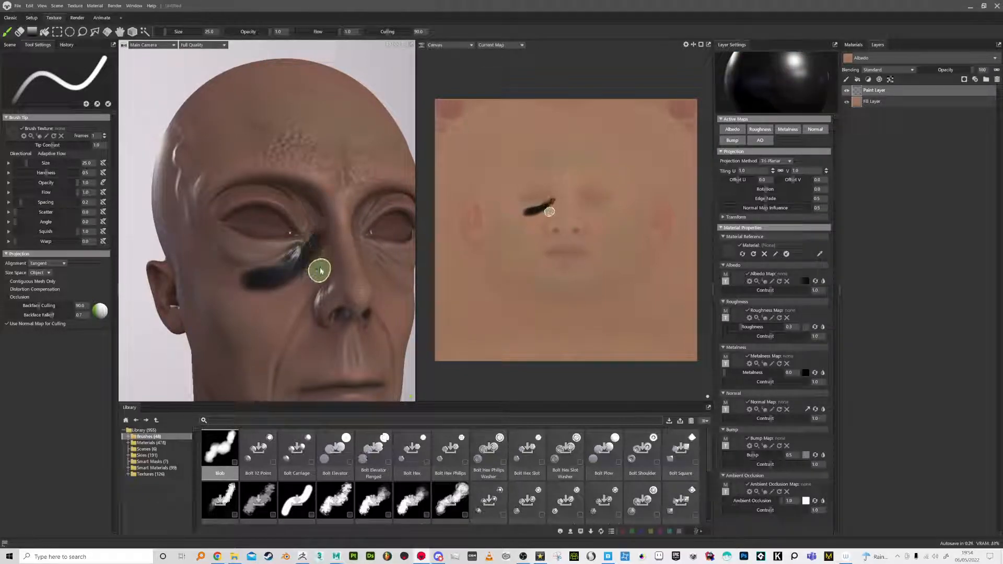
key(ctrl+z)
mouse_move(340, 229)
alt+mouse_down()
mouse_move(321, 266)
mouse_move(329, 251)
mouse_move(320, 253)
alt+mouse_up()
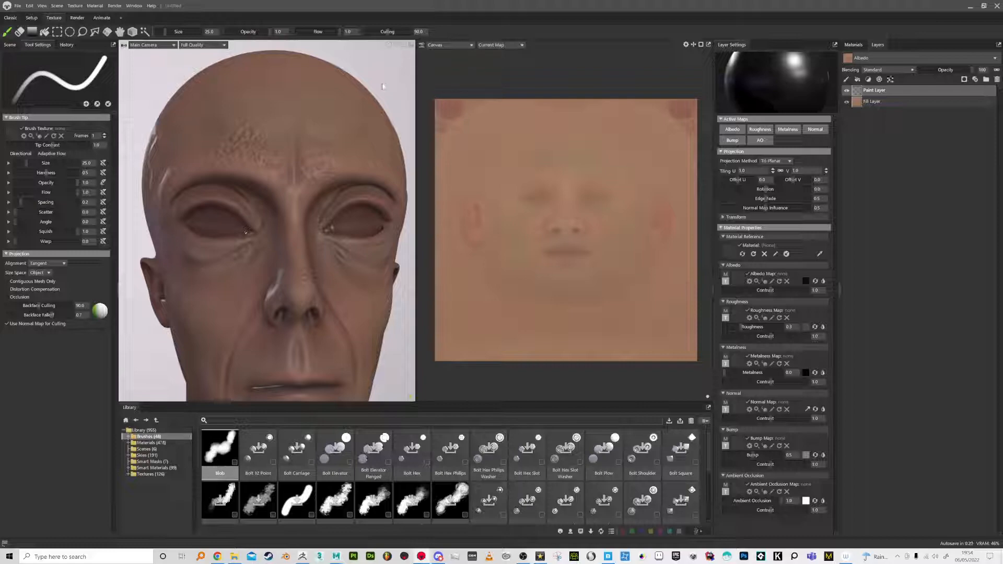
alt+drag(269, 284, 275, 287)
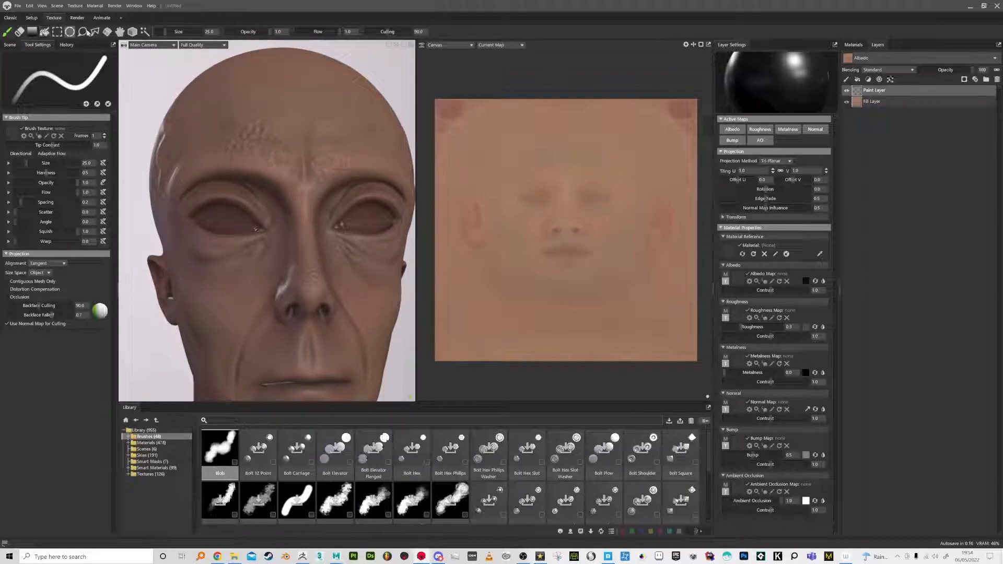
Check the scene, project, history and viewport settings for a symmetry painting option.
click(10, 45)
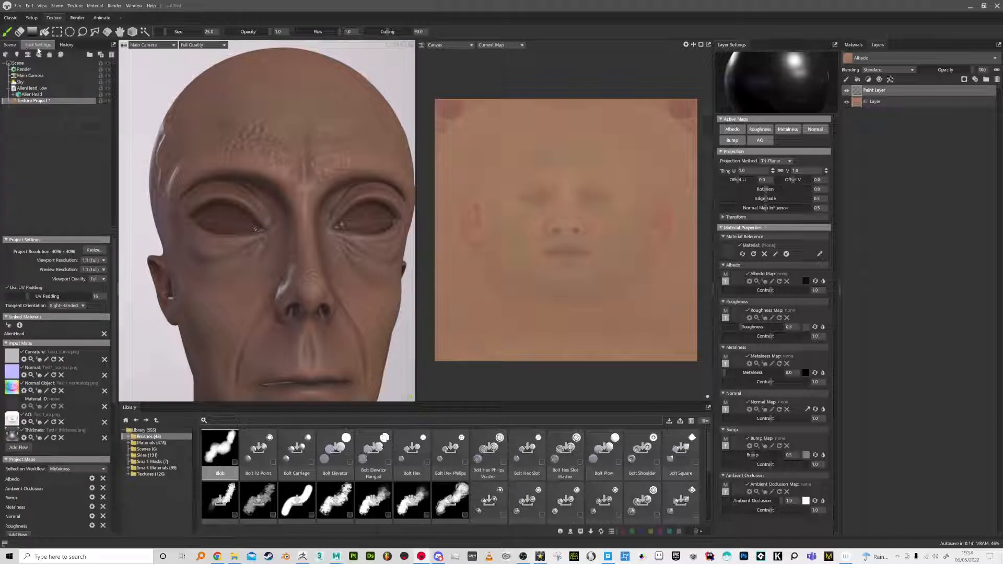
click(37, 44)
click(66, 45)
click(38, 45)
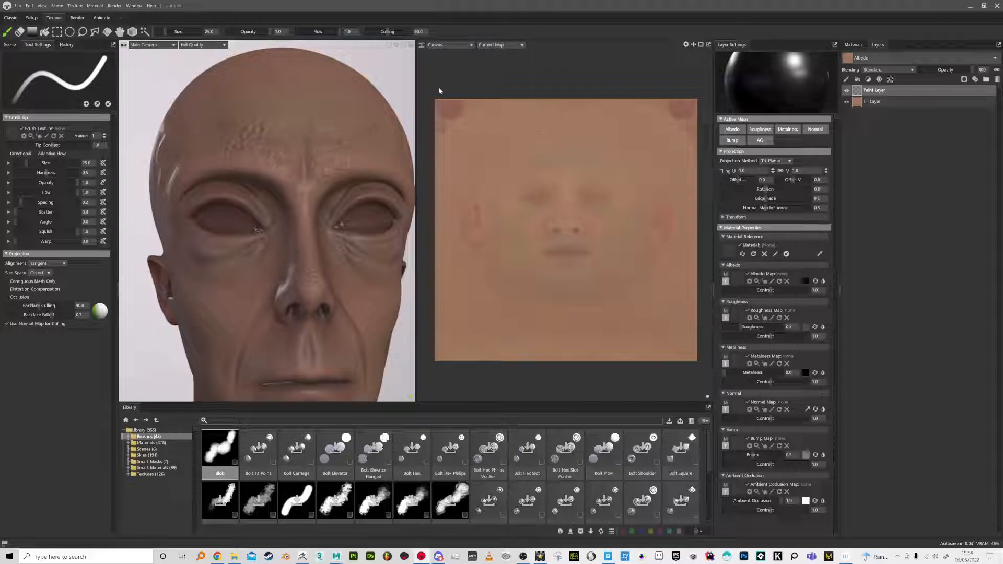
click(388, 46)
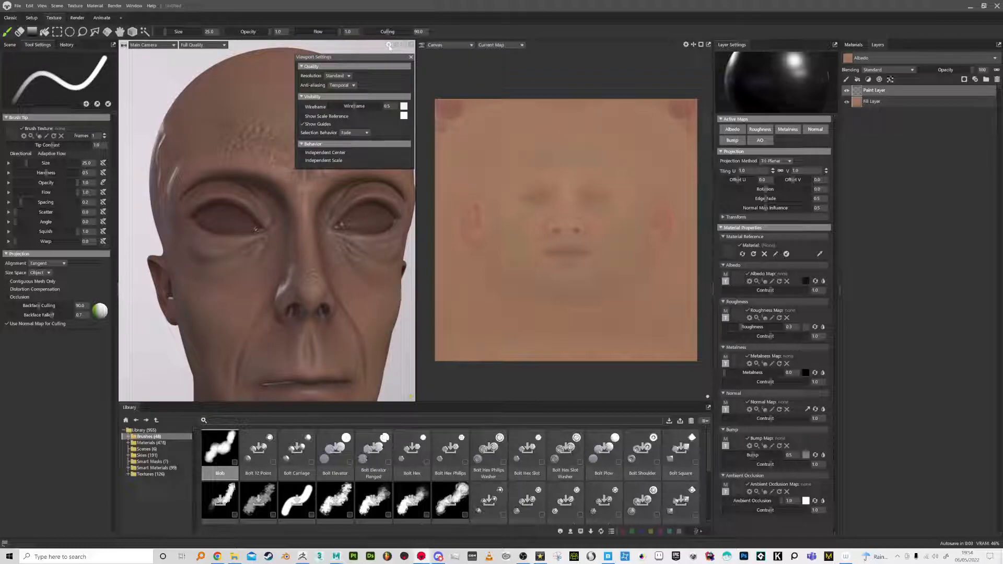
click(388, 47)
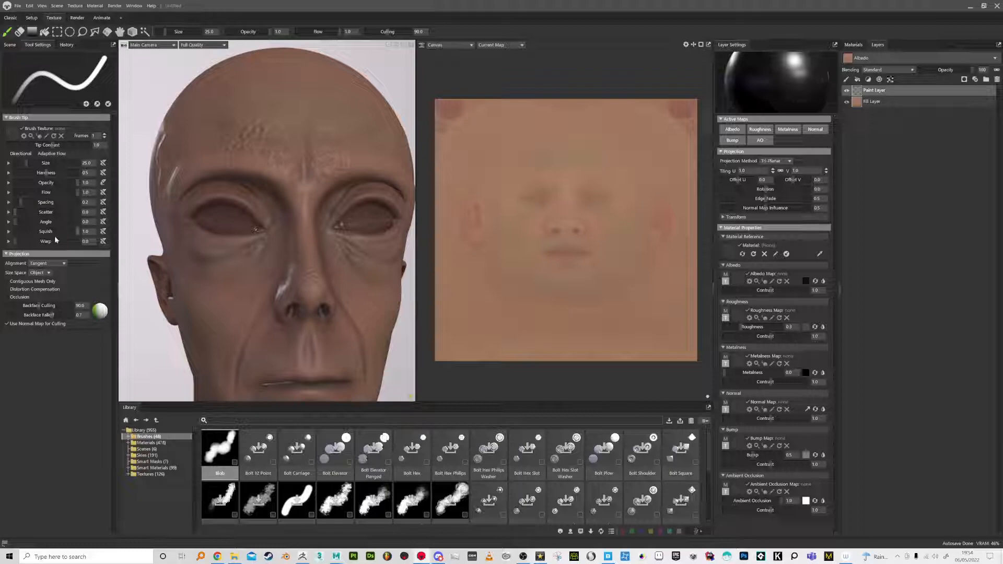
Set the brush Scatter to about 0.4, Flow to about 0.32 and Opacity to about 0.37.
mouse_move(25, 212)
mouse_down()
mouse_move(47, 212)
mouse_move(37, 213)
mouse_move(45, 207)
mouse_move(36, 183)
mouse_up()
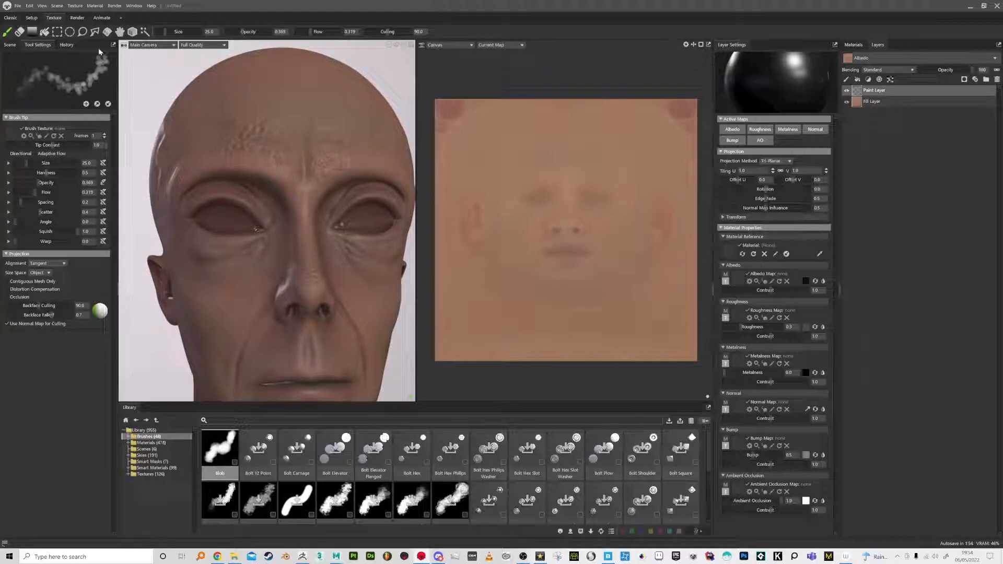
Try splitting the 3D viewport vertically, detach the extra viewport and close it.
click(395, 45)
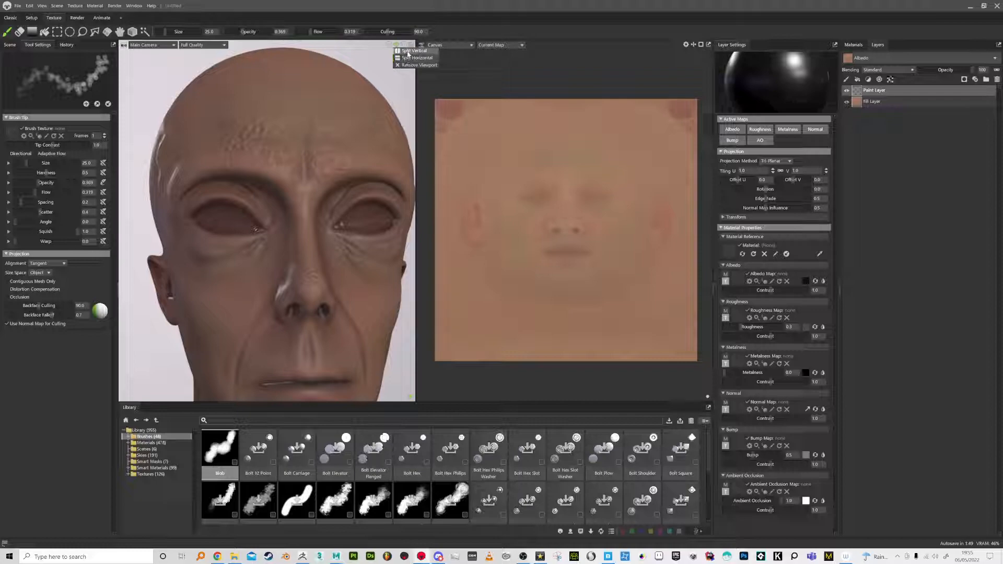
click(409, 51)
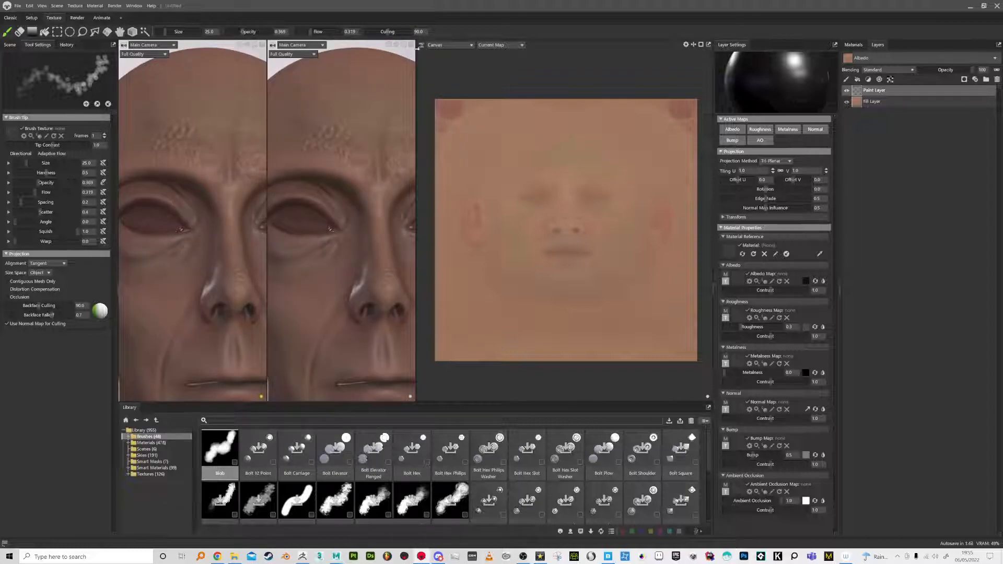
drag(412, 46, 417, 53)
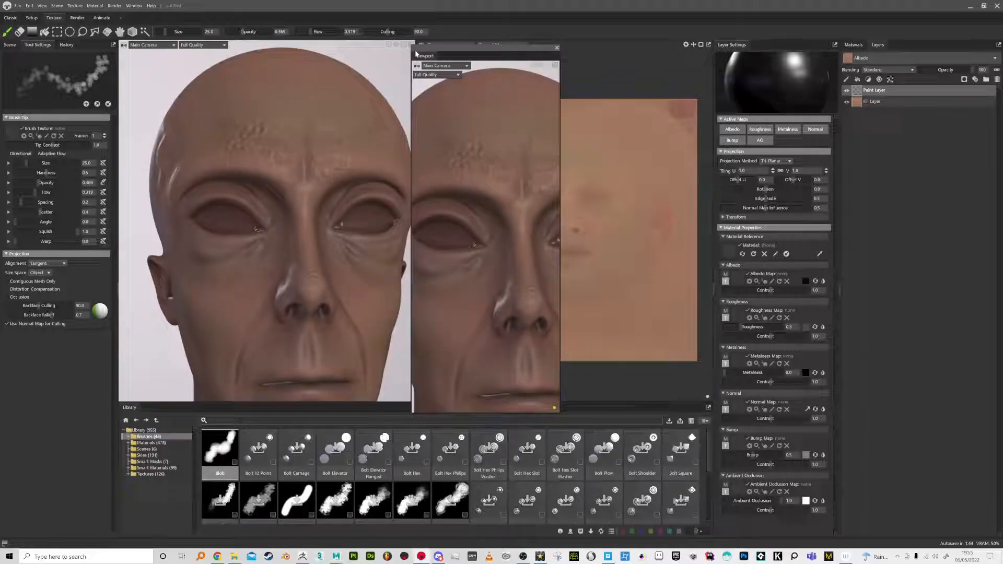
click(558, 48)
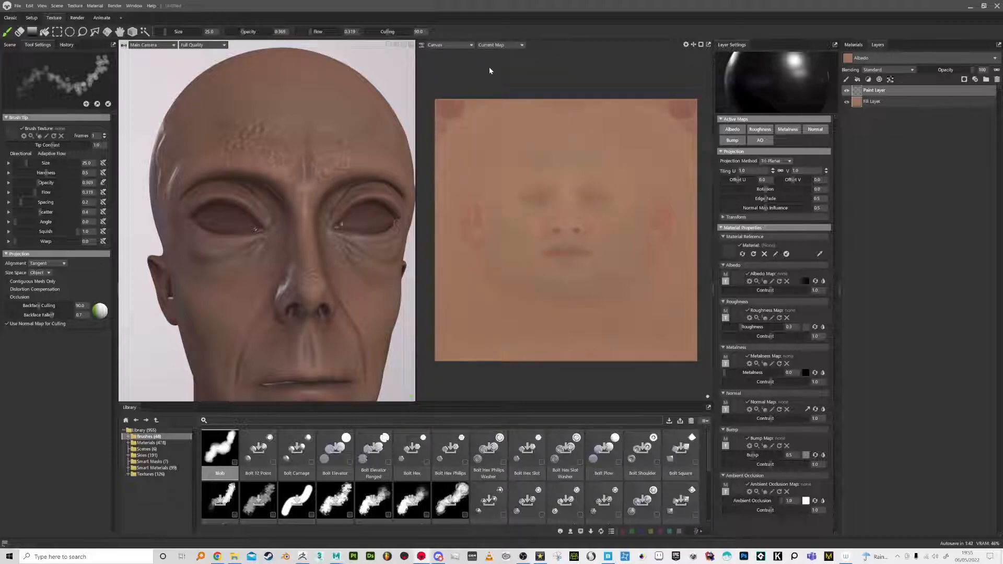
Switch to the web browser, search for "marmoset toolbag 4 symmetry" and read the Polycount thread about a symmetry tool and autosave.
key(alt+Tab)
key(alt+Tab)
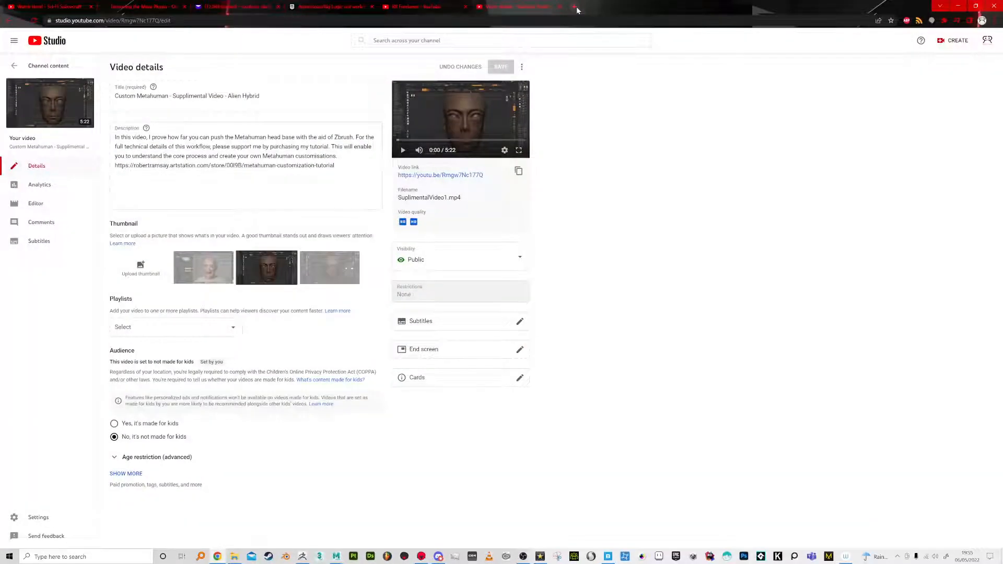
click(575, 9)
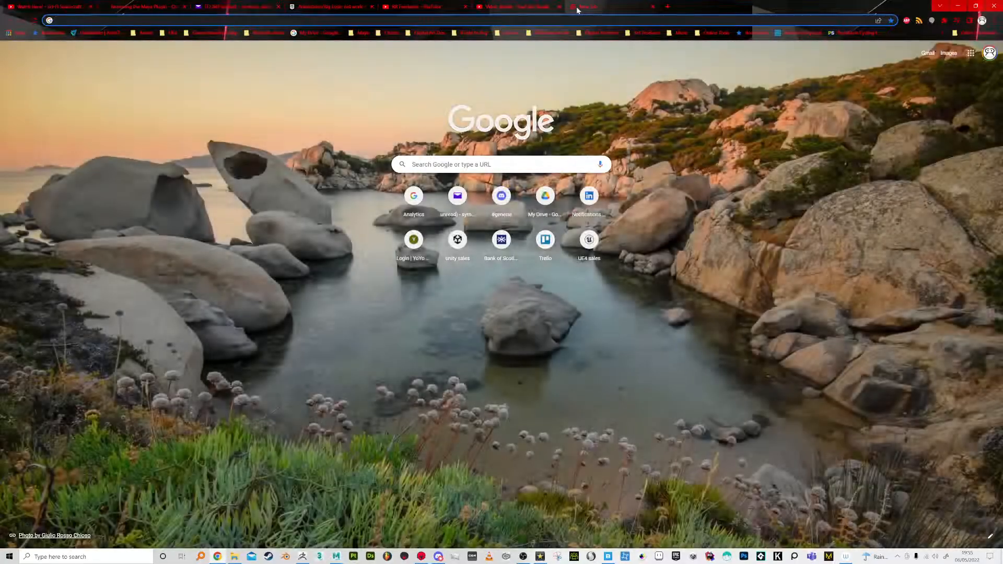
text(MARMOSET T)
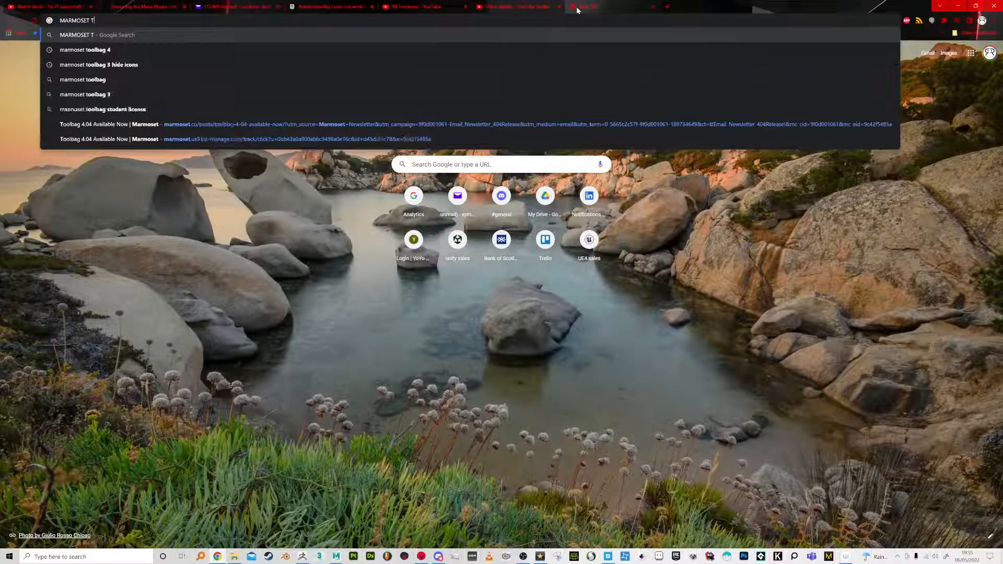
text(OOLBAG 4 SYMM)
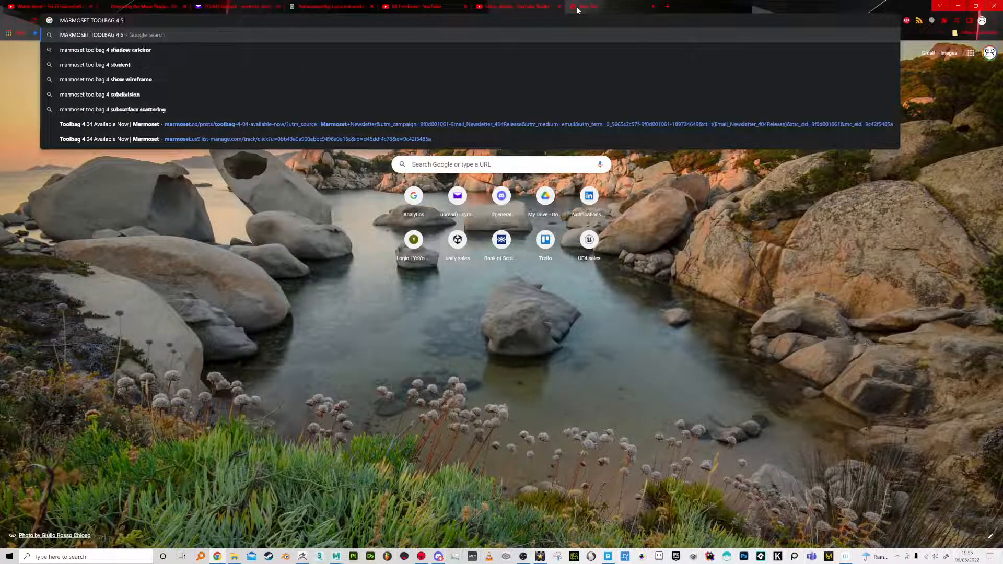
key(Return)
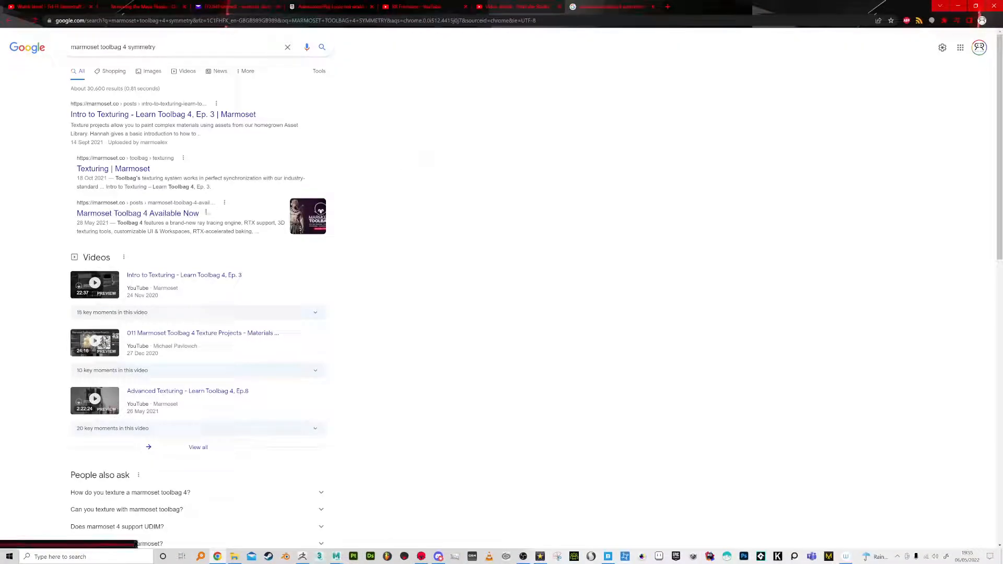
scroll(214, 250, down, 3)
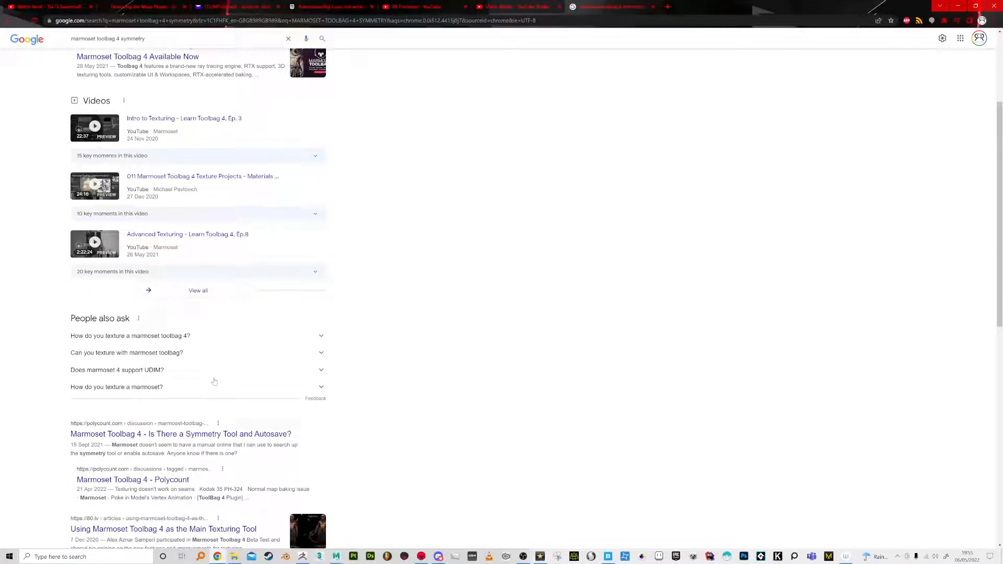
click(232, 437)
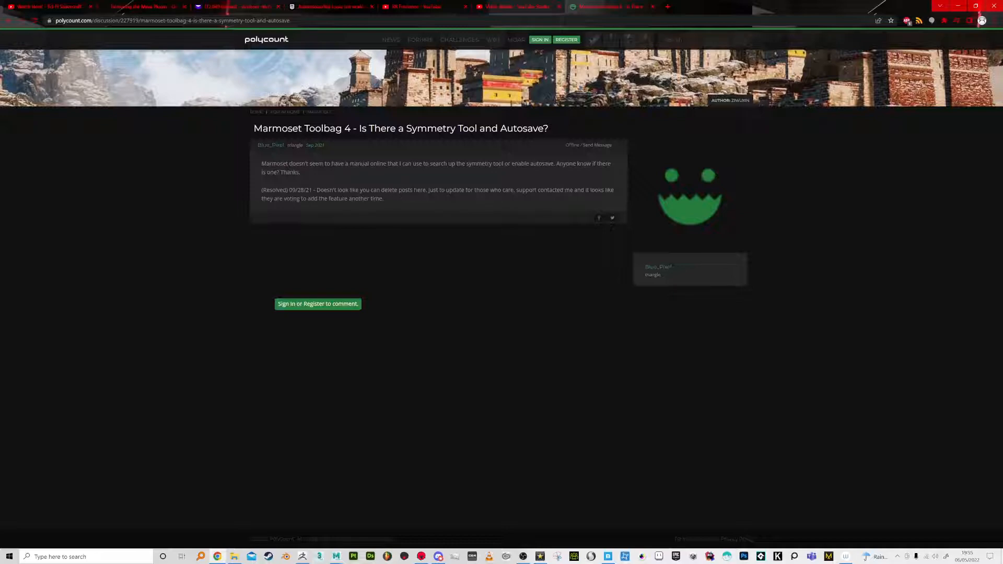
Go back to the search results, refine the query to "marmoset toolbag 4 symmetry painting" and look through the results.
click(9, 21)
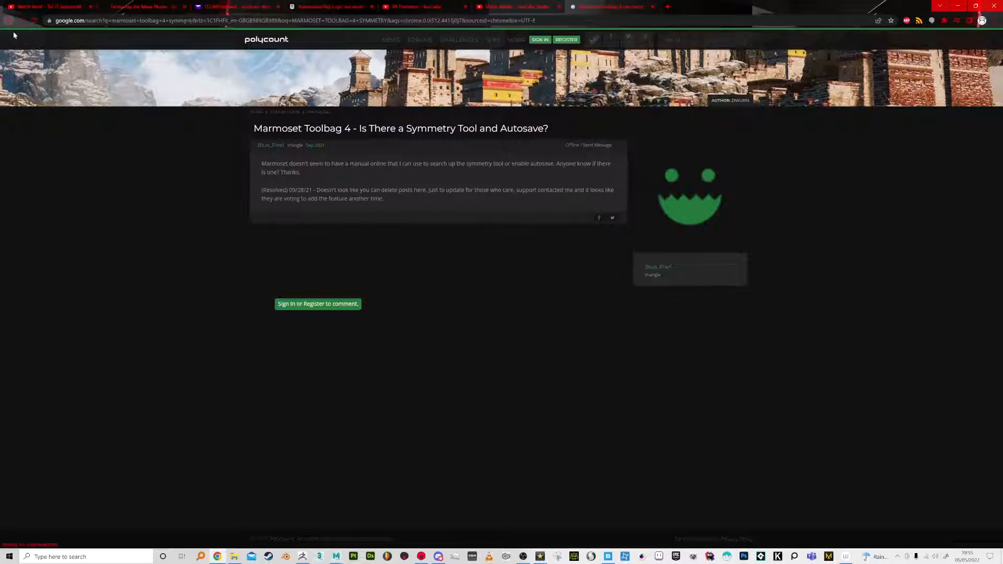
scroll(227, 267, down, 3)
scroll(227, 267, down, 3)
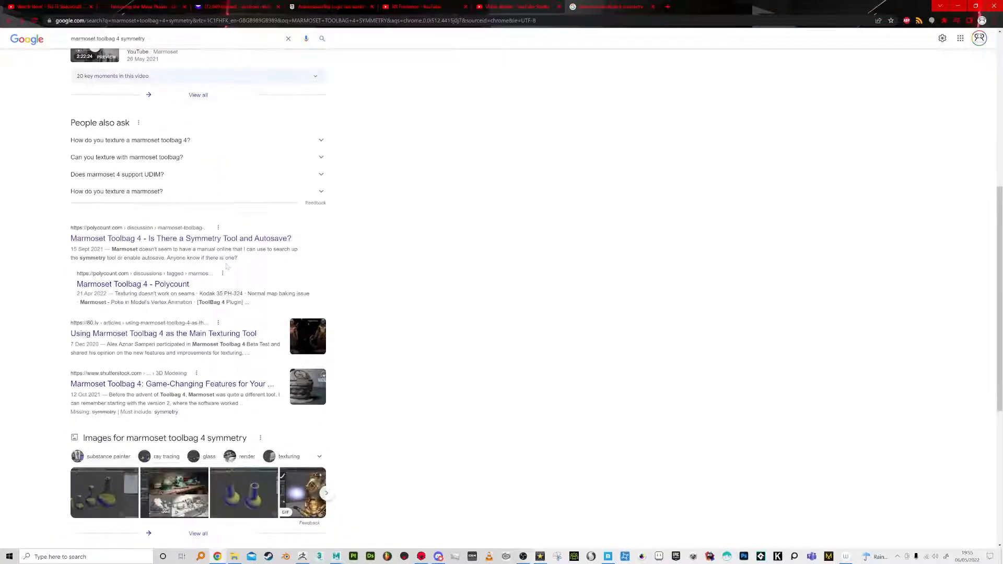
scroll(223, 261, up, 4)
scroll(221, 258, up, 5)
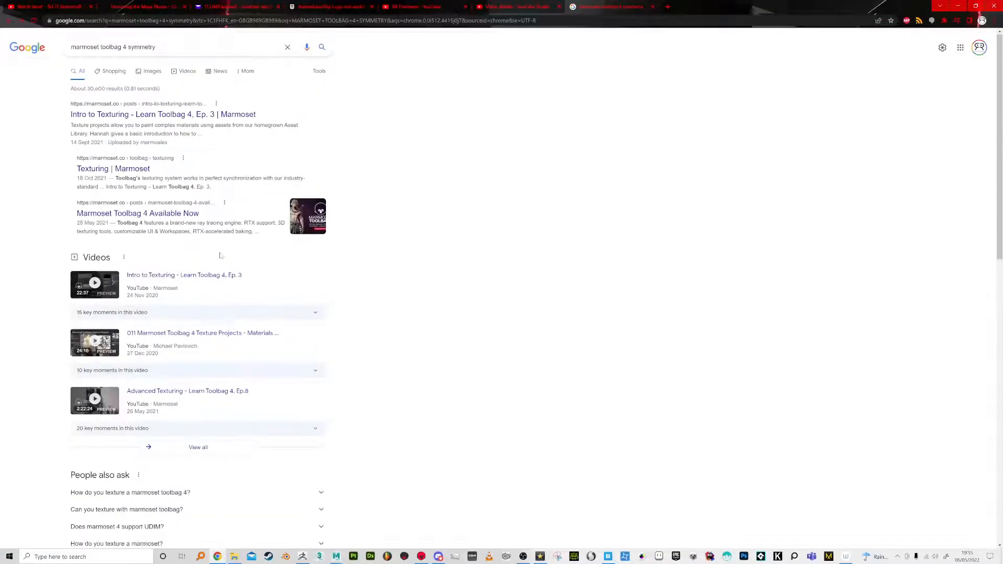
click(172, 47)
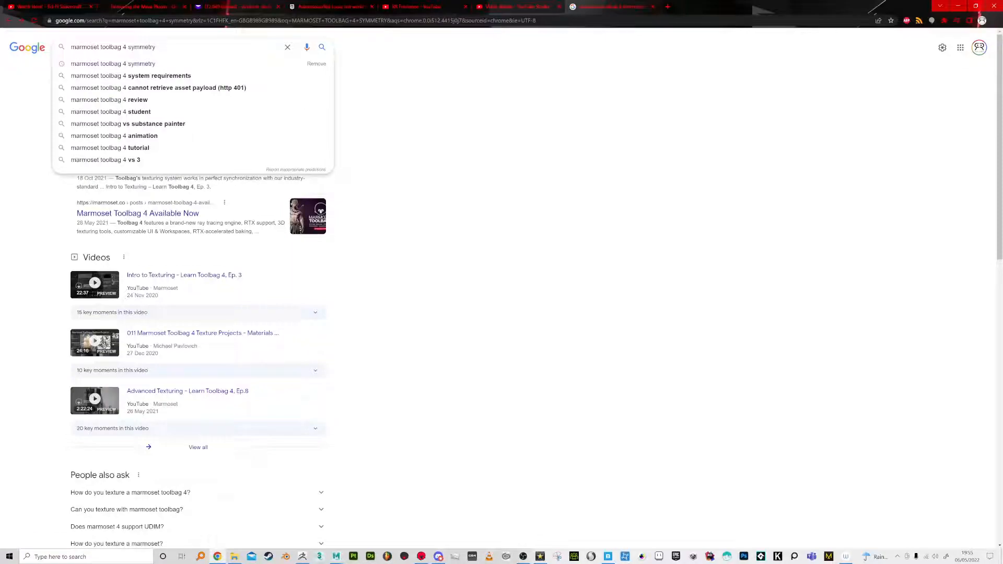
text(painting)
key(Return)
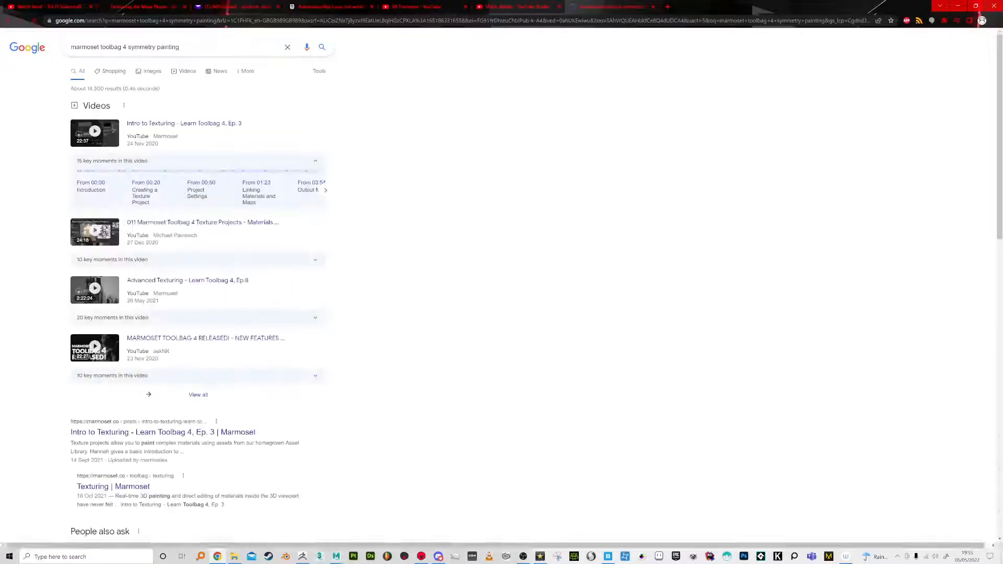
scroll(253, 291, down, 3)
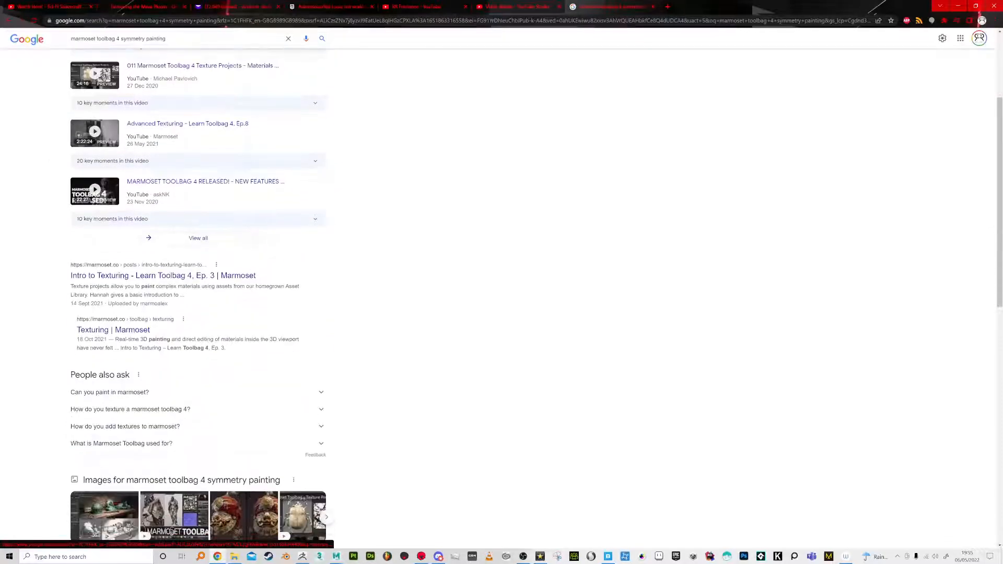
scroll(252, 287, down, 3)
scroll(253, 287, up, 3)
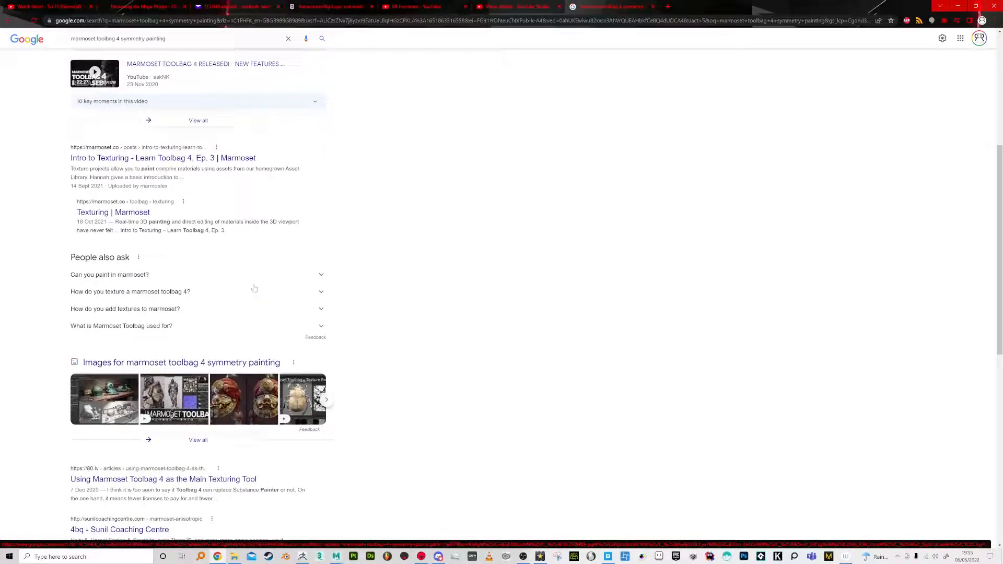
Switch back to Marmoset Toolbag, darken the skin under the eyes and raise the brush Opacity to about 0.7 for a stronger stroke.
key(alt+Tab)
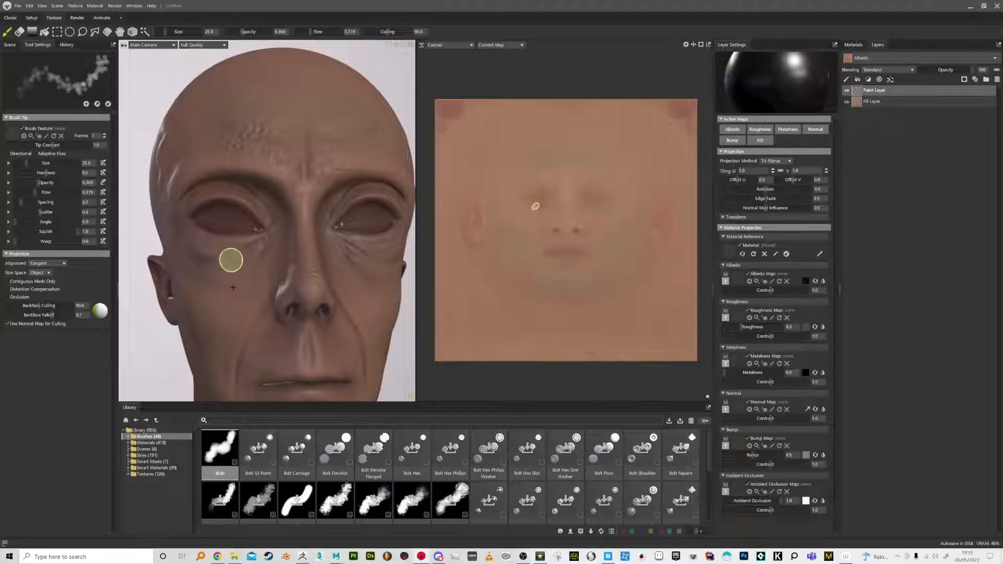
alt+drag(287, 277, 275, 291)
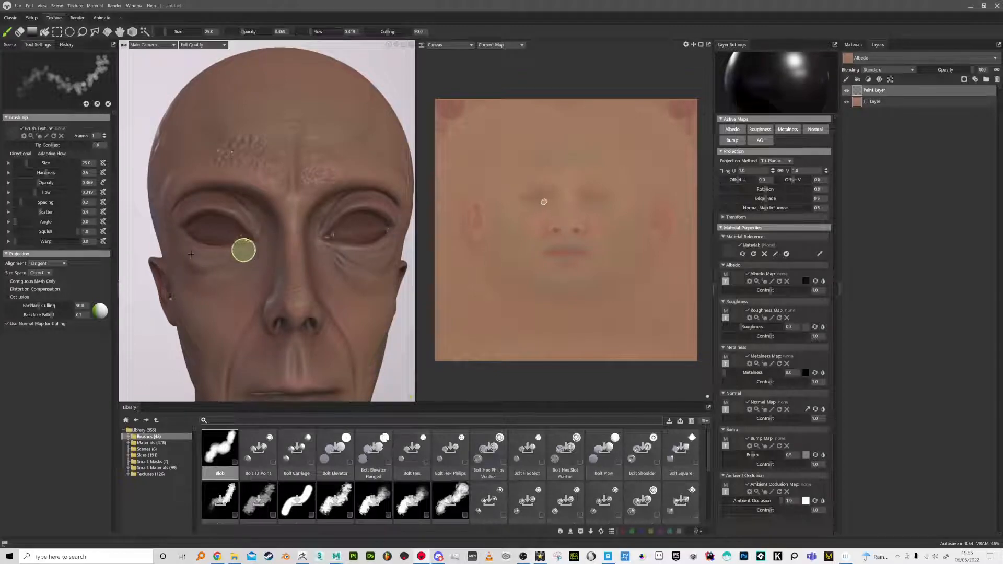
click(53, 263)
click(61, 263)
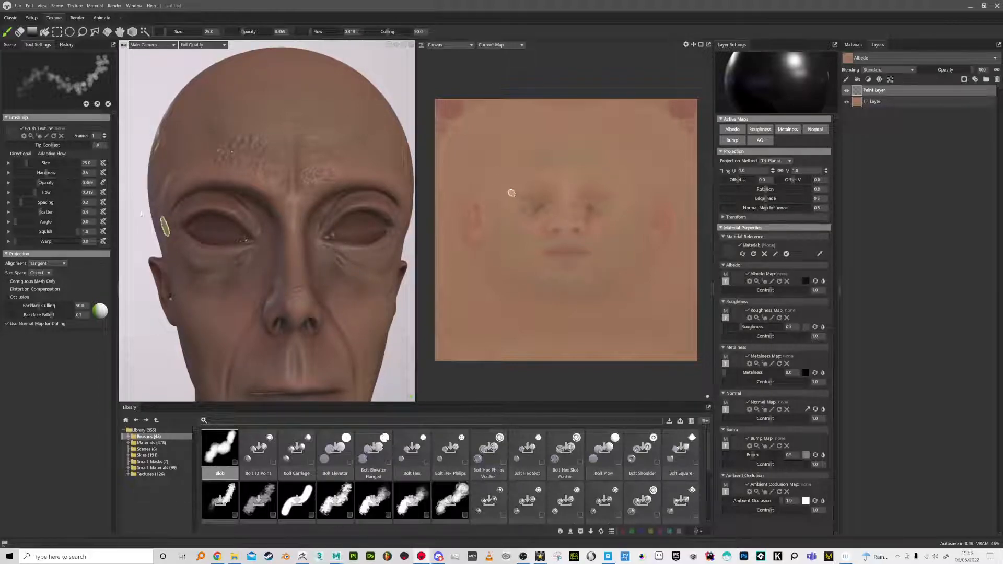
drag(41, 182, 59, 183)
mouse_move(252, 233)
mouse_down()
mouse_move(261, 249)
mouse_move(247, 245)
mouse_up()
Reduce the brush Size to 14 and paint dark shading beneath the other eye and up the centre of the forehead.
key(bracketleft)
key(bracketleft)
key(bracketleft)
key(bracketleft)
key(bracketleft)
key(bracketleft)
key(bracketleft)
key(bracketleft)
key(bracketleft)
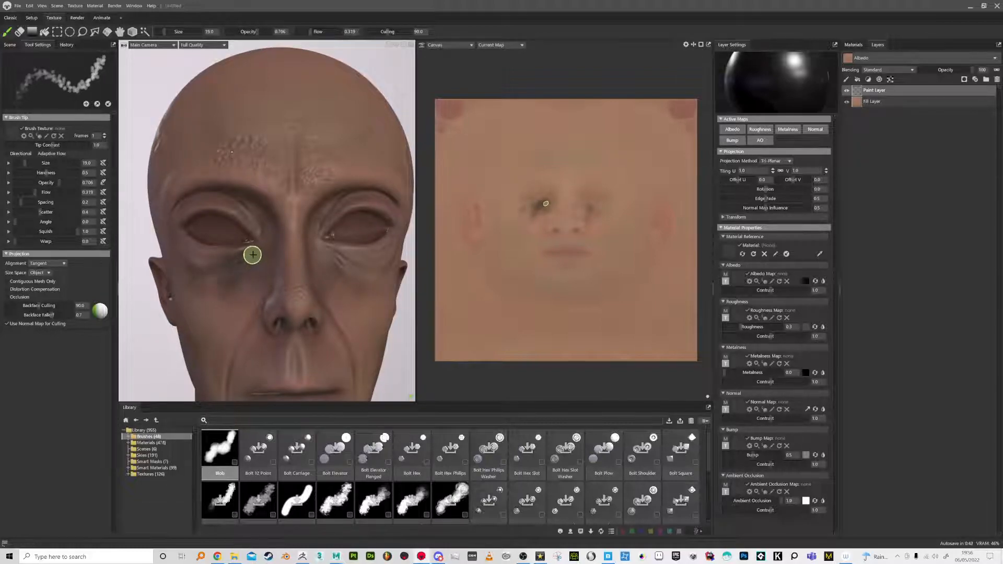
key(bracketleft)
key(bracketleft)
mouse_move(336, 251)
middle_down()
mouse_move(297, 258)
mouse_move(284, 242)
middle_up()
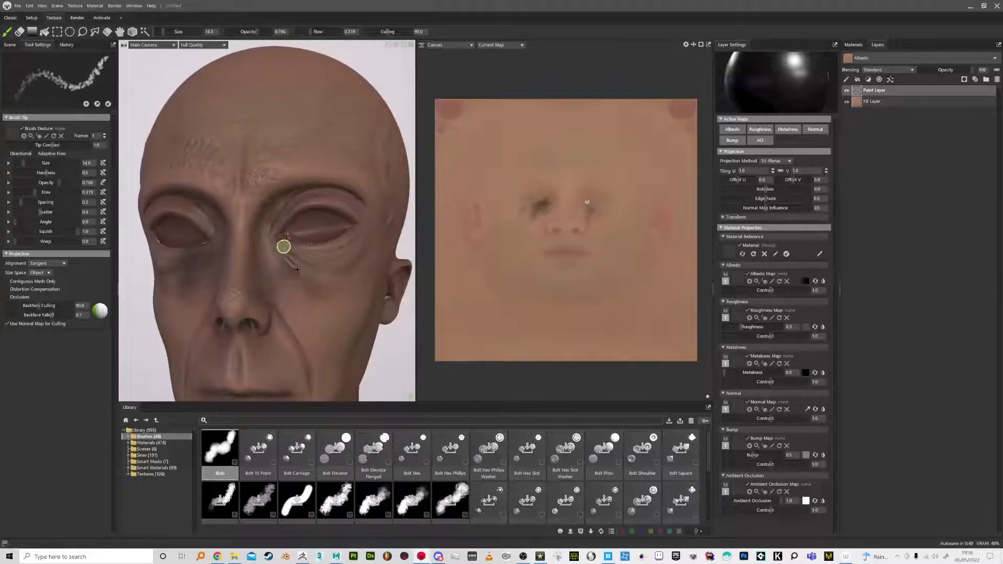
mouse_move(277, 238)
mouse_down()
mouse_move(320, 287)
mouse_move(285, 255)
mouse_move(333, 277)
mouse_move(282, 278)
mouse_up()
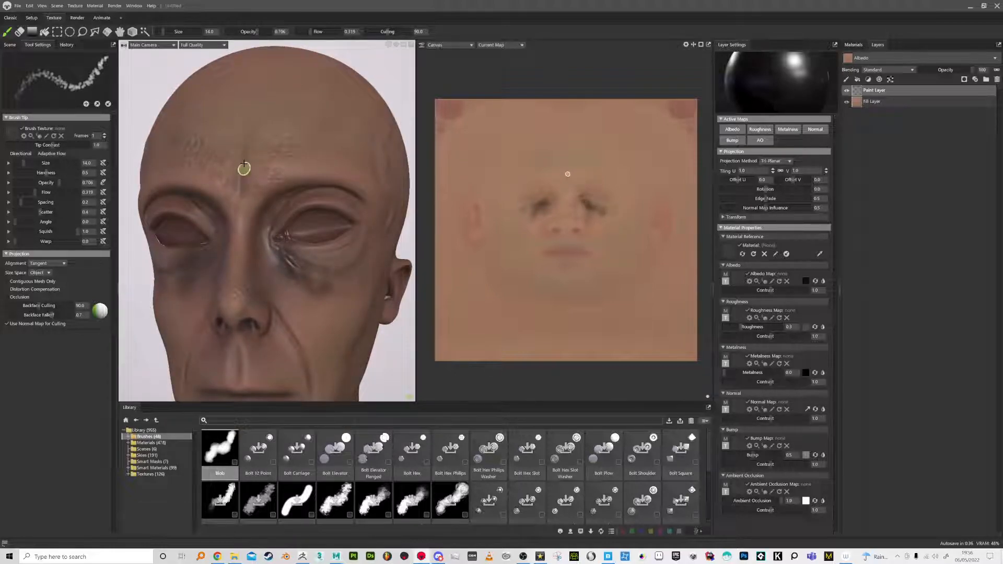
mouse_move(266, 106)
mouse_down()
mouse_move(273, 190)
mouse_move(260, 197)
mouse_move(255, 128)
mouse_up()
right_drag(376, 132, 323, 184)
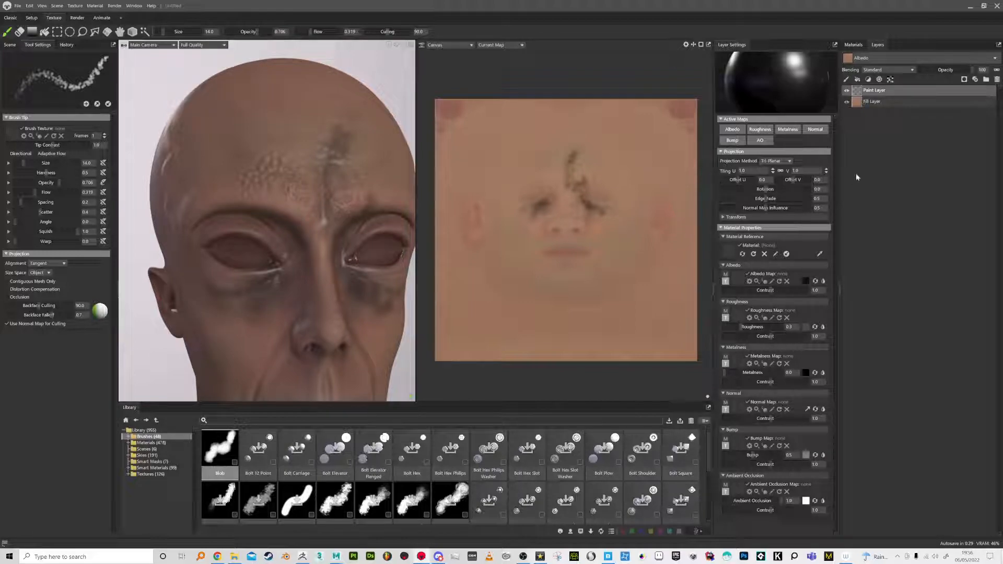
Show the Bump map in the layer list and paint more dark patches across the forehead.
click(870, 62)
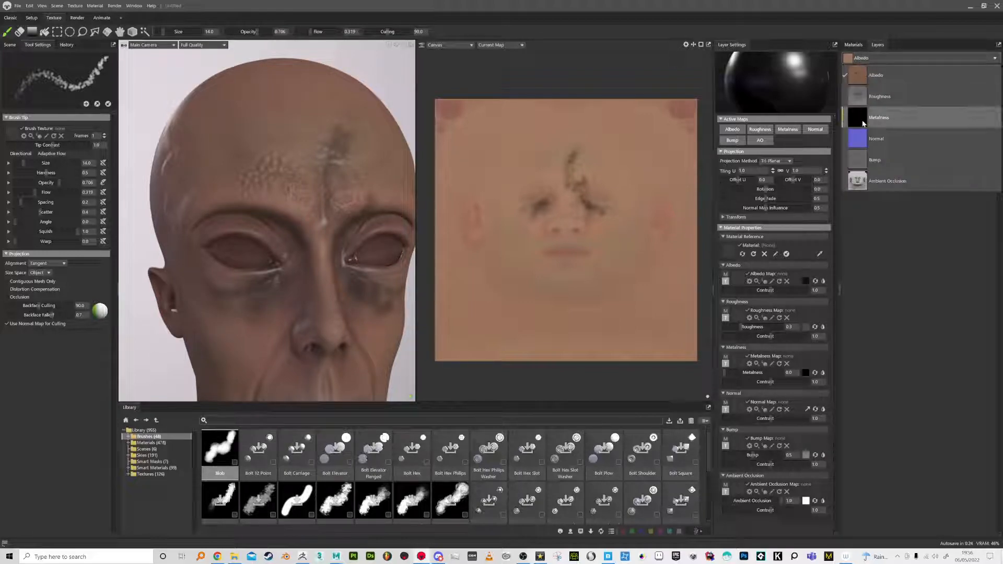
click(875, 74)
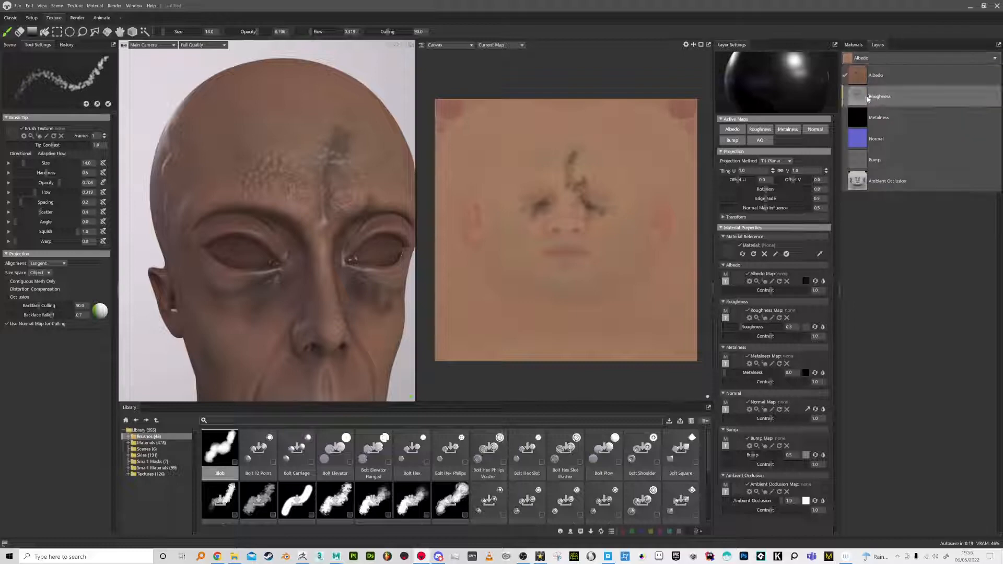
click(874, 160)
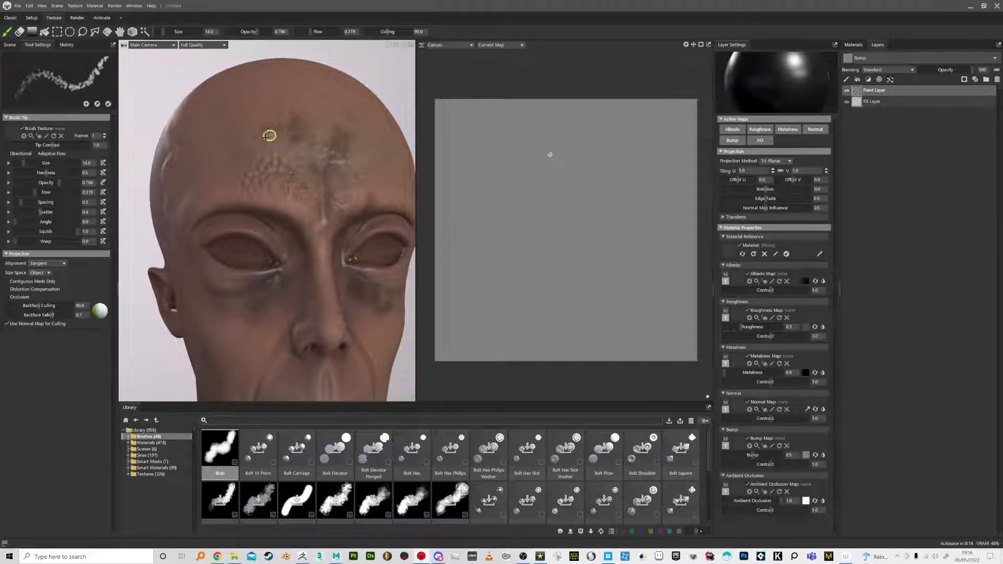
right_drag(268, 135, 301, 179)
alt+drag(301, 178, 303, 156)
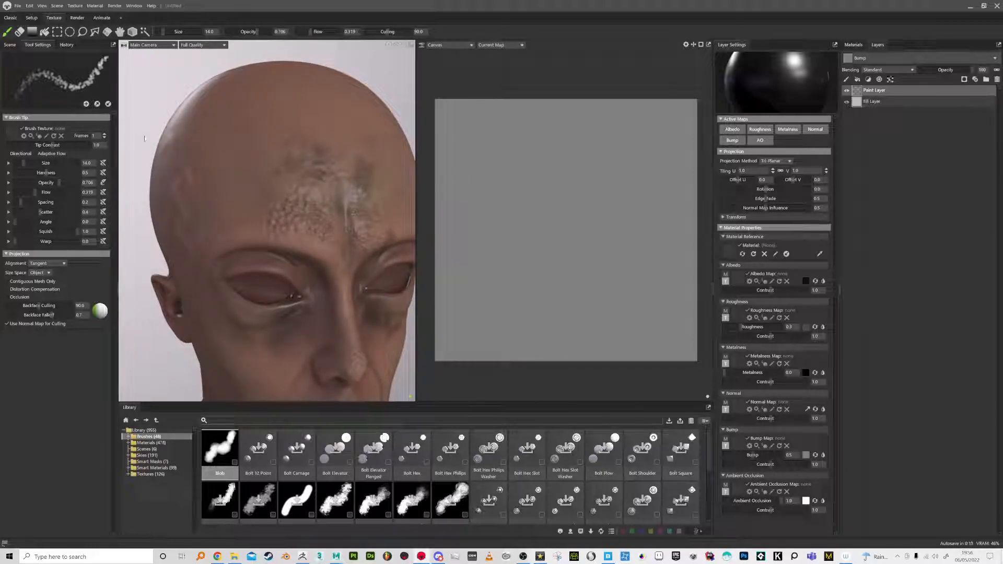
Show the Albedo map in the layer list, restrict the paint layer to the Bump channel and set its Bump to about 0.7.
click(861, 59)
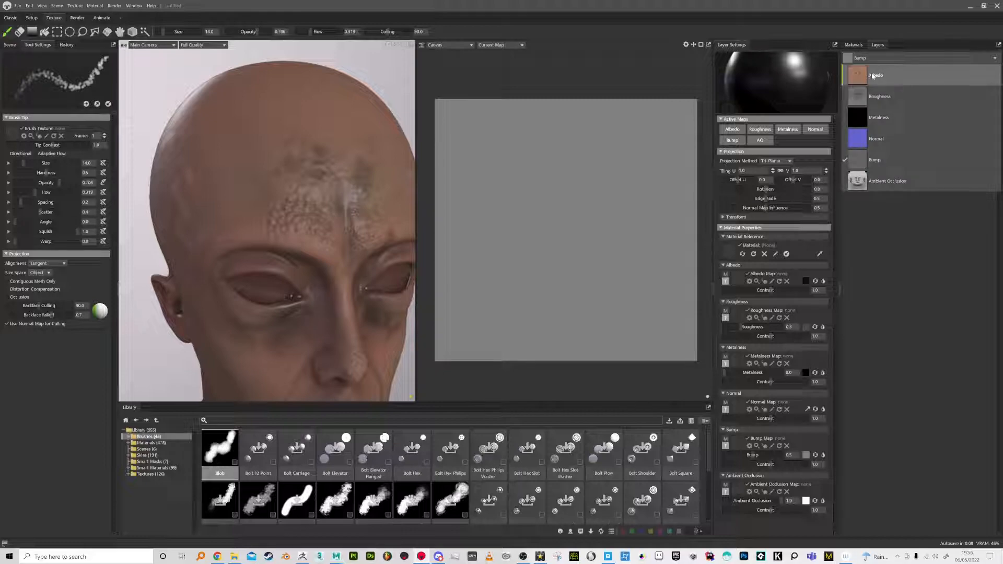
click(873, 78)
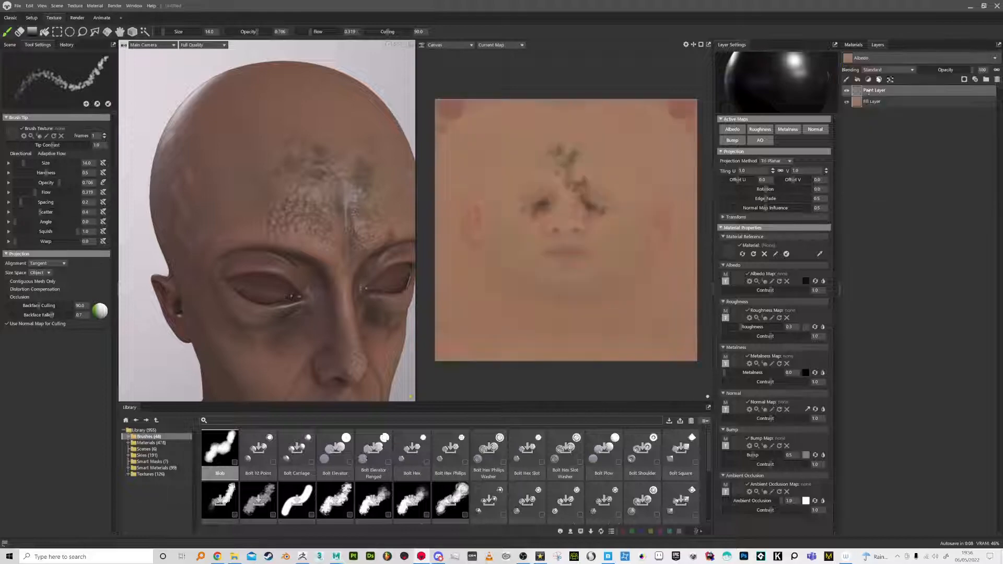
click(737, 131)
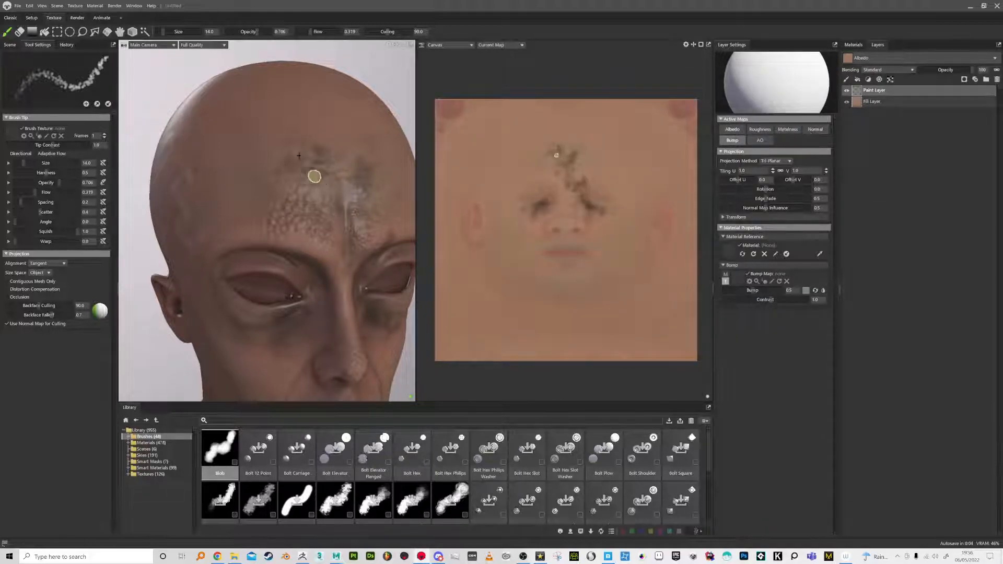
mouse_move(347, 178)
middle_down()
mouse_move(298, 224)
mouse_move(332, 167)
middle_up()
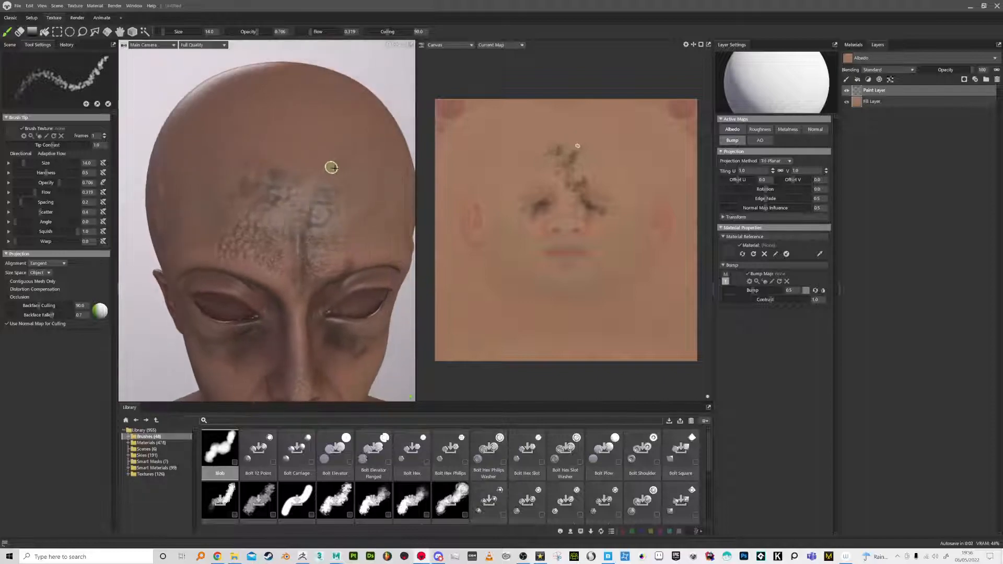
drag(763, 295, 761, 290)
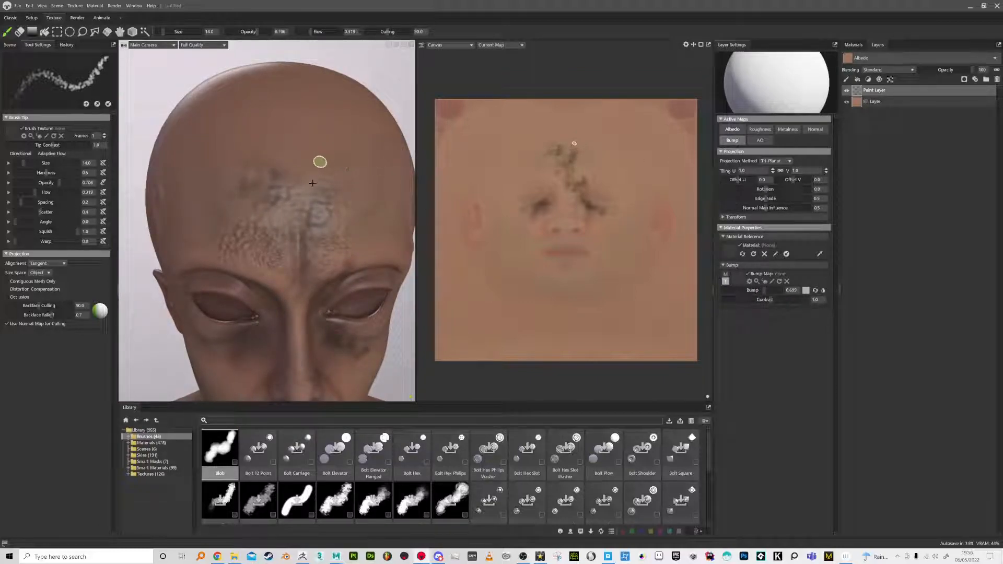
Paint bump-only skin texture across the upper forehead towards the temple.
middle_drag(328, 169, 292, 241)
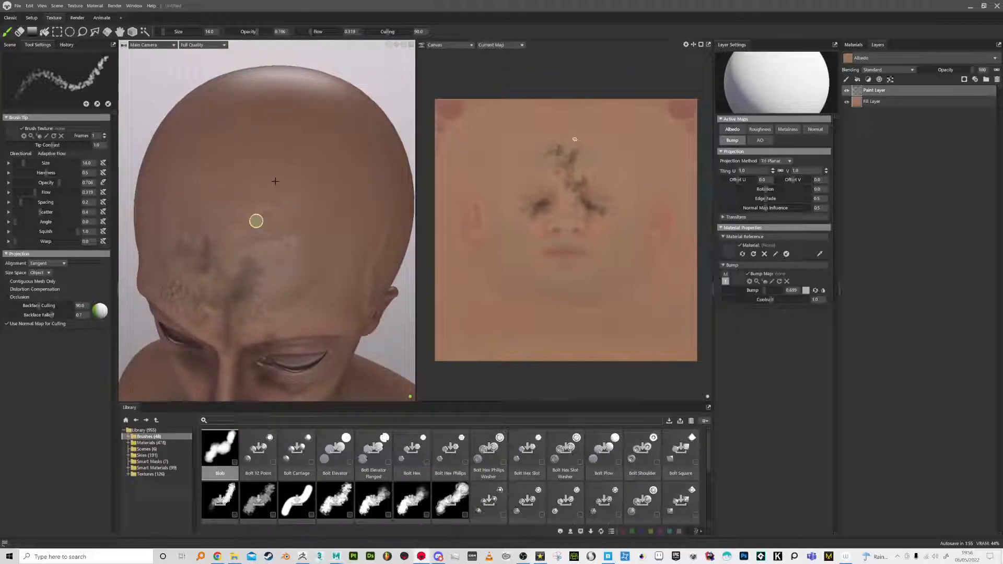
middle_drag(282, 210, 291, 248)
mouse_move(291, 248)
alt+mouse_down()
mouse_move(277, 204)
mouse_move(280, 230)
alt+mouse_up()
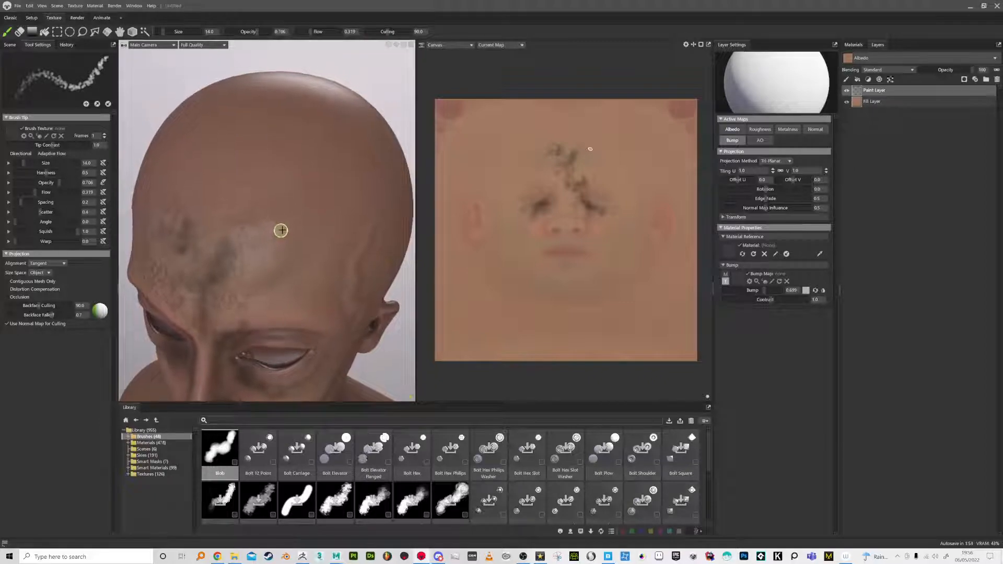
alt+right_drag(280, 230, 305, 242)
mouse_move(304, 242)
alt+mouse_down()
mouse_move(285, 188)
mouse_move(295, 230)
alt+mouse_up()
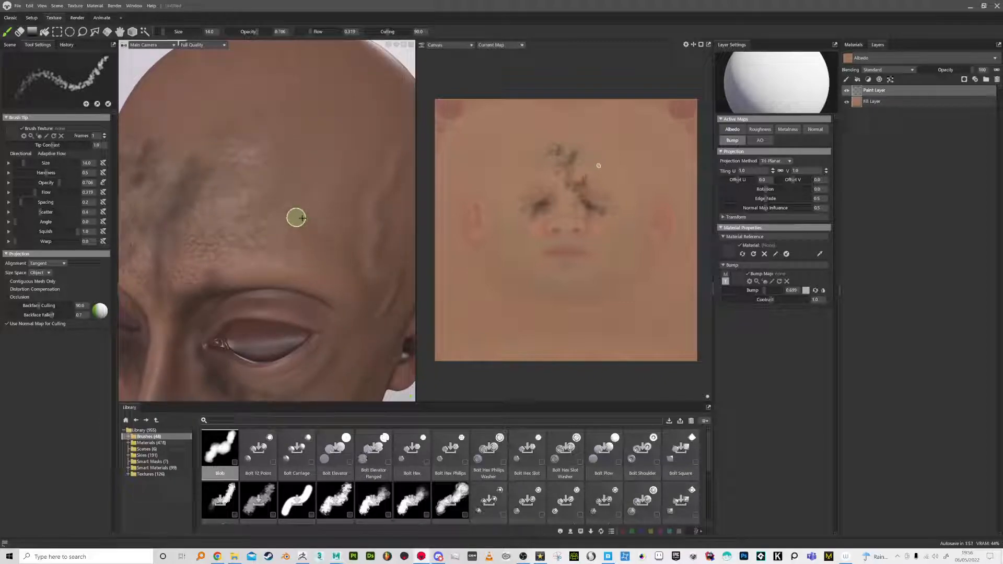
Try a marquee selection on the forehead and switch between the AlienHead mesh and Texture Project 1 in the scene.
key(m)
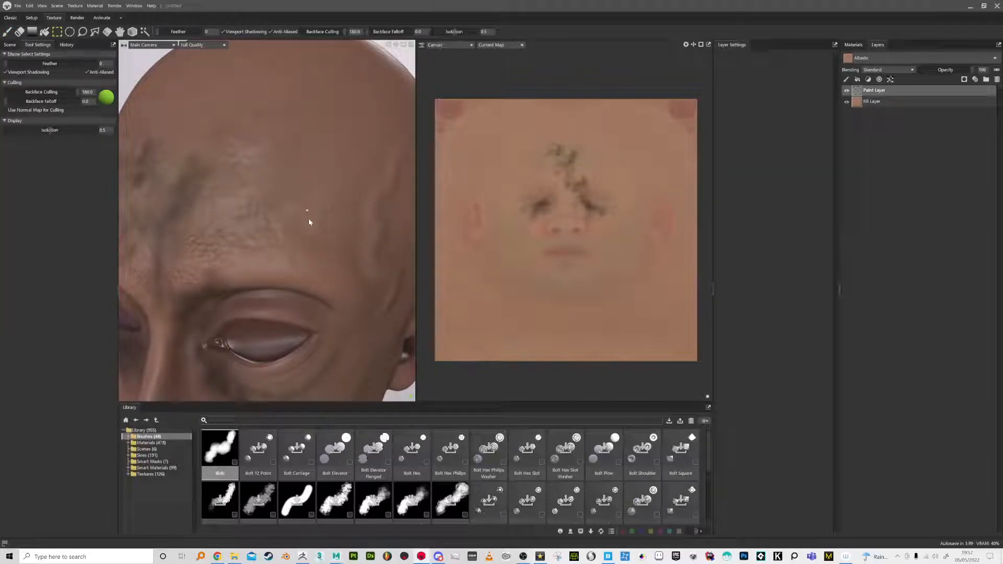
click(309, 220)
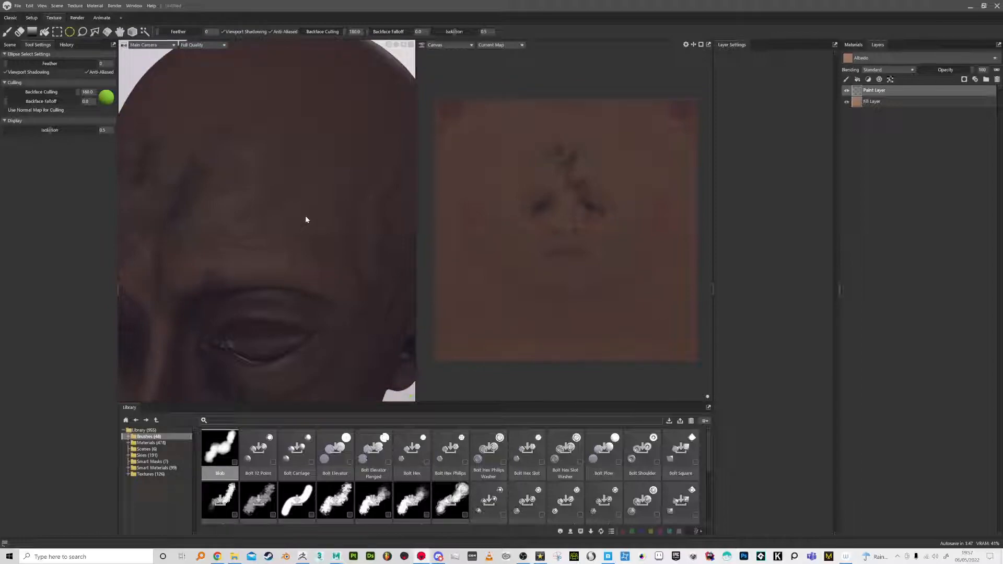
click(9, 44)
click(37, 44)
click(10, 44)
click(25, 95)
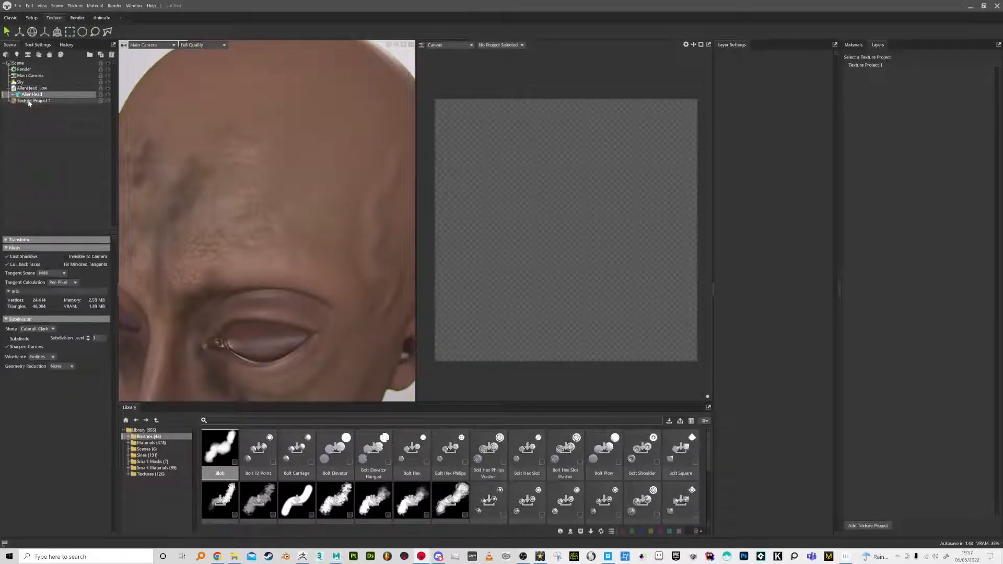
click(29, 101)
click(29, 94)
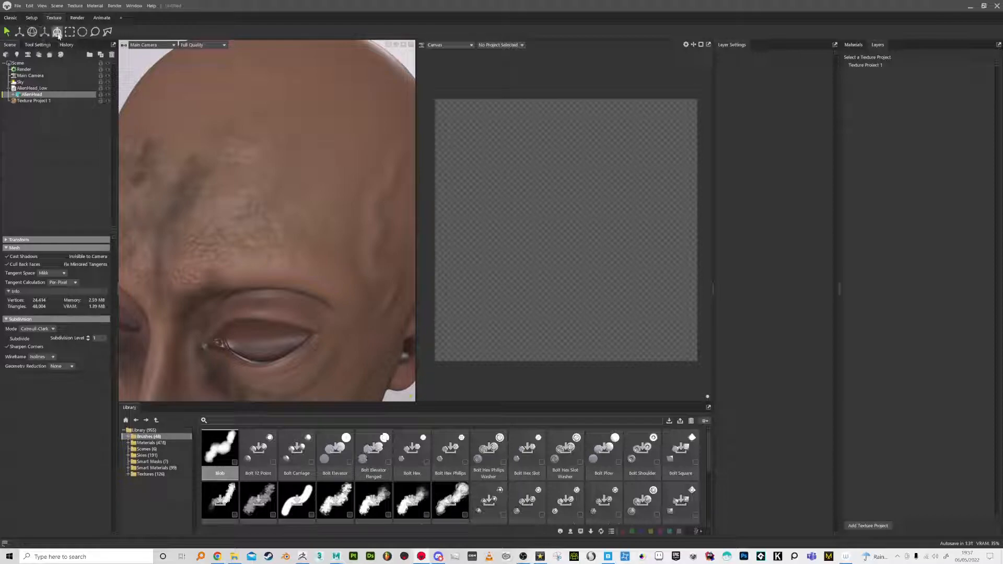
click(31, 101)
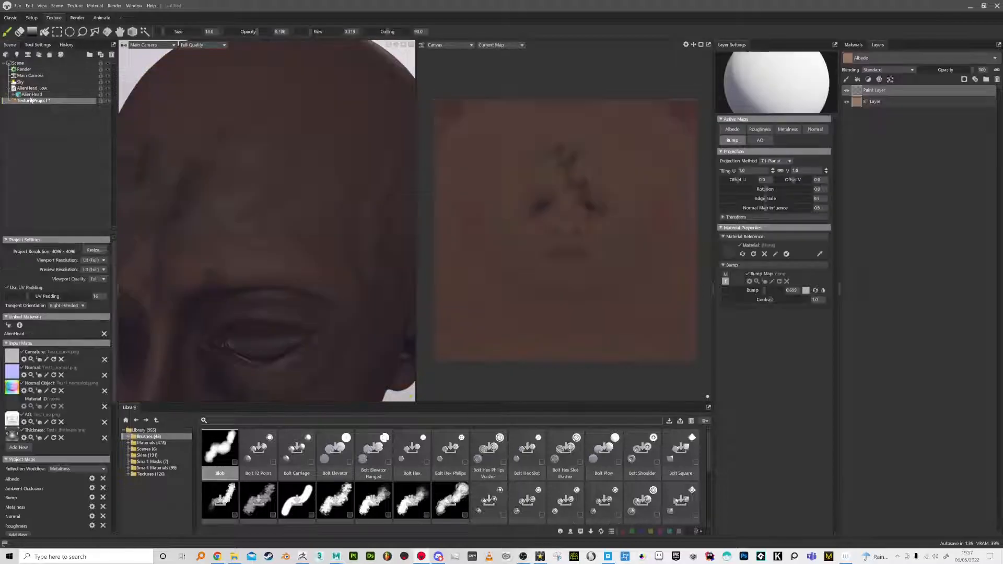
Hide and show the Paint Layer to check whether it causes the darkened head.
mouse_move(261, 181)
alt+mouse_down()
mouse_move(306, 85)
mouse_move(320, 157)
mouse_move(307, 120)
mouse_move(361, 121)
alt+mouse_up()
scroll(320, 157, up, 4)
scroll(293, 162, down, 8)
key(m)
scroll(366, 123, up, 1)
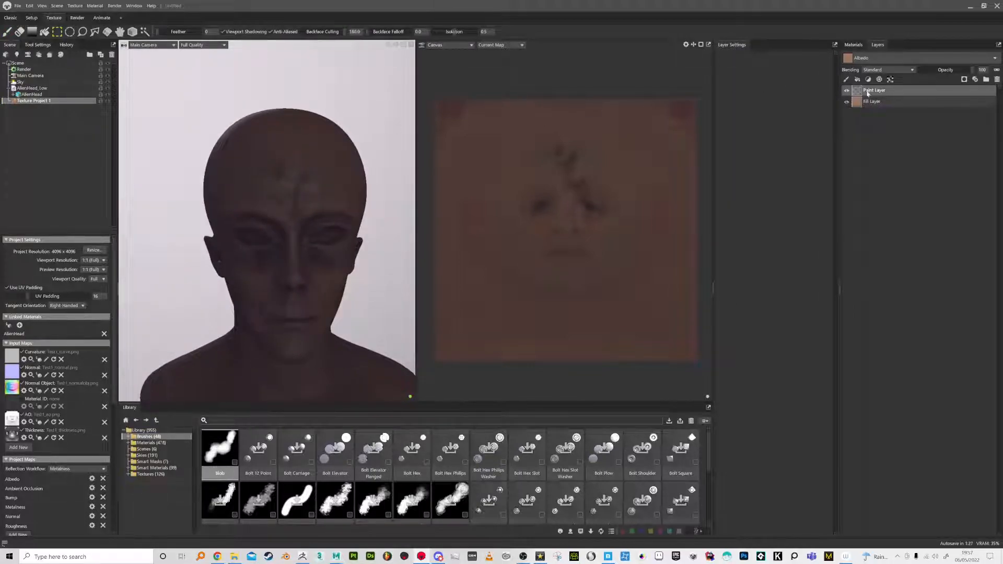
click(847, 91)
click(846, 91)
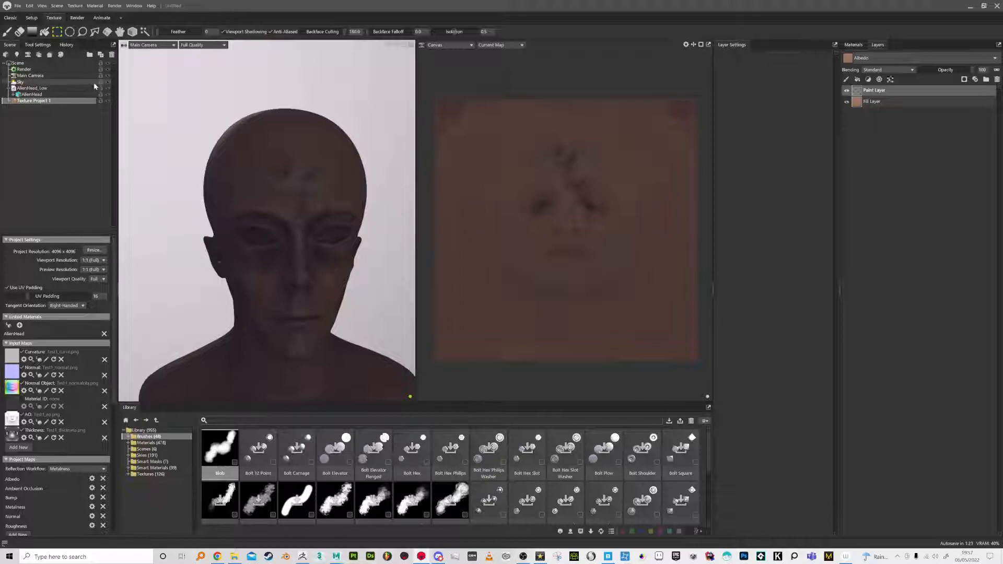
Toggle the Sky's visibility, view its light settings and reselect Texture Project 1.
click(108, 82)
click(107, 82)
click(49, 84)
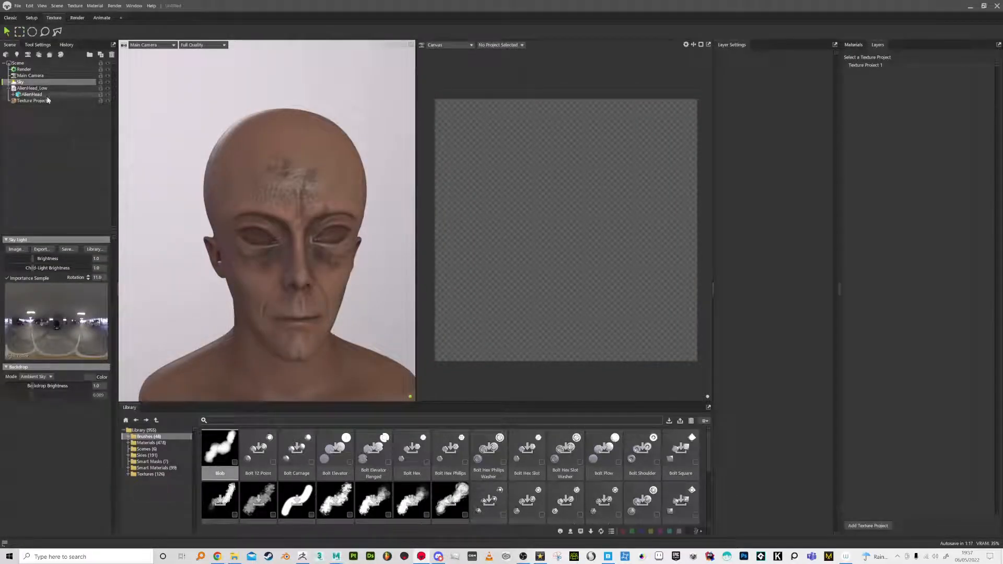
click(45, 100)
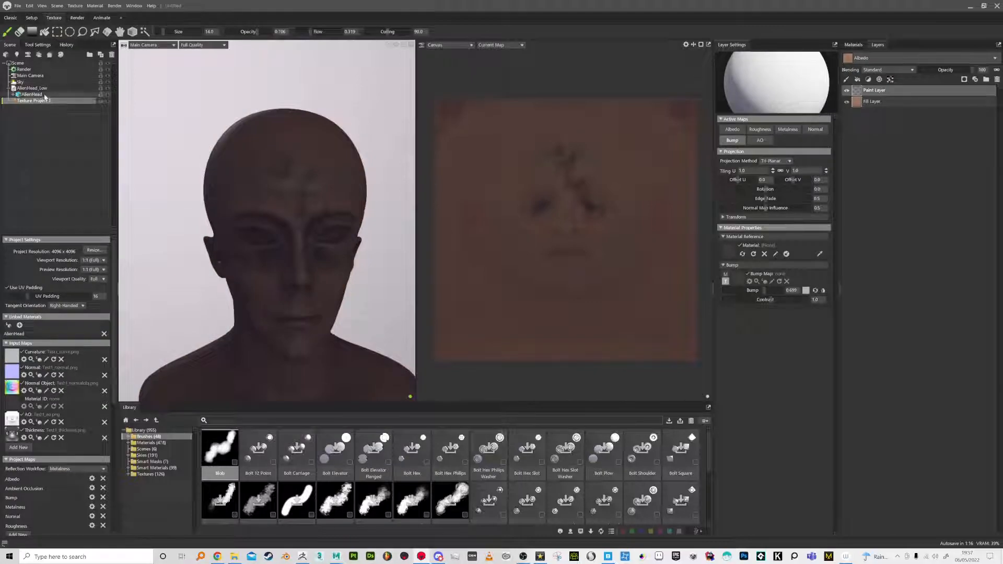
click(108, 82)
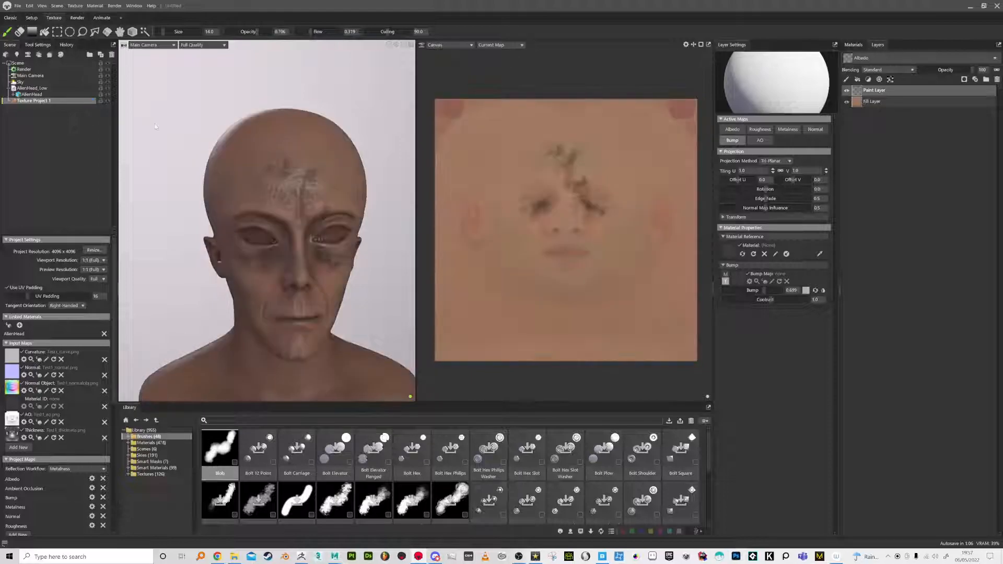
Reduce the brush Size to 5 and paint fine bump detail on the cheek beside the nose and mouth.
scroll(317, 156, up, 2)
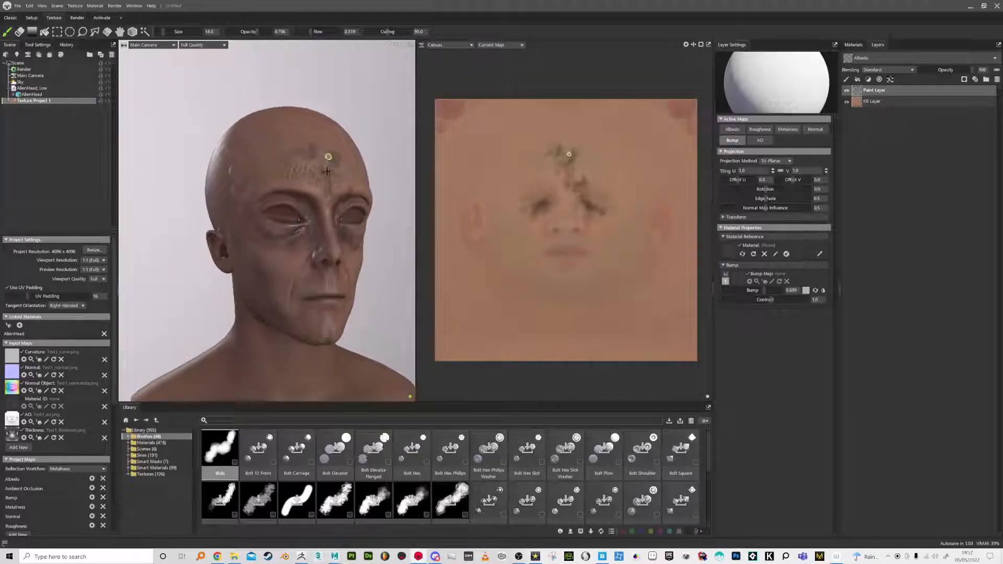
scroll(326, 243, up, 5)
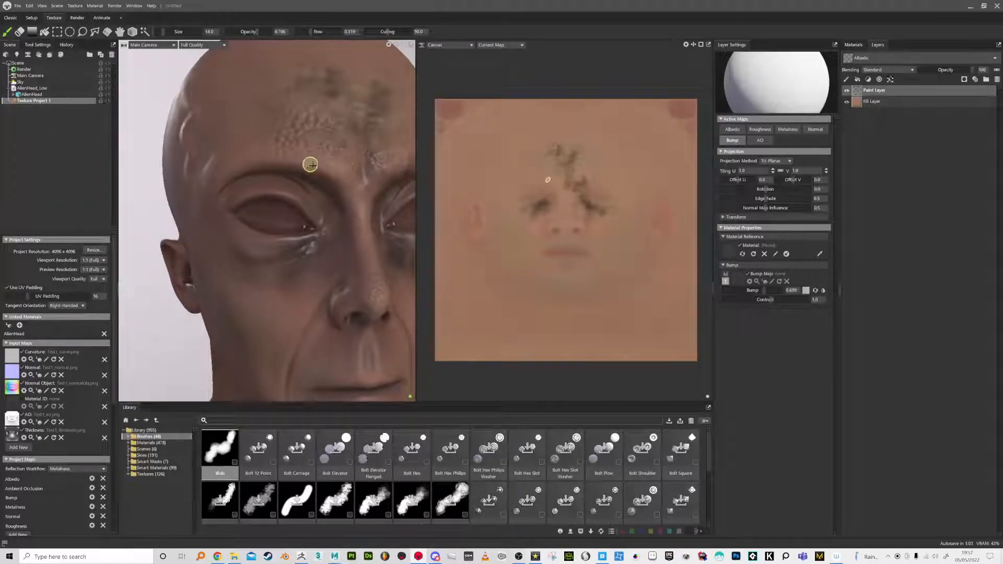
middle_drag(224, 179, 298, 191)
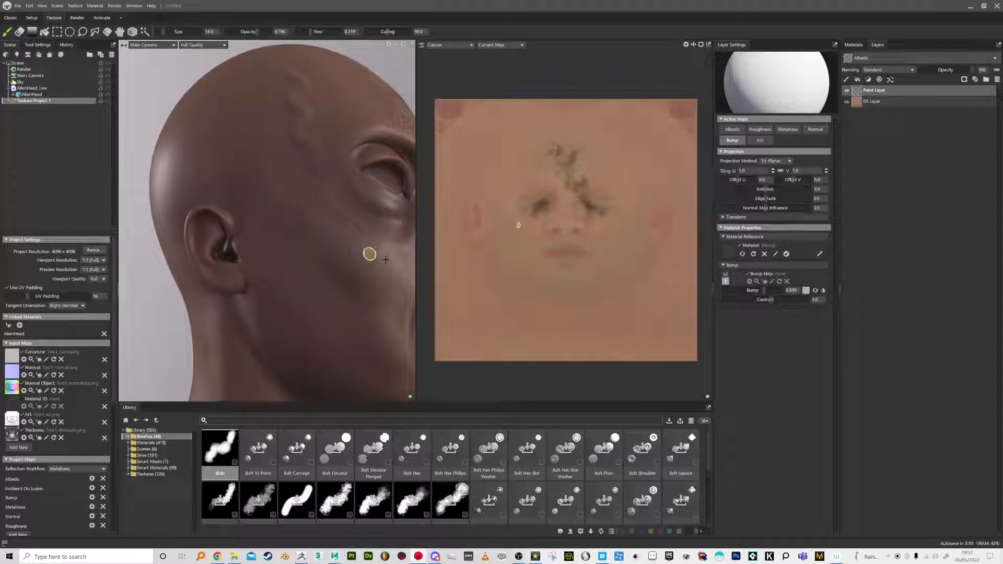
middle_drag(341, 241, 289, 209)
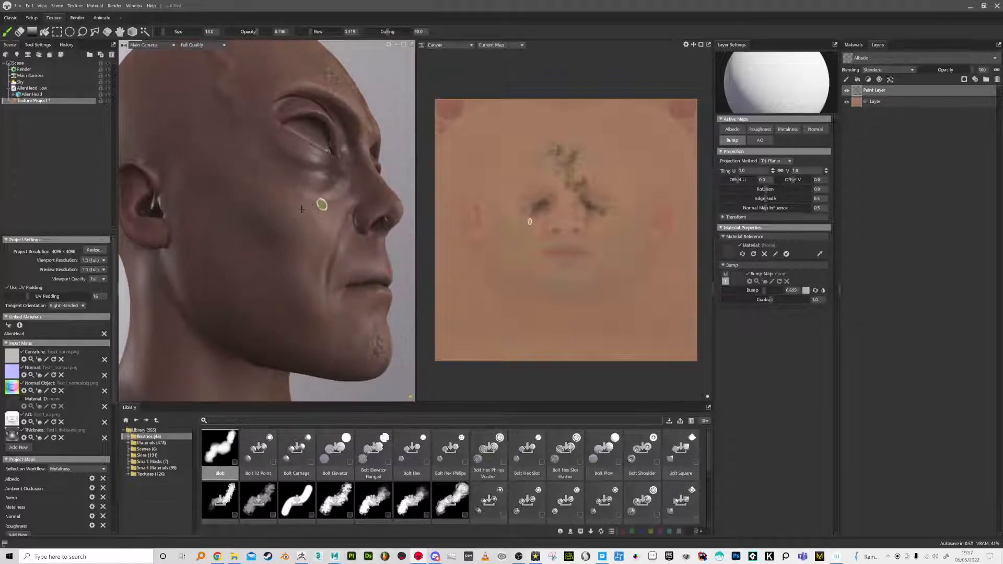
alt+drag(300, 208, 338, 210)
scroll(341, 220, up, 5)
alt+drag(343, 258, 269, 228)
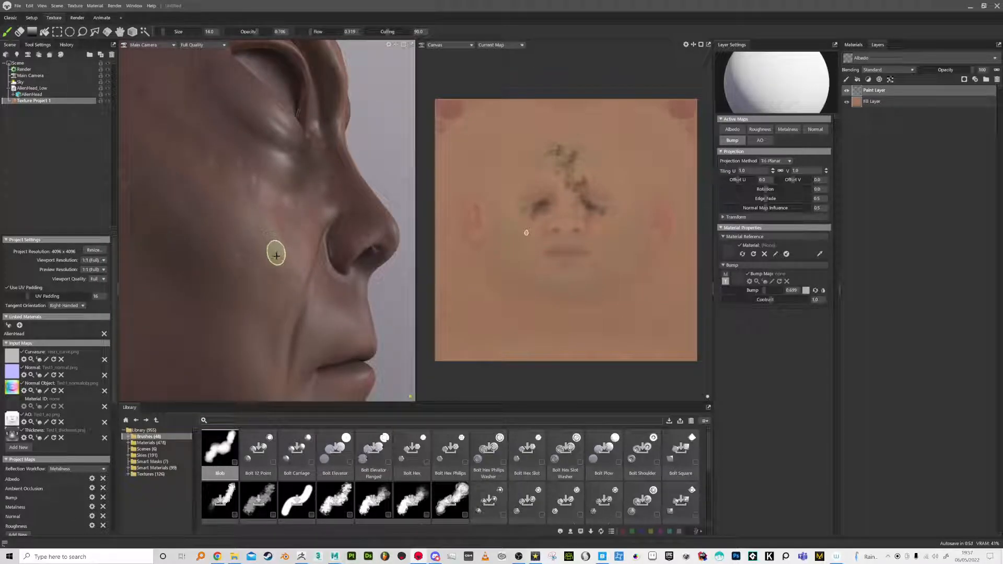
key(bracketleft)
key(bracketleft)
key(bracketleft)
key(bracketleft)
key(bracketleft)
key(bracketleft)
key(bracketleft)
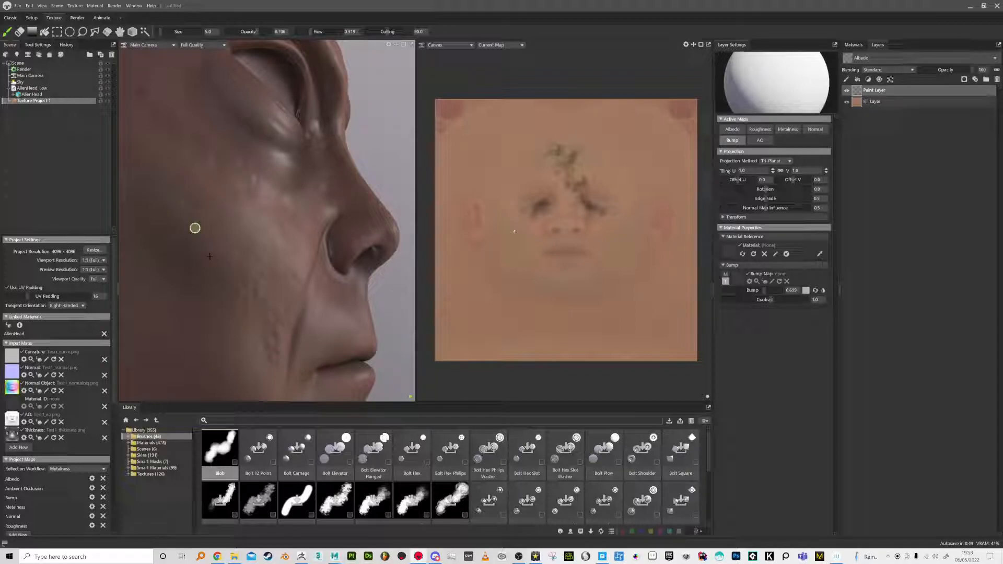
alt+drag(273, 230, 230, 246)
Look over the whole painted head, and check the texture project settings and brush projection options for a symmetry setting.
scroll(287, 238, down, 5)
scroll(241, 230, up, 3)
scroll(247, 209, down, 4)
alt+middle_drag(247, 207, 279, 242)
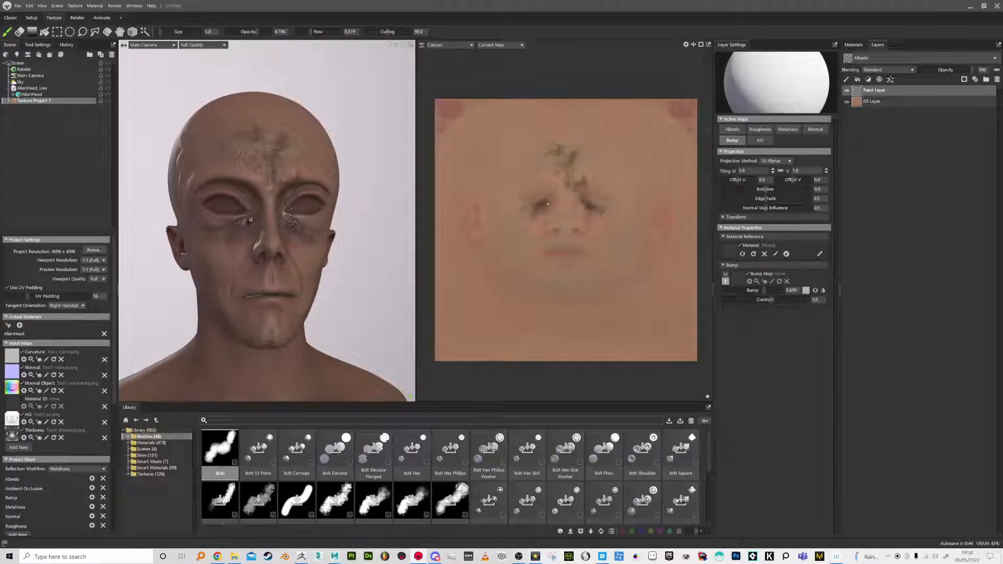
alt+drag(218, 242, 169, 308)
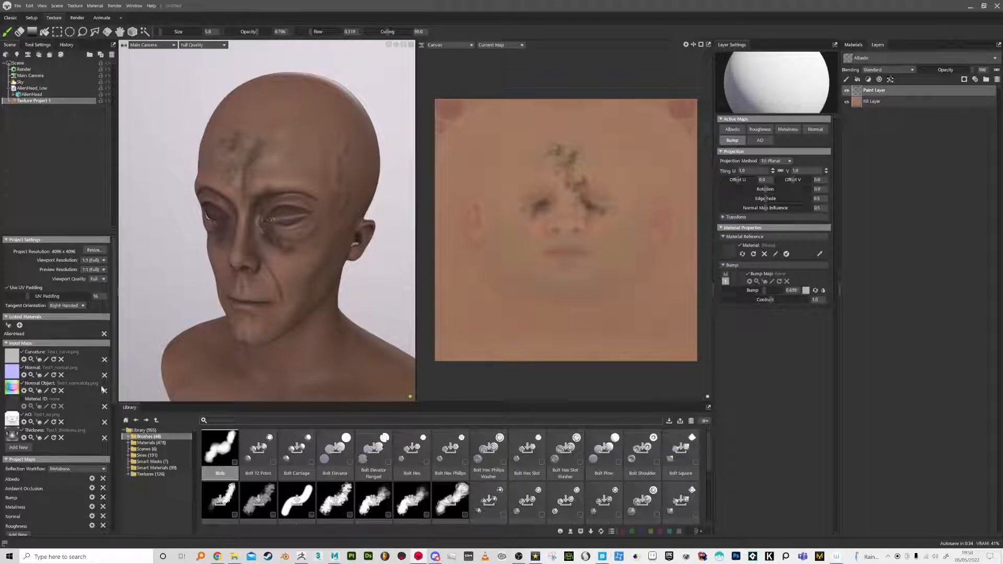
scroll(112, 320, down, 10)
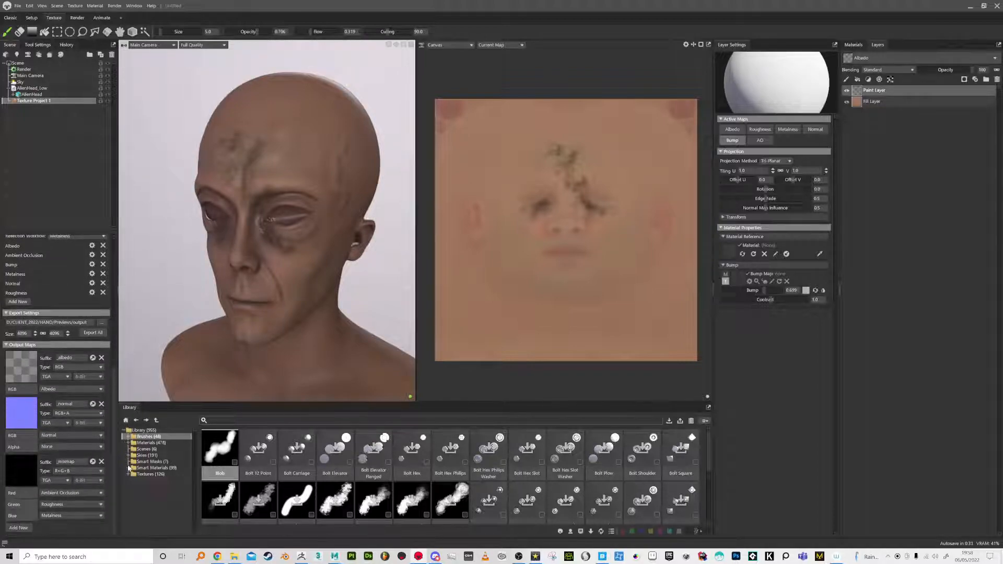
click(37, 45)
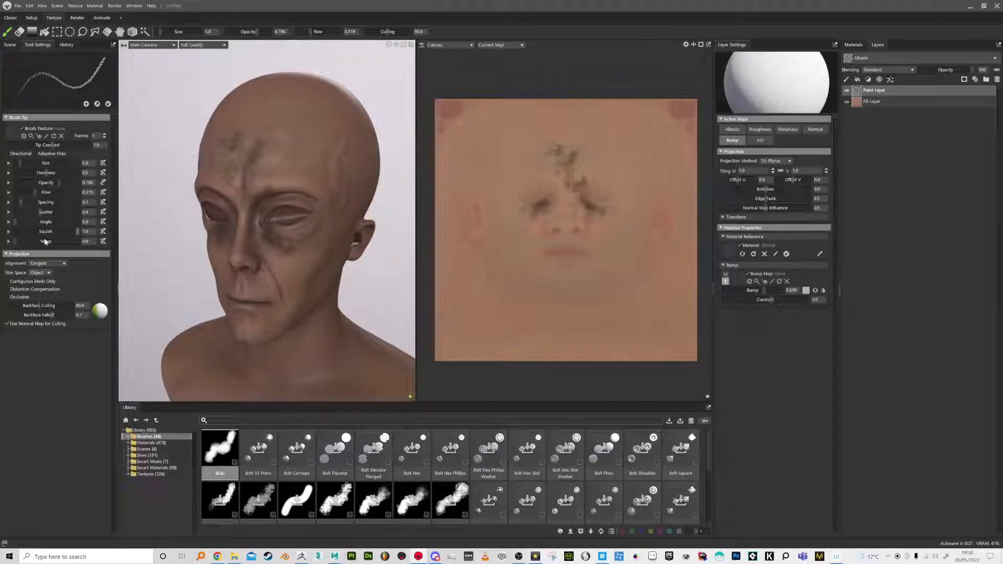
click(49, 274)
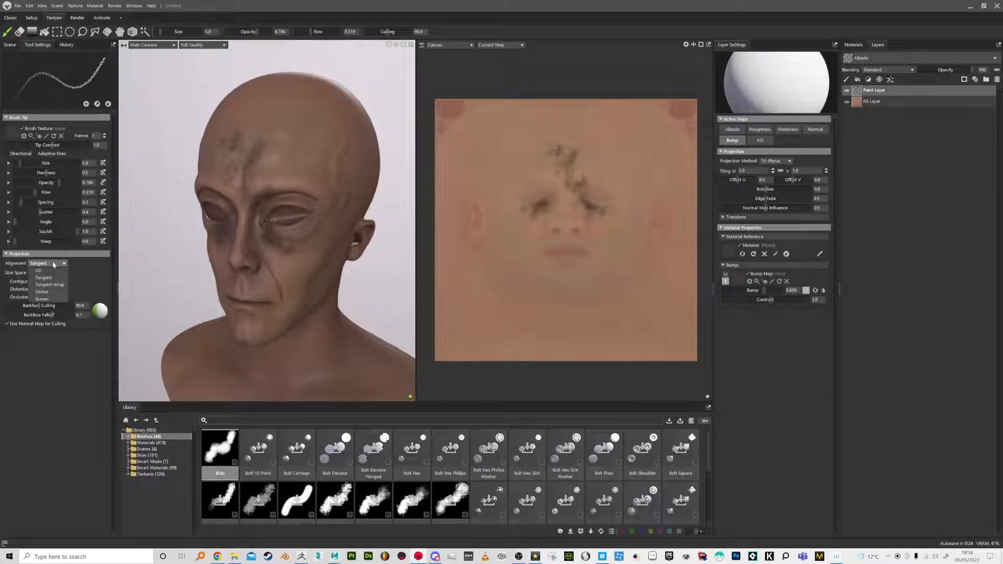
Check the installed Toolbag version in the About window and close it.
click(151, 6)
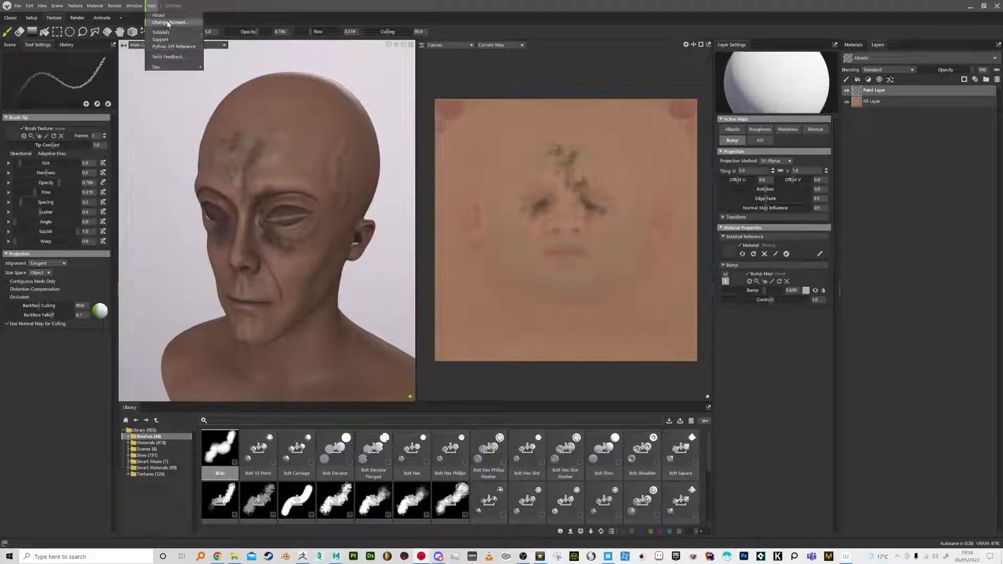
click(166, 16)
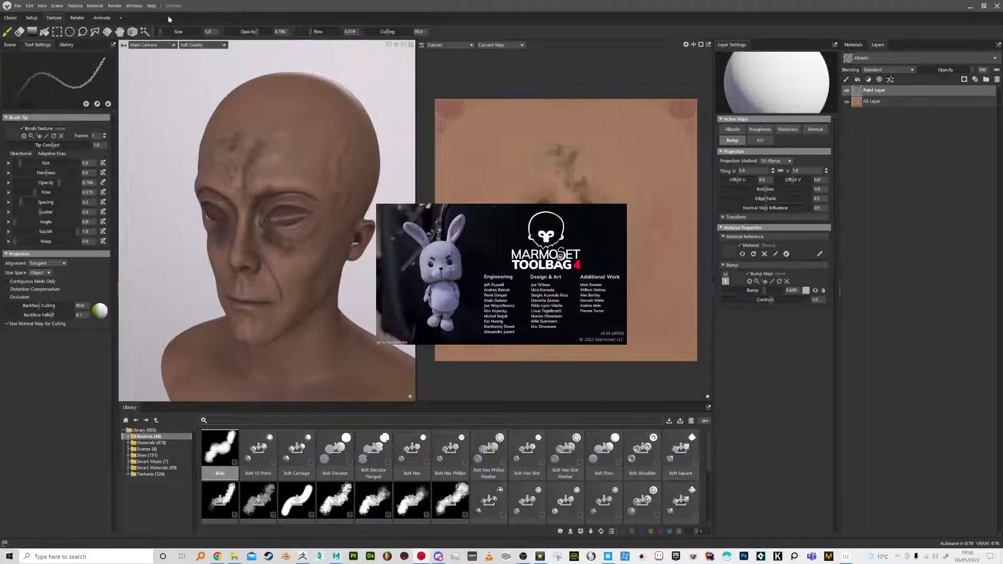
click(616, 344)
Switch to Chrome and search Google in a new tab for "marmoset toolbag 4 symmetry".
click(217, 556)
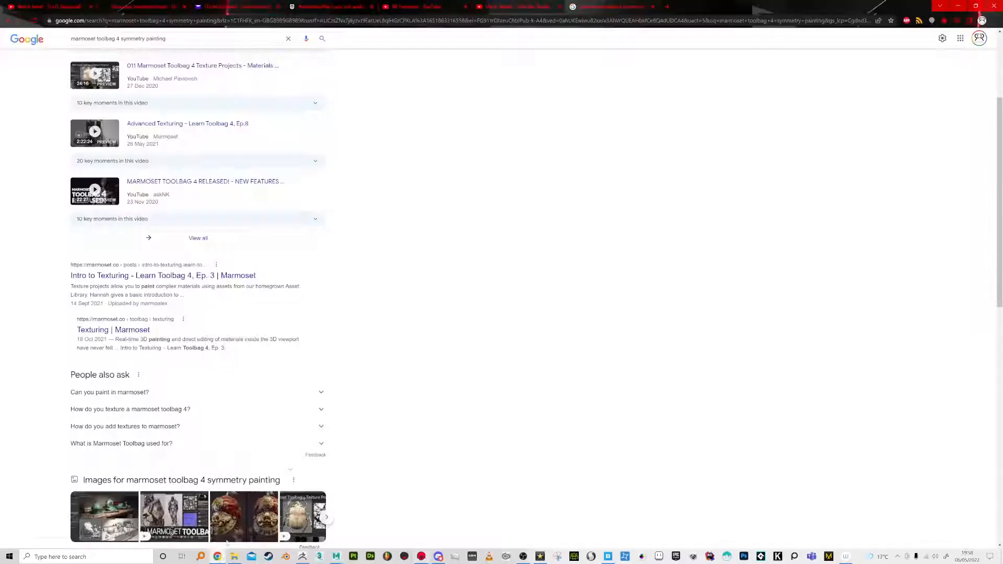
click(668, 7)
text(ma)
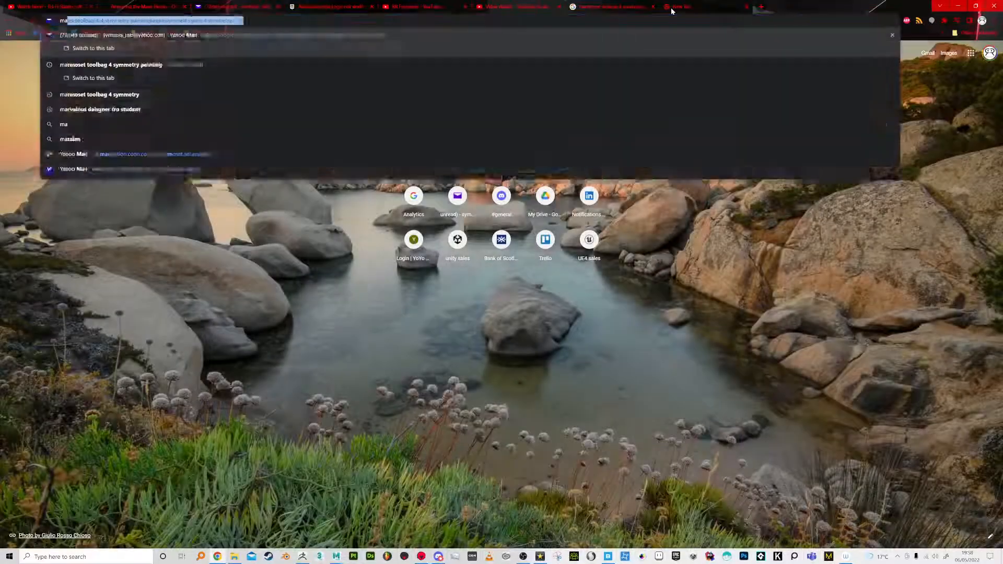
text(rmoset toolbag)
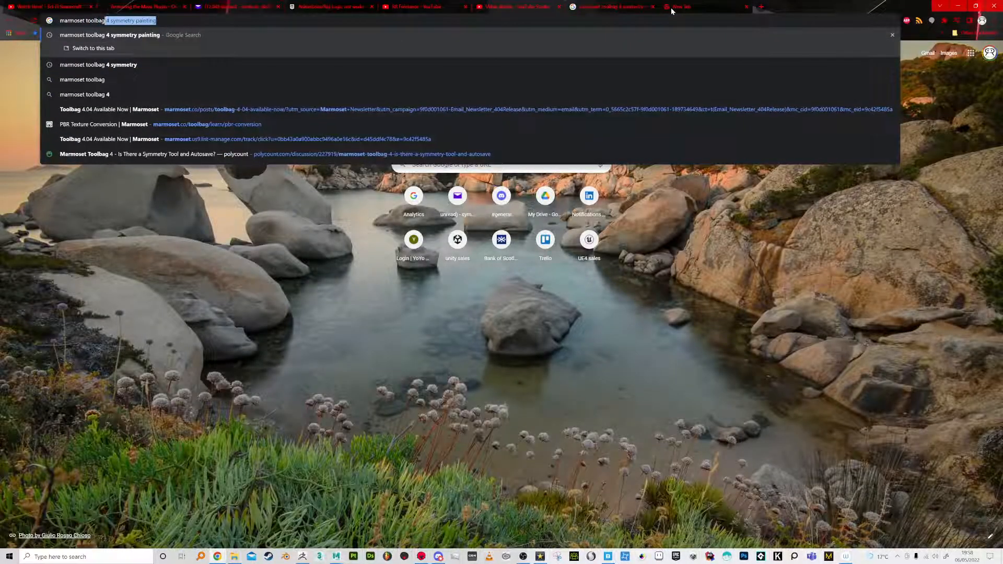
text( 4 symmetry)
key(Return)
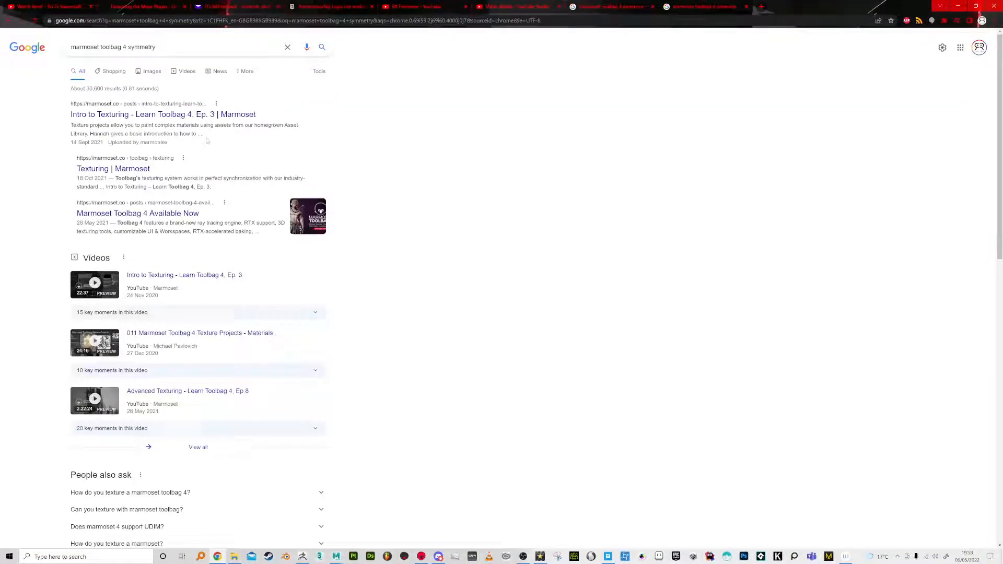
Look through the Google results for "marmoset toolbag 4 symmetry" for any mention of symmetry painting.
scroll(236, 242, down, 2)
scroll(236, 242, down, 2)
scroll(236, 242, down, 2)
scroll(236, 242, down, 2)
scroll(235, 241, up, 1)
scroll(235, 241, down, 4)
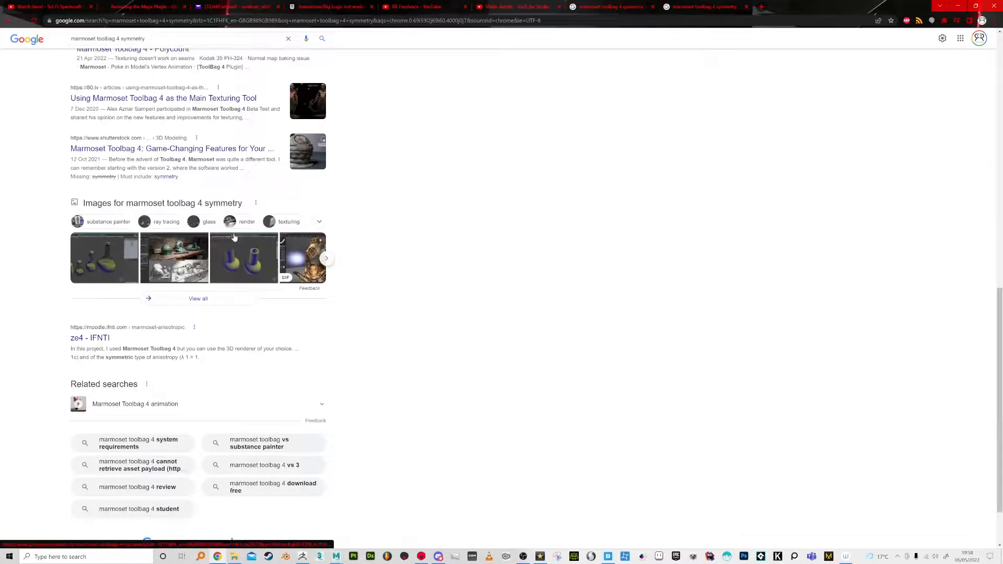
Shorten the Google search to "marmoset toolbag 4" and open the "Marmoset Toolbag 4 Available Now" result.
scroll(234, 238, up, 8)
key(BackSpace)
key(Return)
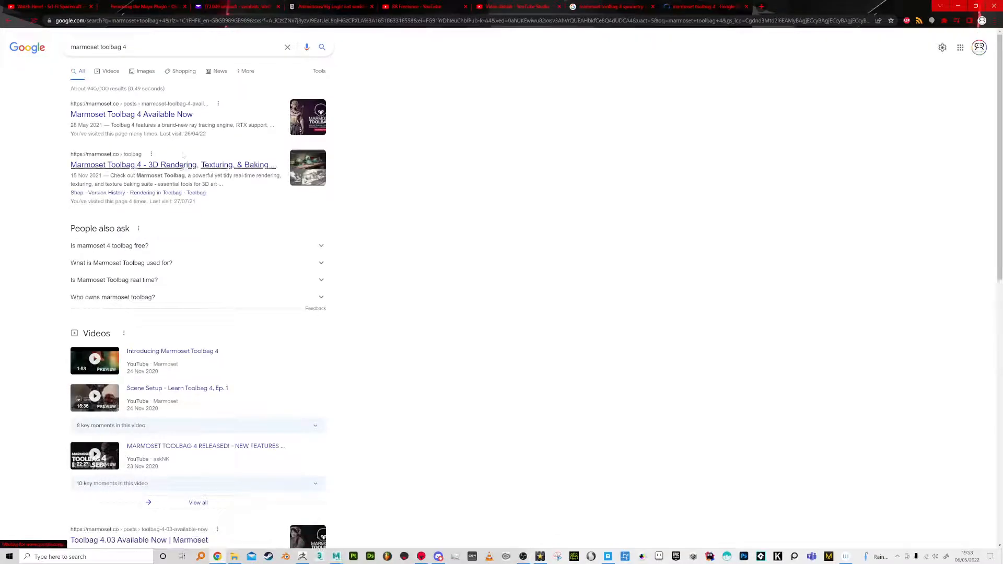
click(164, 116)
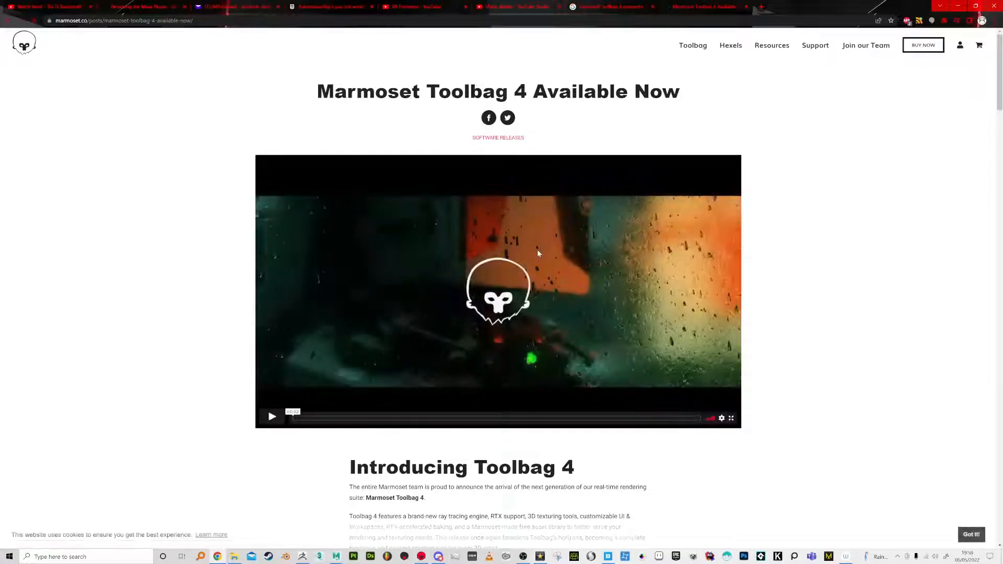
Skim the Toolbag 4 announcement, go to the Software Releases category, and open the Toolbag 4.04 post.
scroll(572, 159, down, 2)
scroll(565, 158, up, 2)
scroll(515, 182, down, 3)
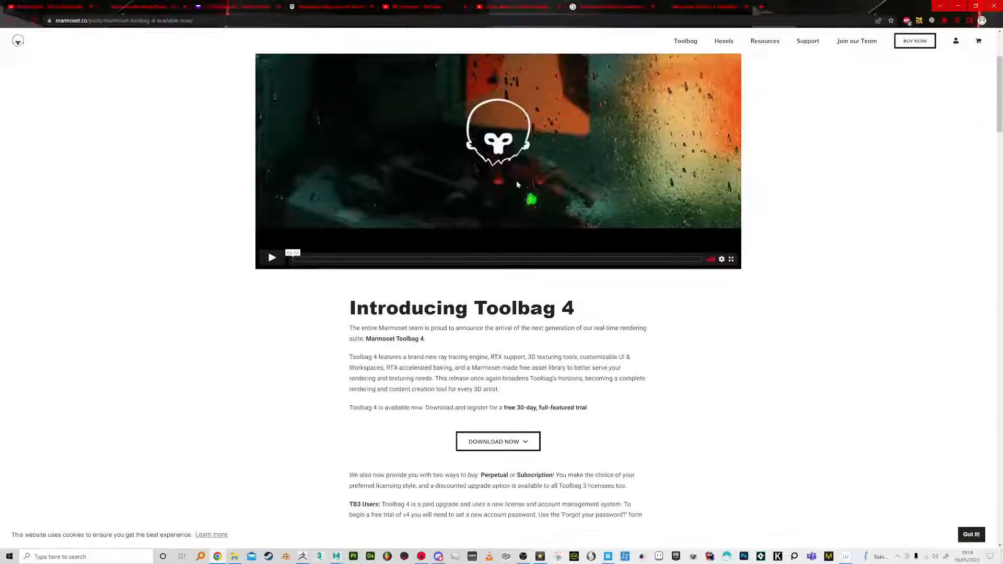
scroll(516, 184, up, 3)
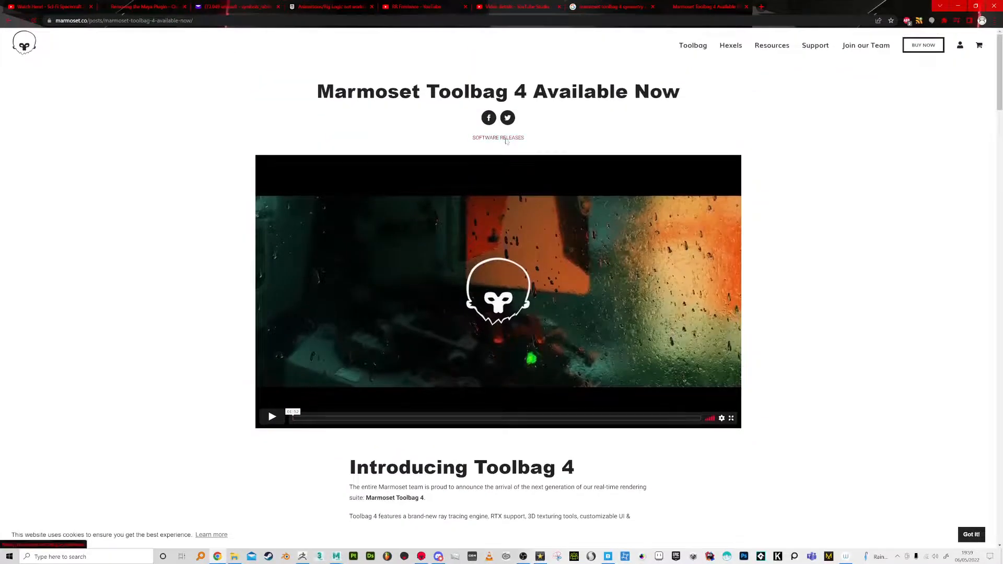
click(506, 141)
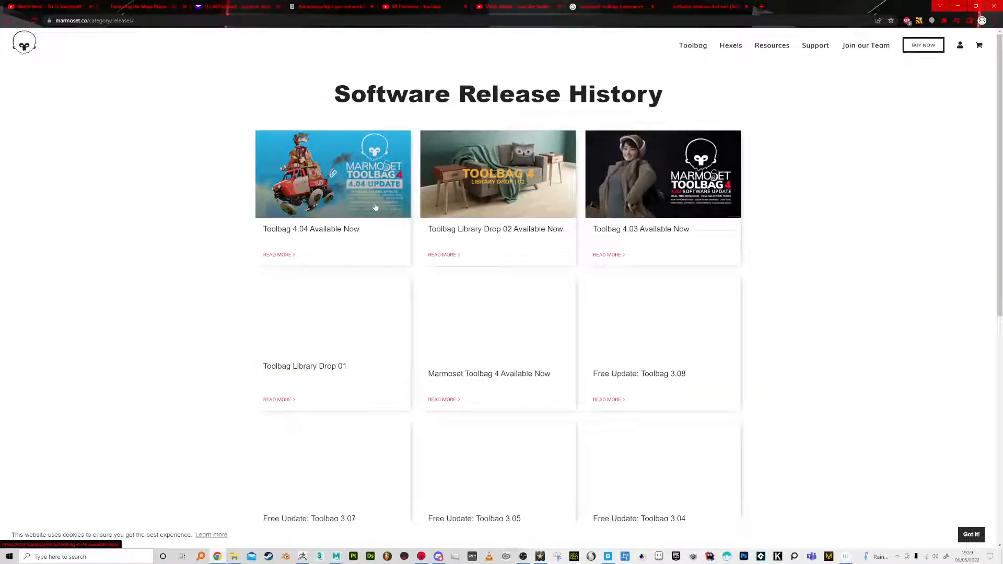
click(278, 255)
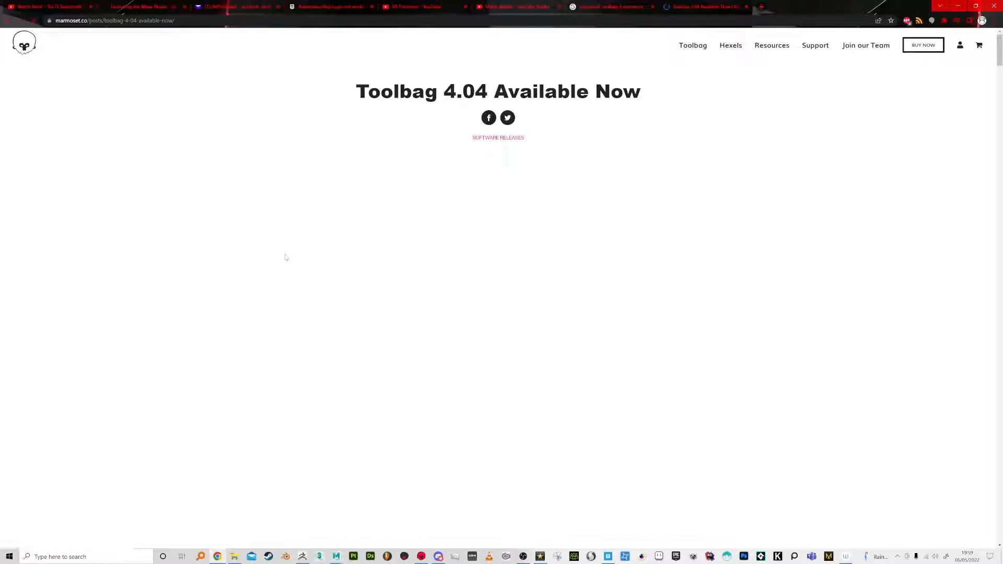
Read through the Toolbag 4.04 release post for any new symmetry or texture painting feature.
scroll(316, 278, down, 10)
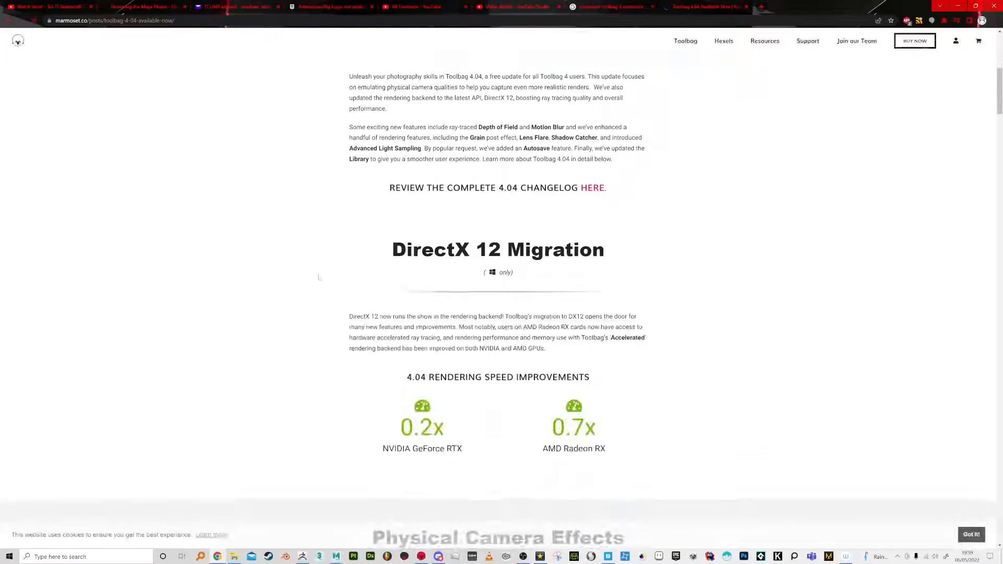
scroll(319, 277, down, 20)
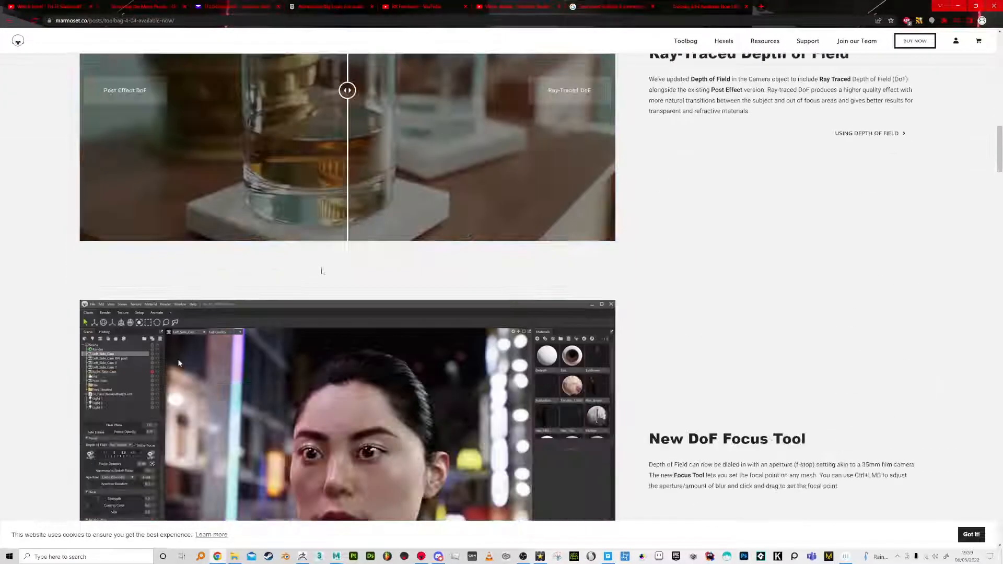
scroll(327, 262, down, 20)
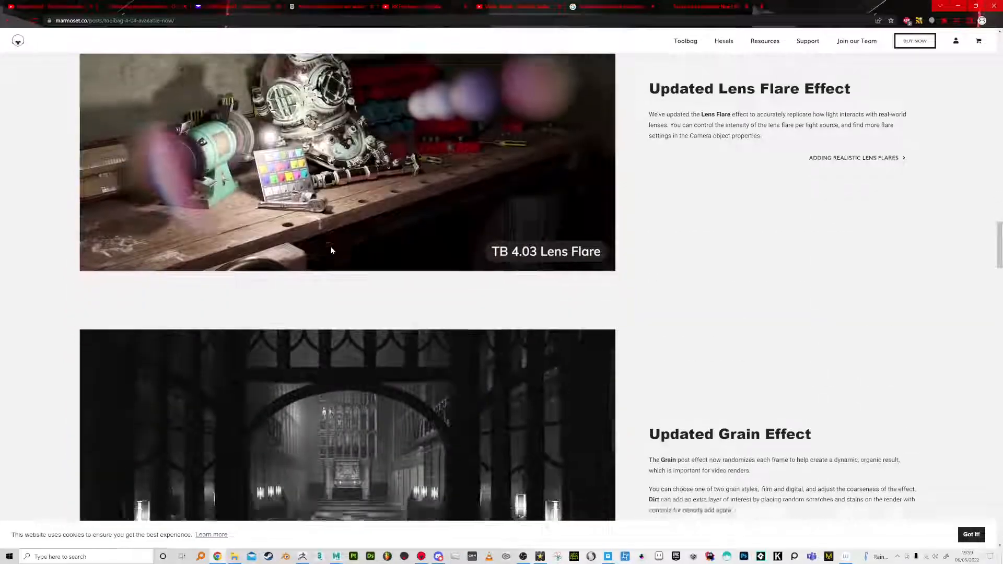
scroll(332, 250, down, 13)
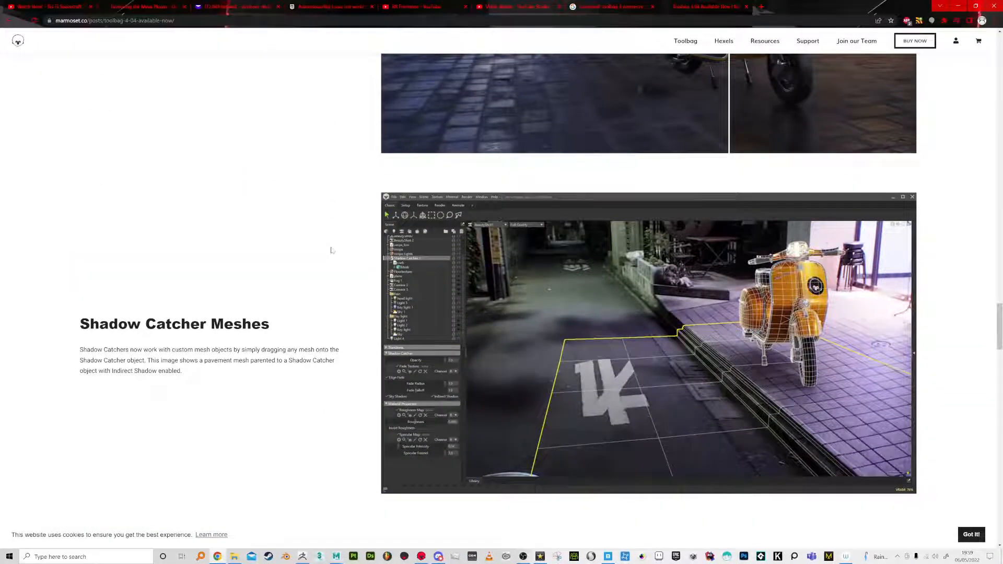
scroll(331, 250, down, 13)
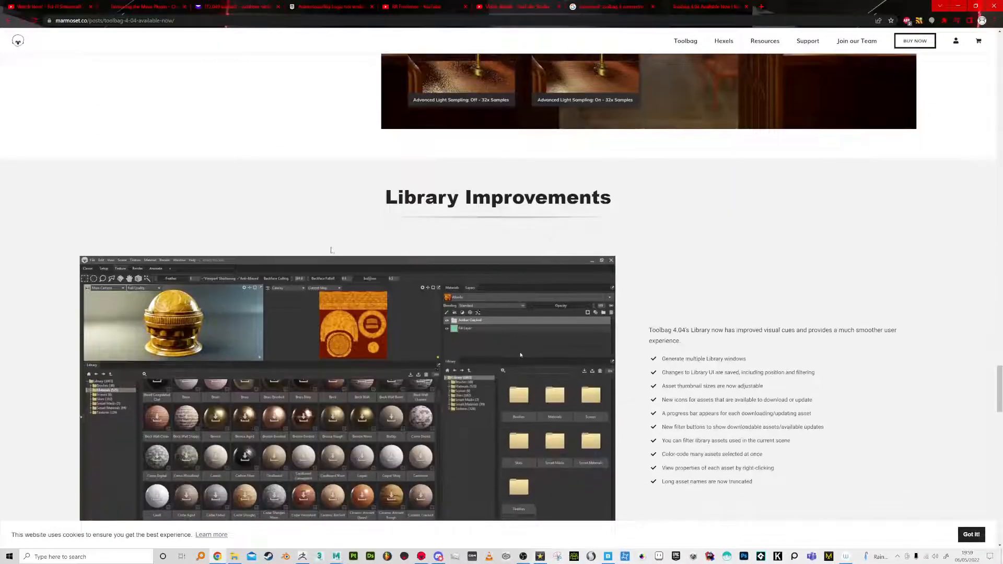
scroll(332, 250, down, 7)
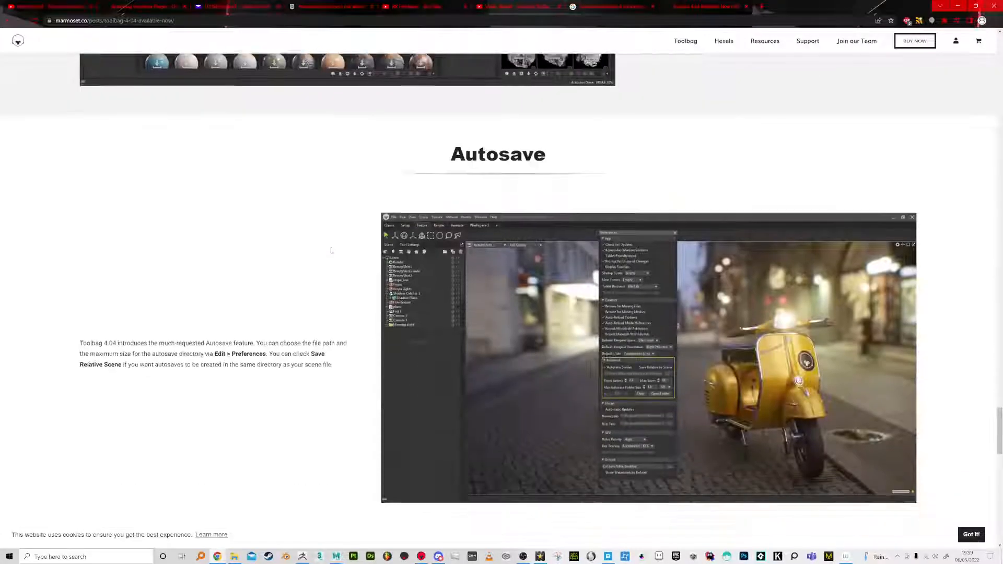
scroll(331, 250, down, 14)
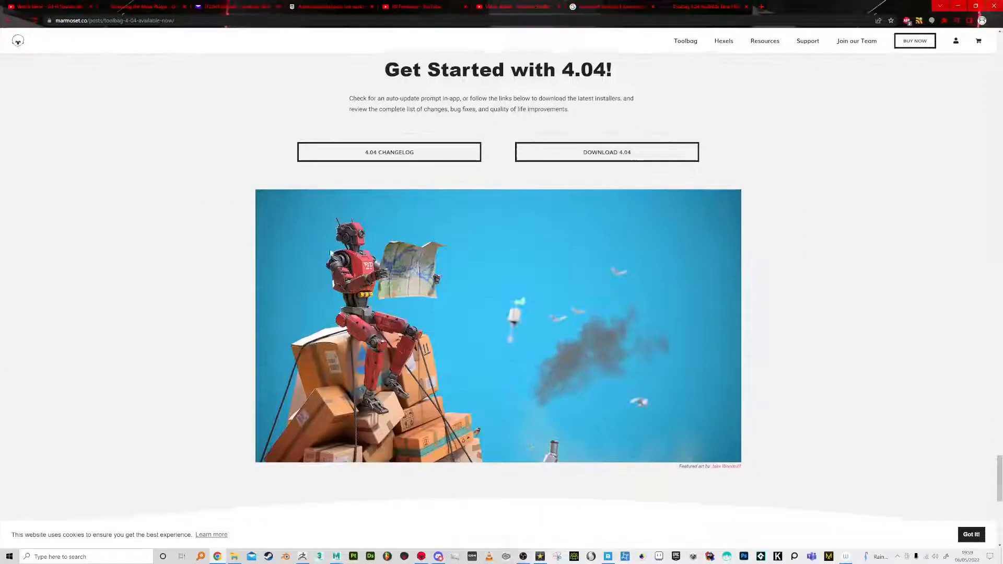
scroll(330, 251, down, 2)
scroll(331, 249, up, 10)
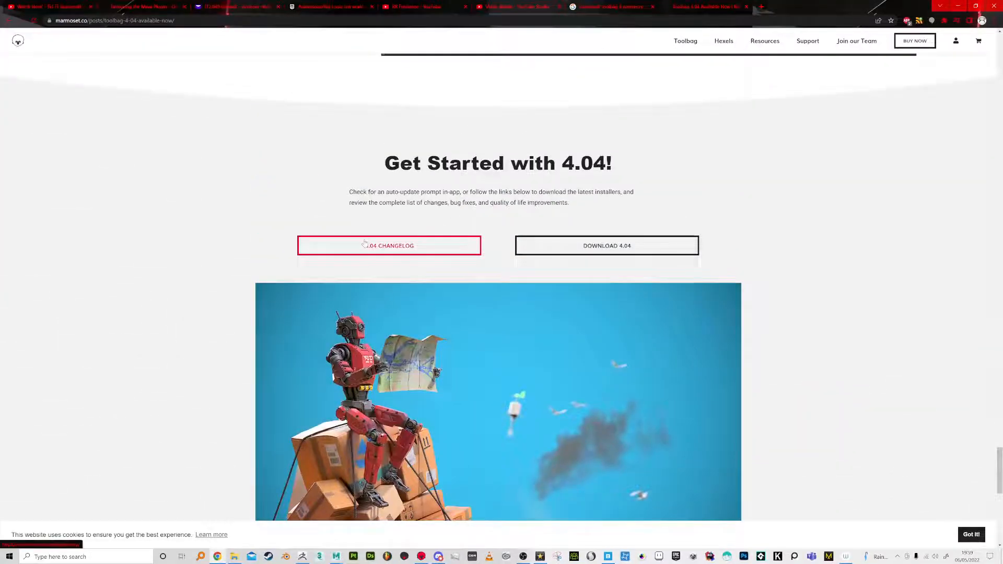
Open the 4.04 changelog and check its Texturing and other sections for a symmetry painting feature.
click(365, 242)
scroll(366, 242, down, 8)
scroll(367, 242, down, 17)
scroll(366, 244, up, 4)
scroll(365, 246, up, 3)
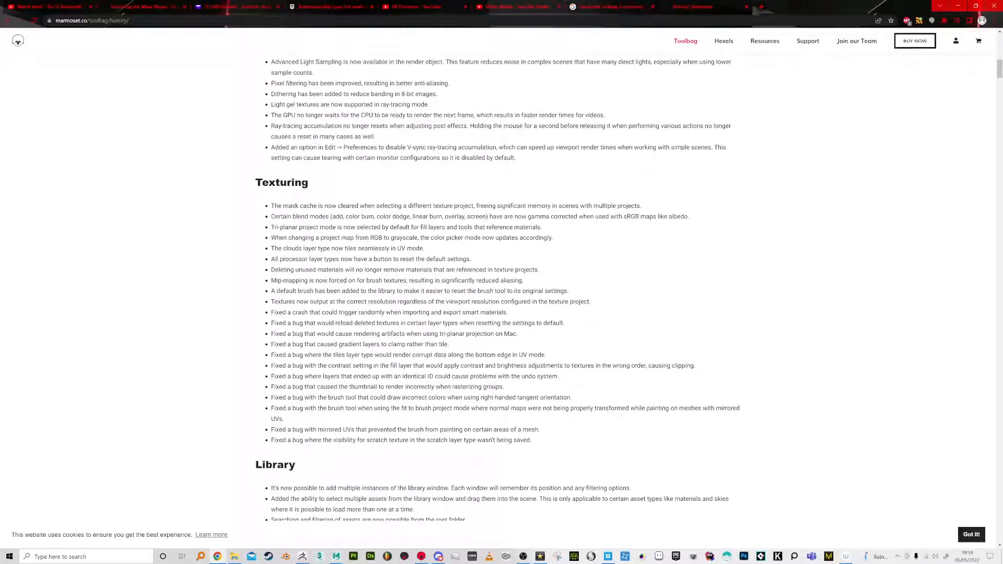
scroll(366, 246, down, 9)
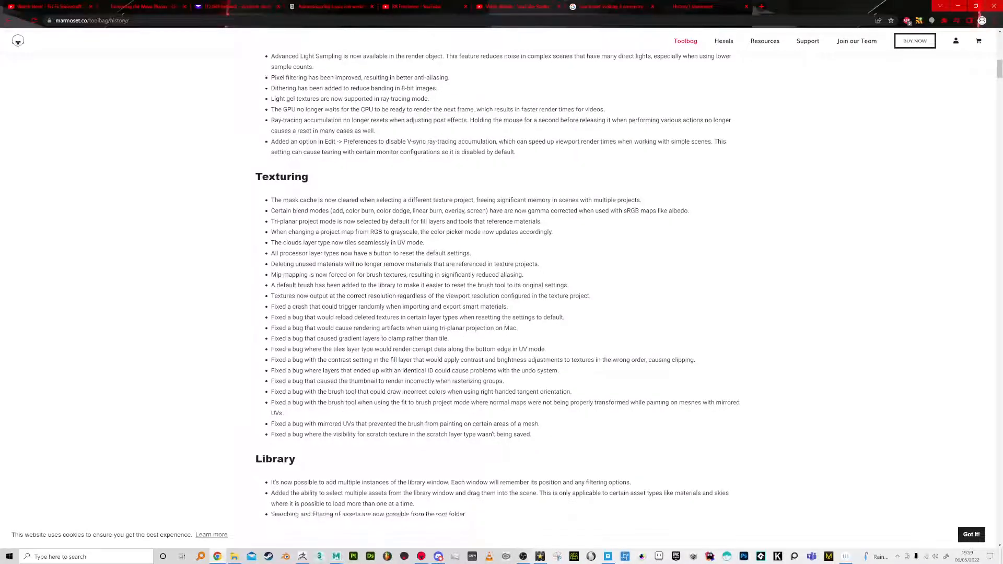
scroll(365, 246, down, 20)
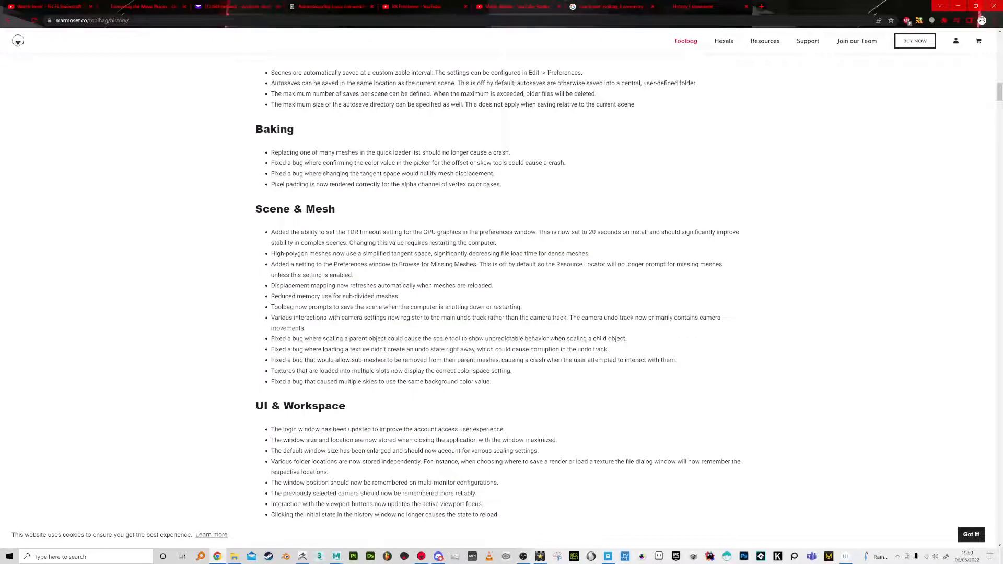
Examine the older version history entries, from the 4.034 hotfix back to version 4.00, for symmetry painting.
scroll(491, 282, down, 6)
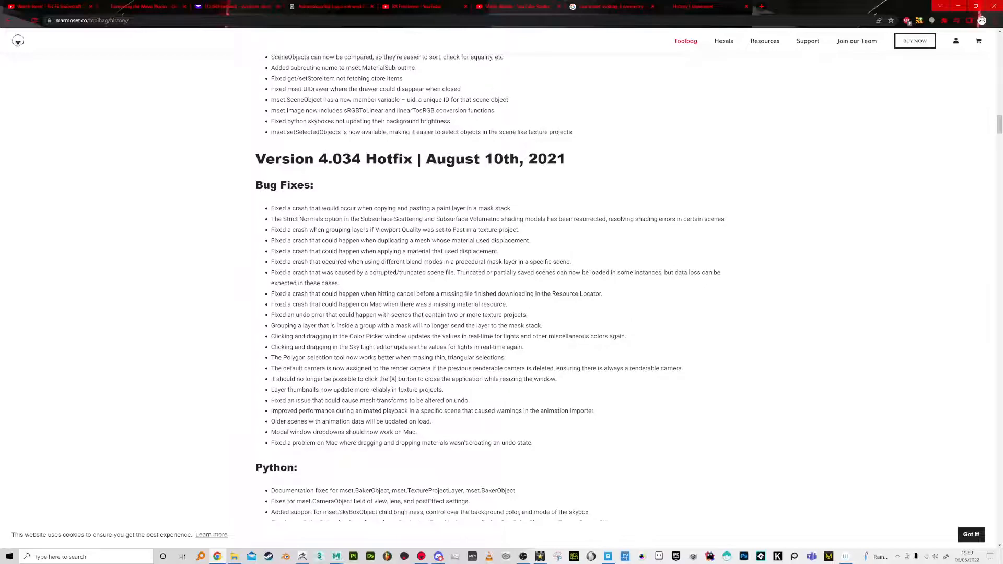
scroll(491, 282, down, 12)
scroll(491, 282, down, 3)
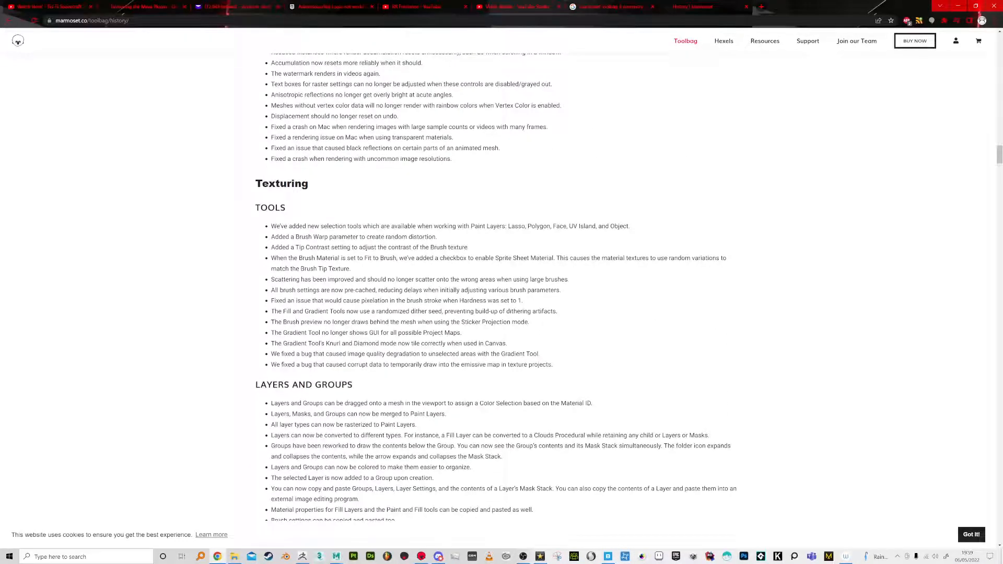
scroll(501, 282, down, 14)
scroll(501, 282, down, 11)
scroll(501, 282, down, 6)
scroll(496, 288, down, 8)
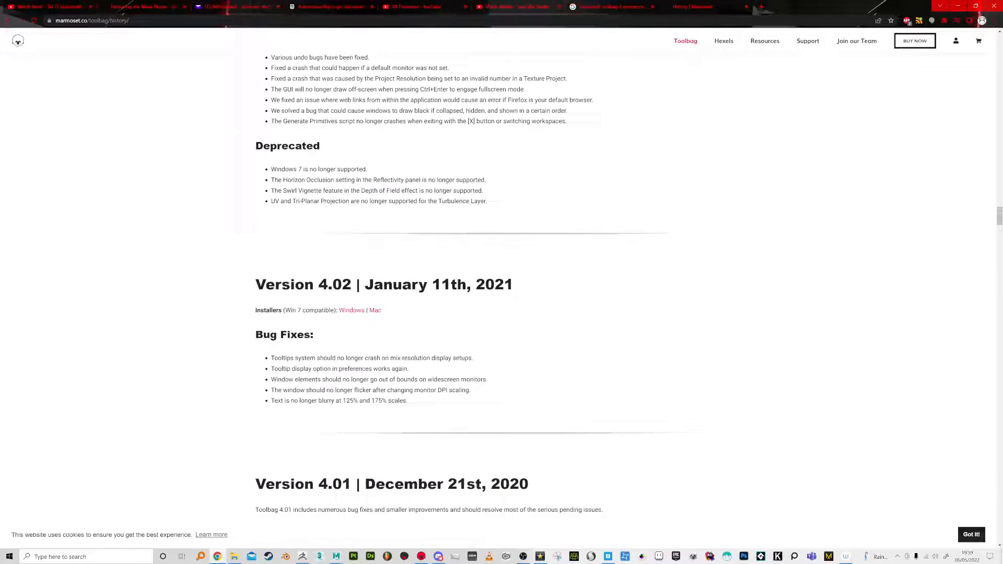
scroll(288, 322, down, 4)
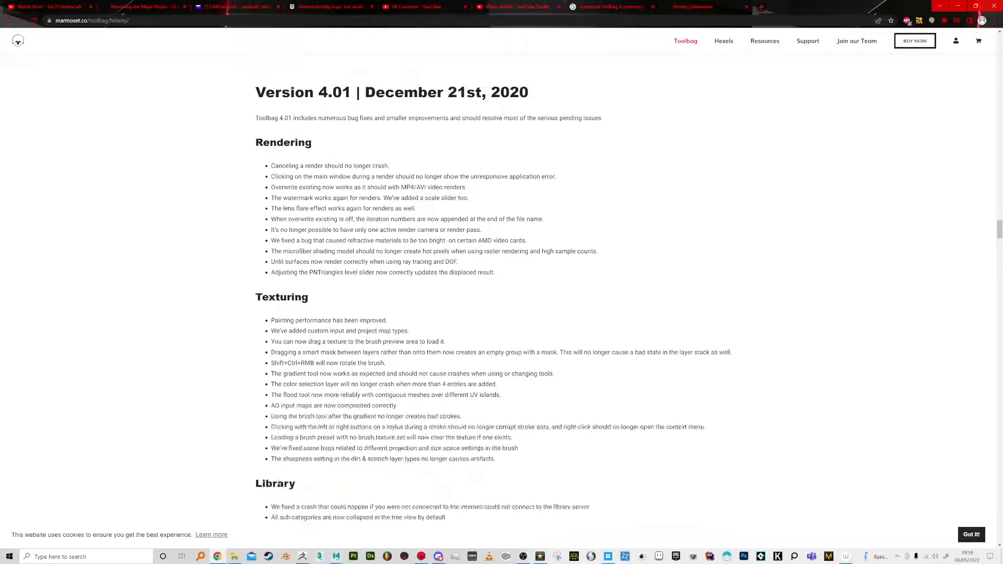
scroll(288, 310, down, 3)
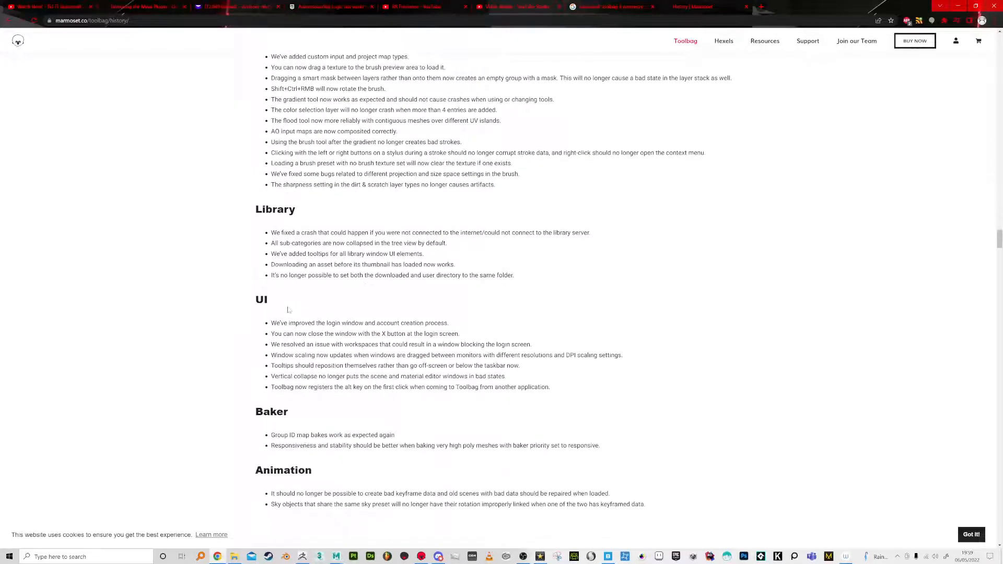
scroll(288, 311, down, 2)
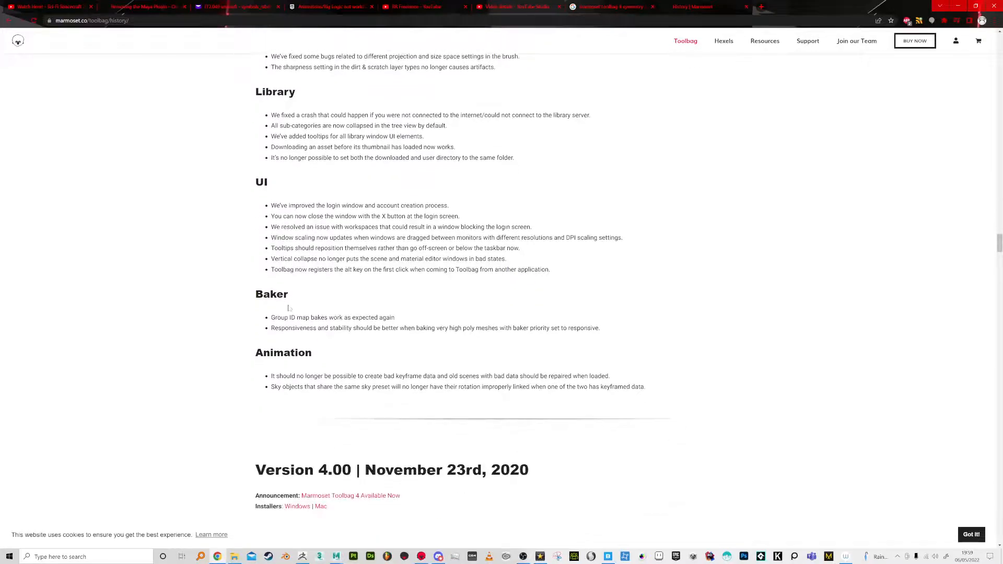
Switch back to Marmoset Toolbag, display the alien head's material settings, and inspect the painted face from several angles.
click(958, 6)
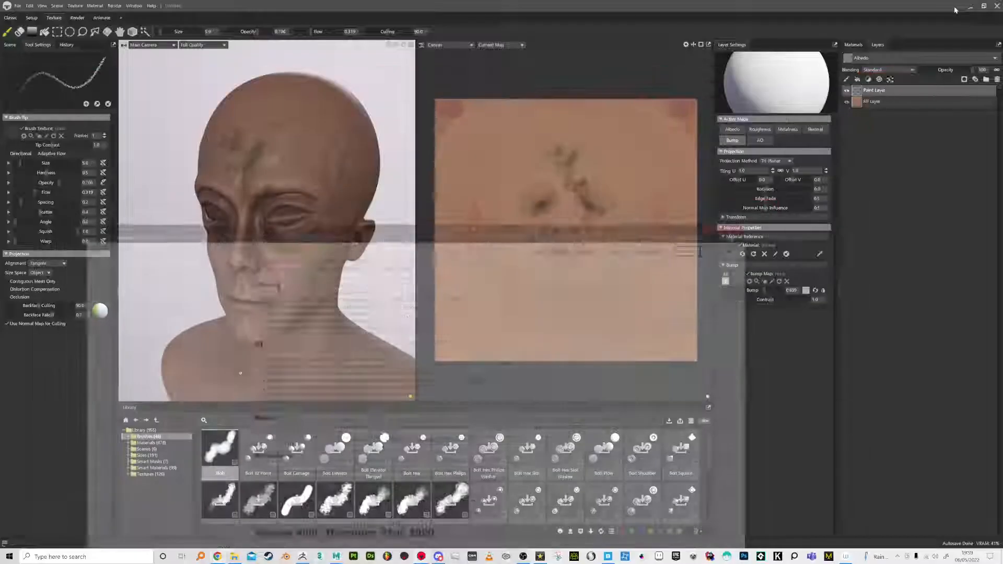
alt+drag(334, 261, 361, 243)
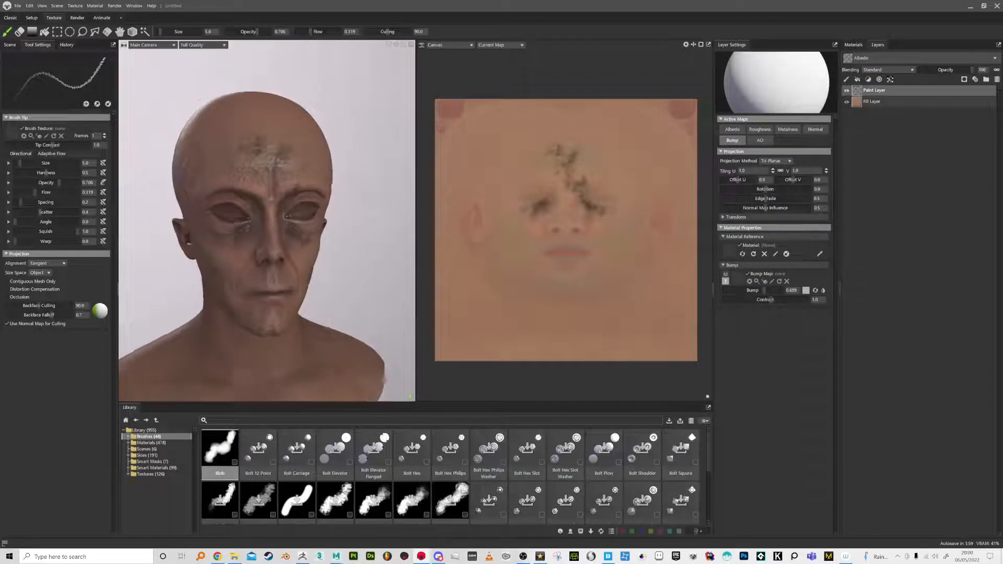
scroll(361, 243, down, 3)
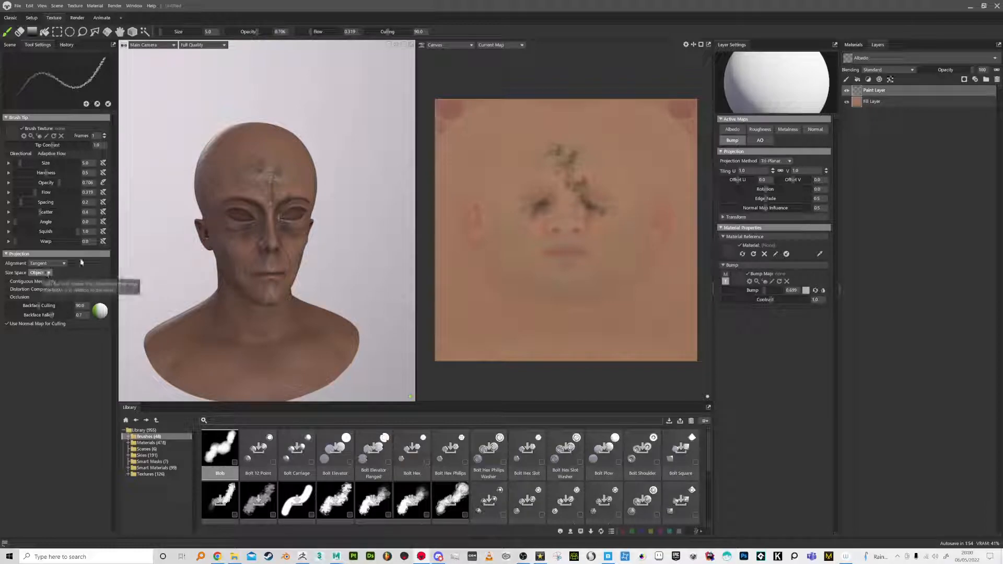
click(853, 45)
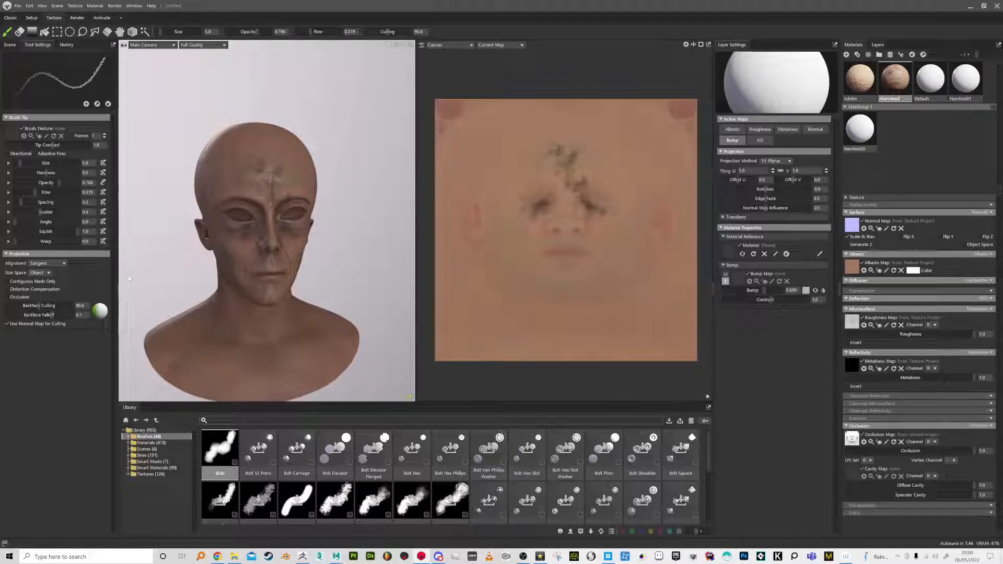
mouse_move(324, 235)
alt+mouse_down()
mouse_move(256, 228)
mouse_move(430, 241)
mouse_move(307, 236)
alt+mouse_up()
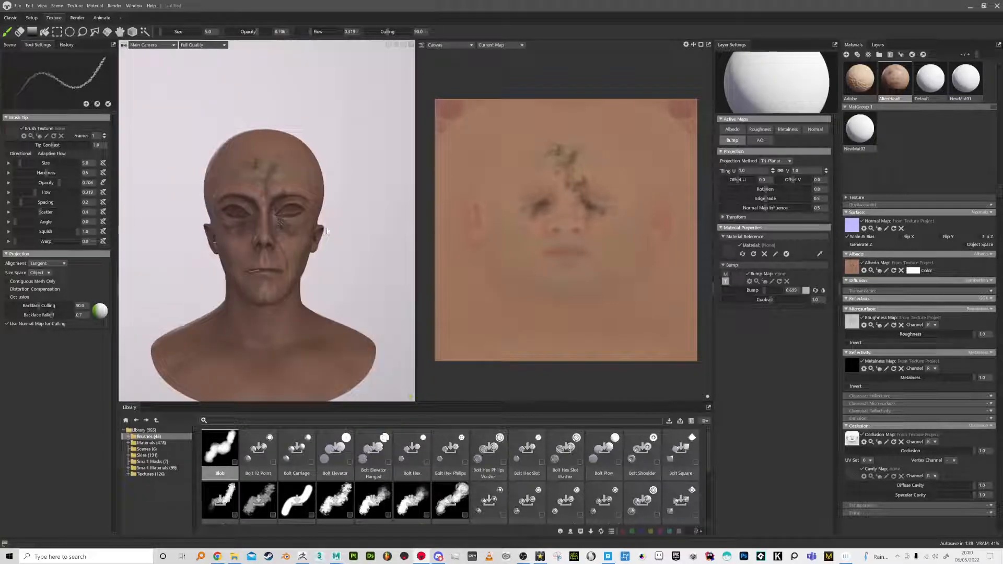
alt+right_drag(307, 236, 336, 273)
alt+drag(336, 273, 372, 255)
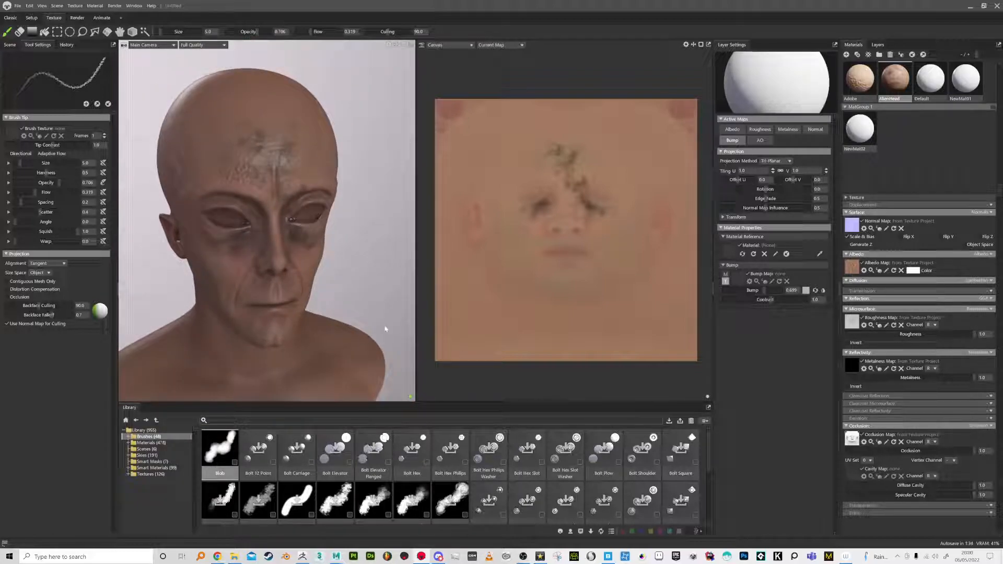